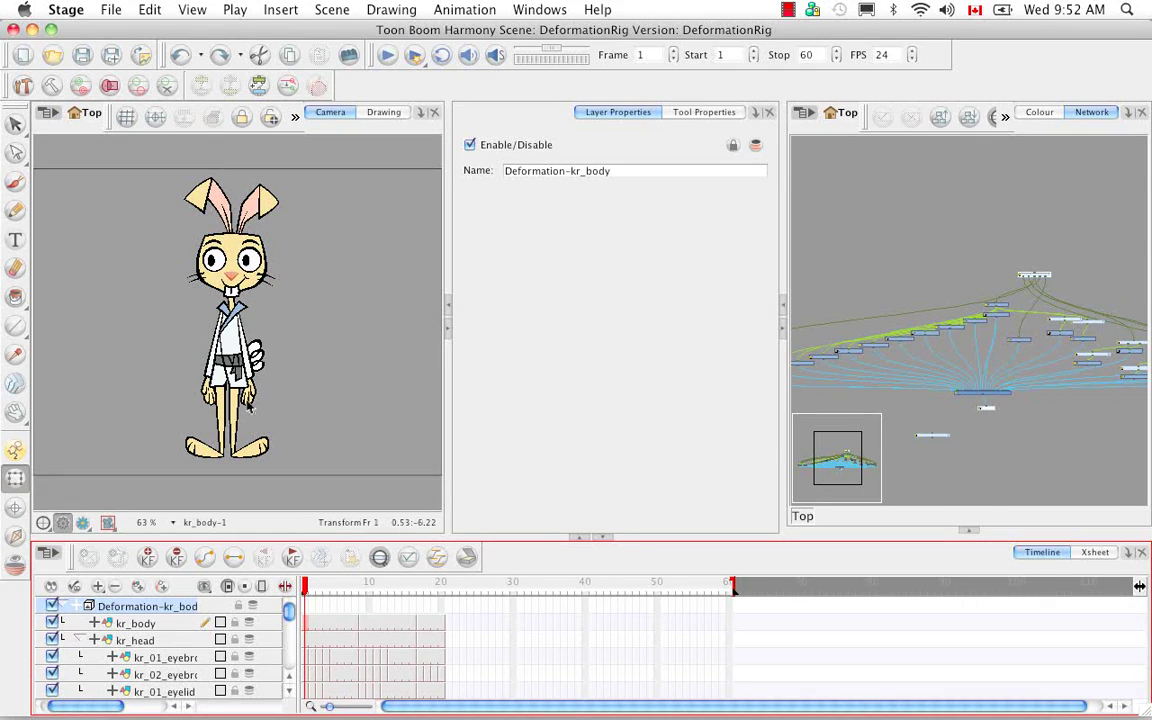
- Select the kr_02_hand drawing on the rabbit in the Camera view and locate its layer in the timeline
click(226, 365)
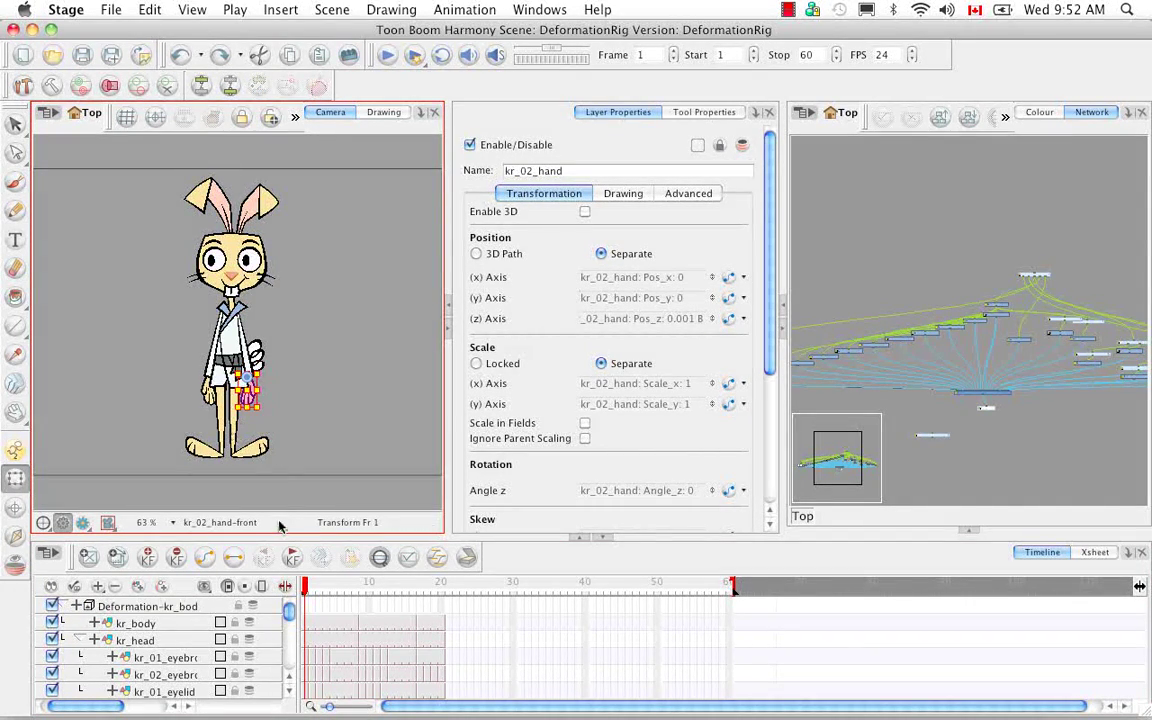
scroll(269, 370, up, 5)
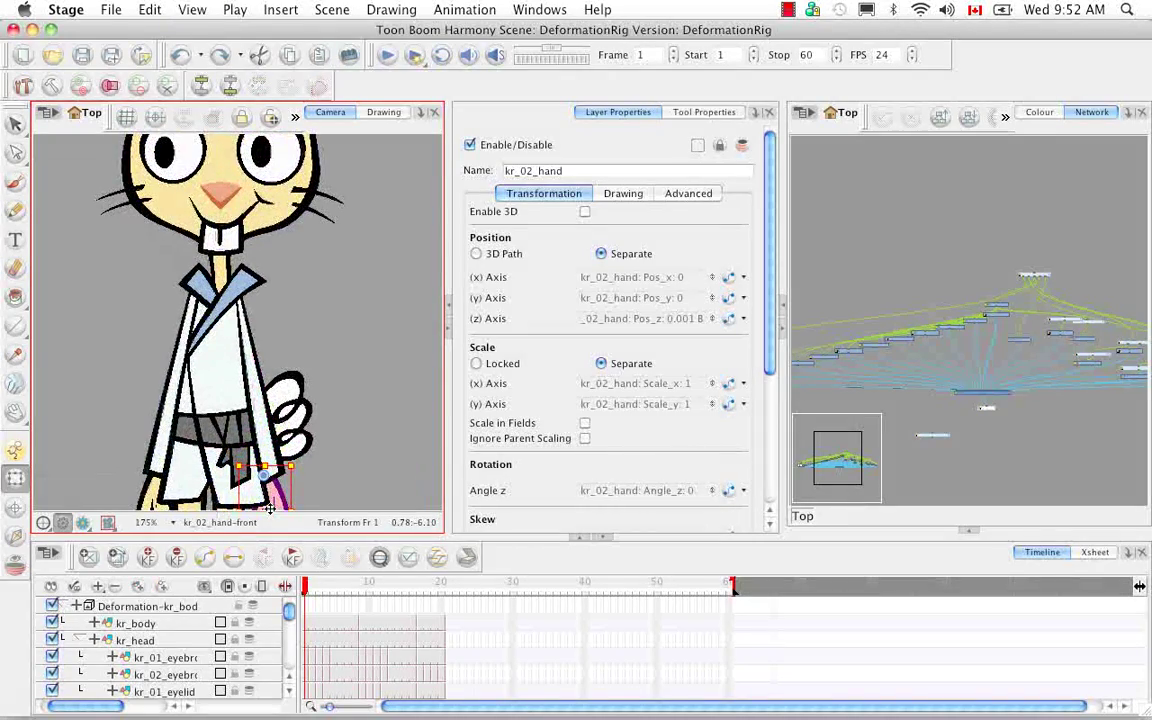
drag(269, 370, 246, 226)
drag(312, 390, 320, 319)
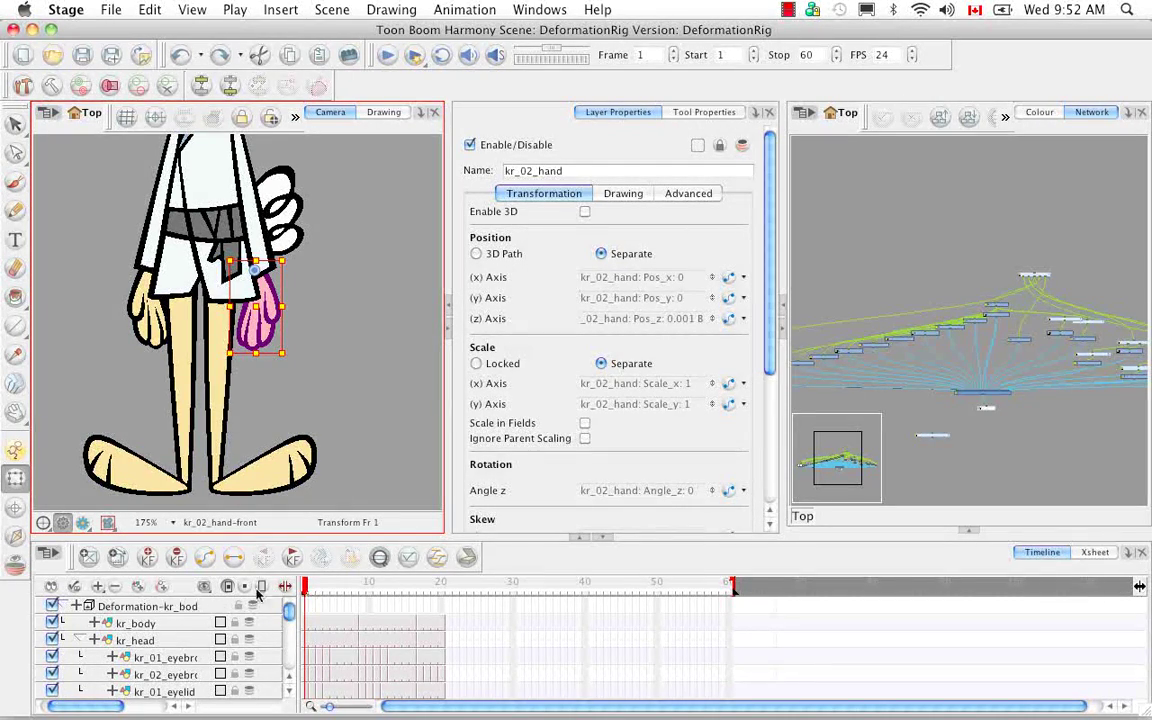
click(380, 559)
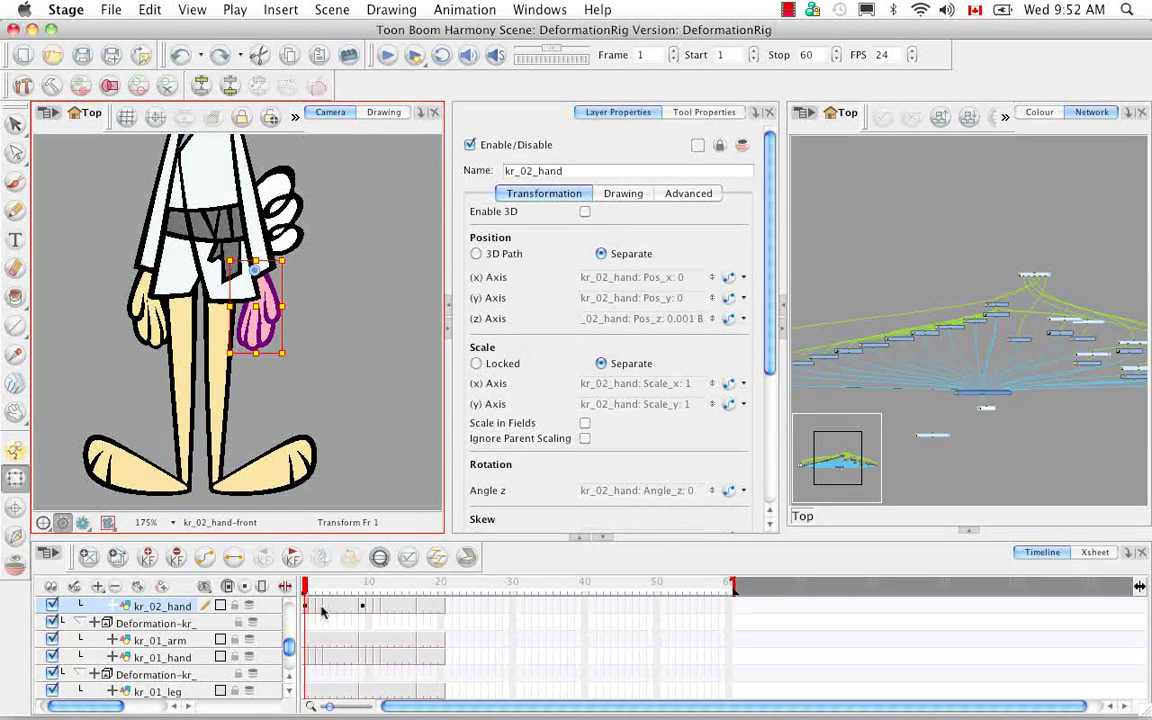
- Activate the Pivot tool for kr_02_hand and display its tool properties at frame 1
click(14, 511)
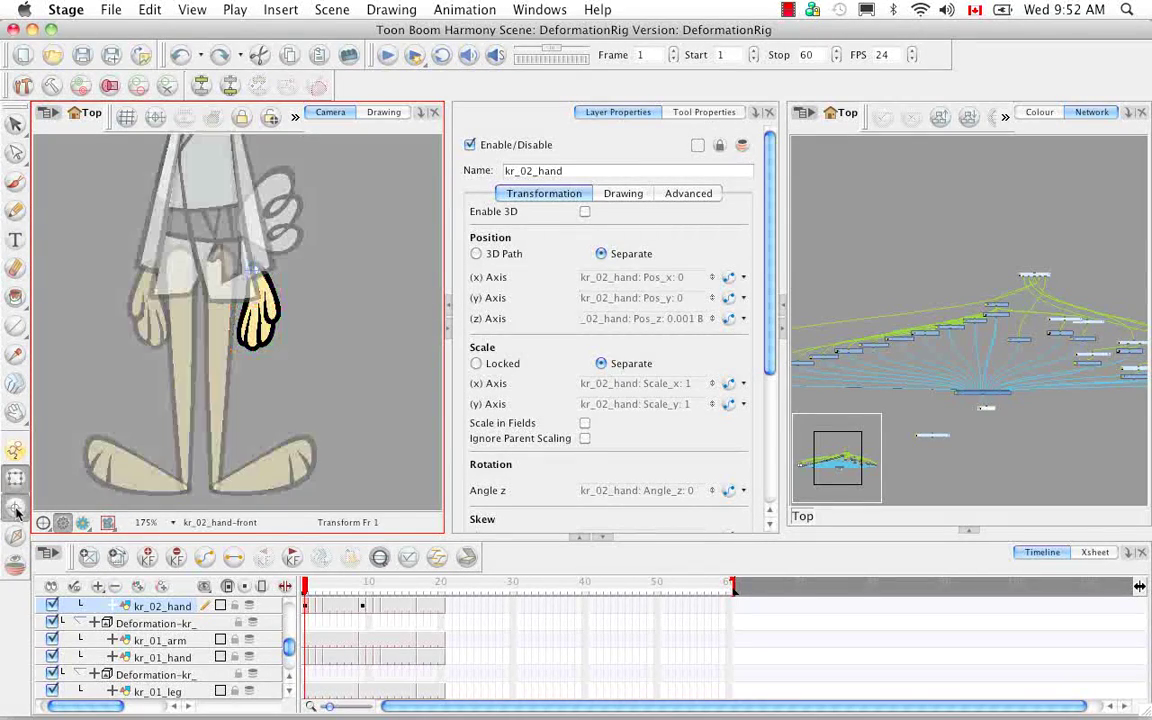
click(699, 112)
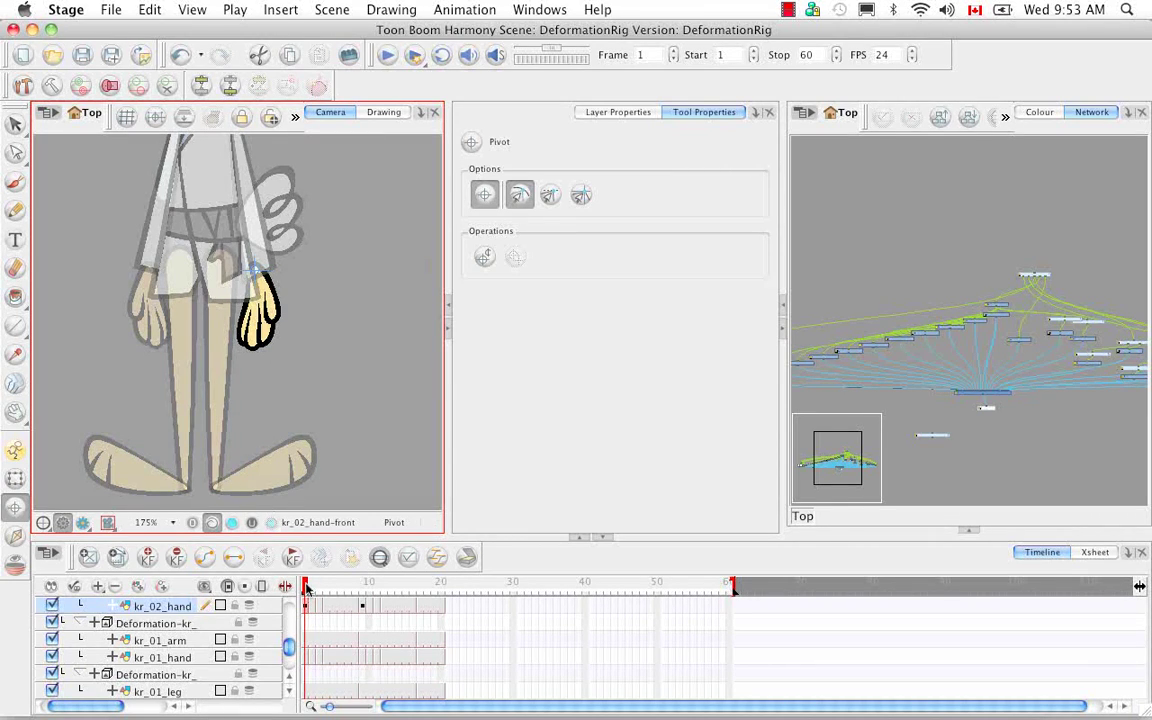
mouse_move(305, 588)
mouse_down()
mouse_move(337, 588)
mouse_move(306, 588)
mouse_up()
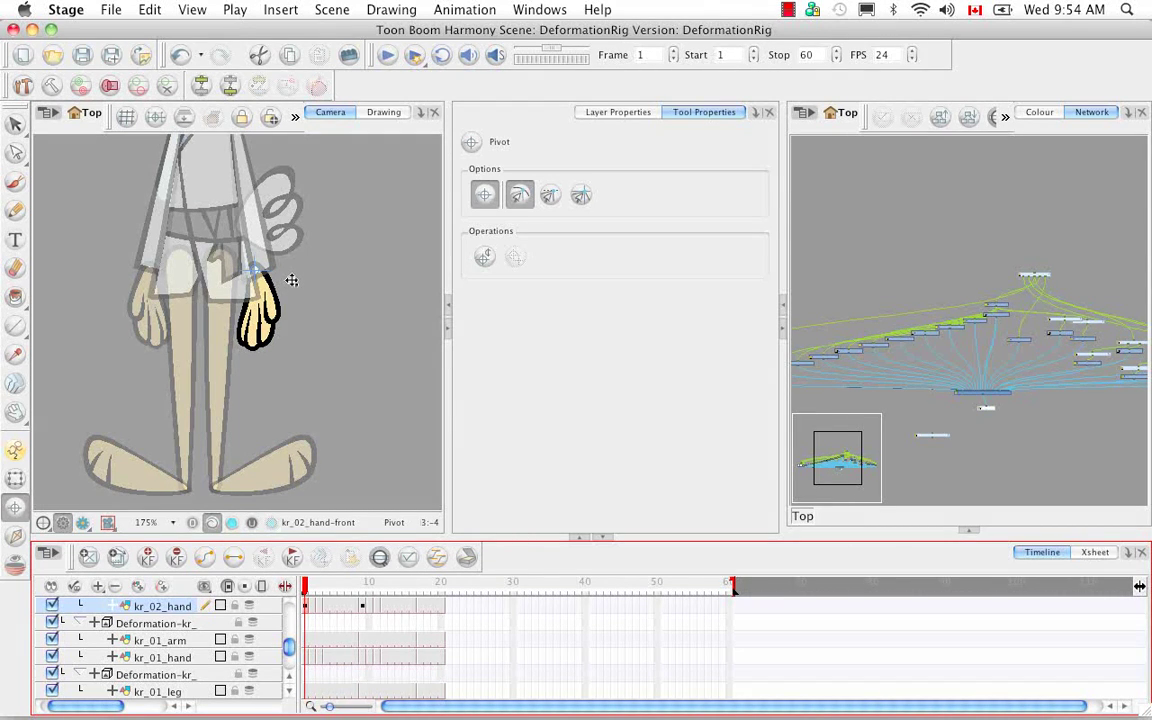
- Copy the kr_02_hand cell at frame 1 and paste it onto frames 2 and 3 using Paste Special with Update Drawing Pivot
right_click(307, 612)
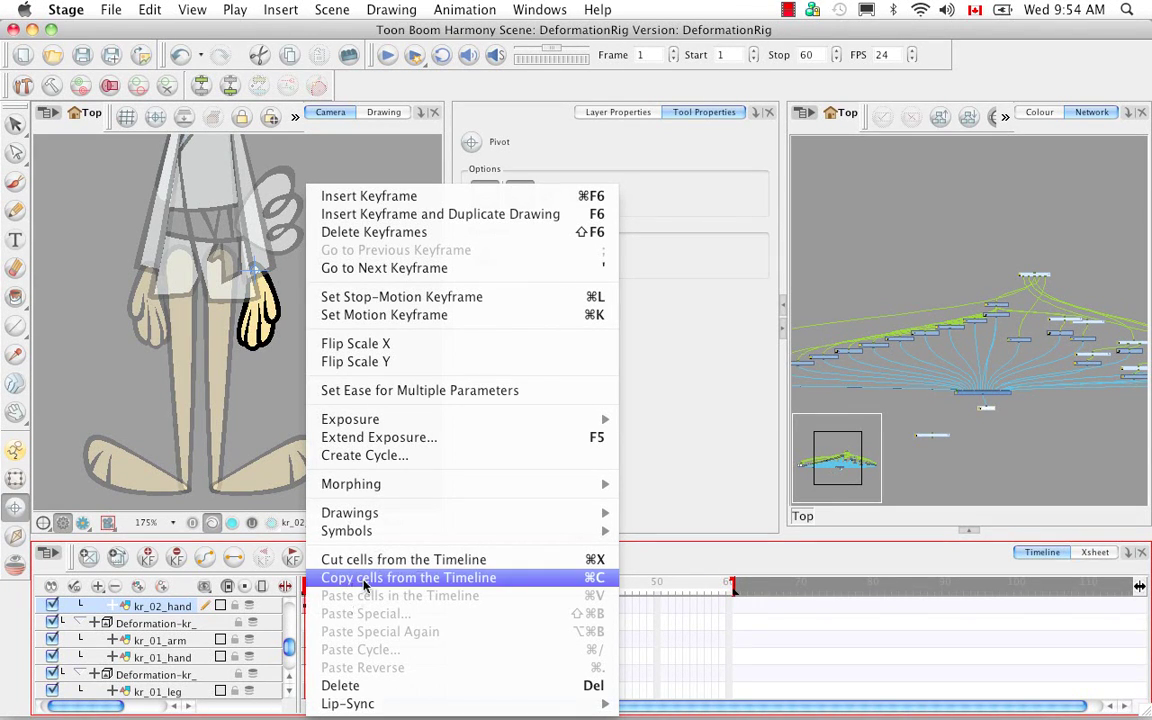
click(547, 582)
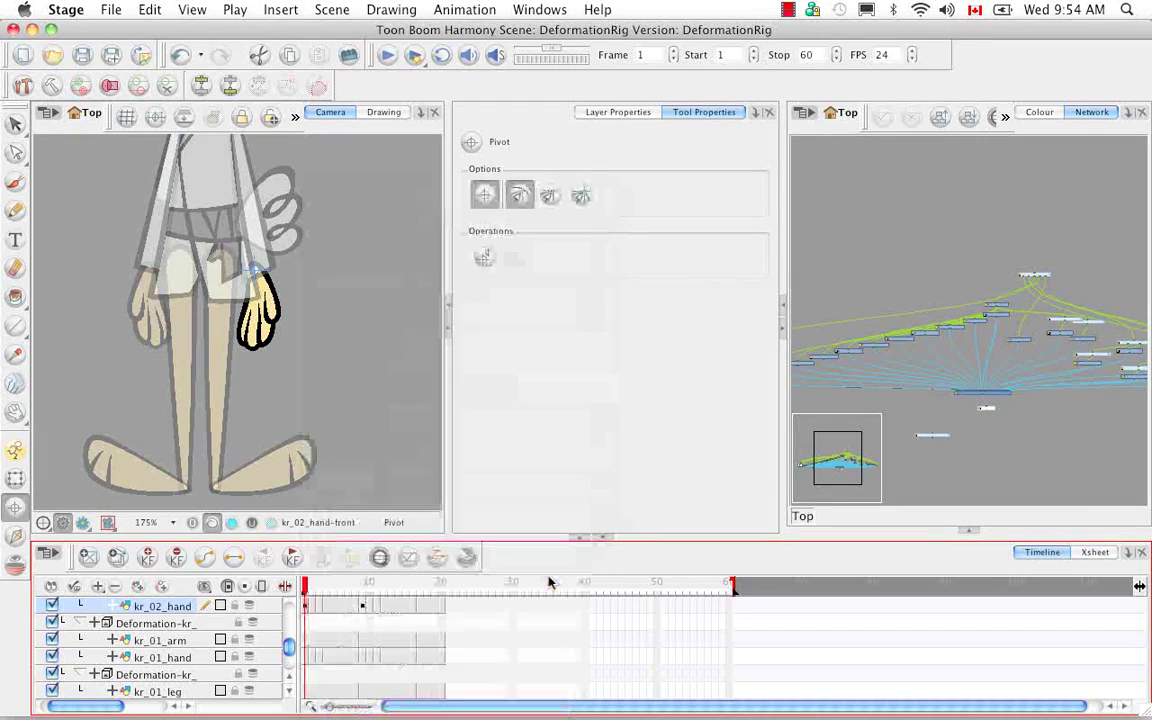
click(328, 612)
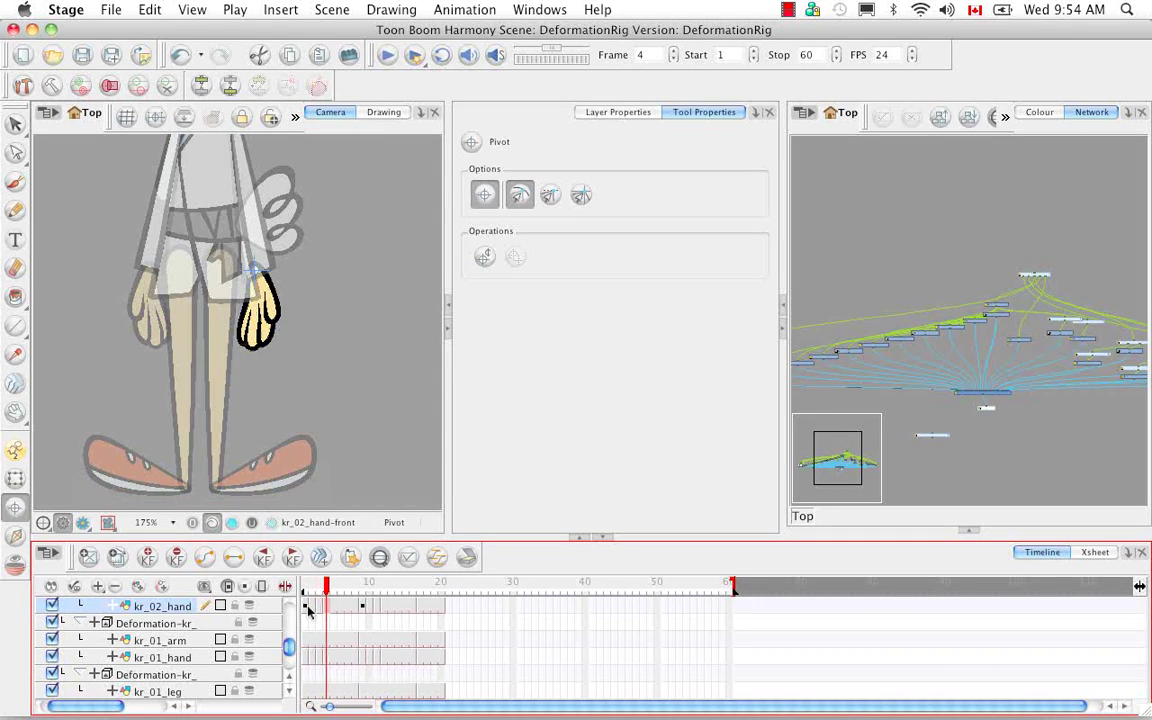
drag(326, 612, 313, 612)
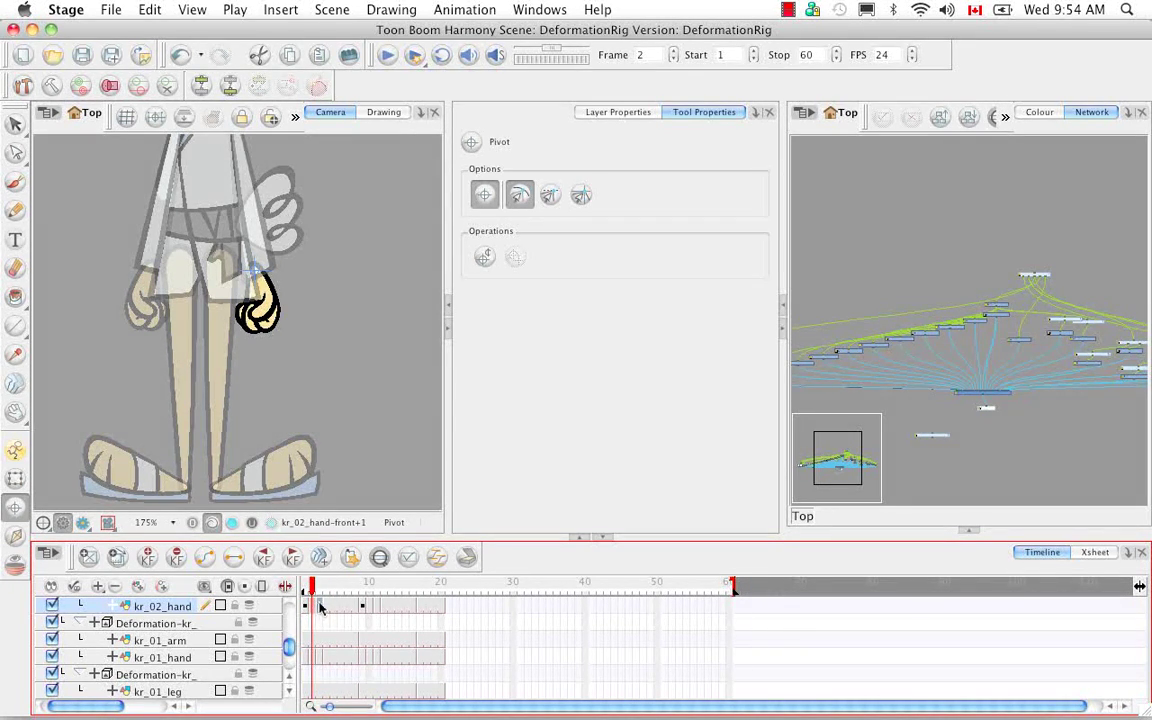
right_click(316, 603)
mouse_move(331, 592)
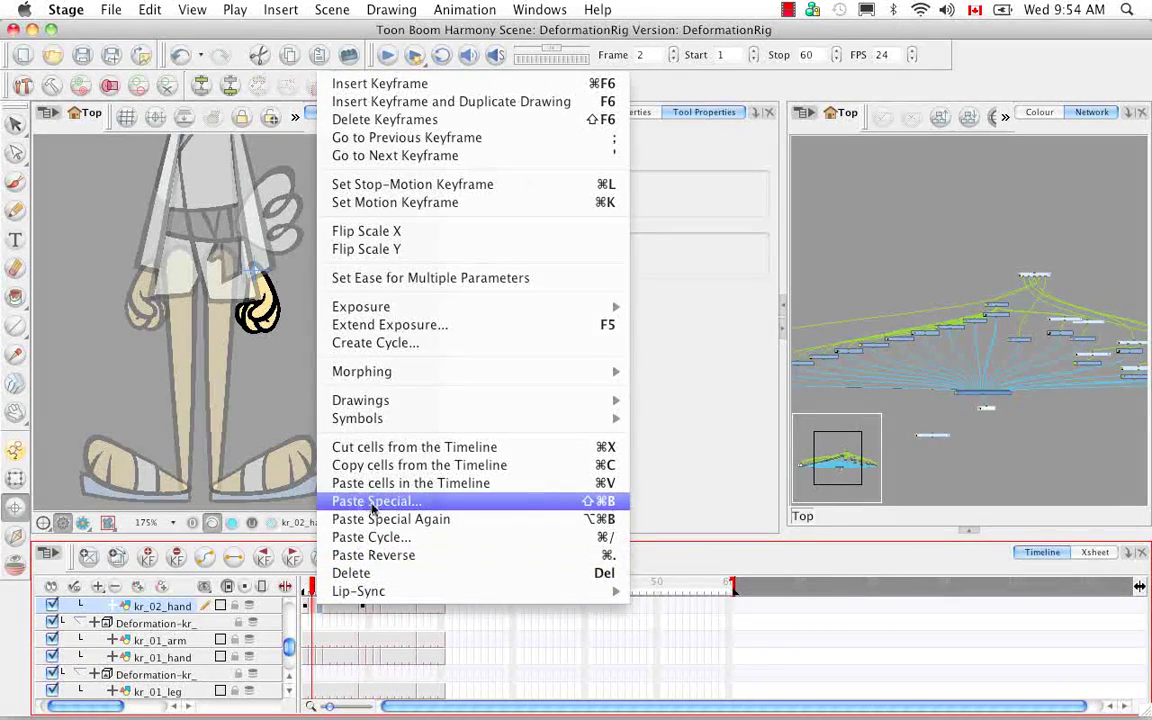
click(370, 509)
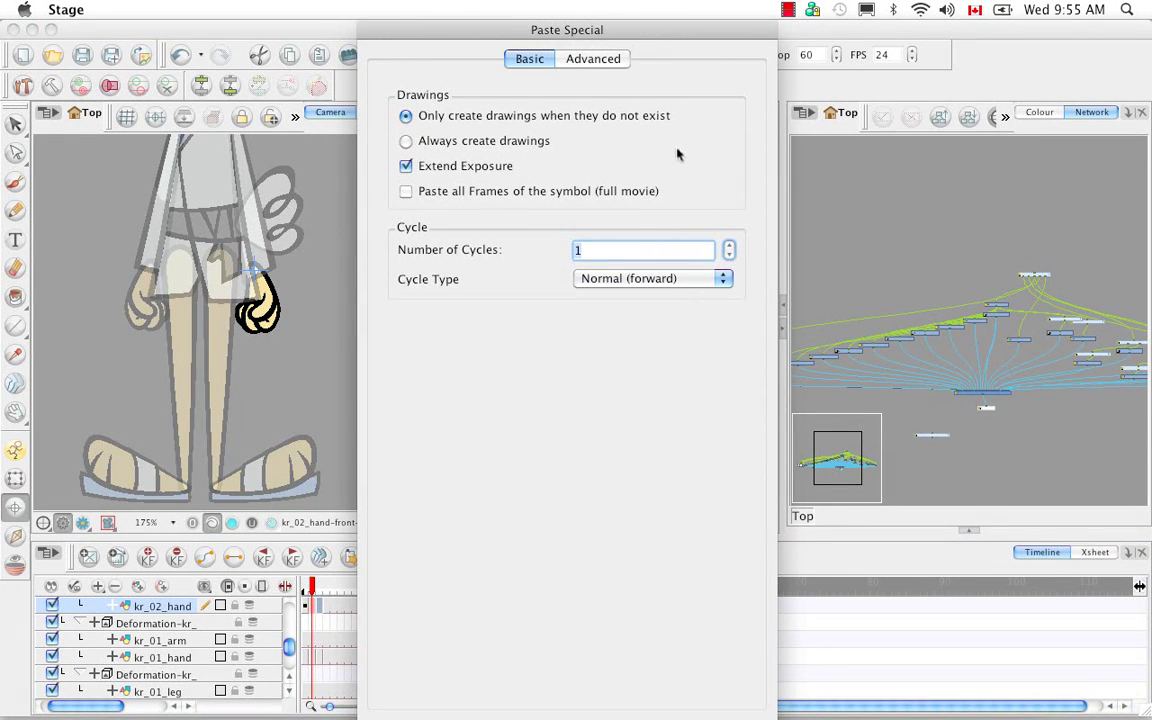
click(592, 57)
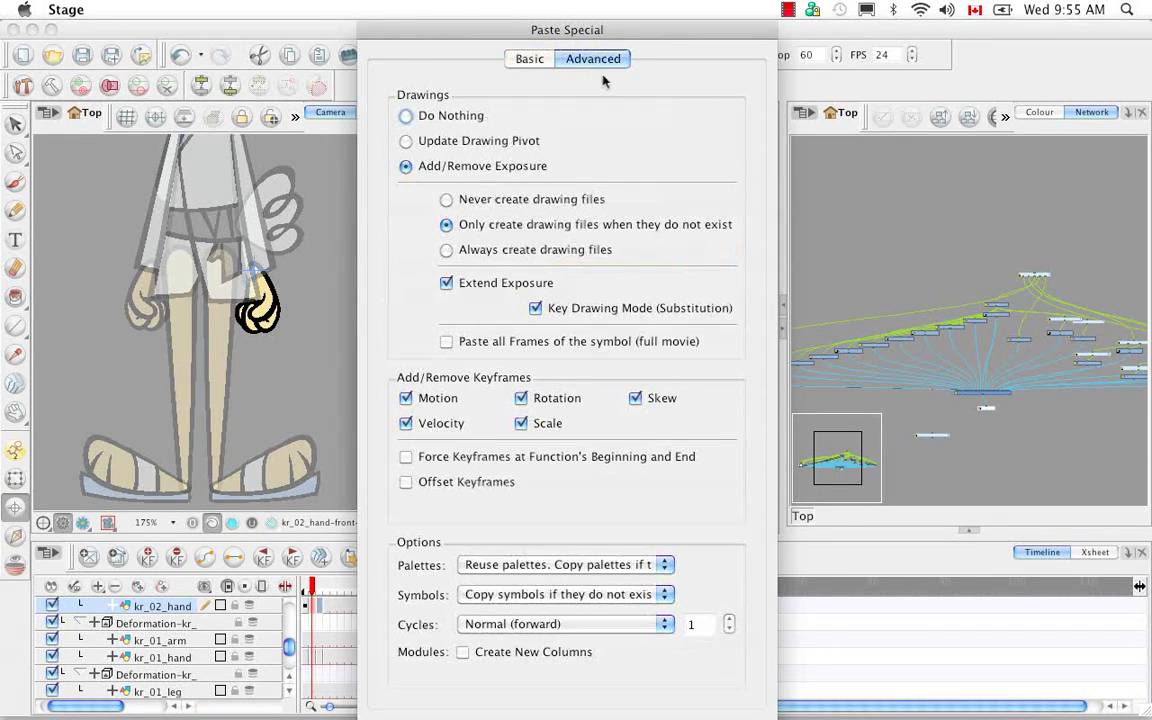
click(405, 141)
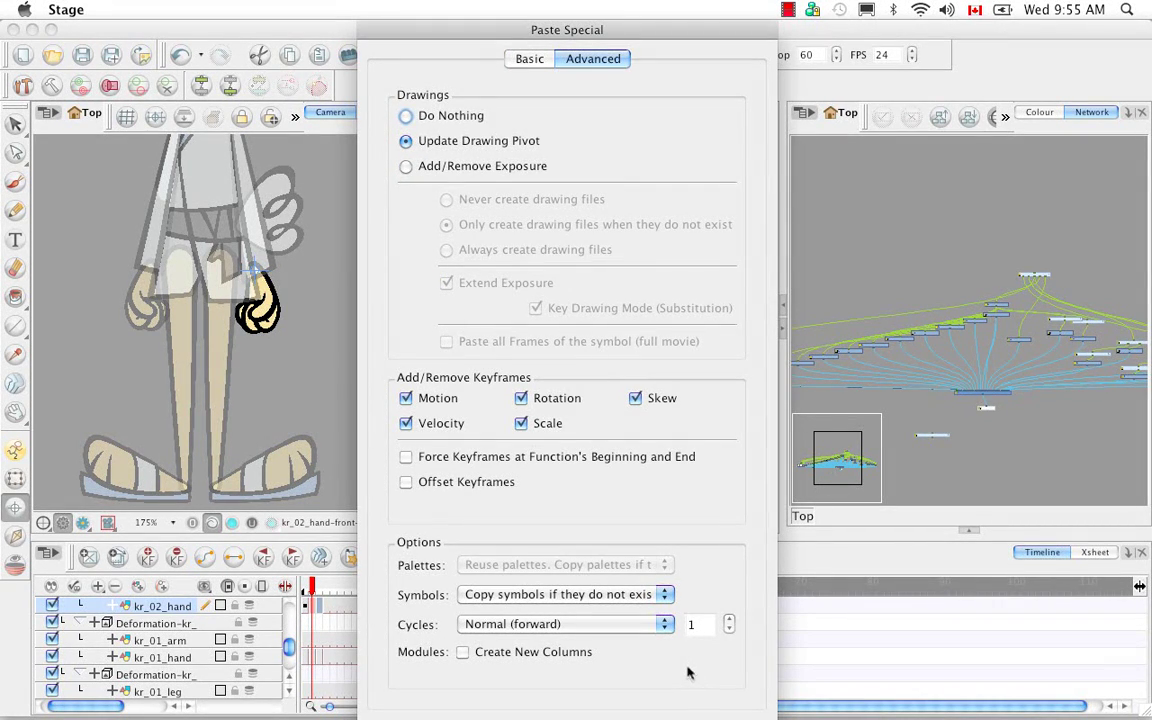
key(Return)
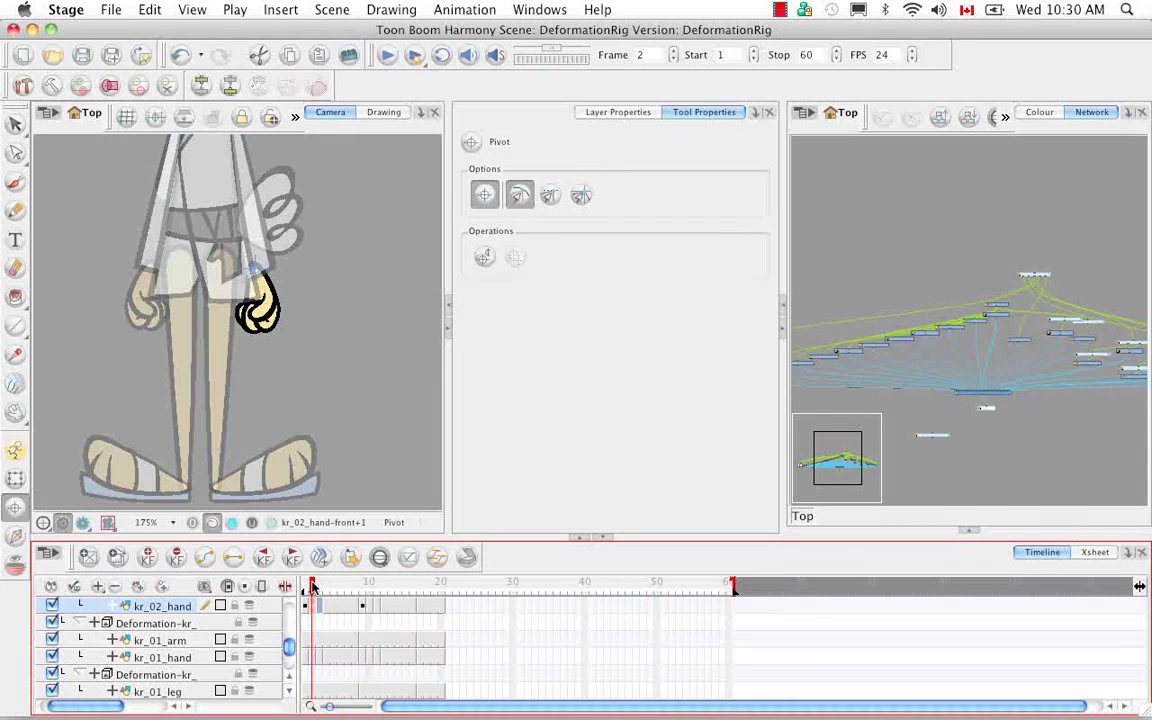
- Check the hand's pivot position on frame 3 and return to frame 1
mouse_move(312, 588)
mouse_down()
mouse_move(326, 588)
mouse_move(302, 588)
mouse_move(319, 588)
mouse_up()
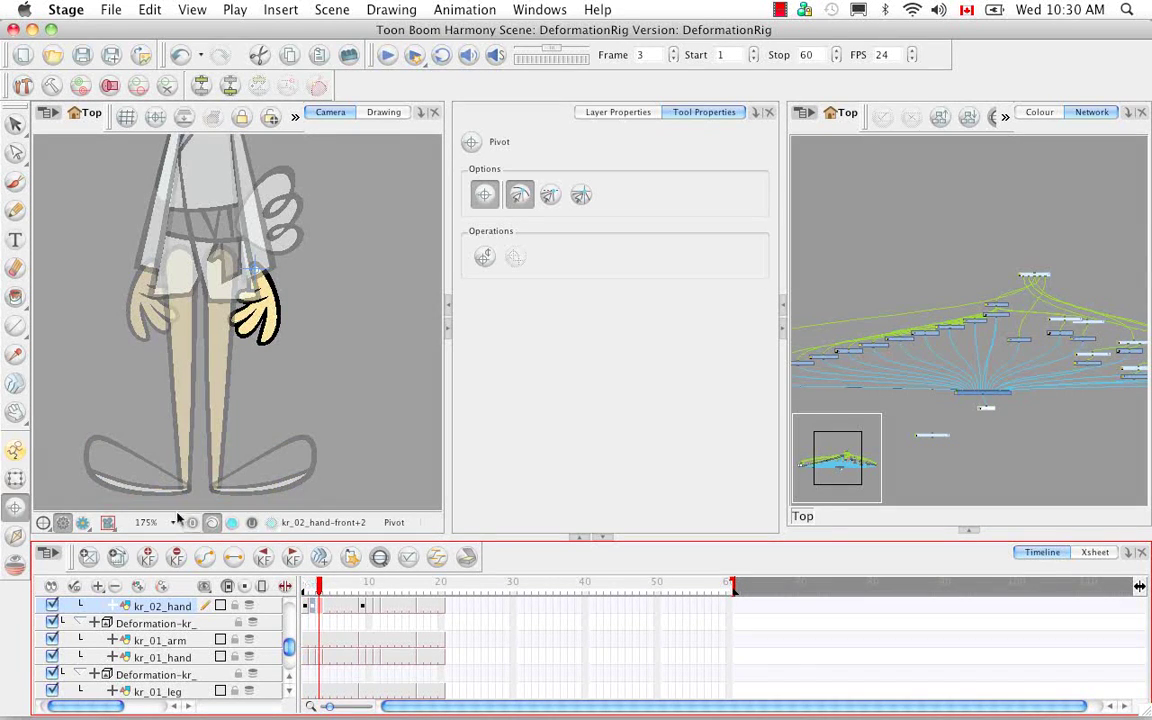
click(180, 54)
key(comma)
key(comma)
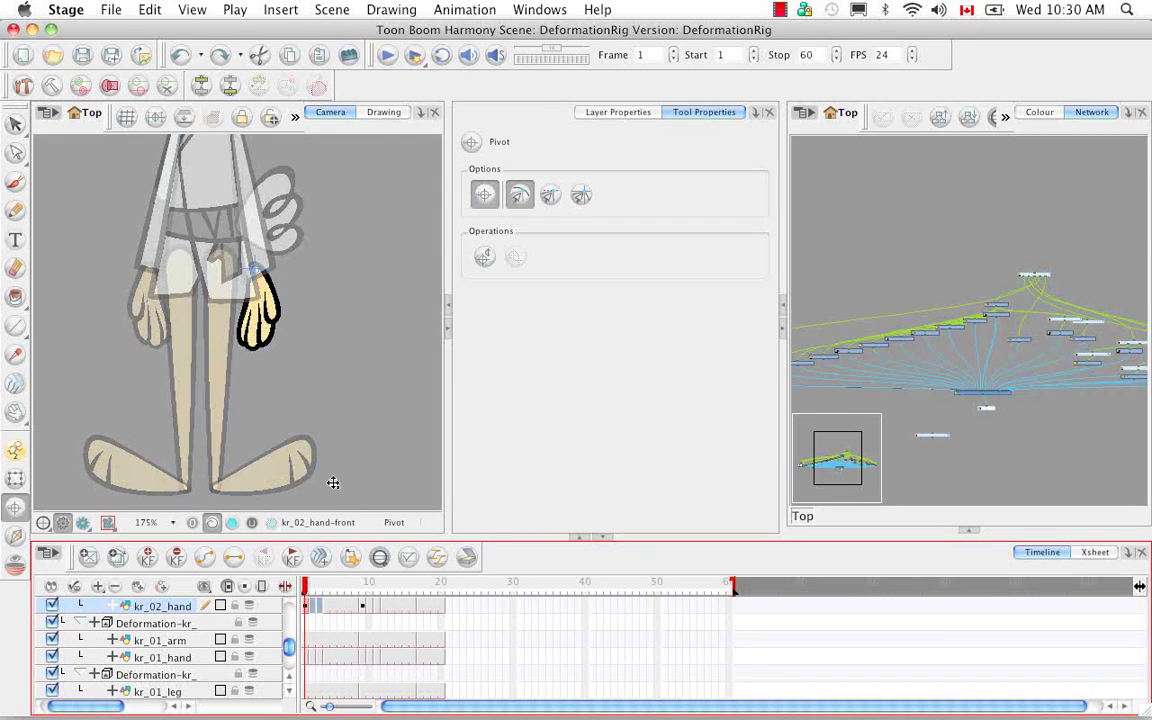
- Select the kr_01_ear drawing with the Transform tool and locate its layer in the timeline
click(320, 487)
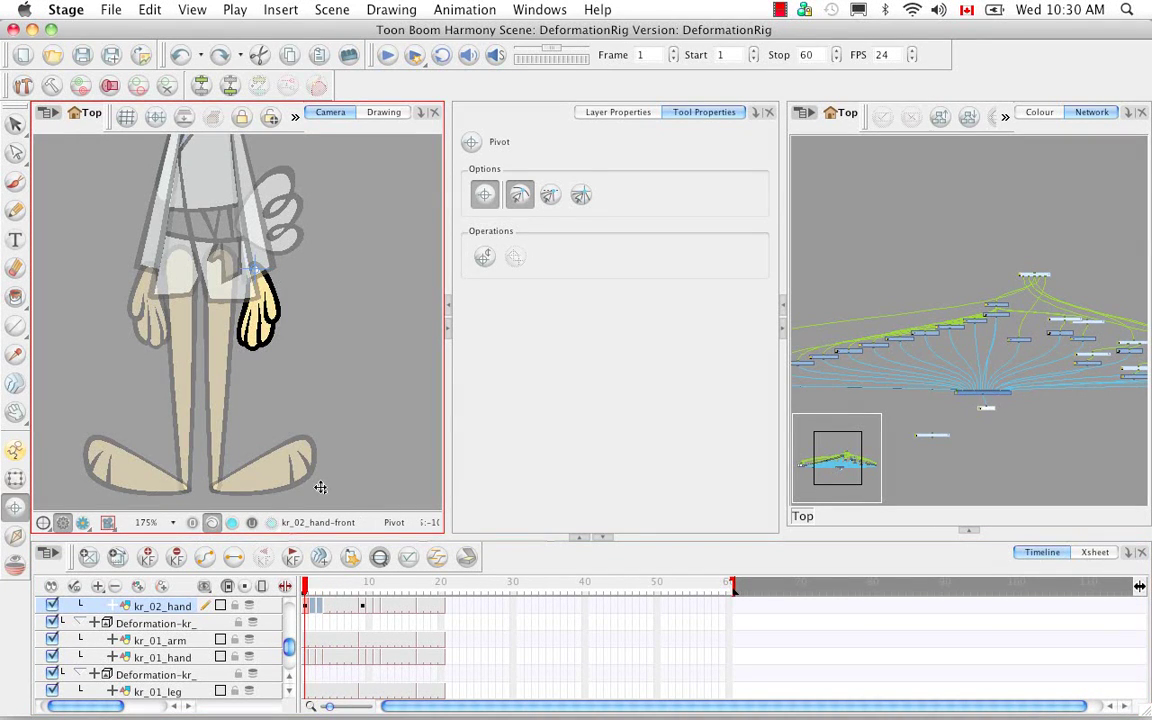
key(shift+z)
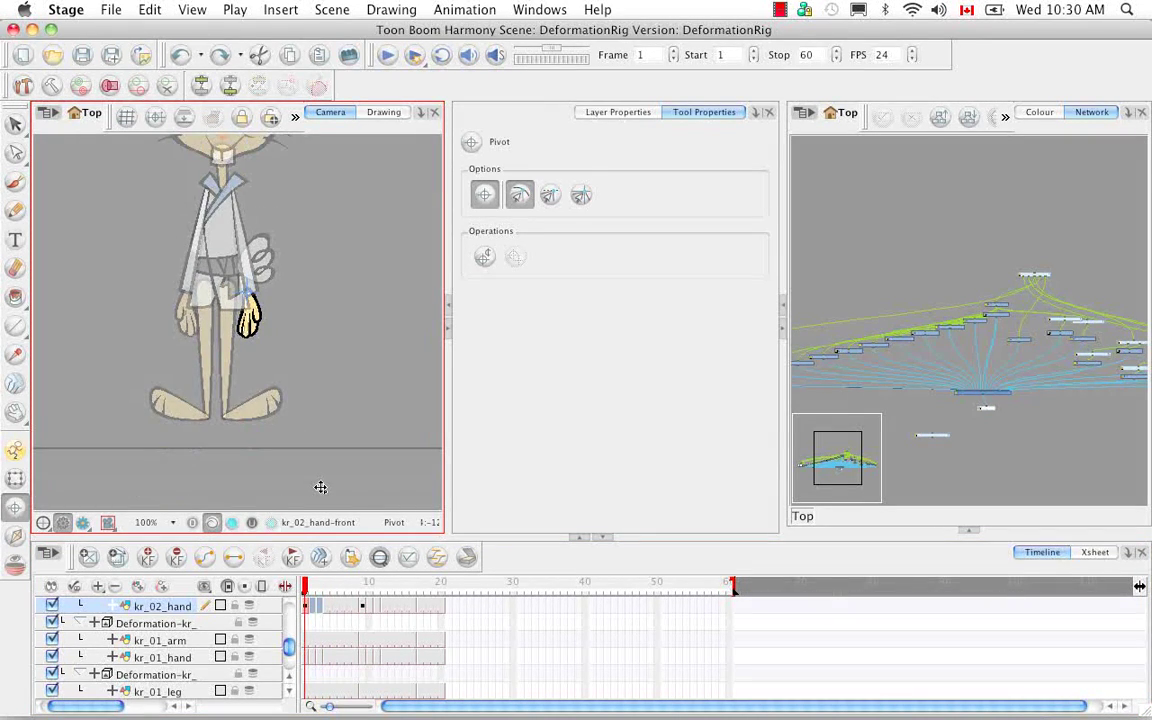
drag(248, 270, 290, 410)
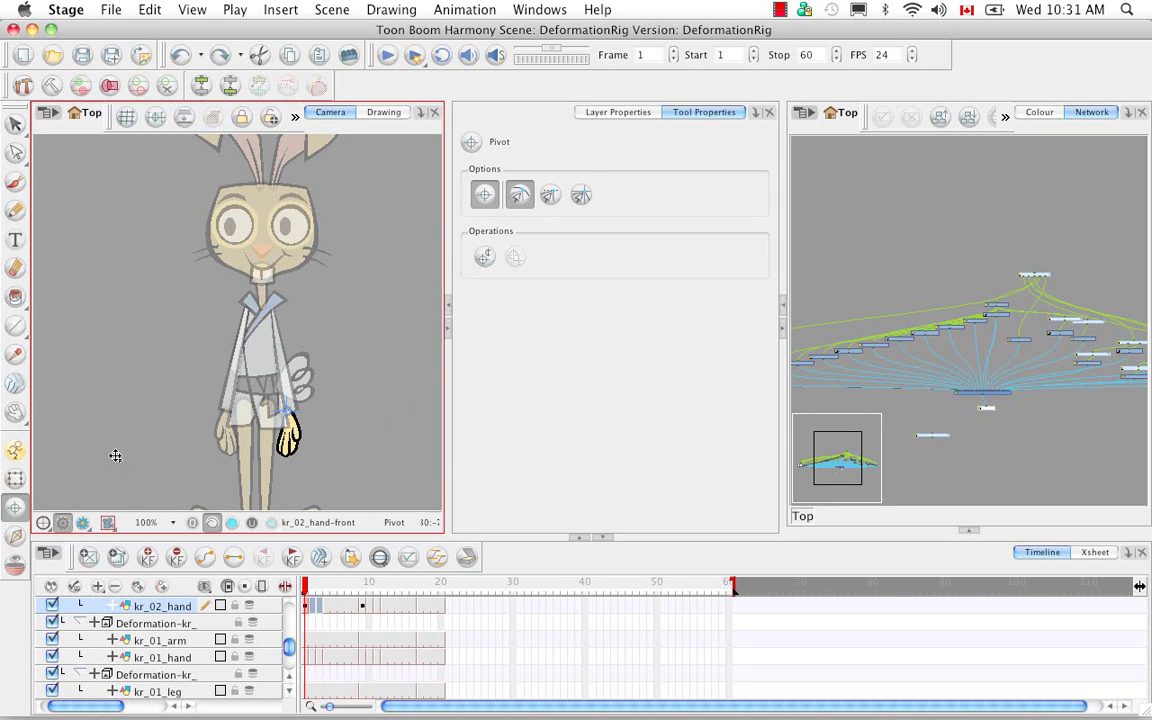
click(15, 478)
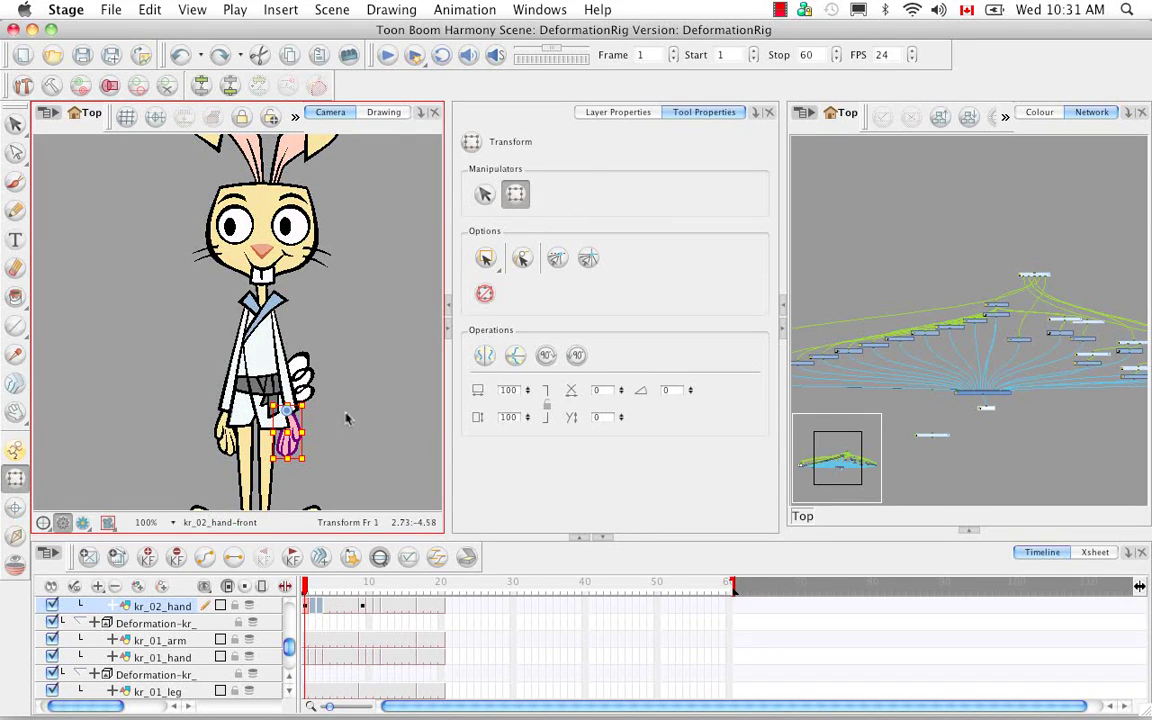
drag(340, 382, 311, 421)
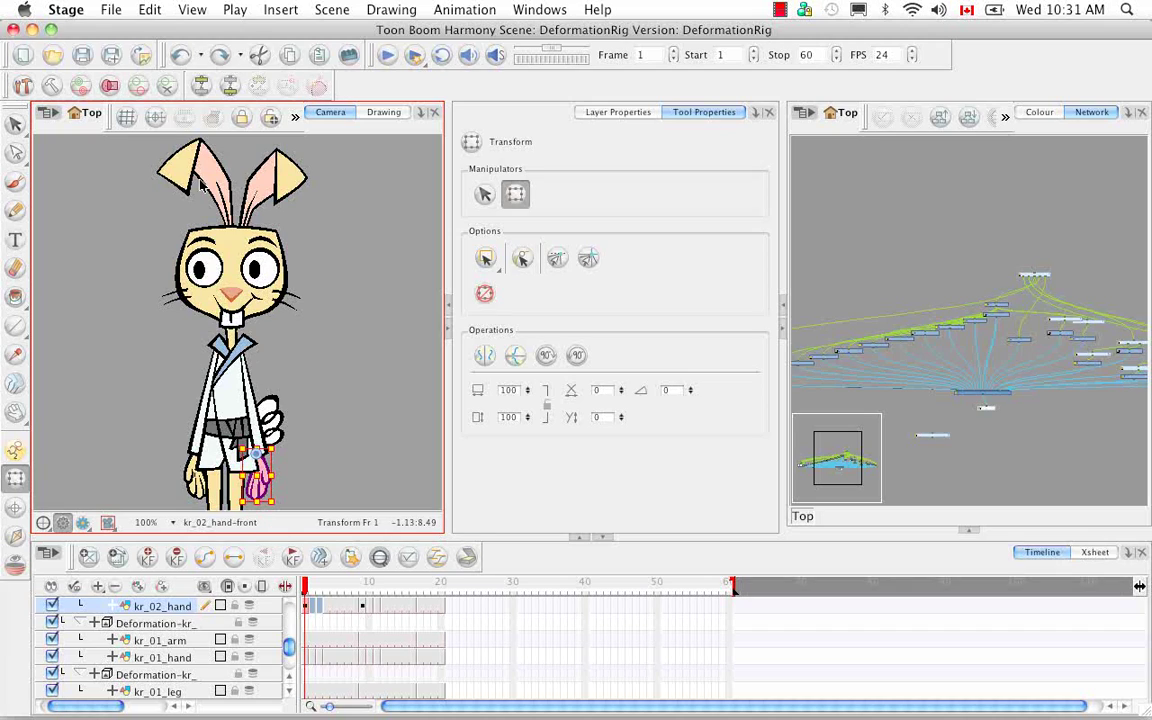
click(173, 156)
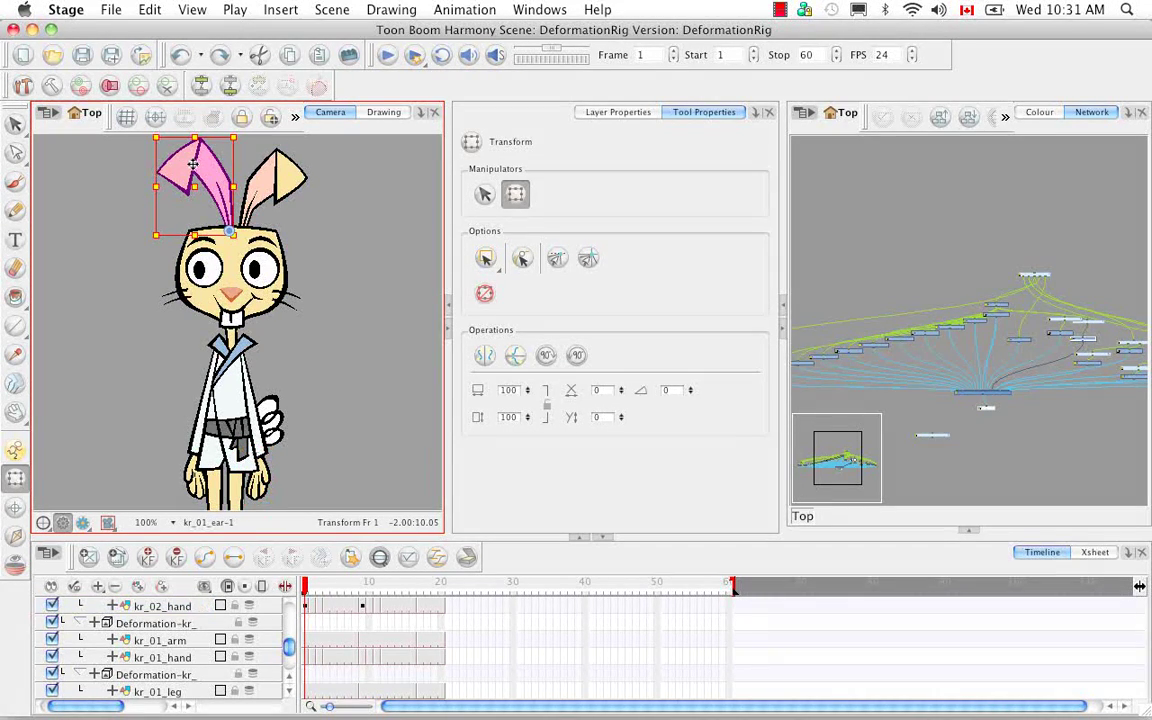
click(379, 558)
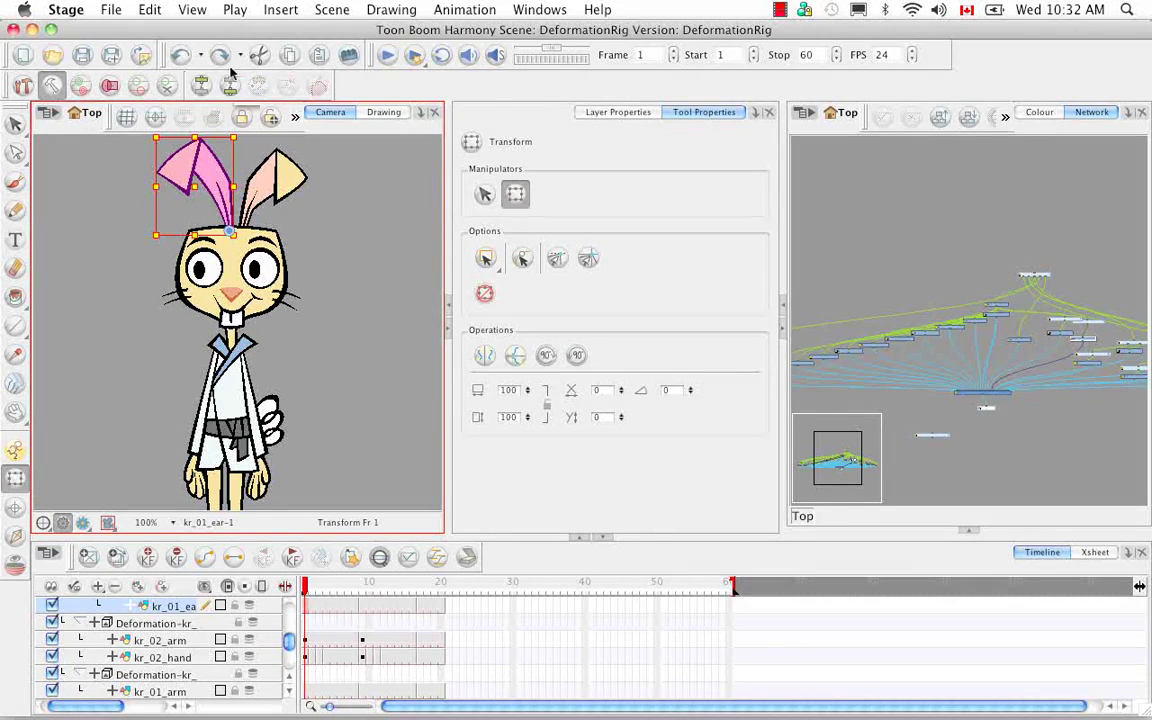
- Show the deformation control of the deformation group that contains the kr_01_ear layer
click(192, 10)
mouse_move(258, 364)
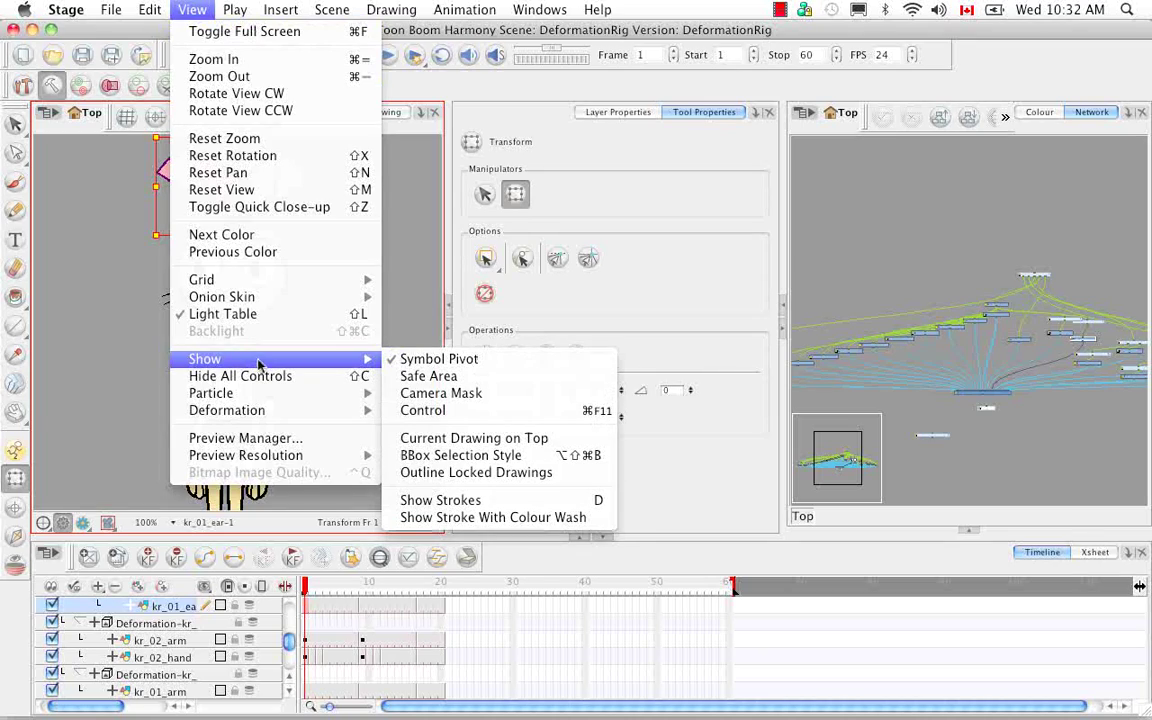
click(463, 410)
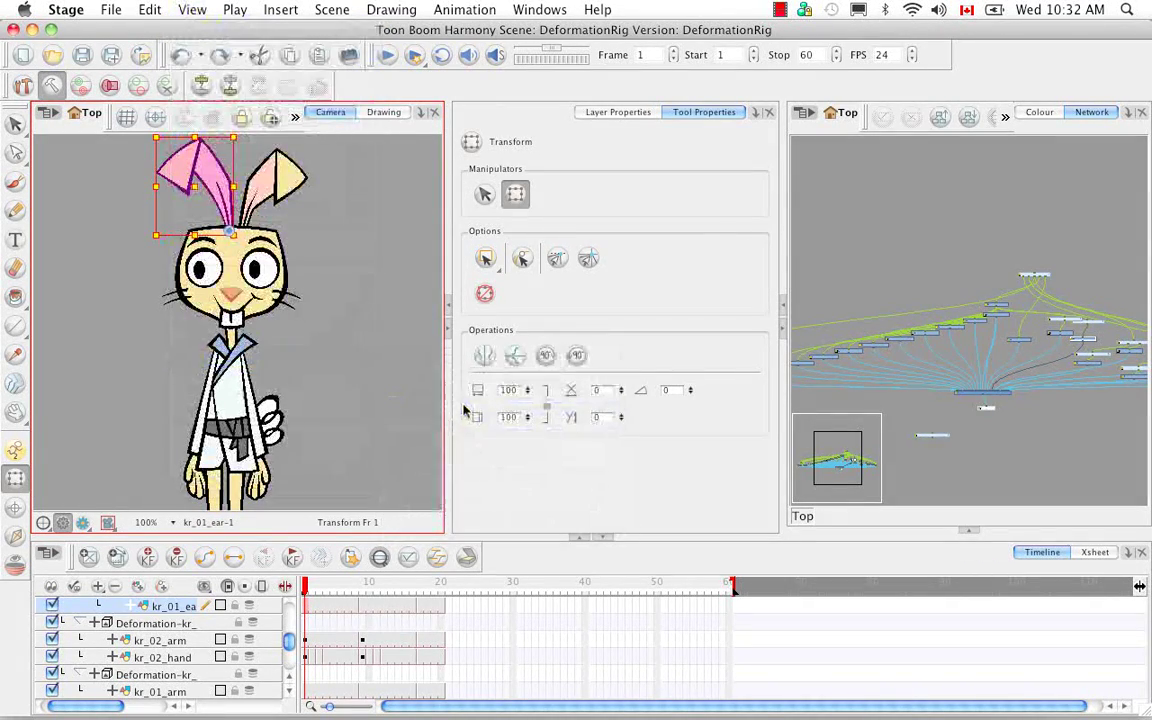
click(295, 117)
click(312, 145)
scroll(256, 612, up, 1)
click(162, 606)
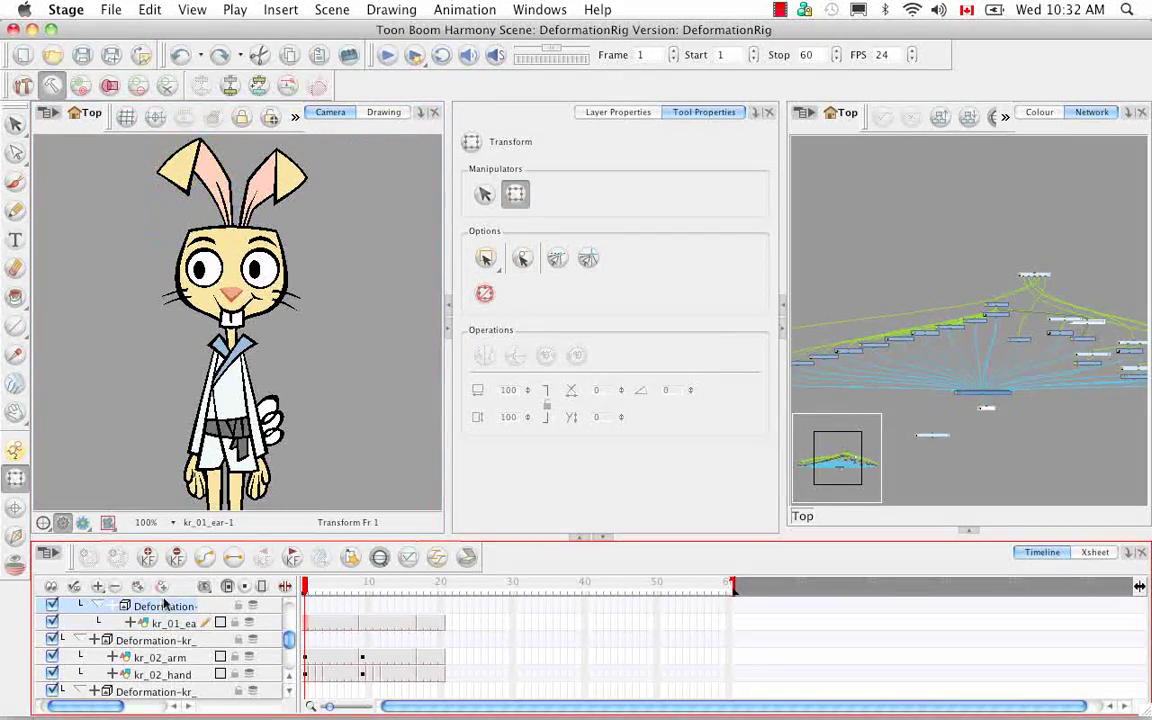
click(295, 116)
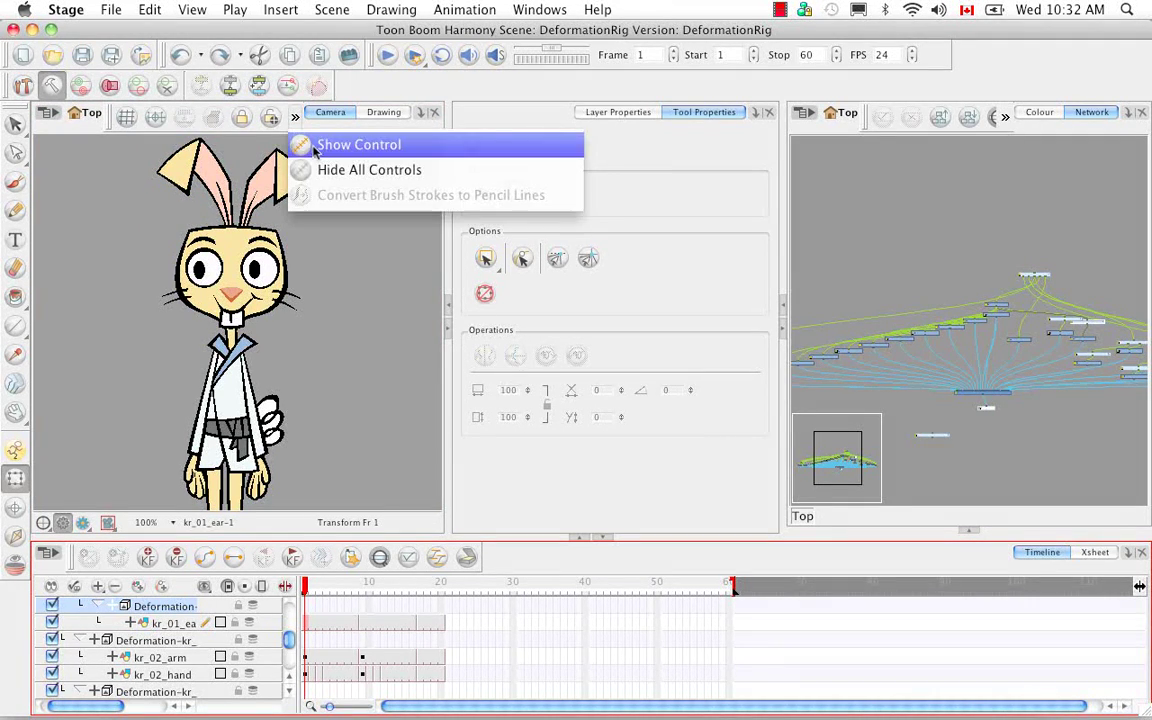
click(312, 146)
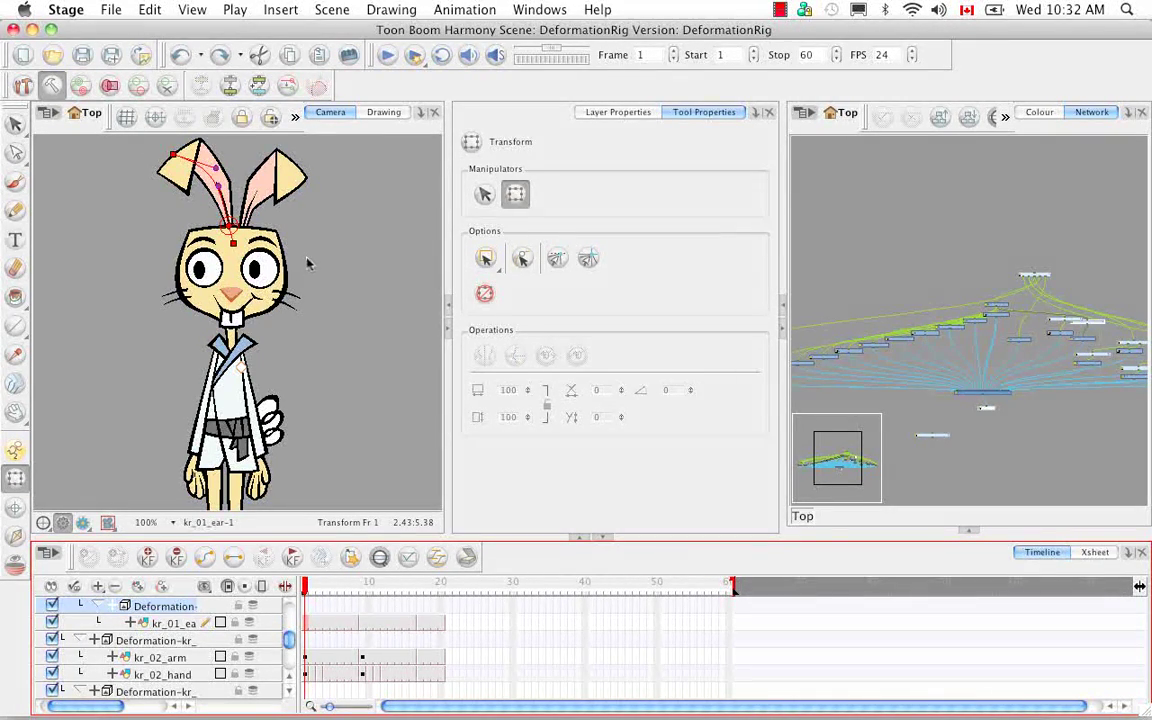
- Select the deformation group containing the kr_02_ear layer and show its deformation control along with the kr_01_ear control
drag(323, 265, 329, 311)
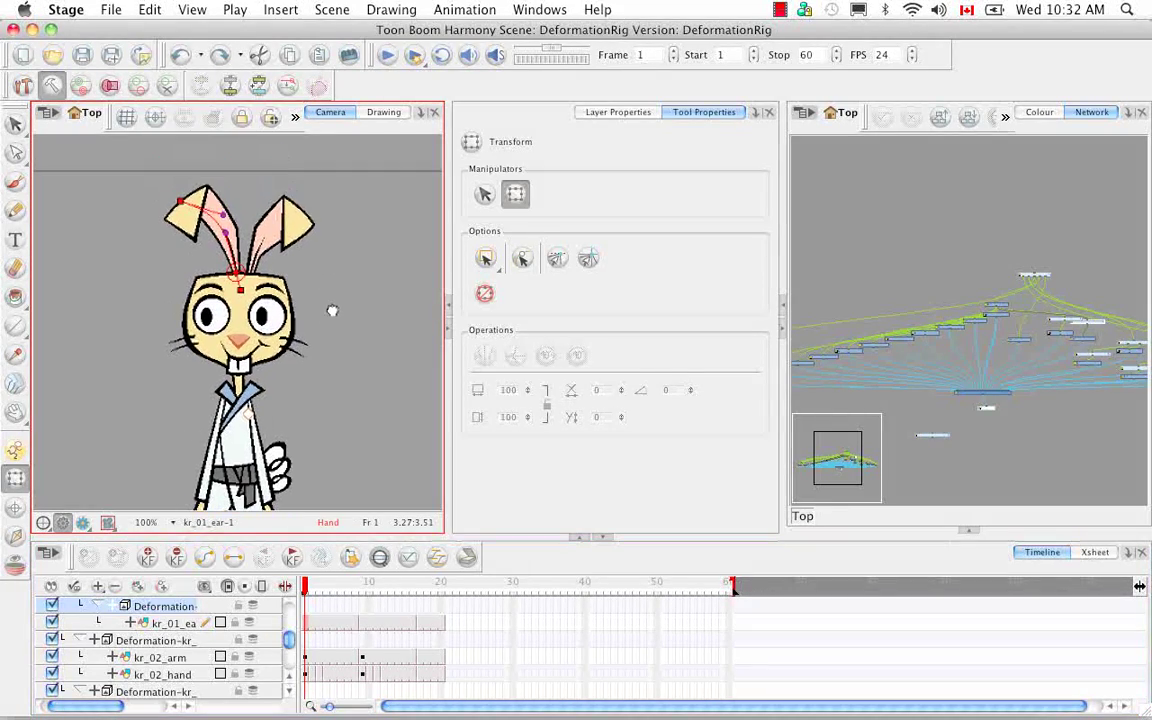
scroll(222, 265, up, 3)
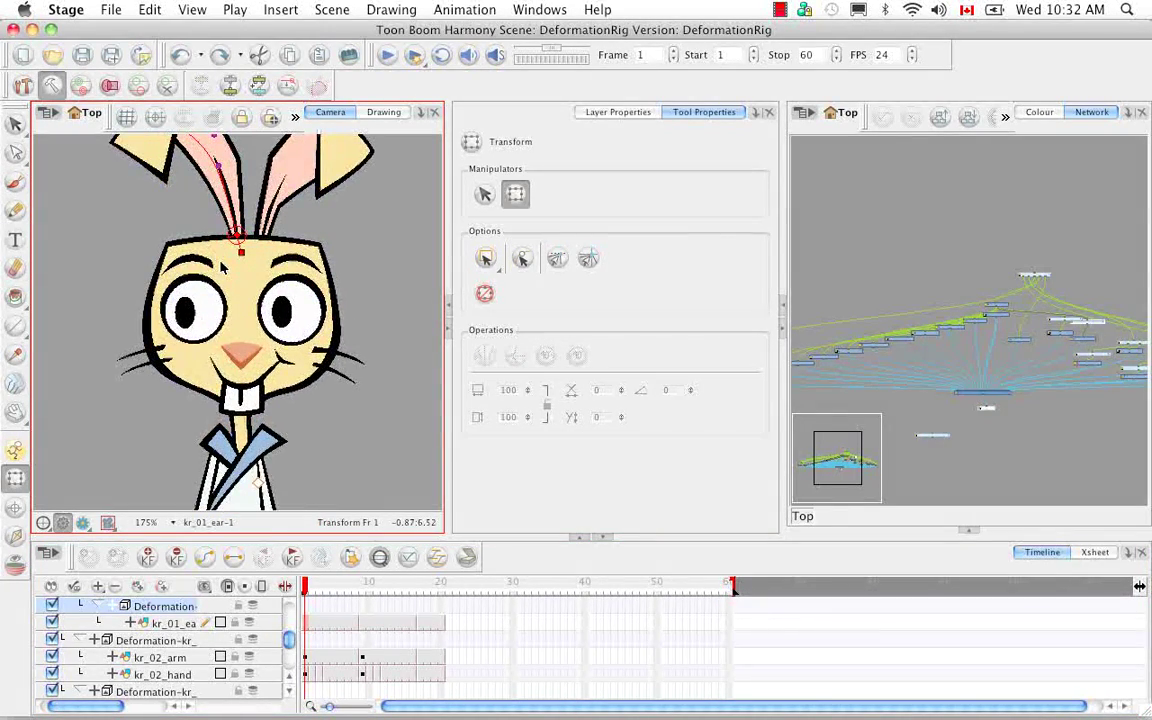
scroll(225, 262, up, 5)
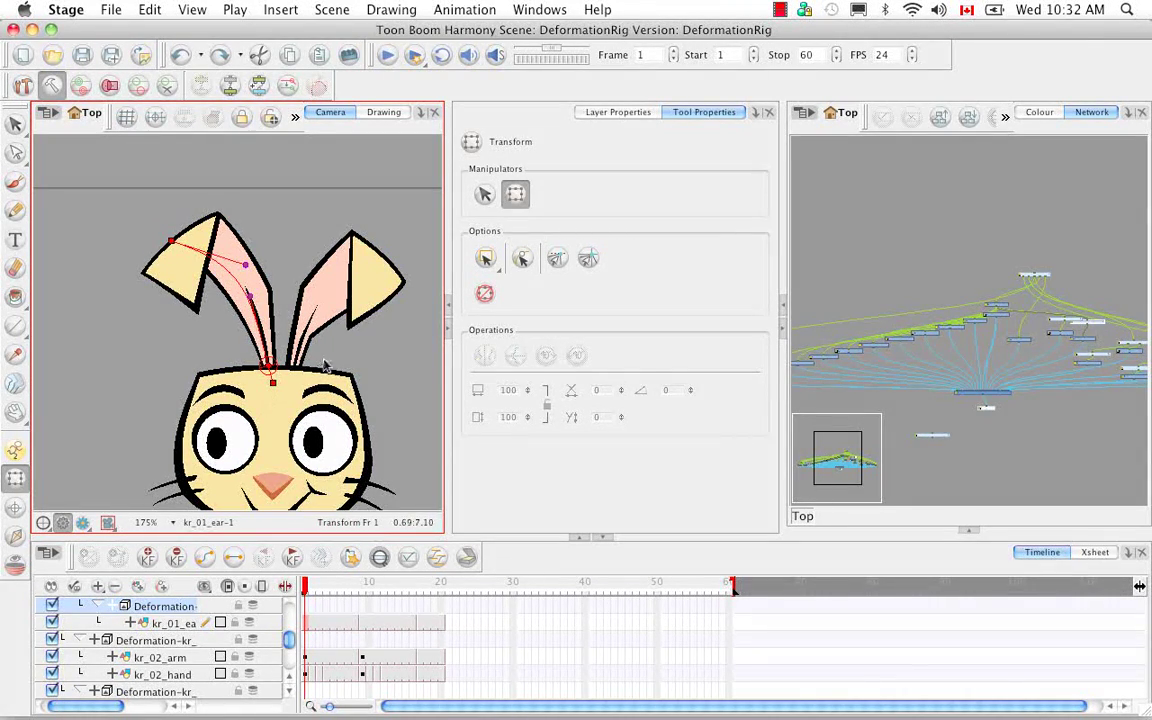
scroll(290, 415, right, 1)
scroll(290, 415, down, 1)
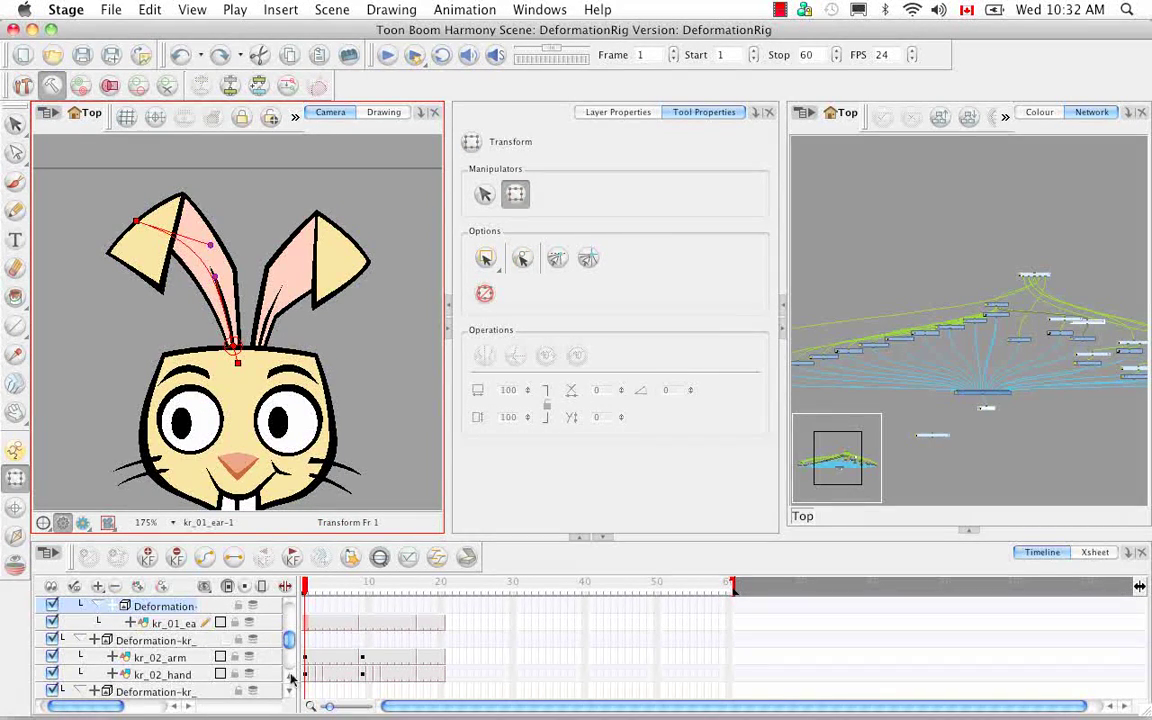
scroll(290, 673, up, 3)
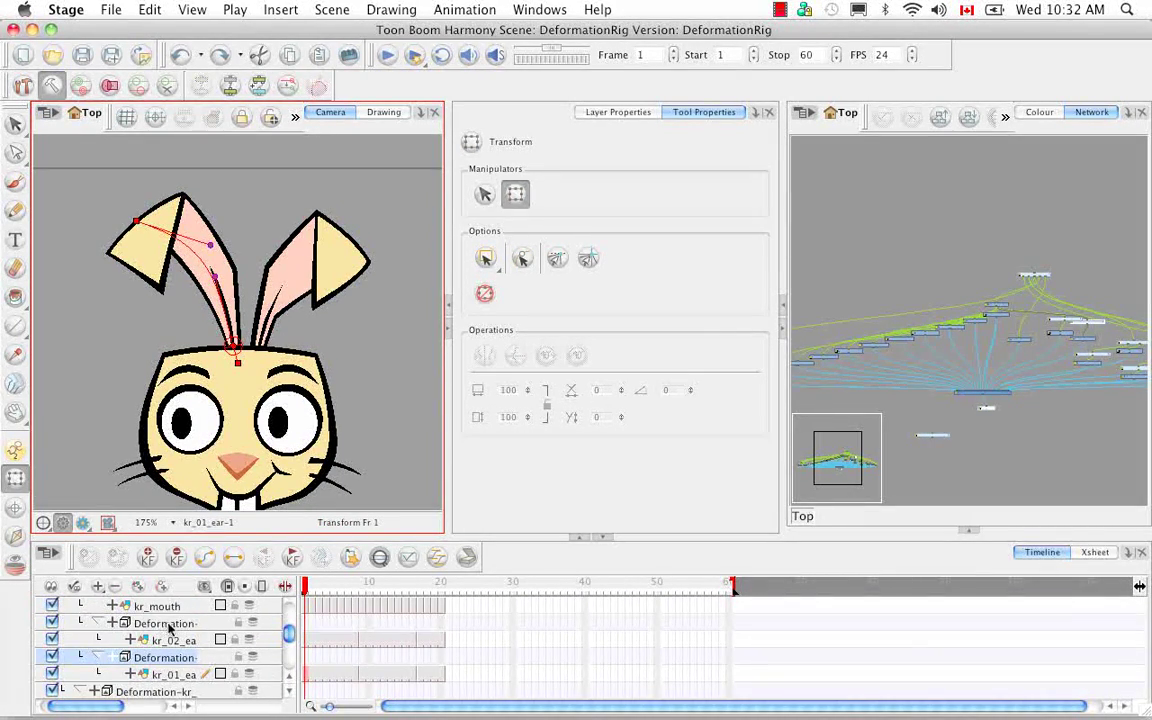
click(167, 624)
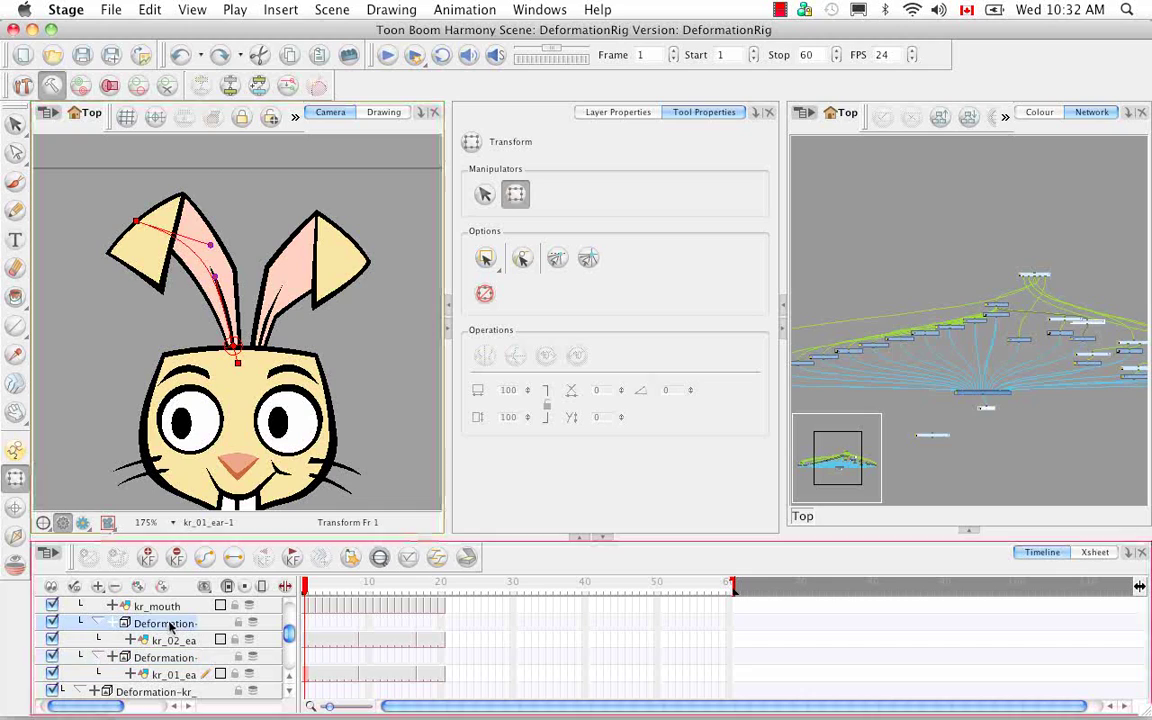
click(295, 118)
click(310, 141)
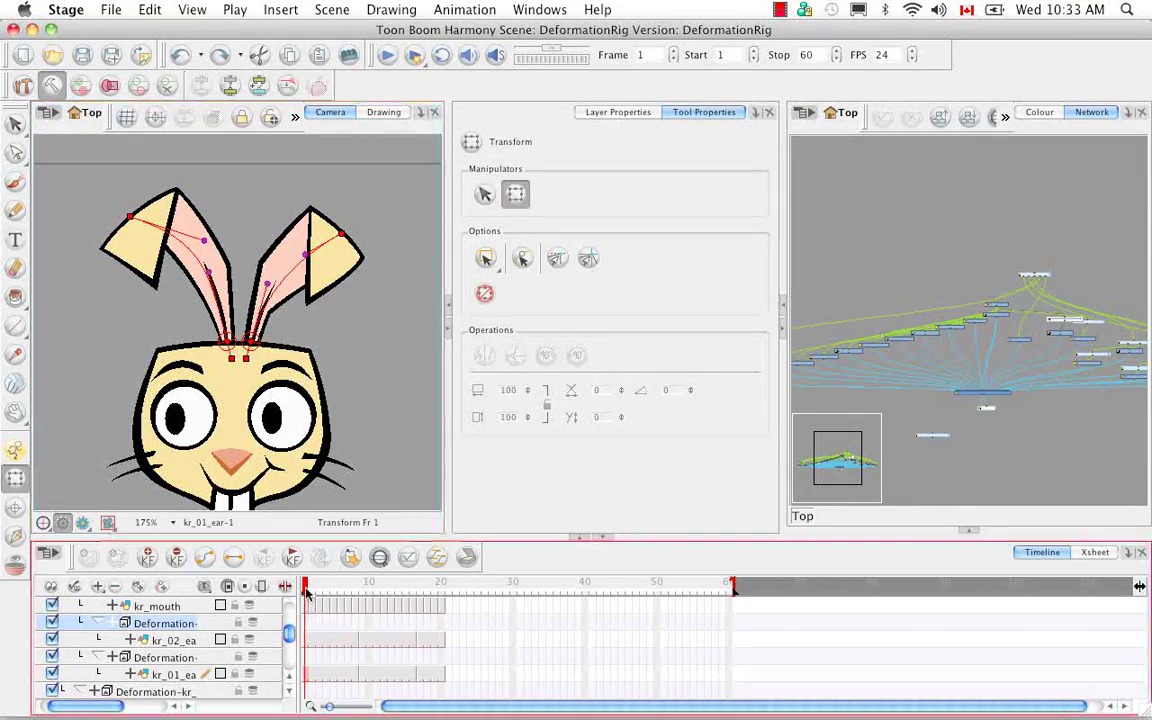
- On frame 9, show only the kr_02_ear deformation control and reposition its base, tip and curve handles to fit the ear drawing
drag(305, 592, 368, 597)
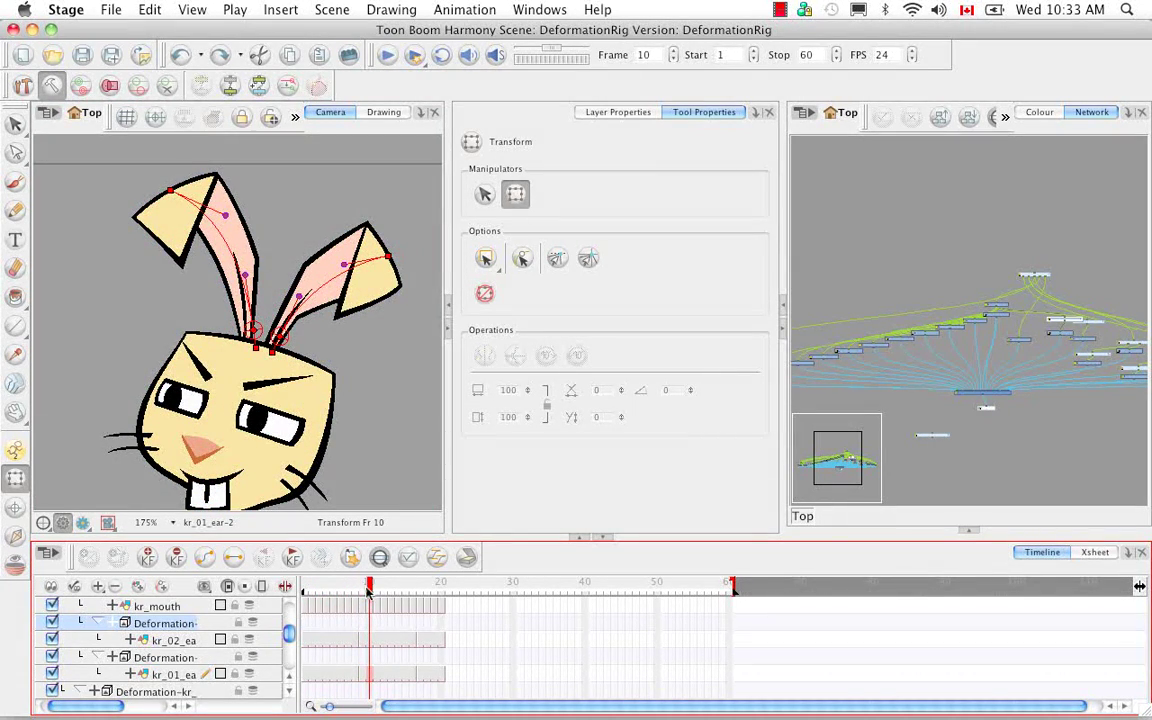
click(362, 592)
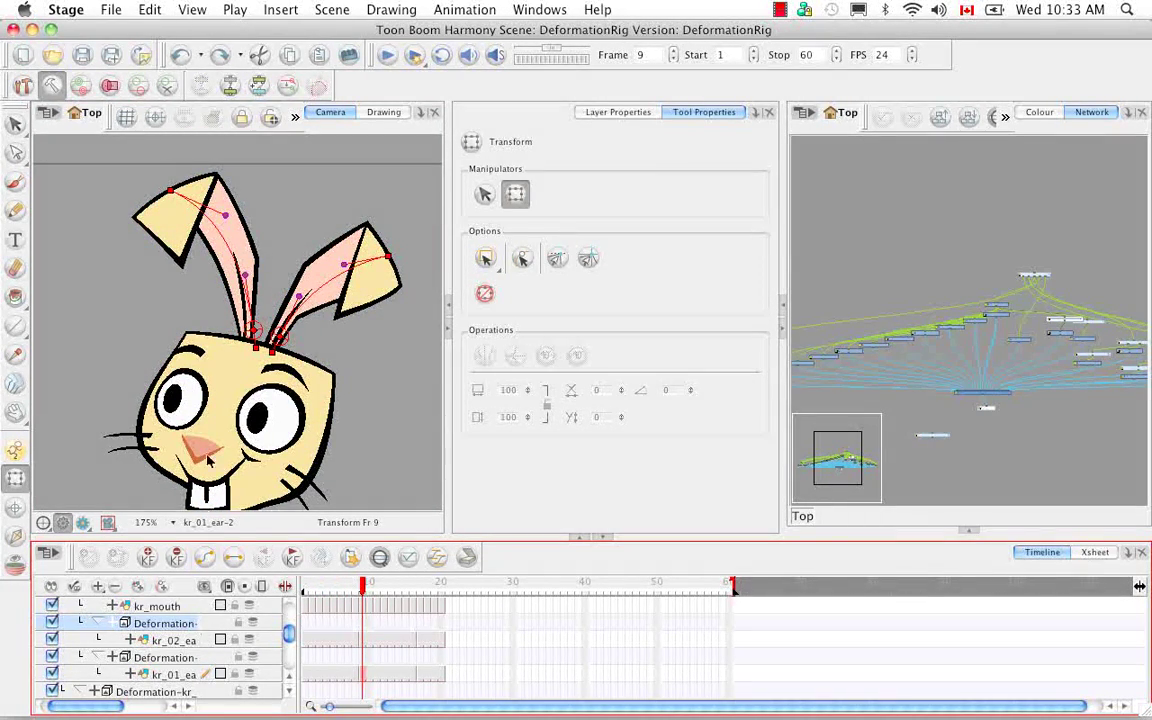
click(168, 89)
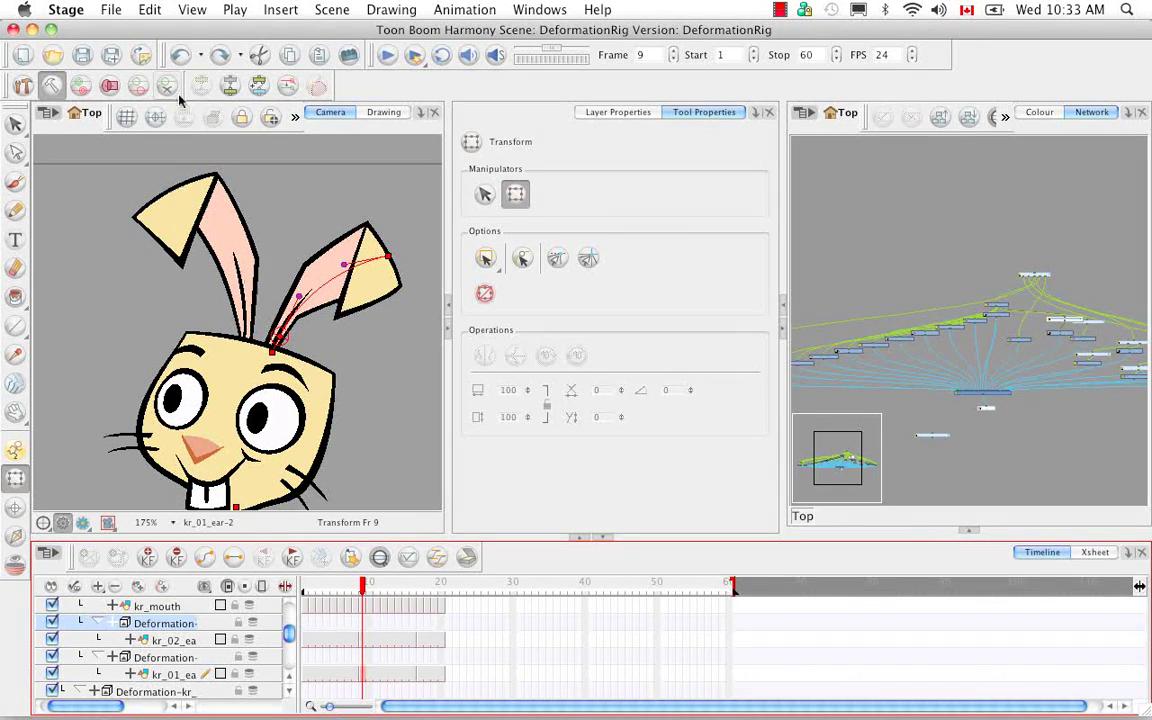
click(278, 342)
key(Left)
key(Down)
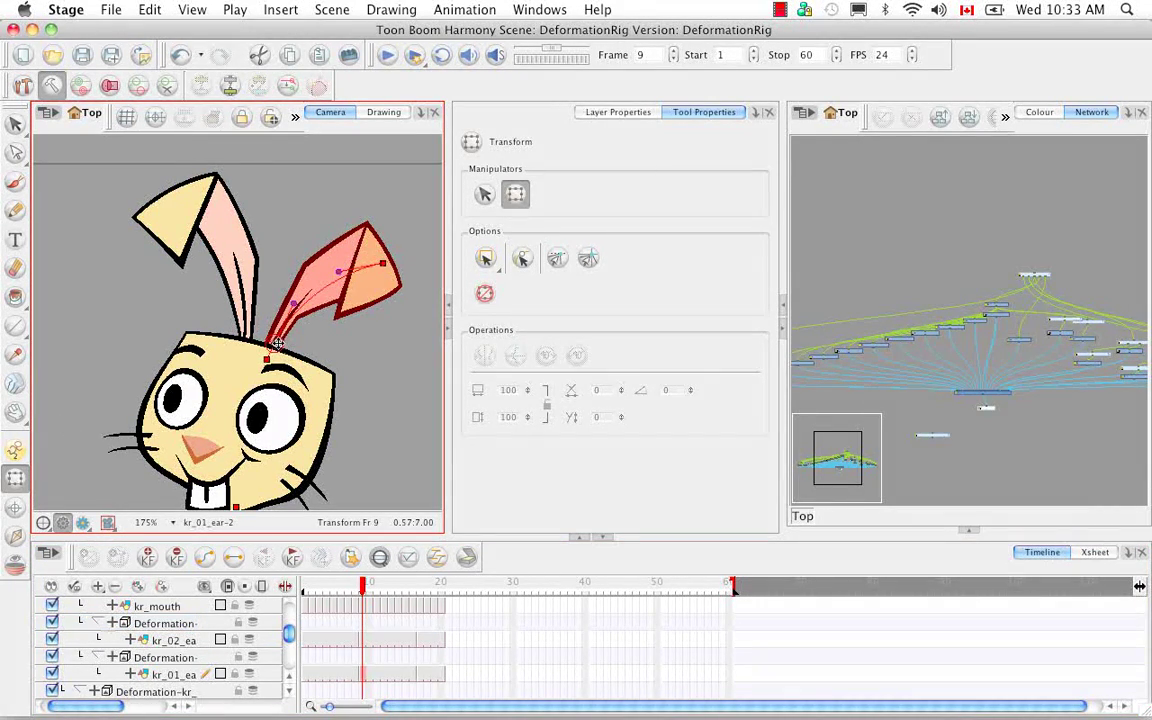
key(Left)
key(Down)
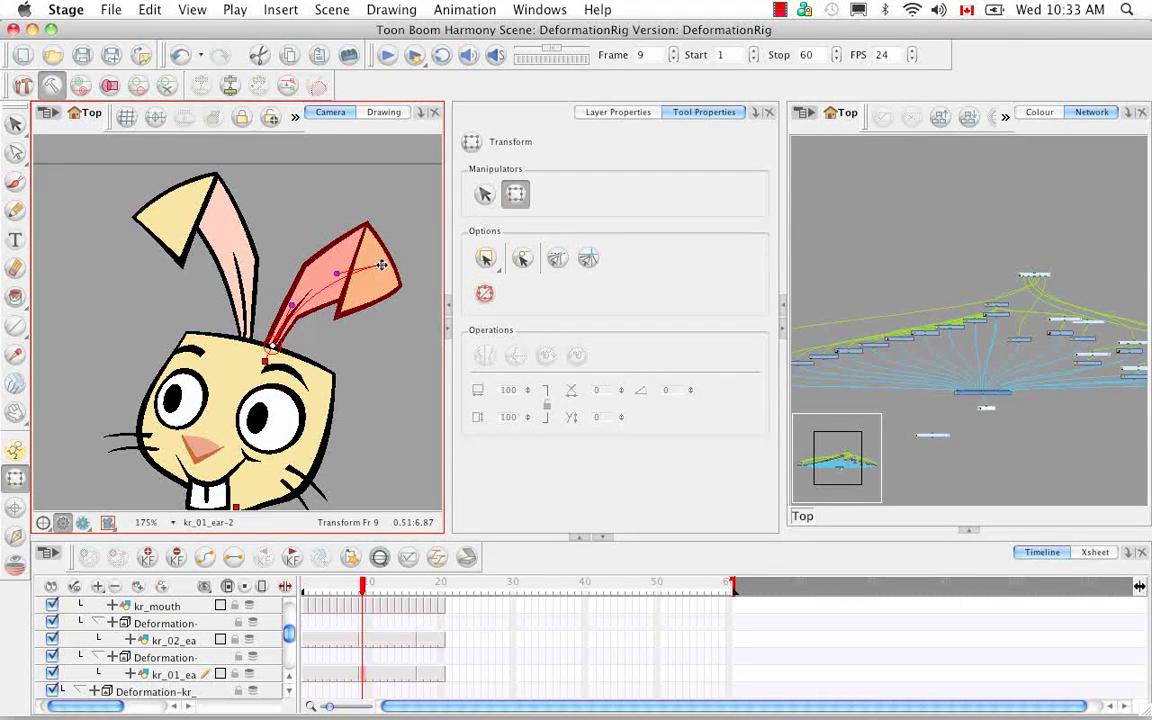
drag(383, 265, 390, 265)
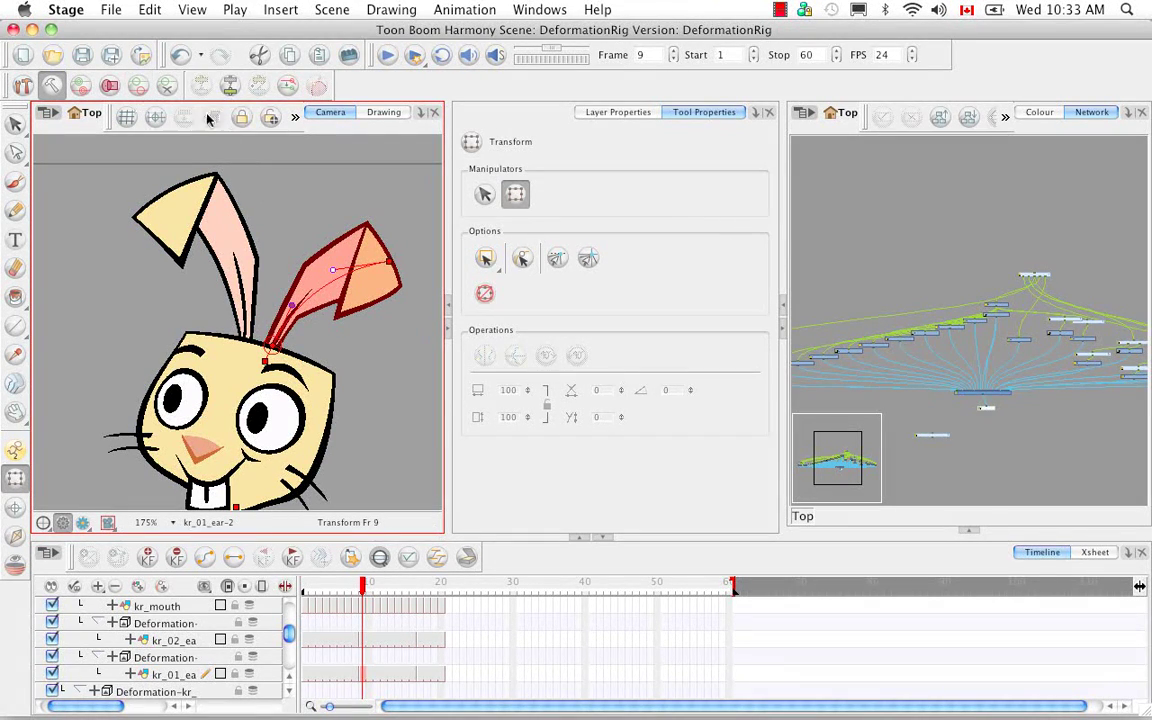
- Match the current deformation of Deformation-kr_02_ear on frame 9 to its resting position and compare both using Show all manipulators
click(81, 86)
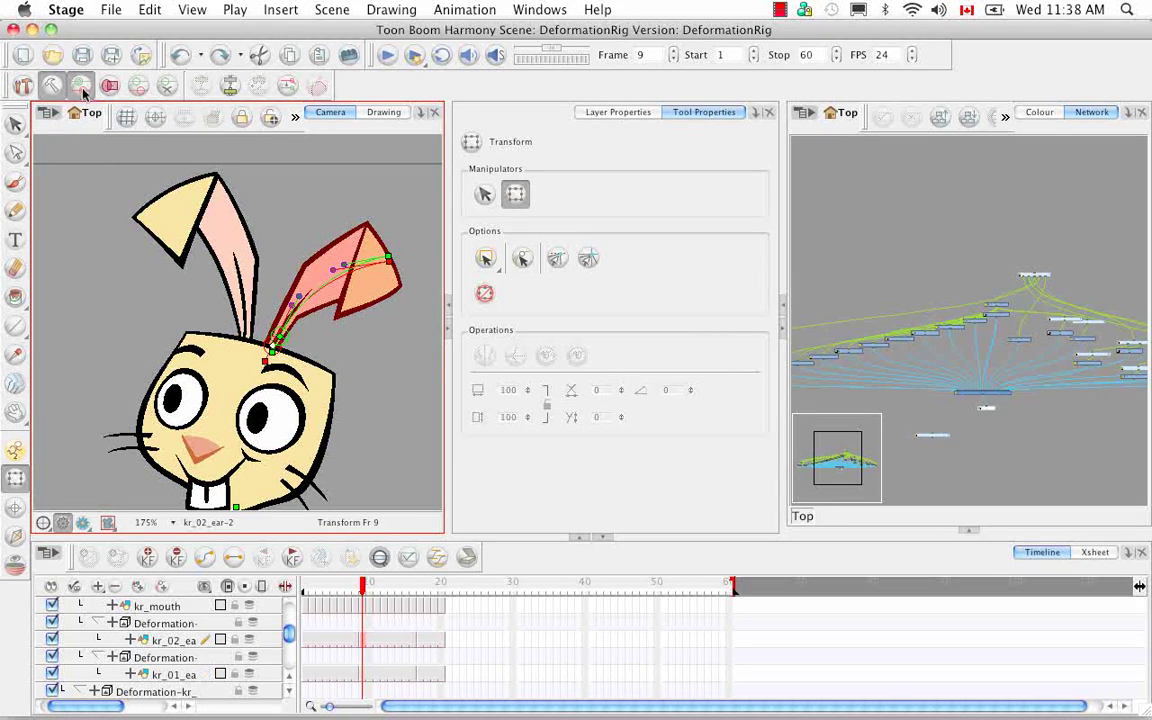
click(82, 88)
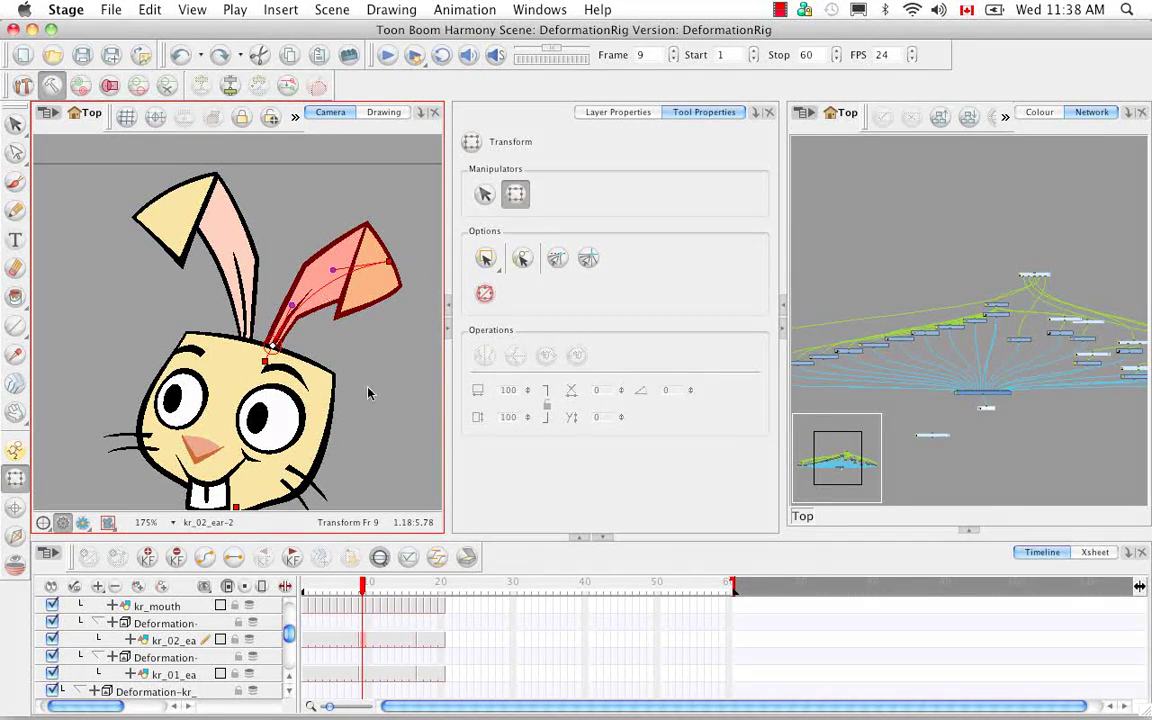
click(183, 624)
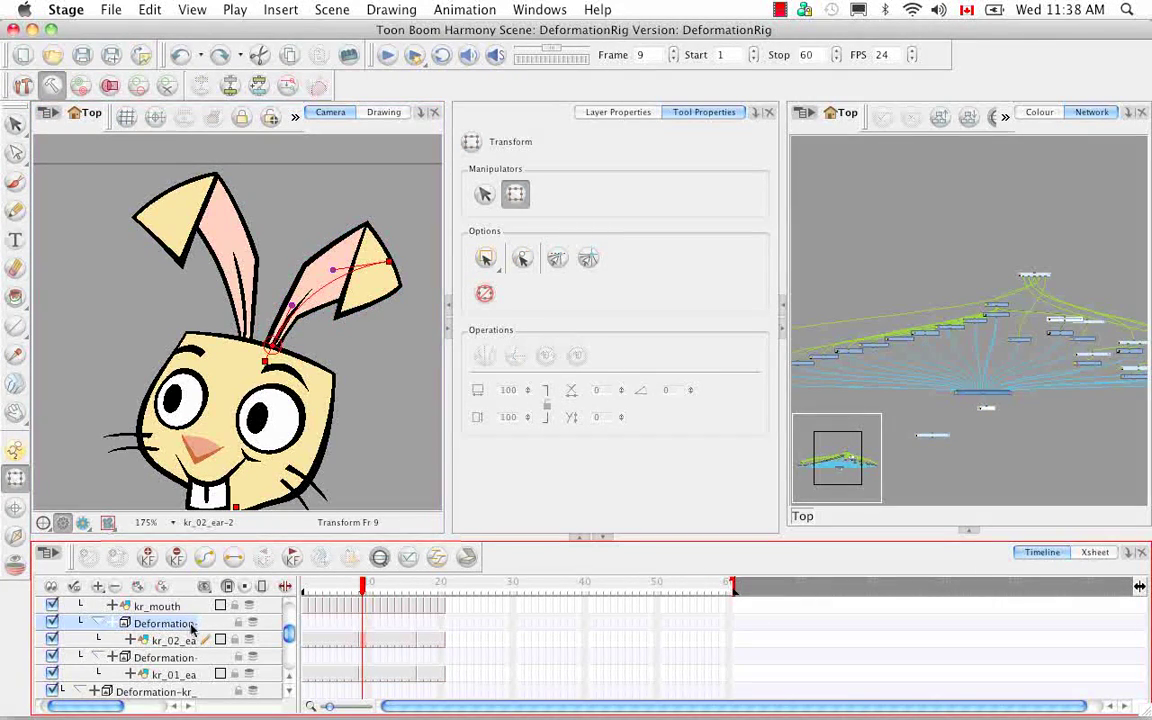
click(1052, 133)
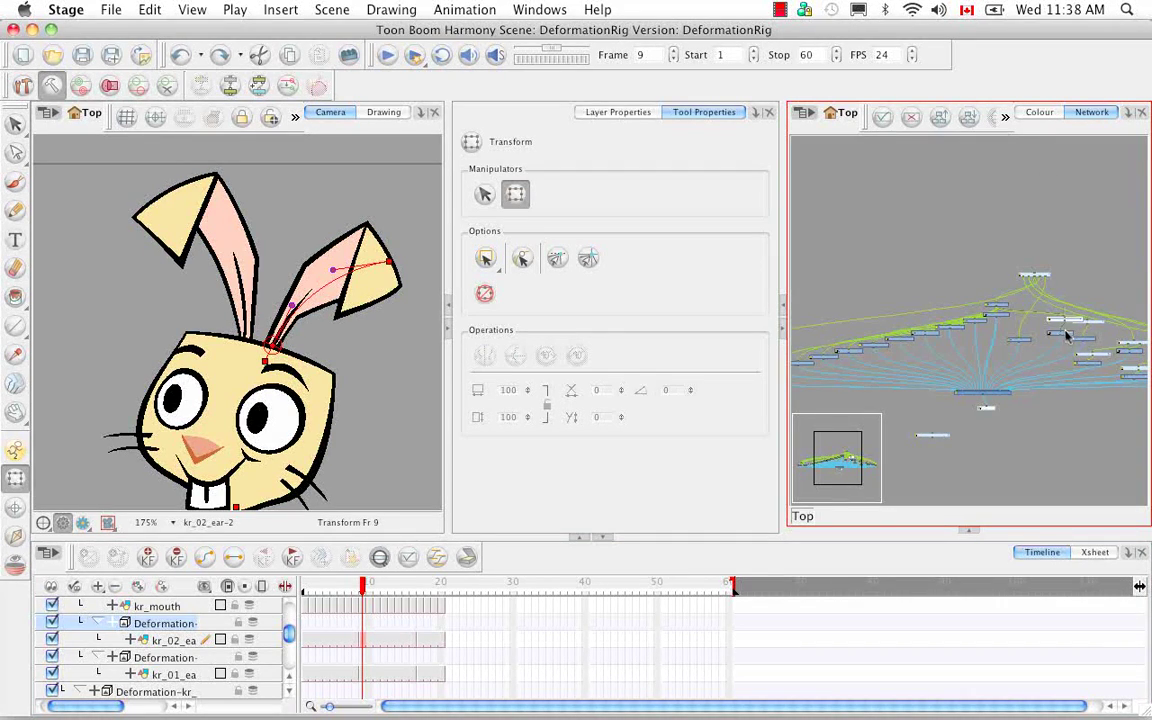
drag(1053, 420, 1009, 421)
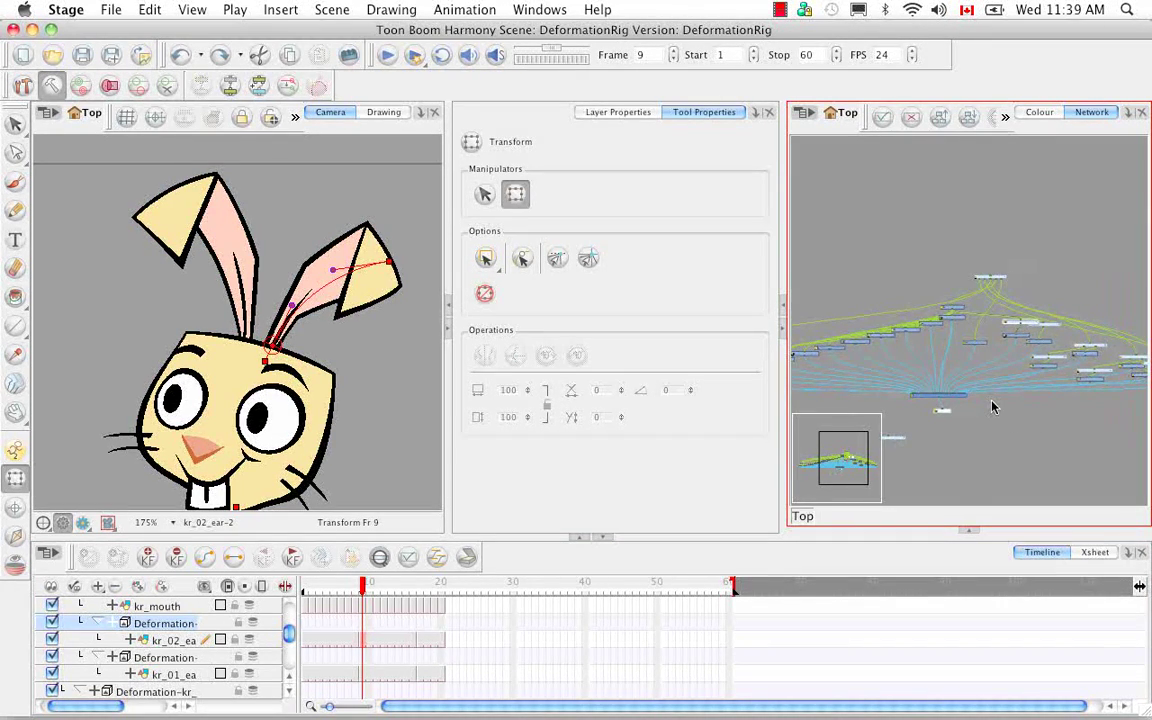
scroll(993, 407, up, 10)
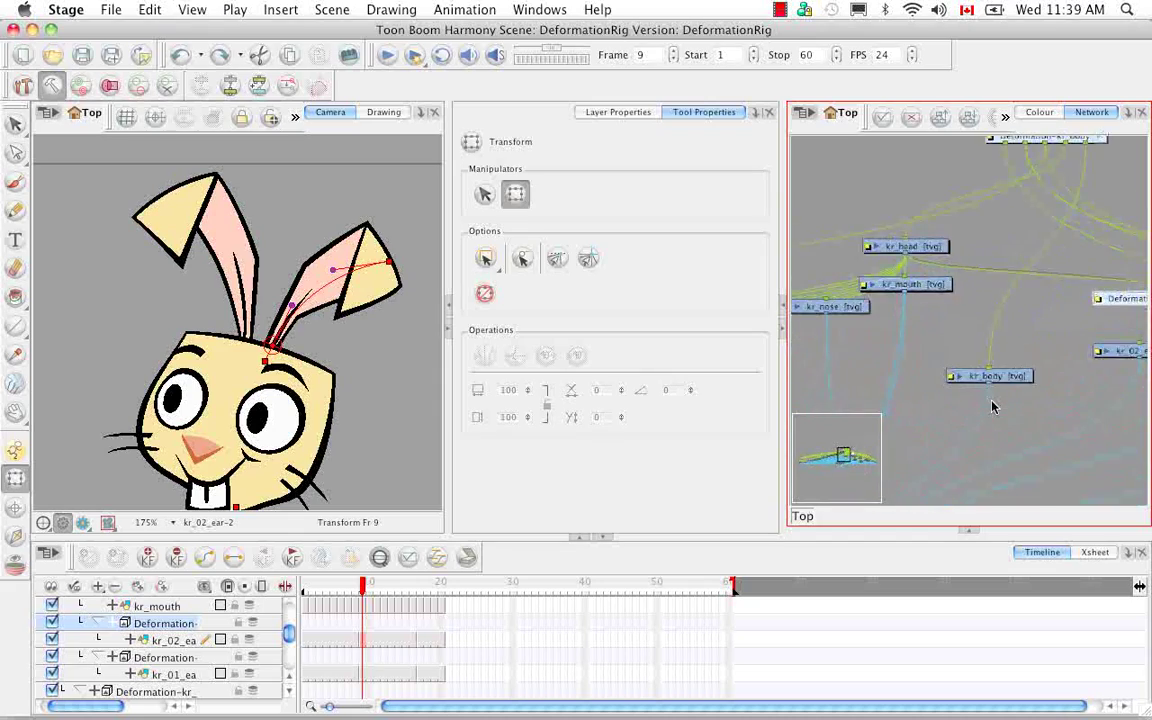
scroll(830, 316, right, 5)
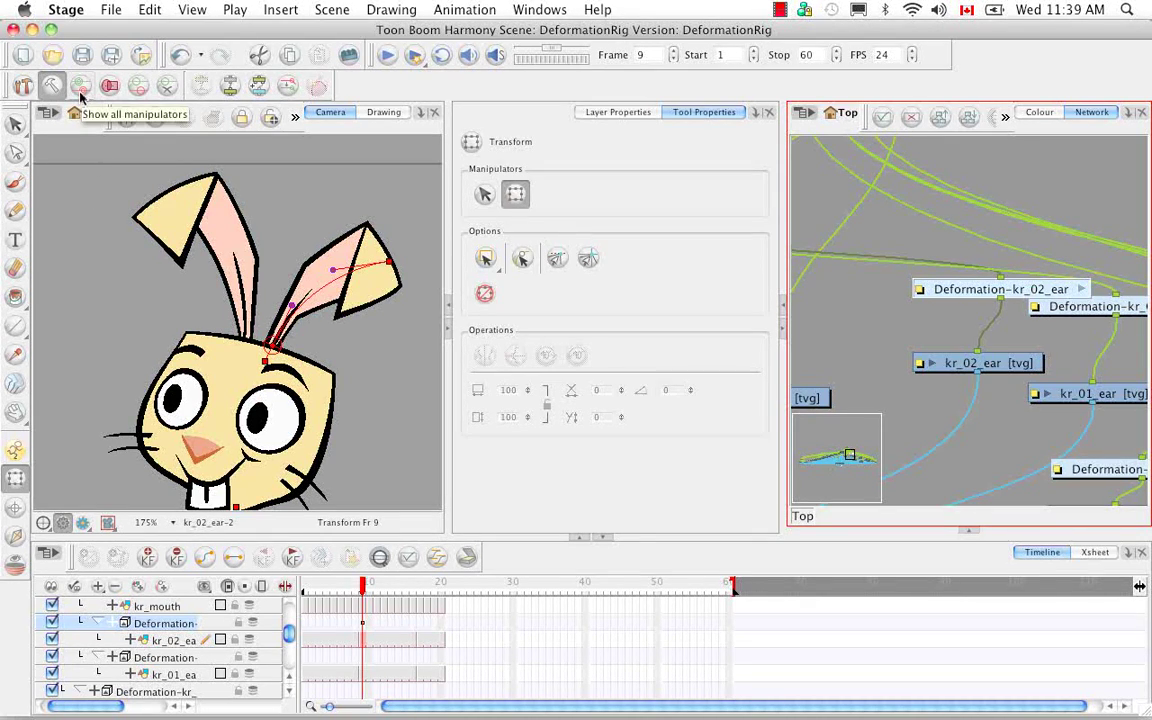
click(82, 89)
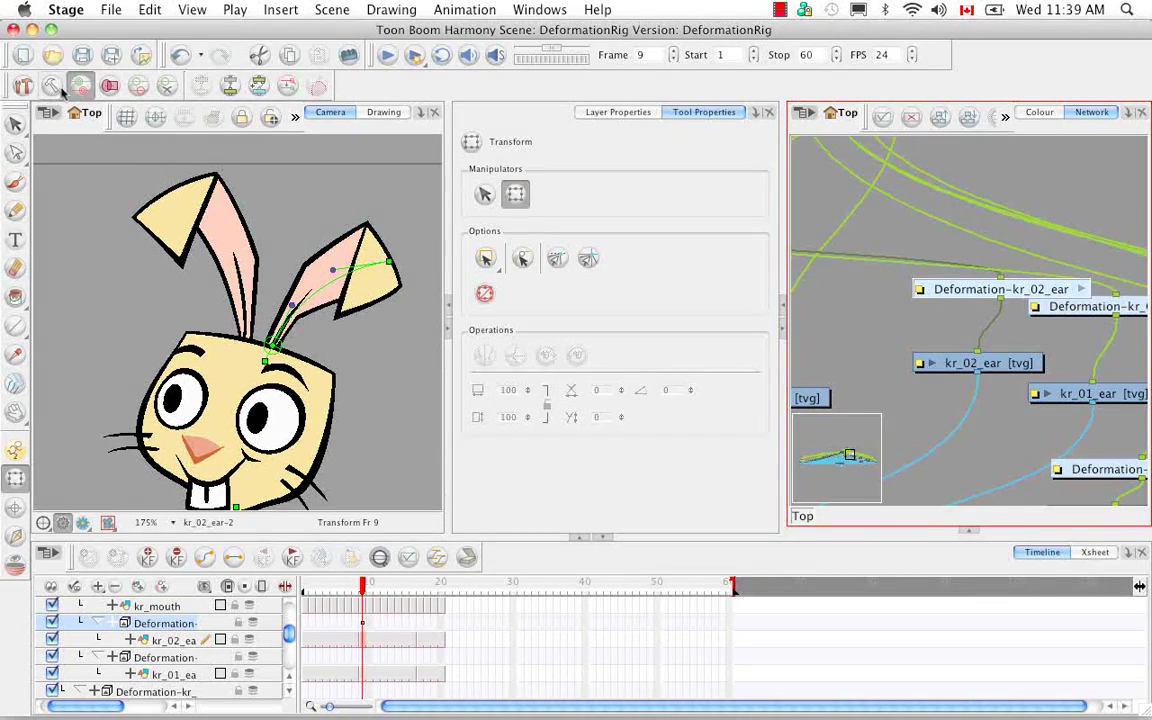
click(53, 87)
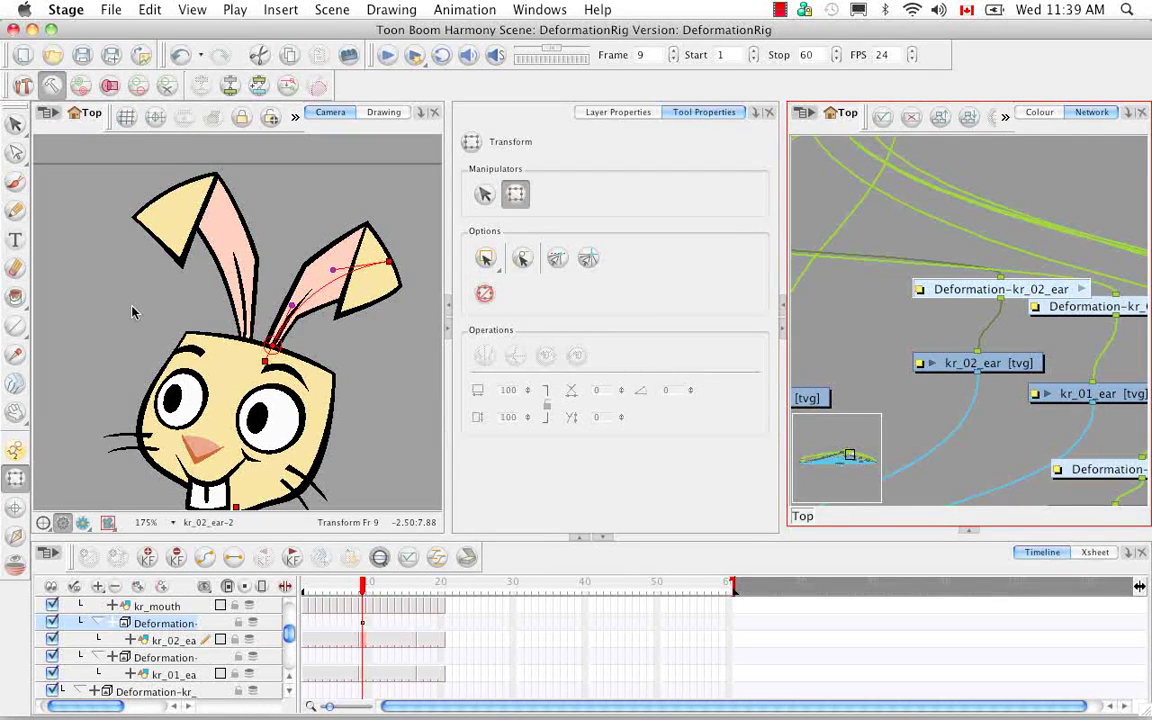
- On frame 17, fit the kr_02_ear resting deformation chain to the side-view ear and copy it to the current deformation
drag(364, 587, 420, 590)
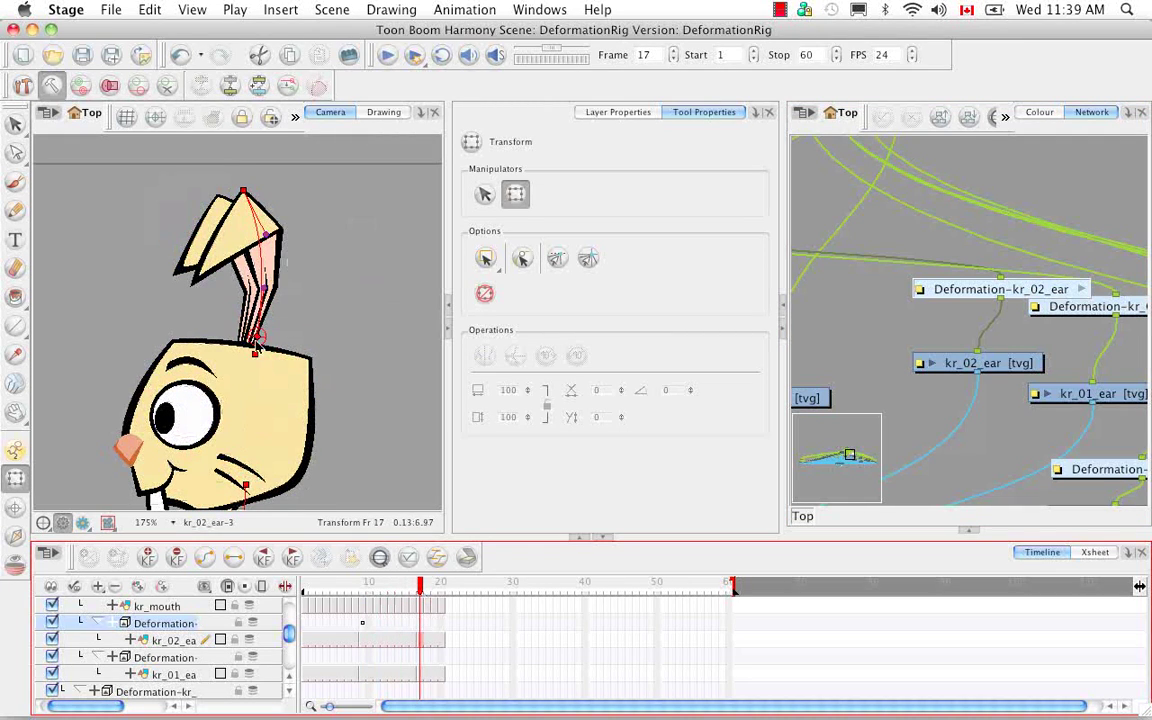
drag(257, 345, 285, 268)
drag(233, 198, 276, 207)
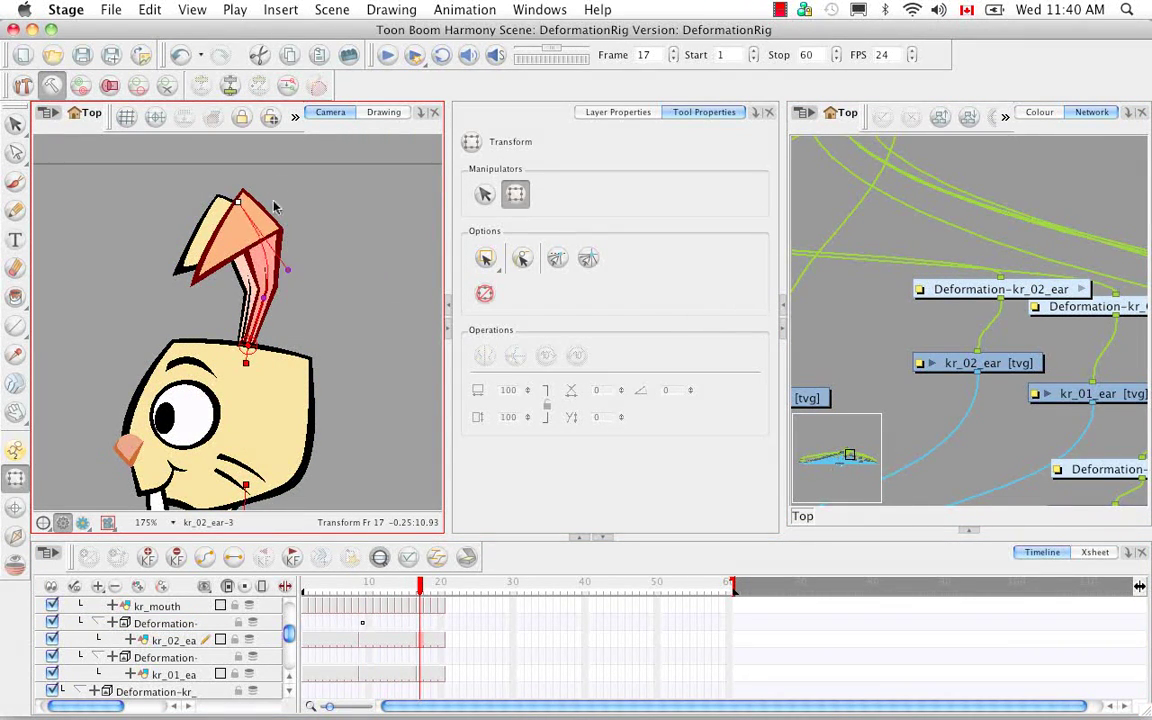
click(82, 87)
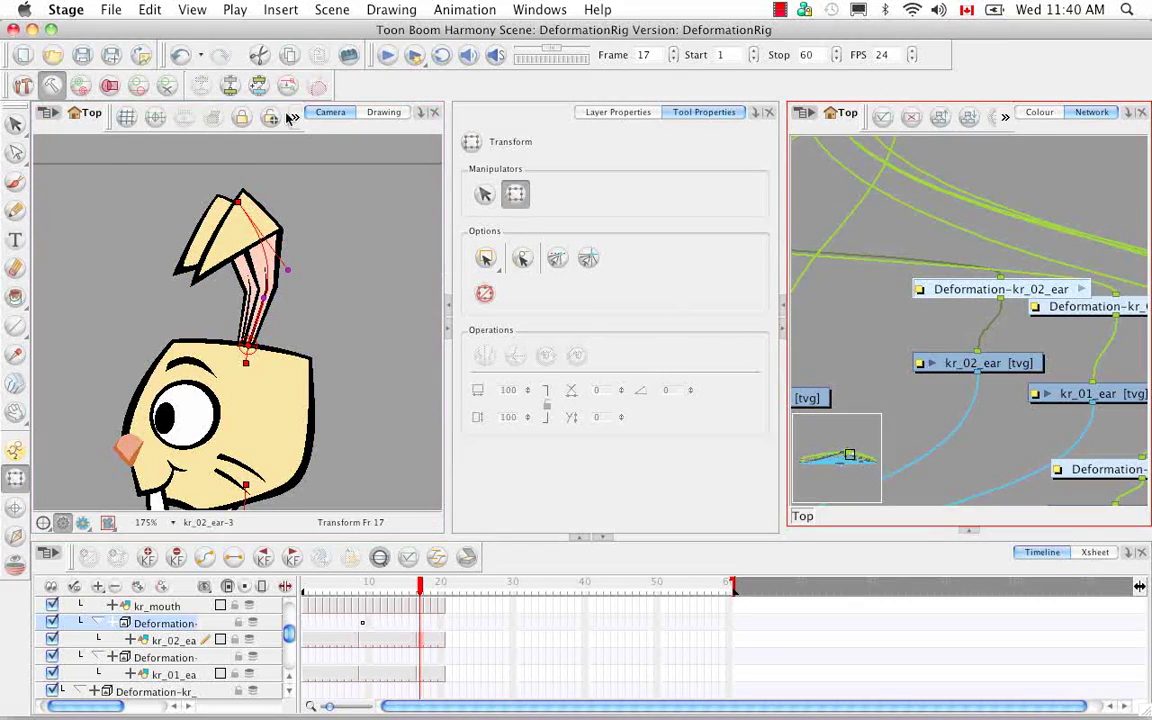
- On frame 9, show only the kr_01_ear deformation control and move its base, tip and curve handles to fit the ear
click(165, 657)
click(363, 657)
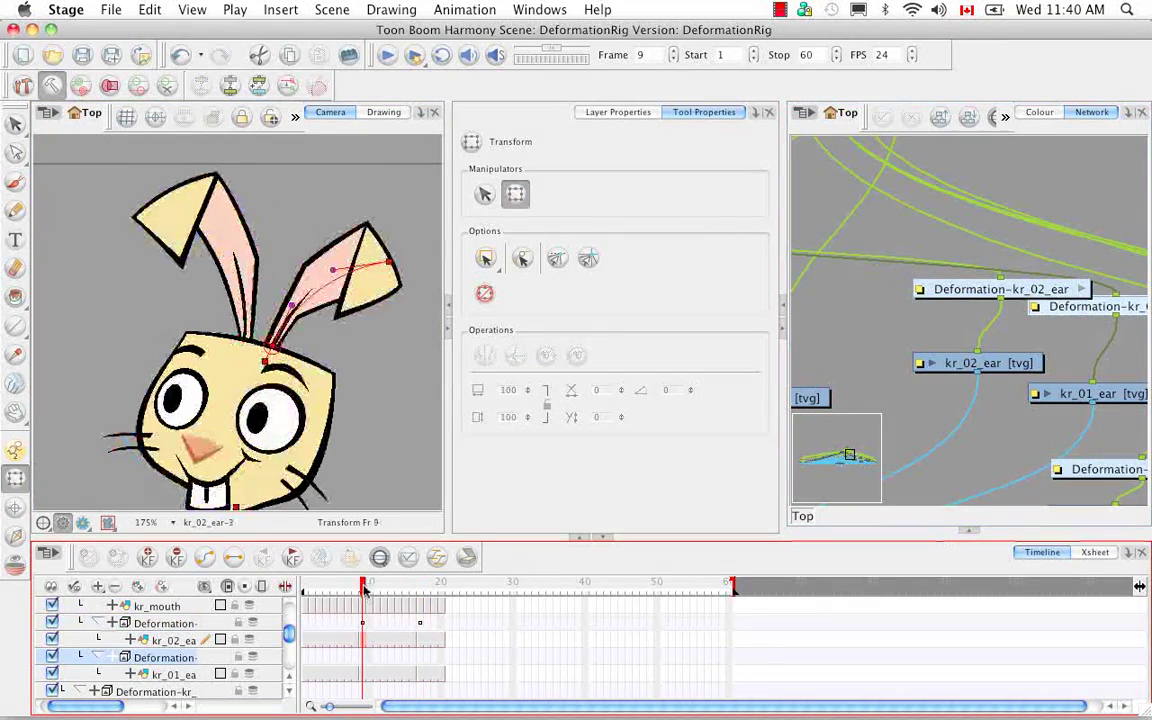
click(363, 674)
click(139, 85)
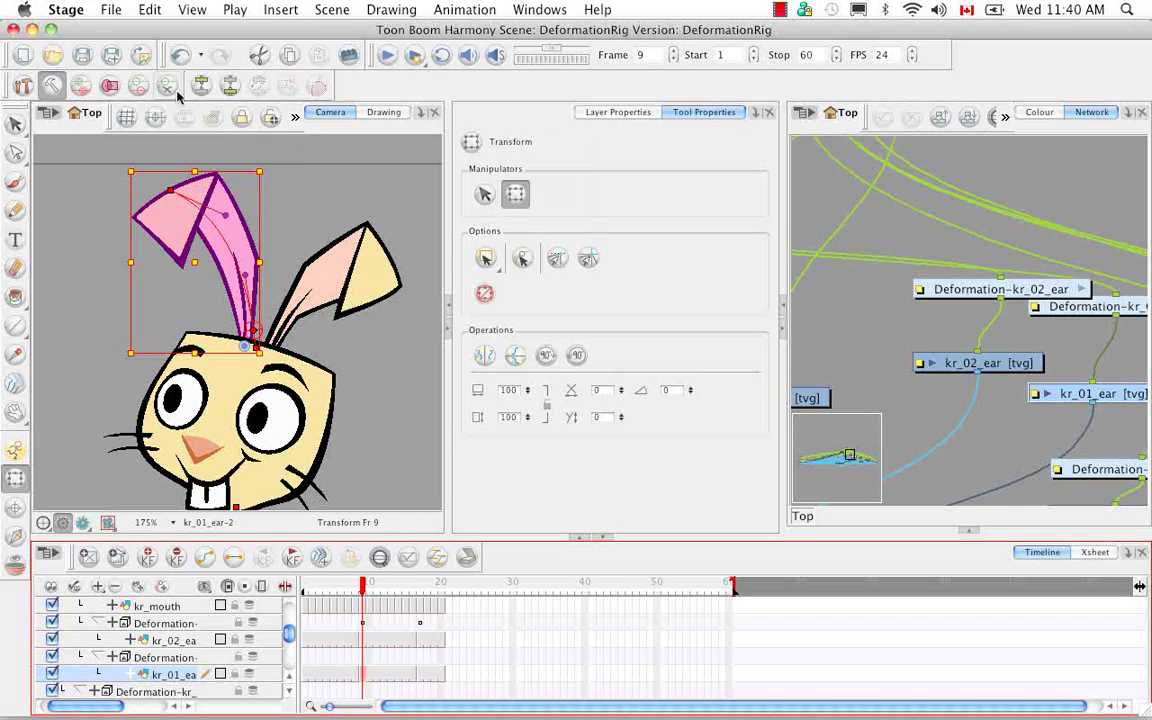
click(193, 207)
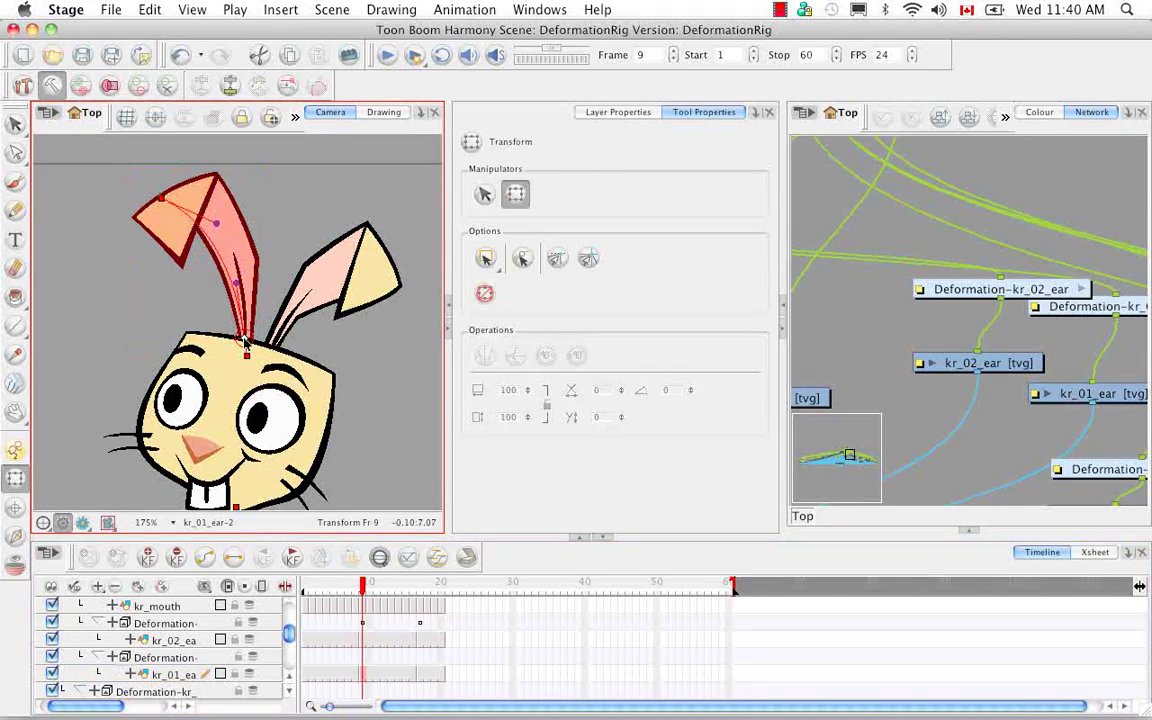
mouse_move(193, 207)
mouse_down()
mouse_move(182, 196)
mouse_move(208, 200)
mouse_up()
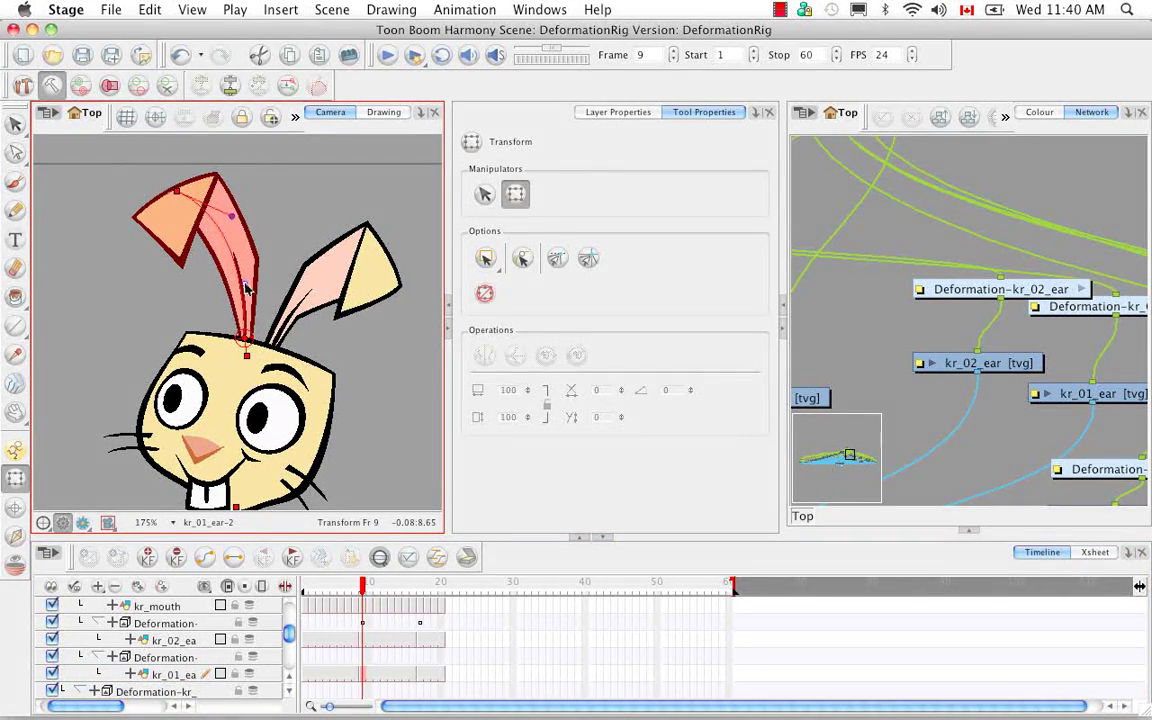
- Match the current deformation of Deformation-kr_01_ear on frame 9 to its resting position
click(1041, 131)
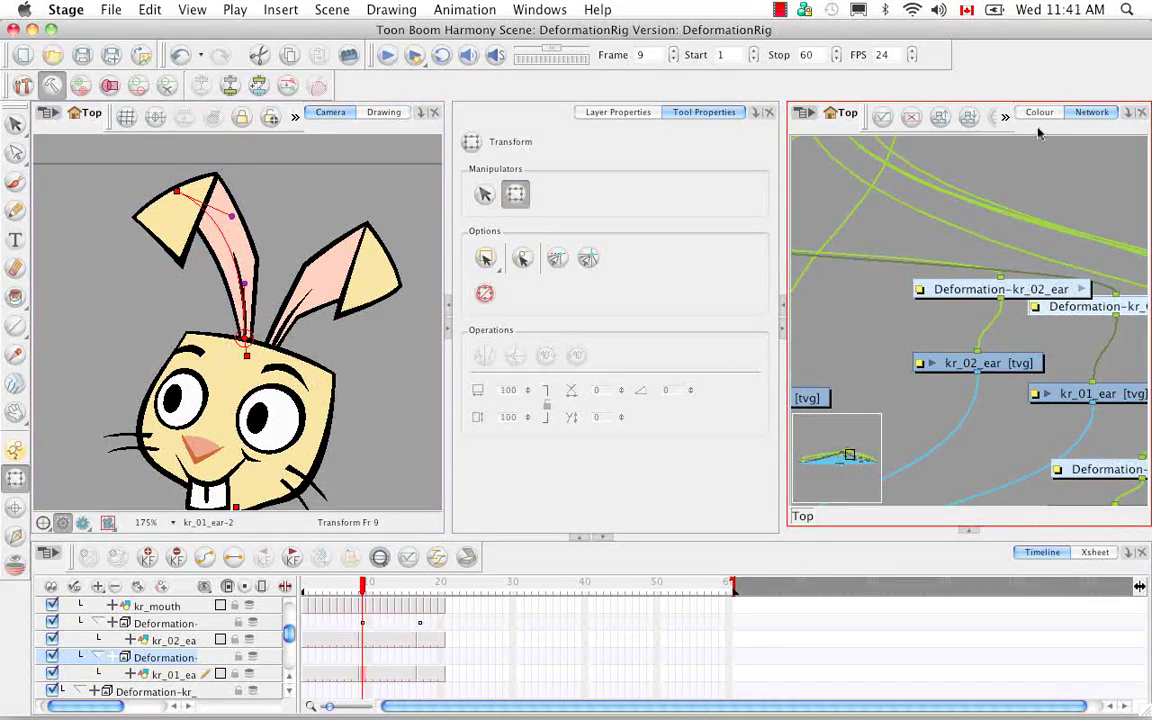
scroll(1048, 362, right, 5)
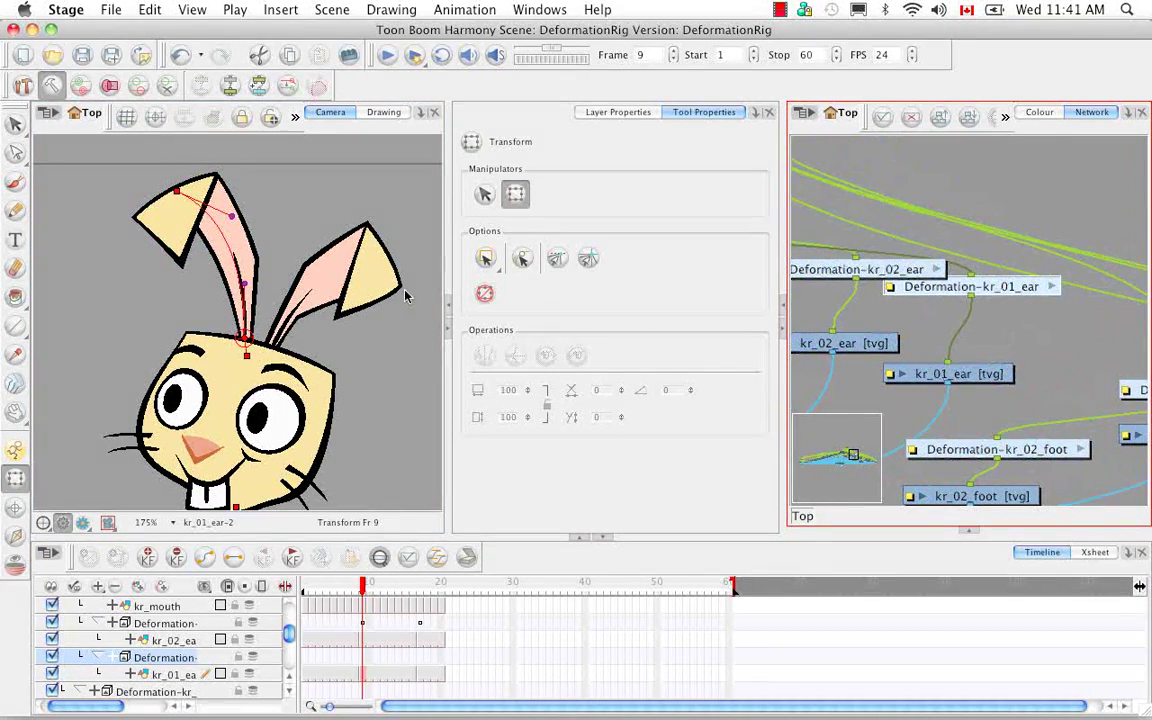
- On frame 17, fit the kr_01_ear resting deformation chain to the side-view ear and copy it to the current deformation
click(420, 590)
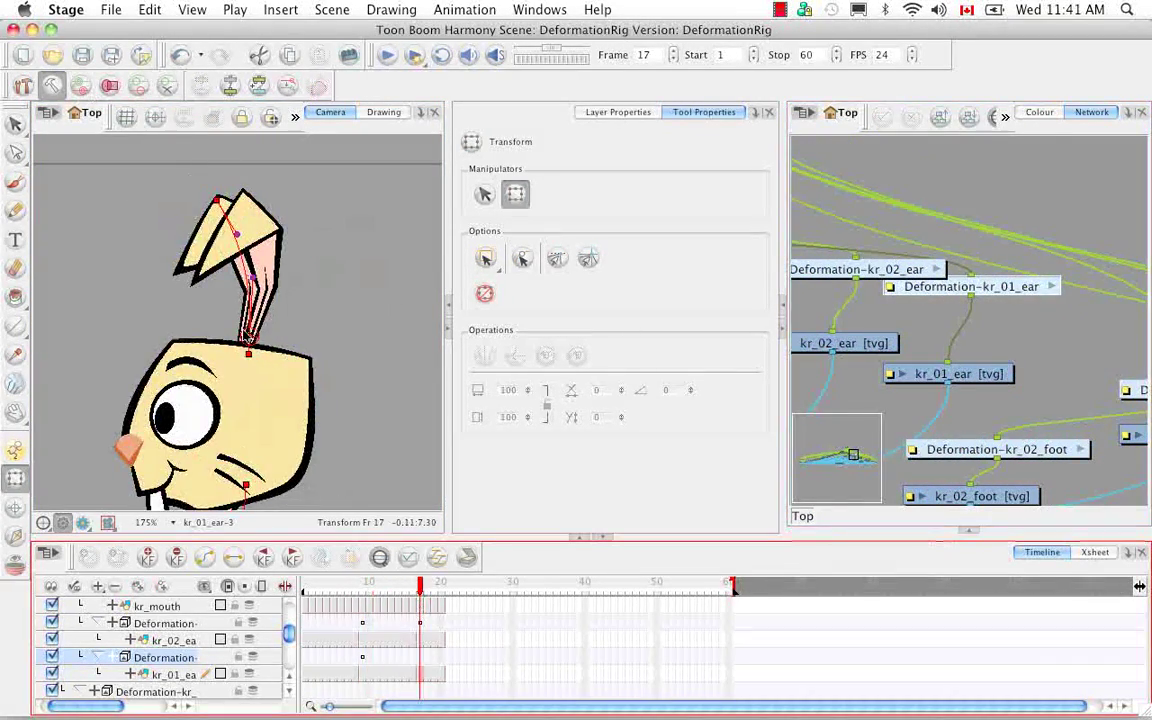
click(243, 300)
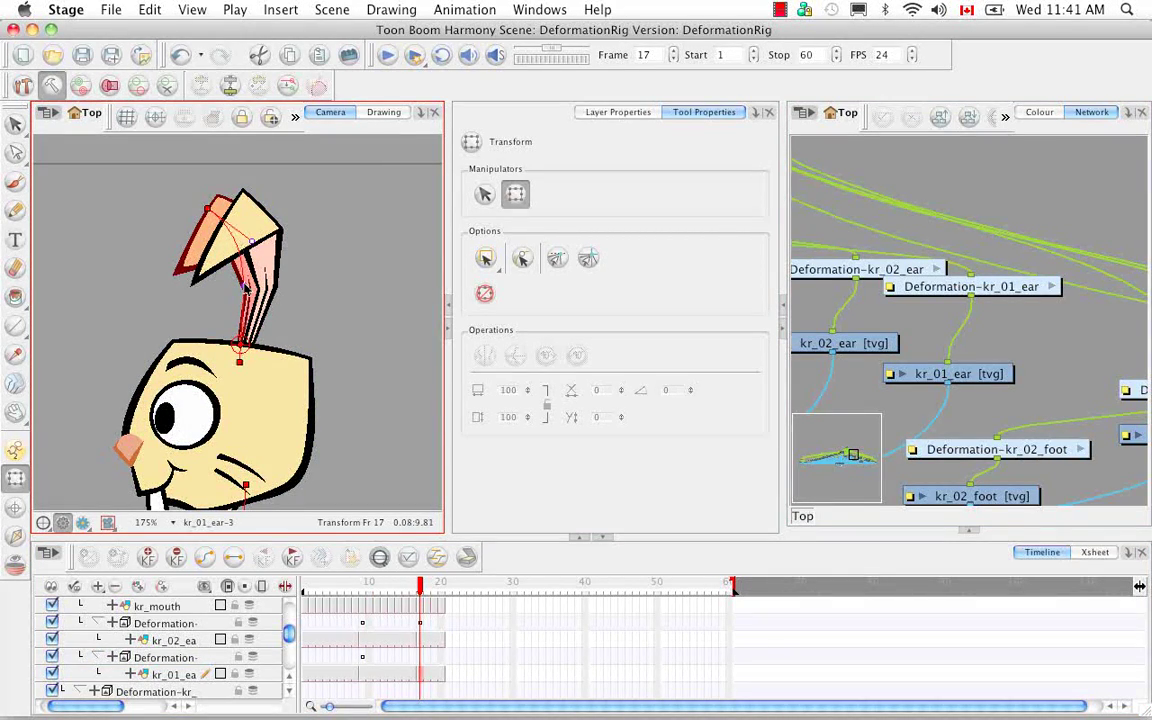
click(209, 210)
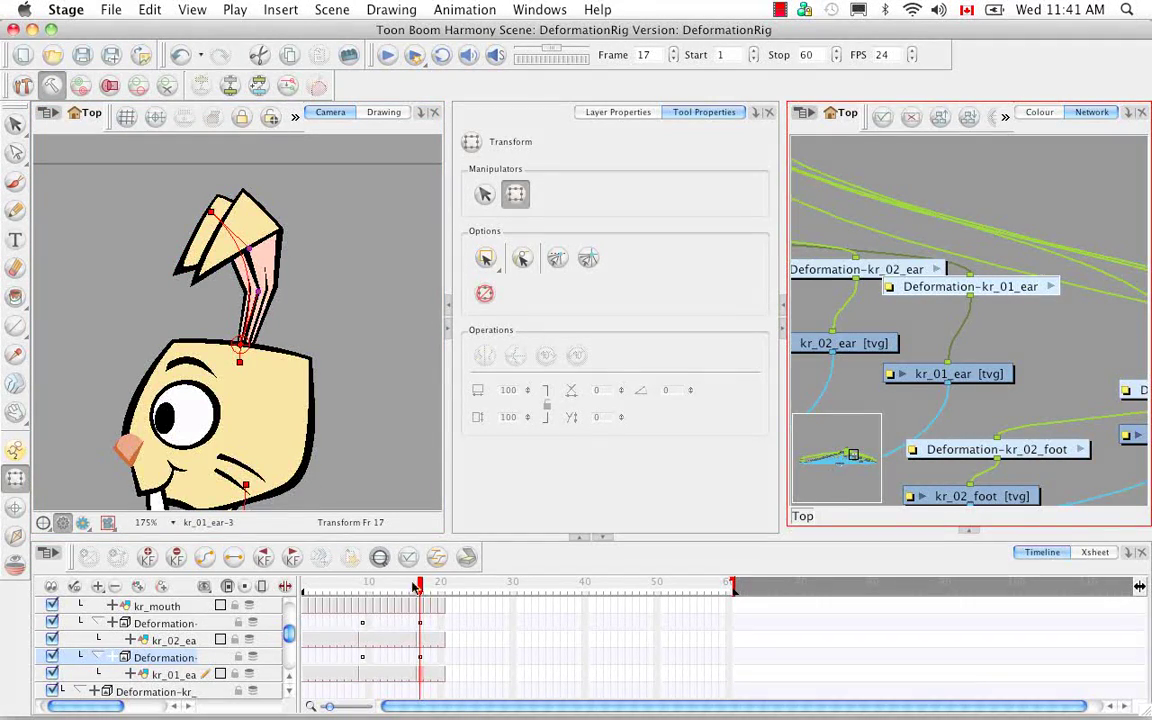
drag(417, 586, 305, 586)
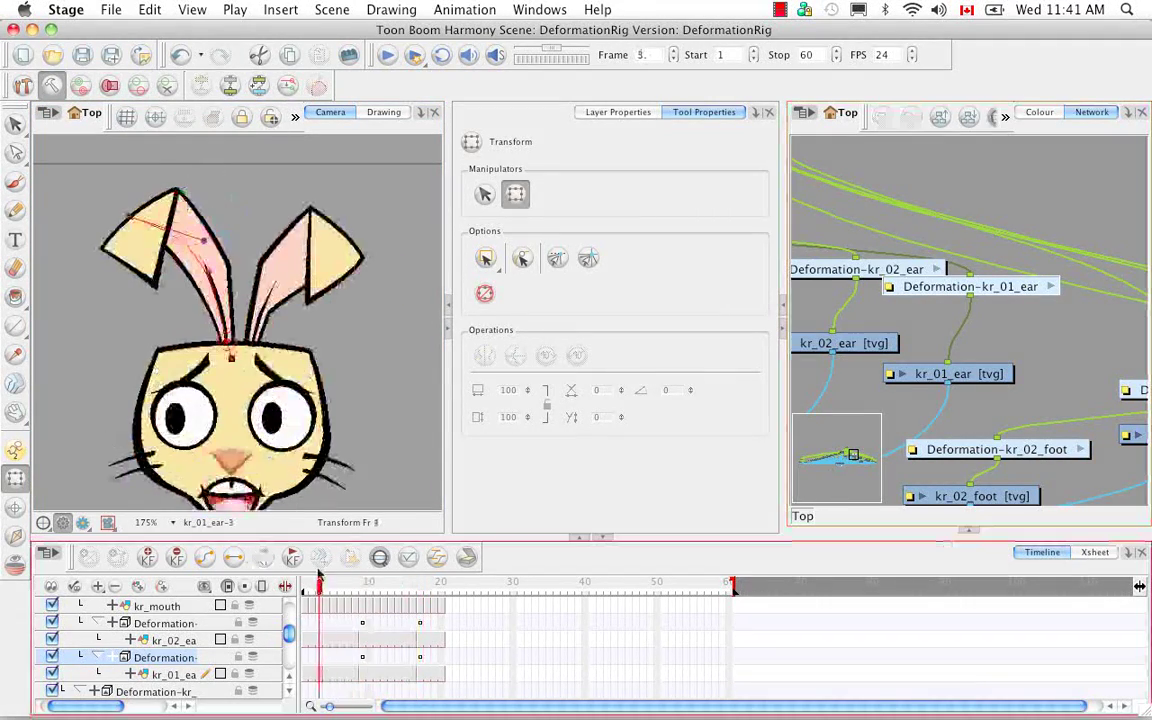
- On frame 1, refine the kr_01_ear resting chain's tip and curve handles to fit the ear and copy it to the current deformation
click(136, 230)
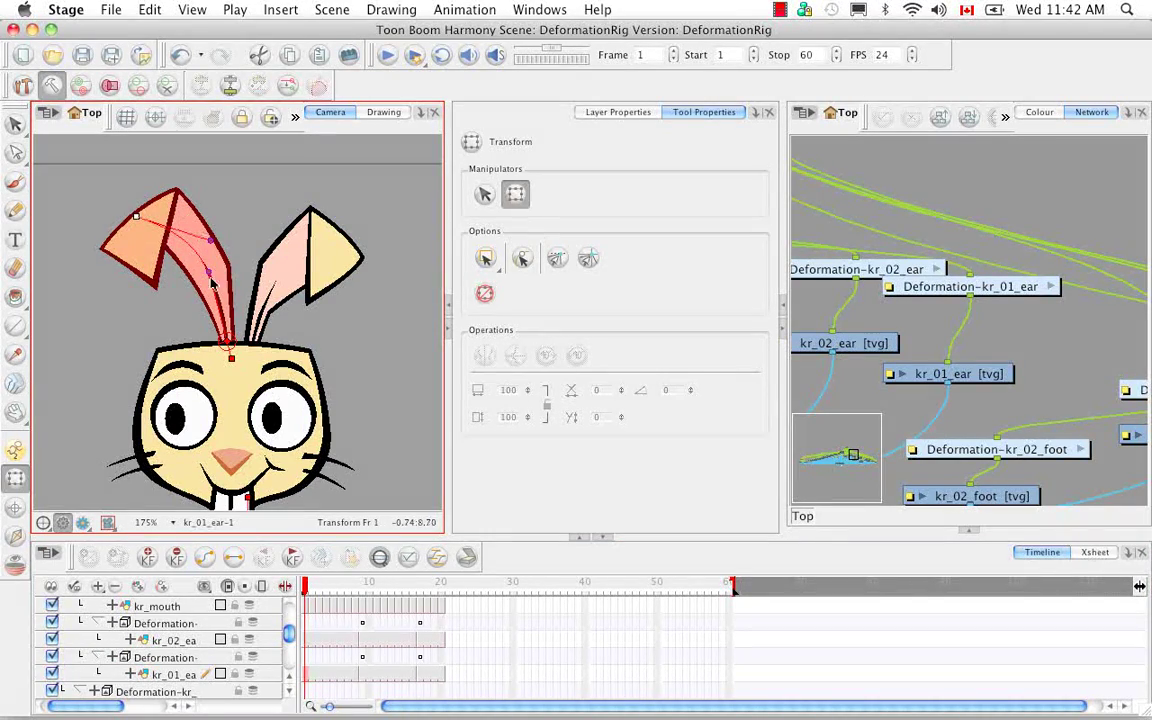
drag(210, 275, 212, 279)
click(944, 288)
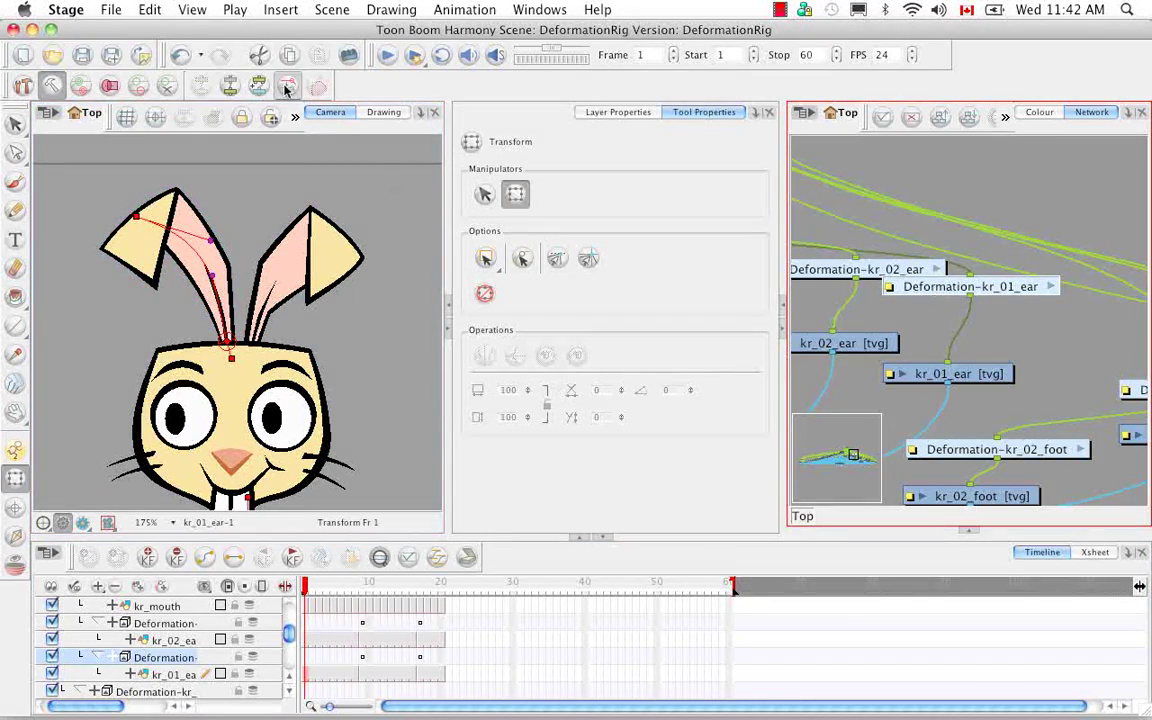
- Locate the kr_body drawing in the node network and show only the Deformation-kr_body group's control
scroll(156, 456, down, 5)
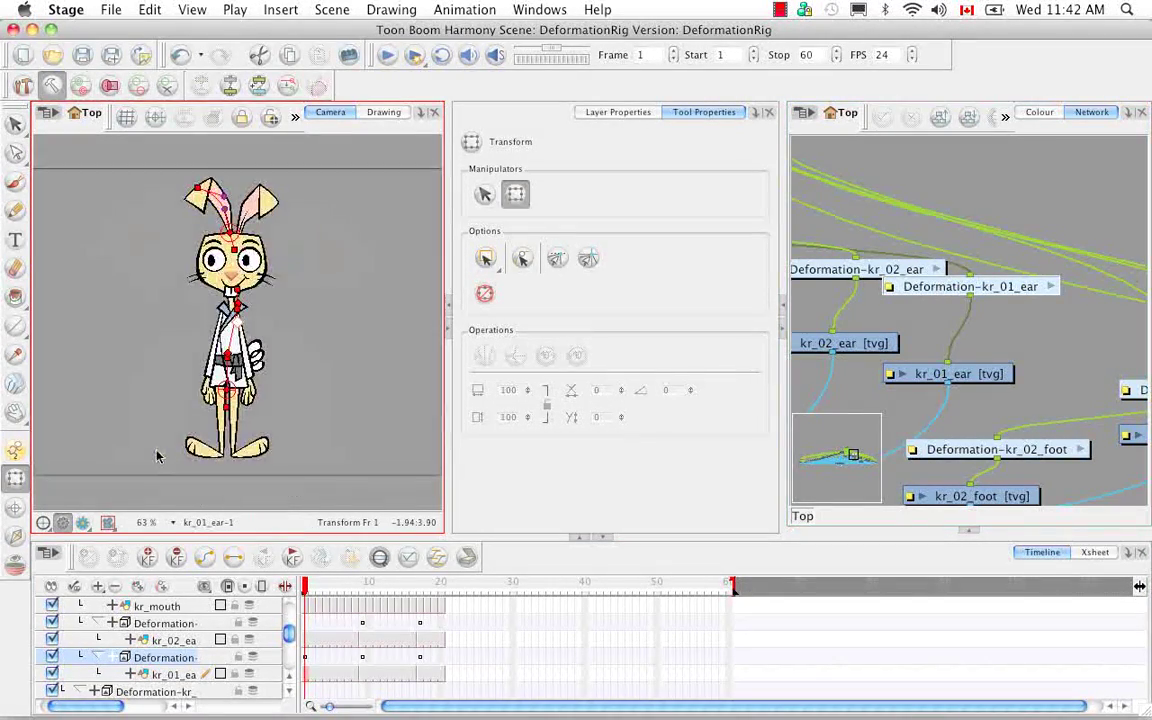
scroll(275, 622, down, 3)
click(222, 373)
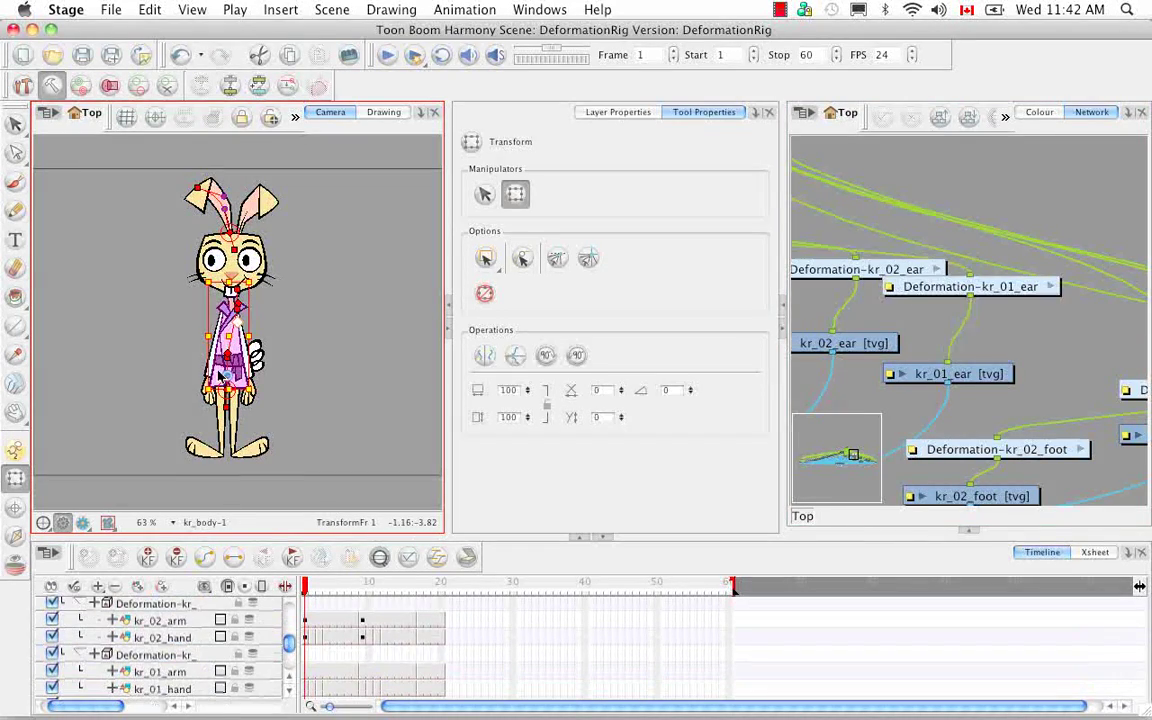
click(1013, 126)
key(o)
drag(972, 229, 977, 311)
click(961, 198)
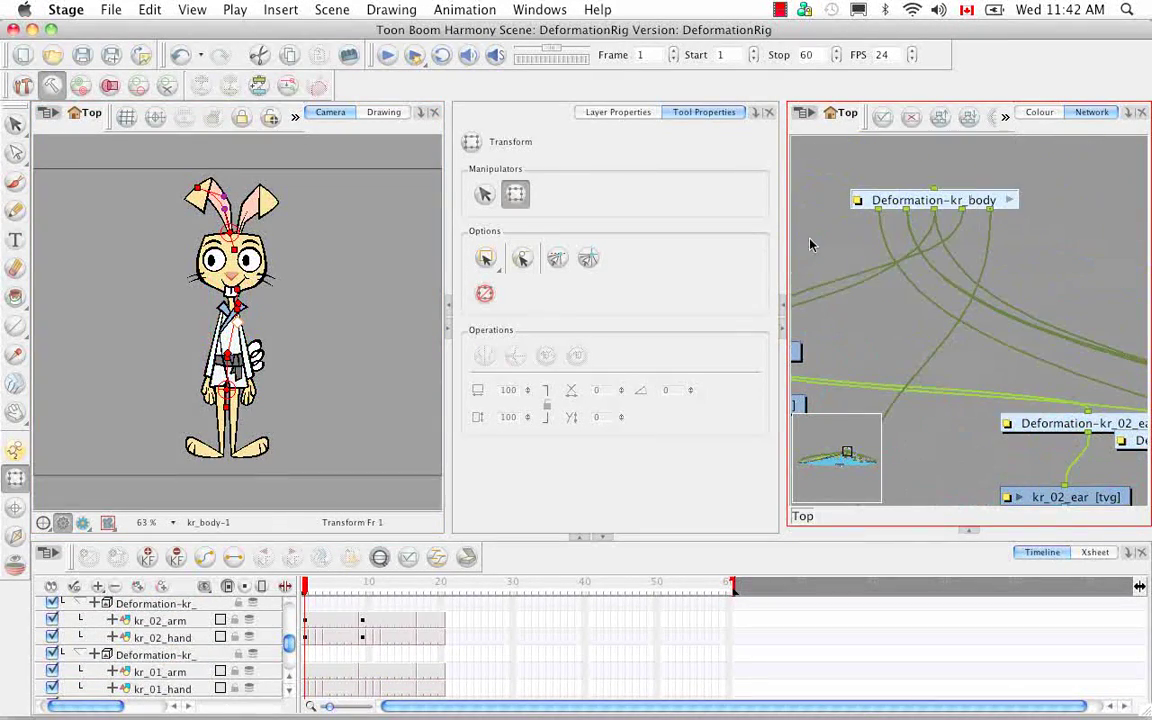
- On frame 1, move the upper joint of the kr_body resting deformation chain to the base of the neck
scroll(198, 455, up, 3)
drag(291, 305, 290, 240)
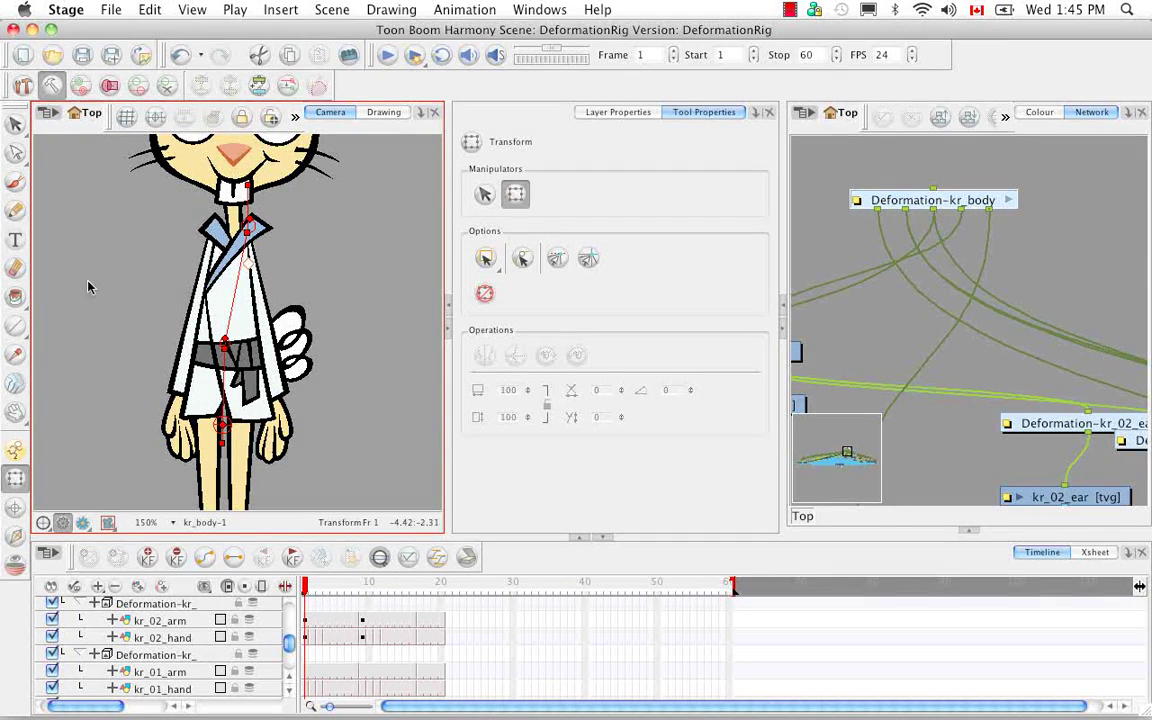
drag(235, 287, 230, 291)
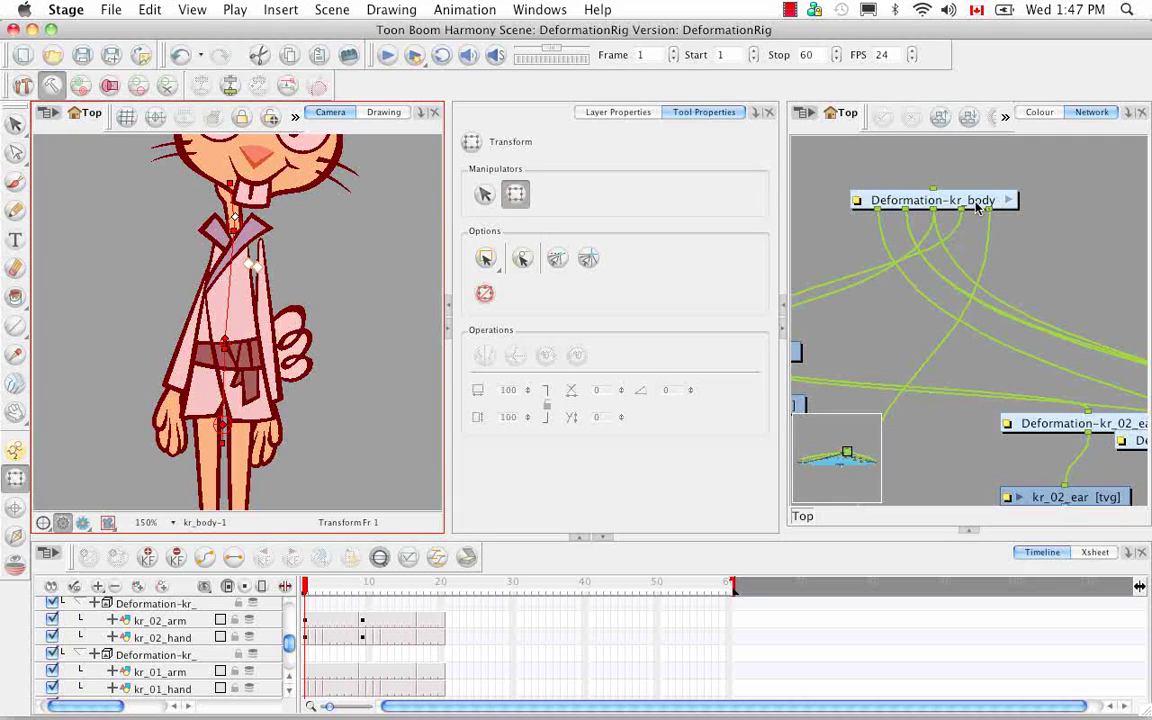
- Inspect the Body-hips kinematic output inside the Deformation-kr_body group, including its Output Kinematic Chain options, and return to the Top level
click(1010, 201)
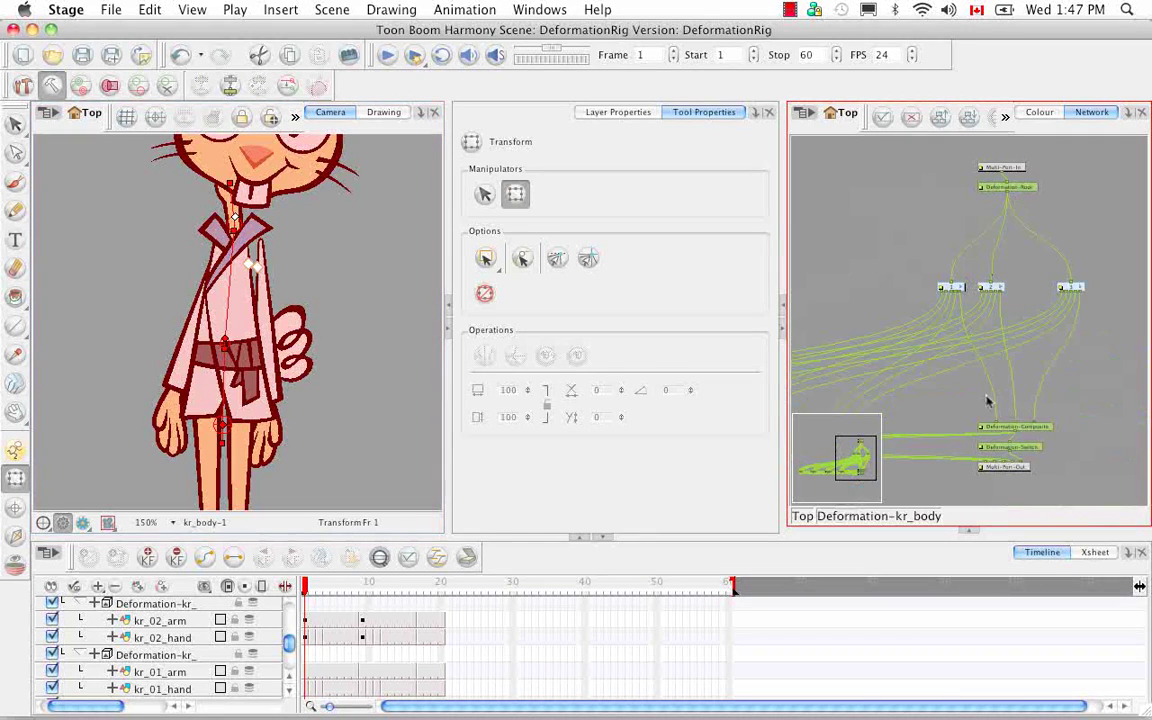
scroll(882, 386, left, 10)
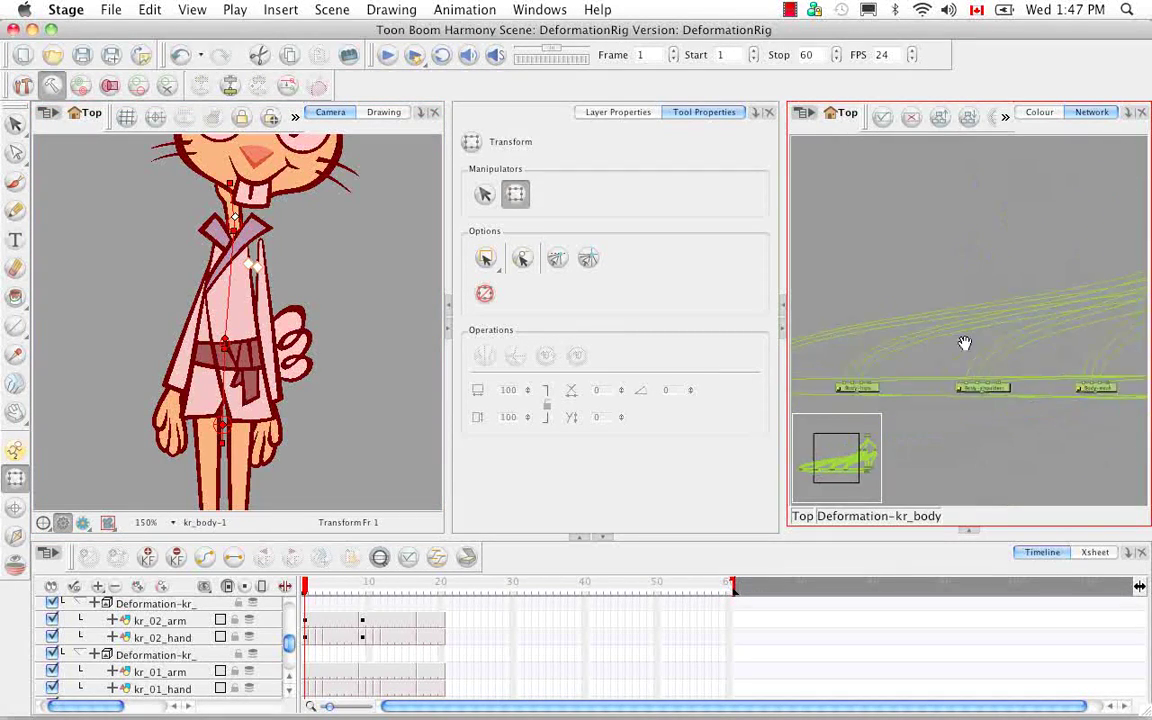
click(900, 373)
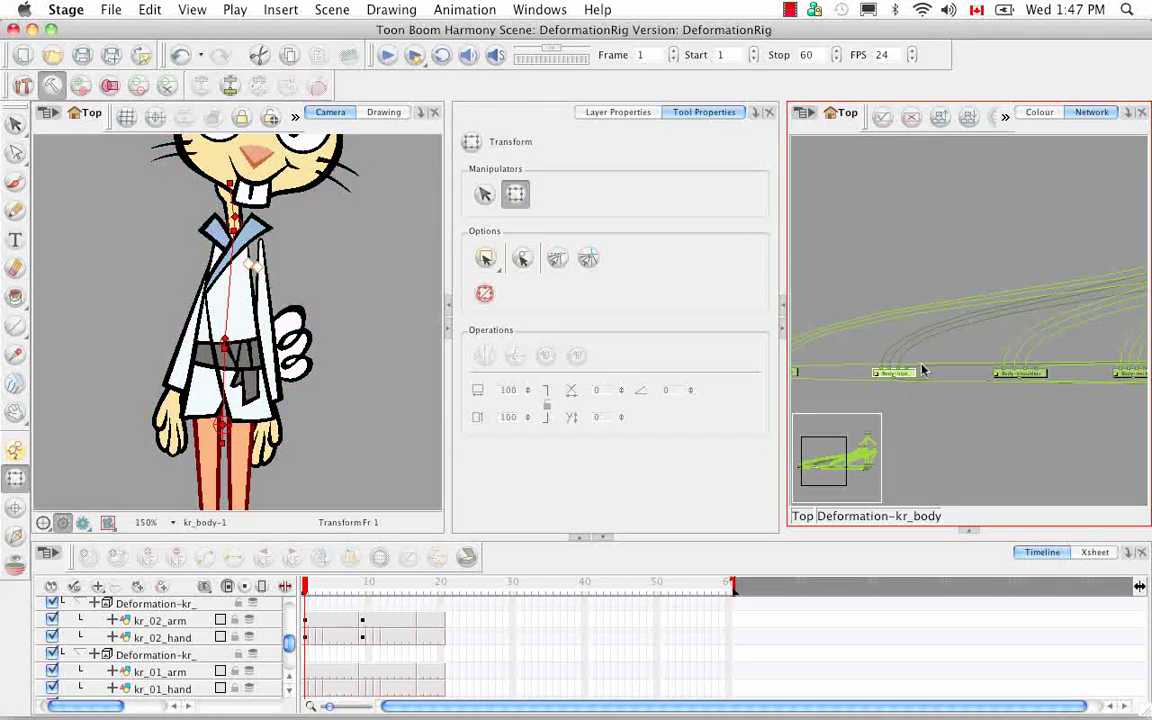
click(648, 117)
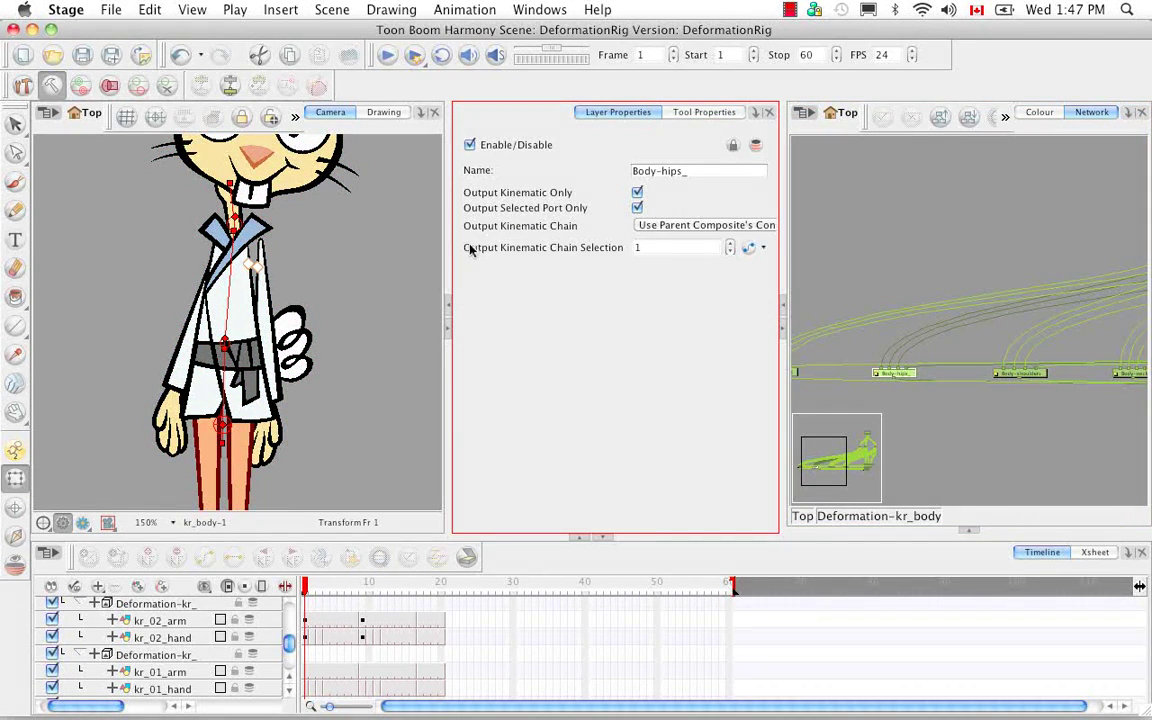
click(702, 231)
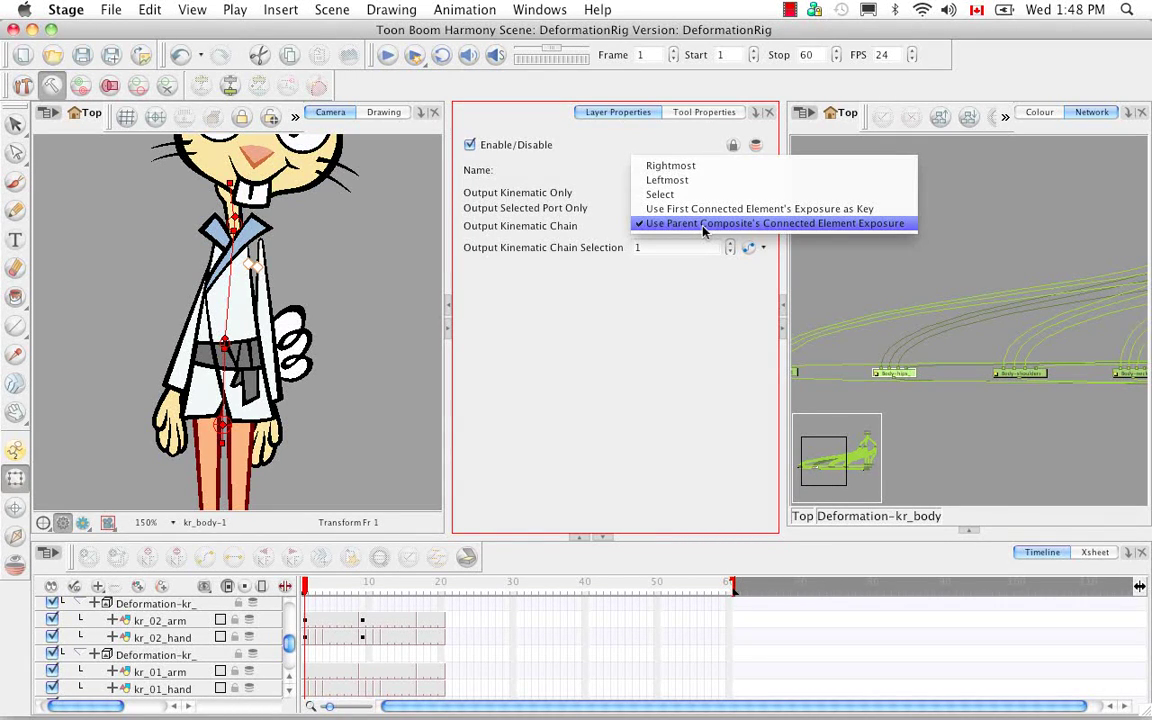
click(649, 398)
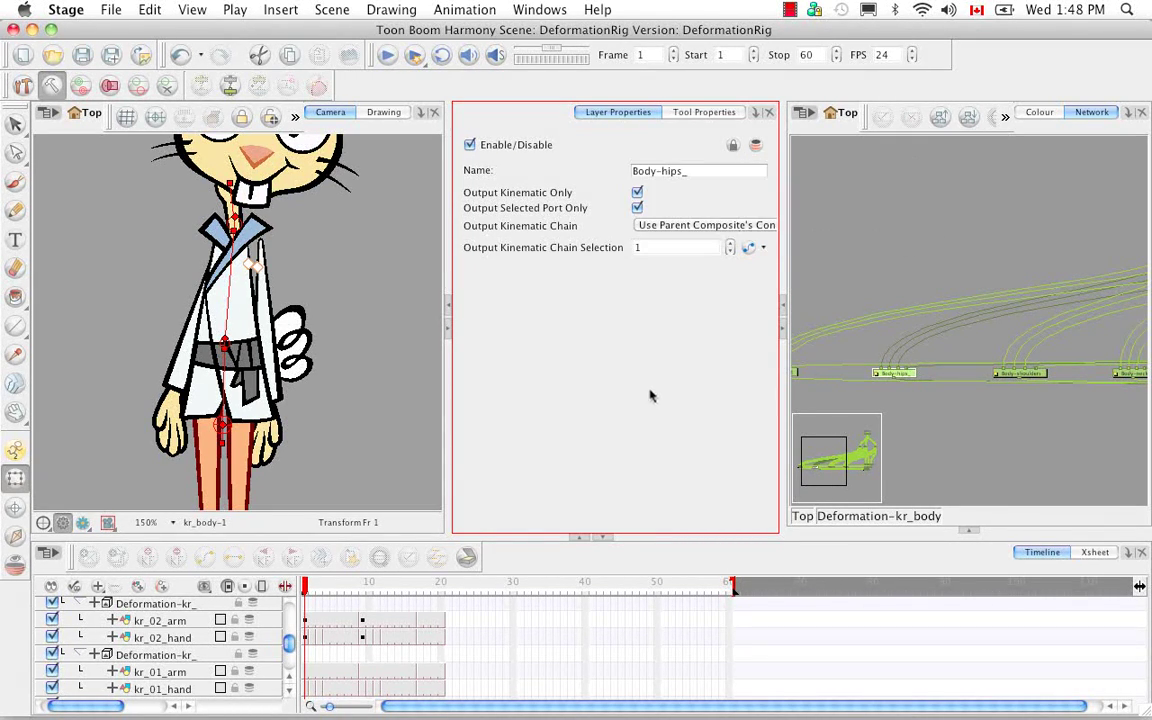
click(687, 113)
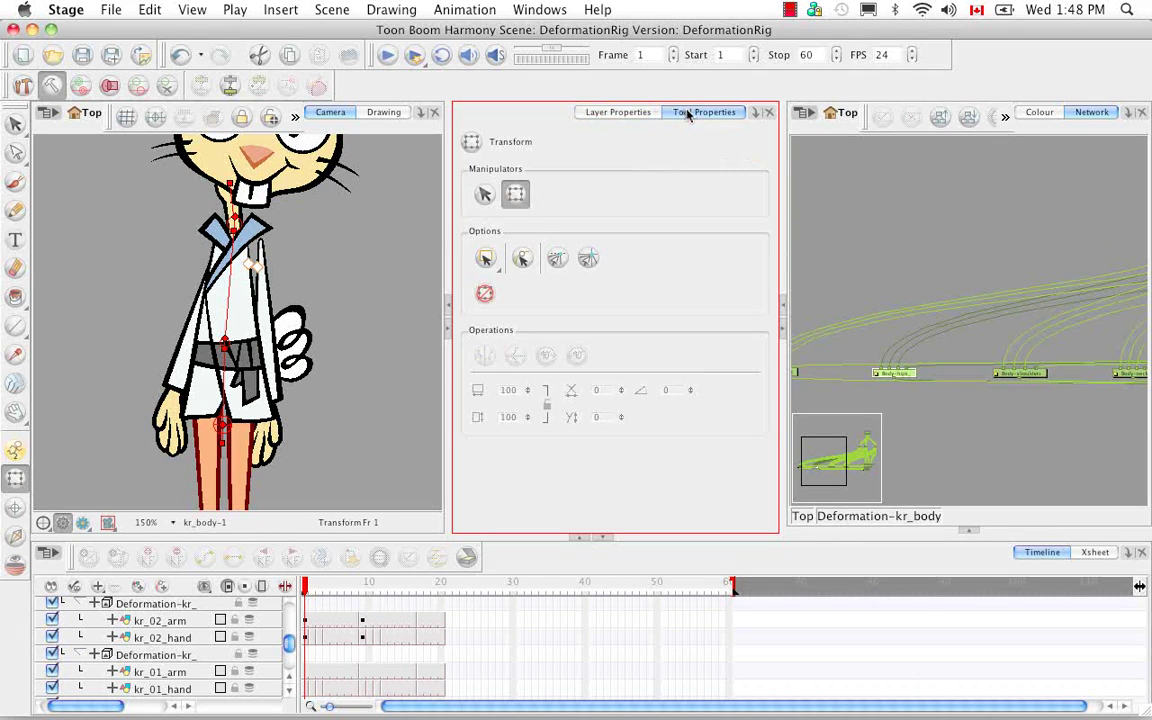
click(805, 515)
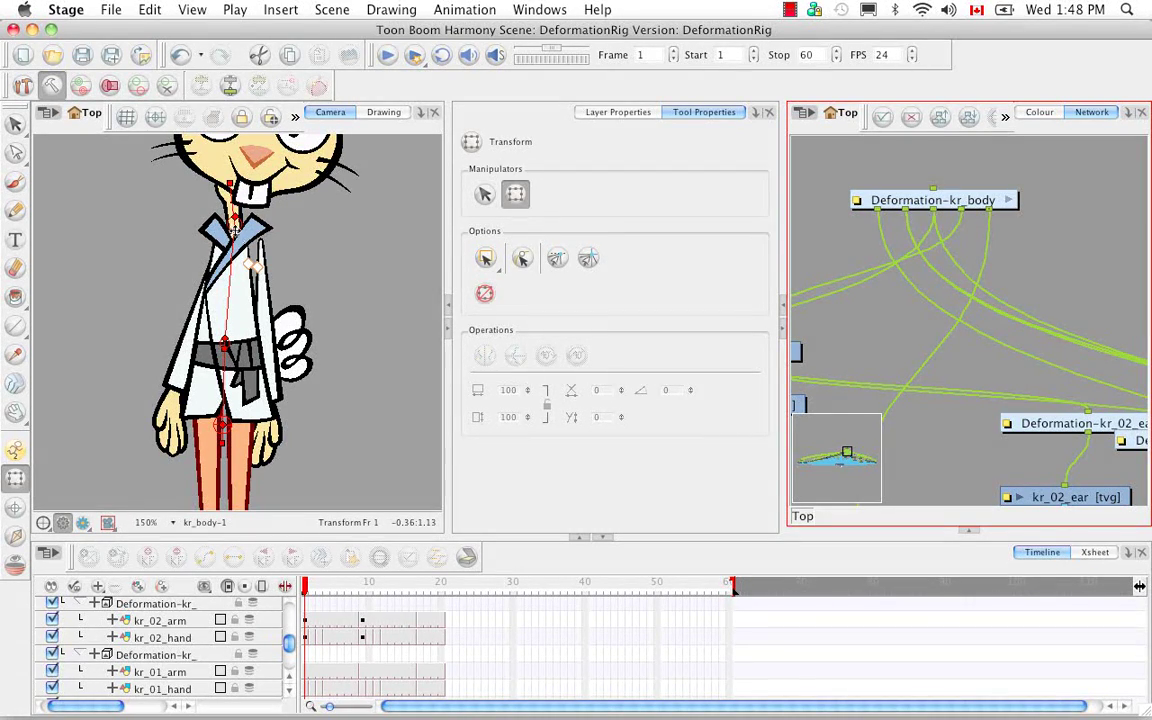
- Adjust the neck base and neck tip points of the kr_body resting chain, and hide the kr_head layer
click(233, 231)
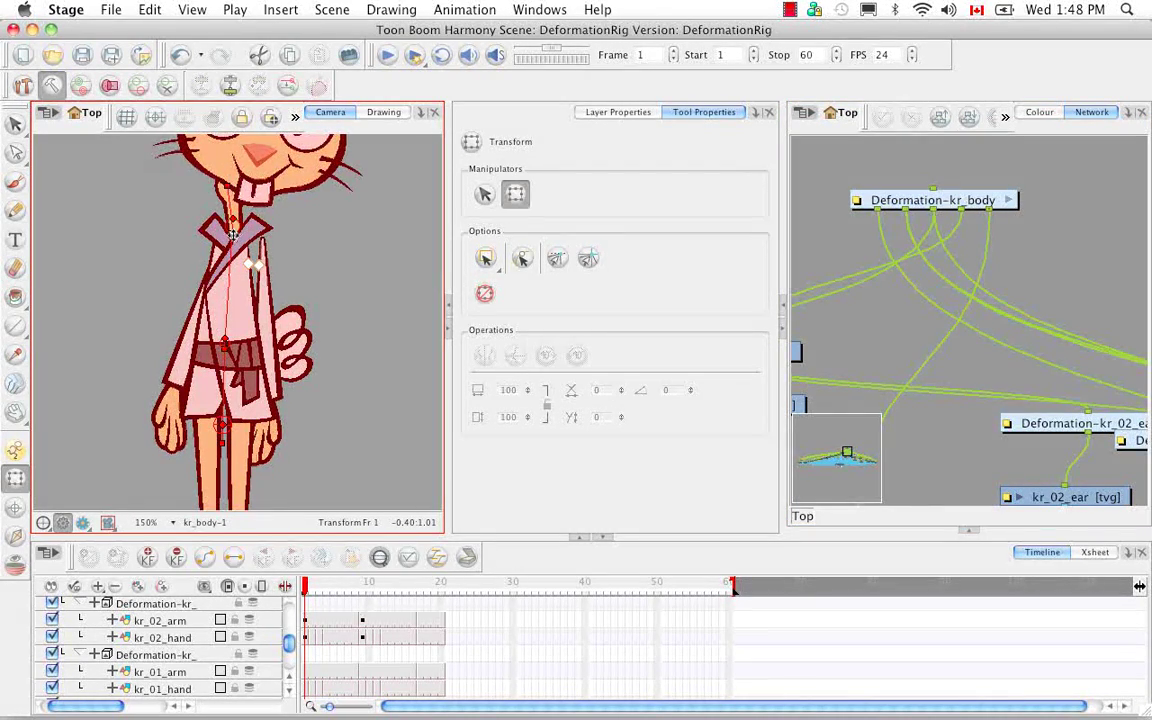
drag(207, 170, 230, 184)
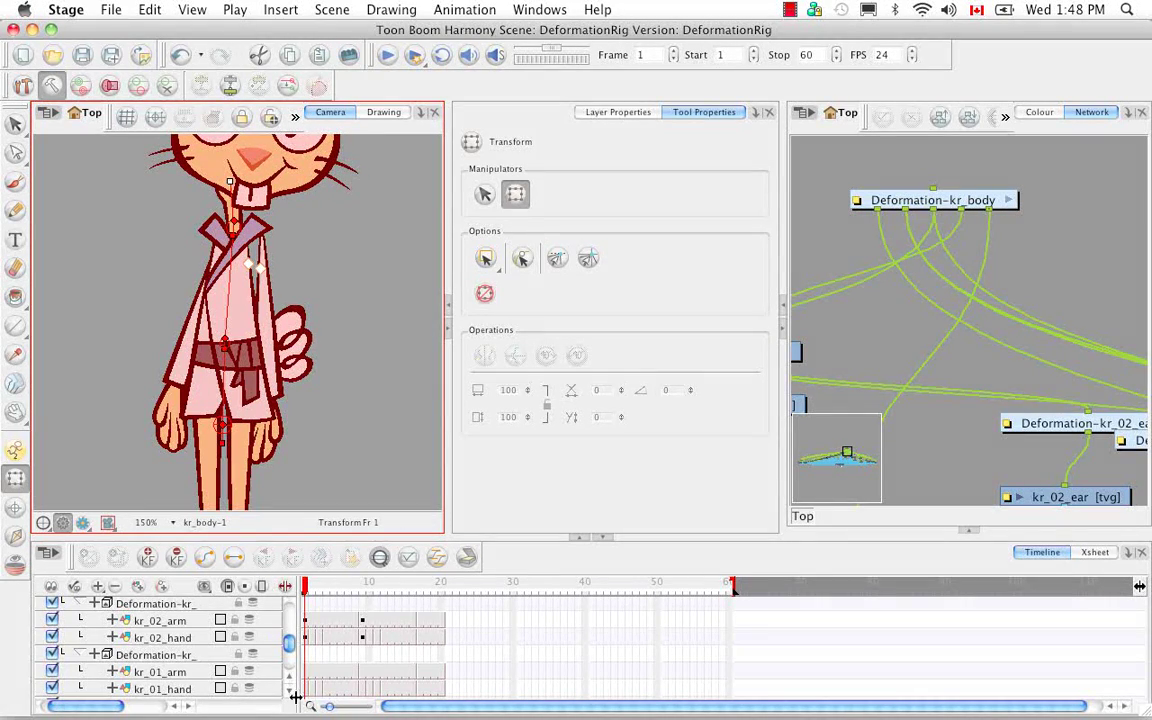
scroll(290, 697, down, 5)
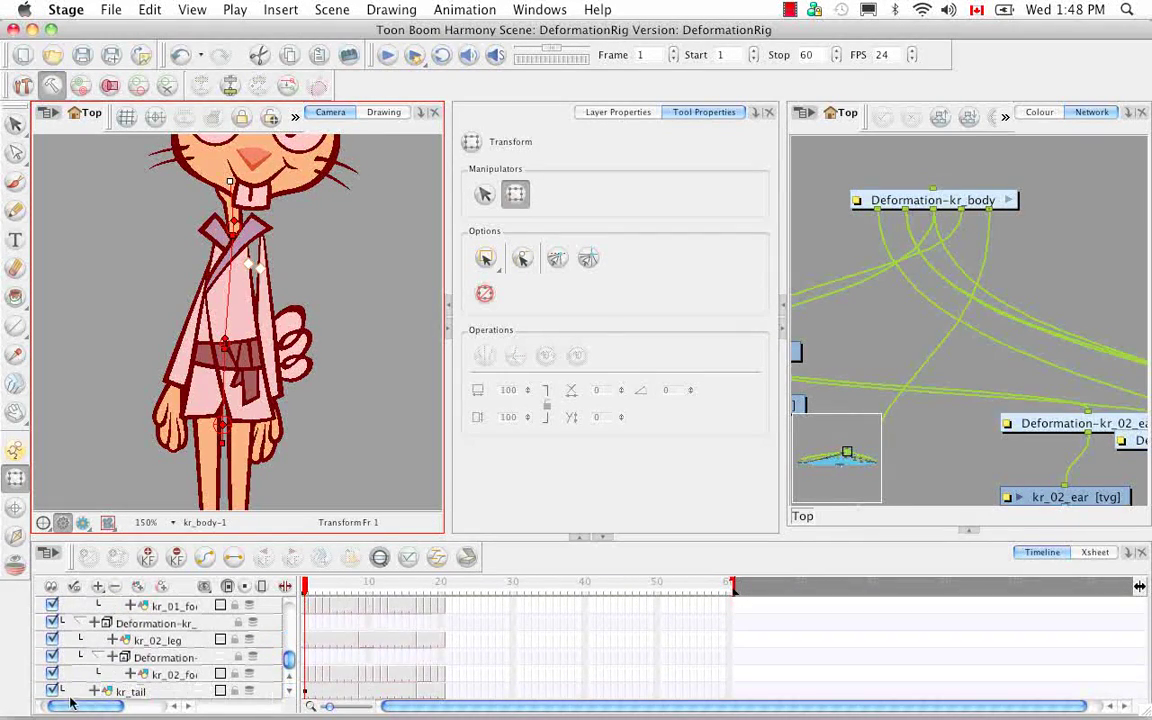
drag(117, 714, 96, 714)
scroll(288, 681, up, 8)
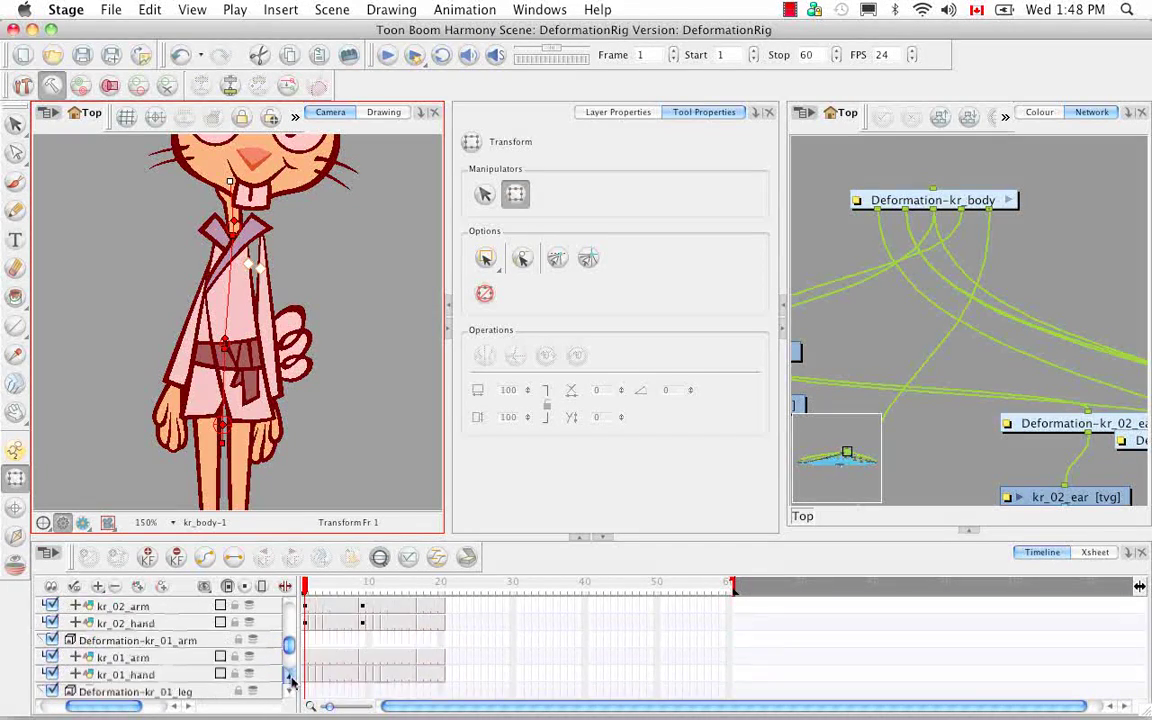
scroll(290, 680, up, 10)
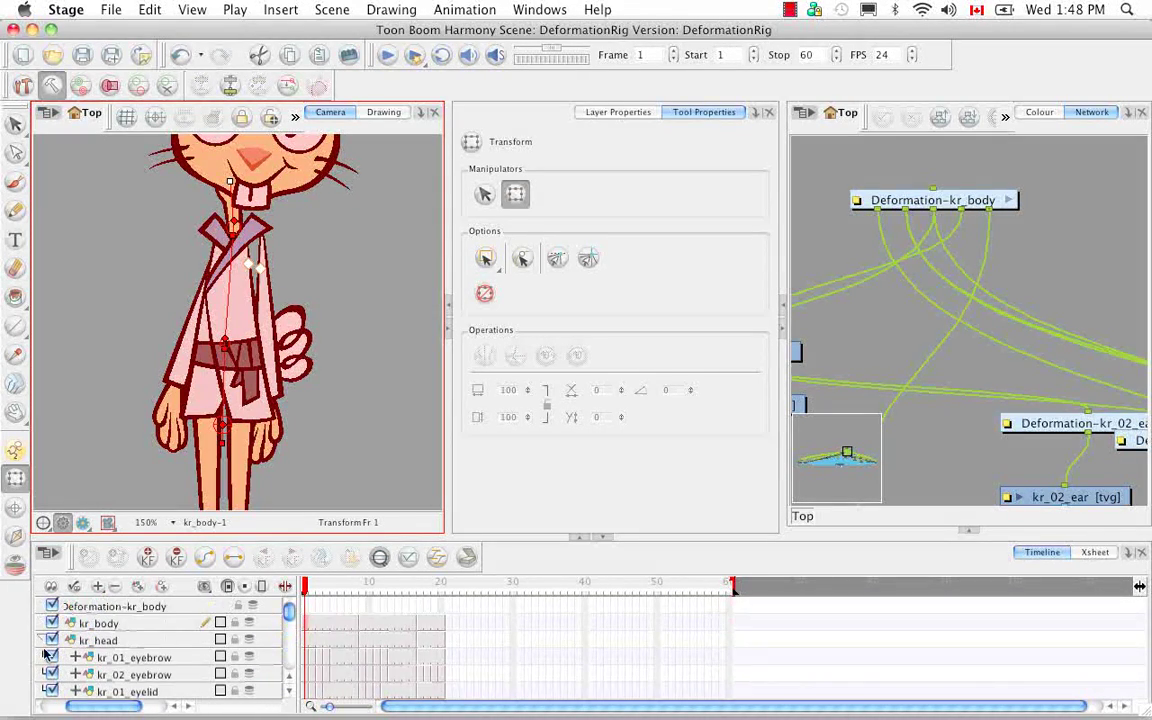
click(49, 641)
click(52, 640)
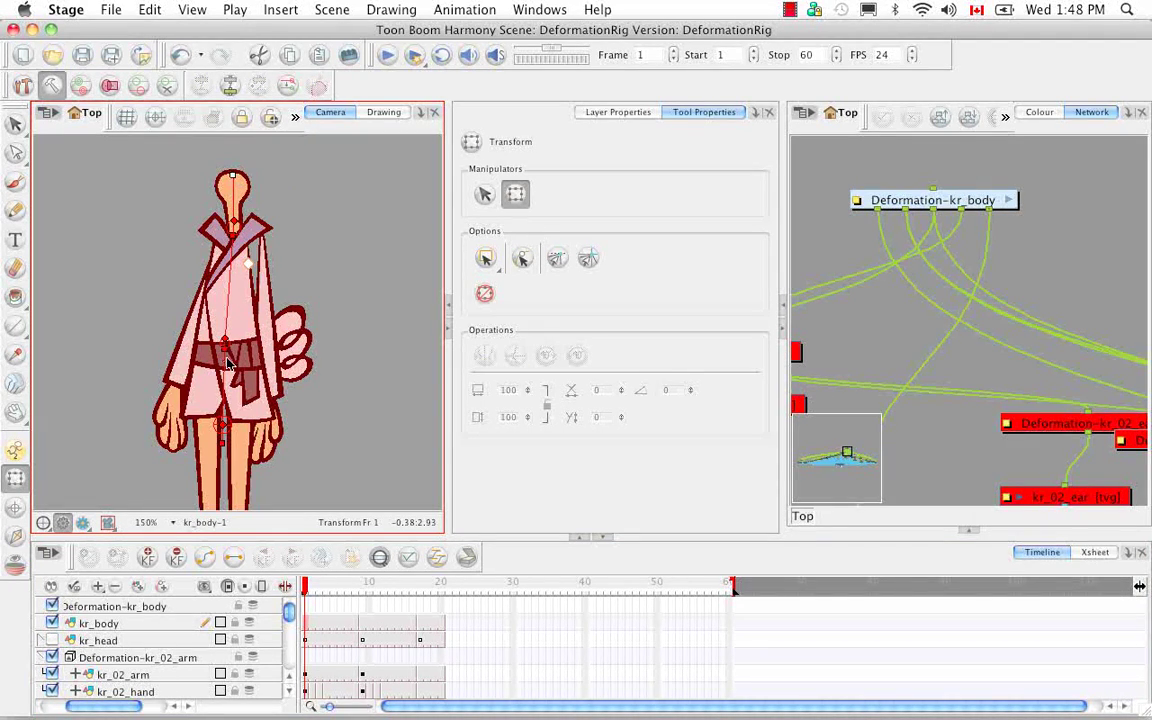
- On frame 1, fit the waist and hip points of the kr_body resting chain around the belt and lower torso
drag(228, 363, 233, 235)
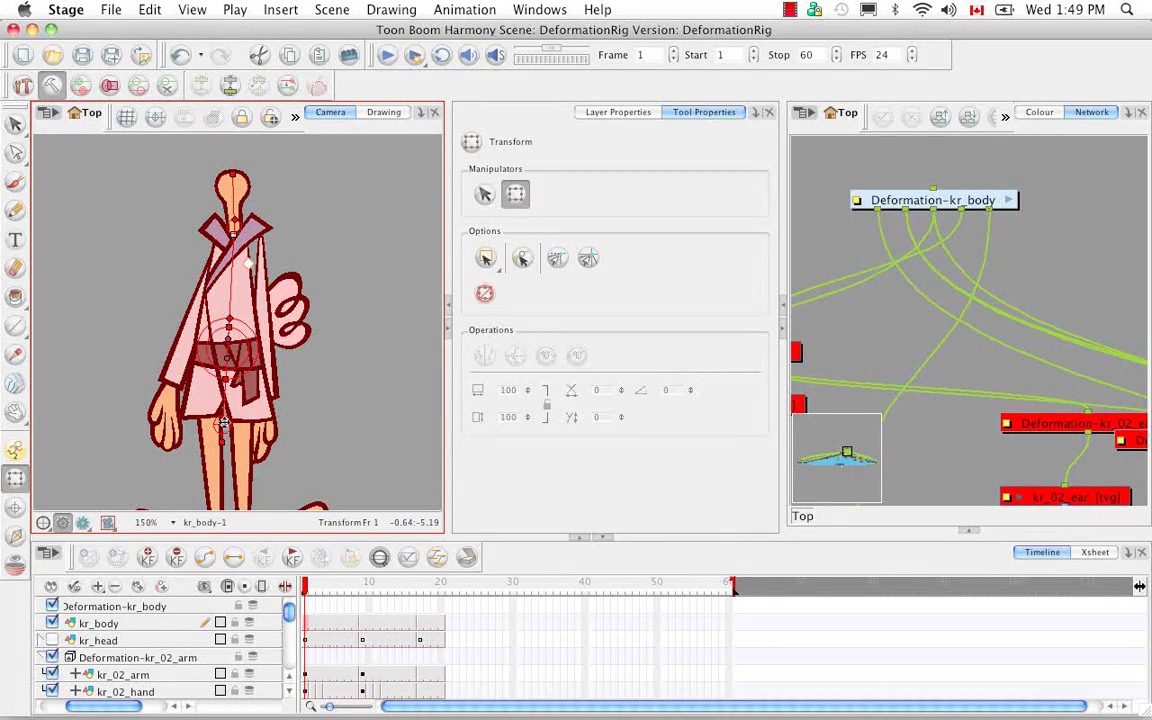
drag(222, 421, 228, 384)
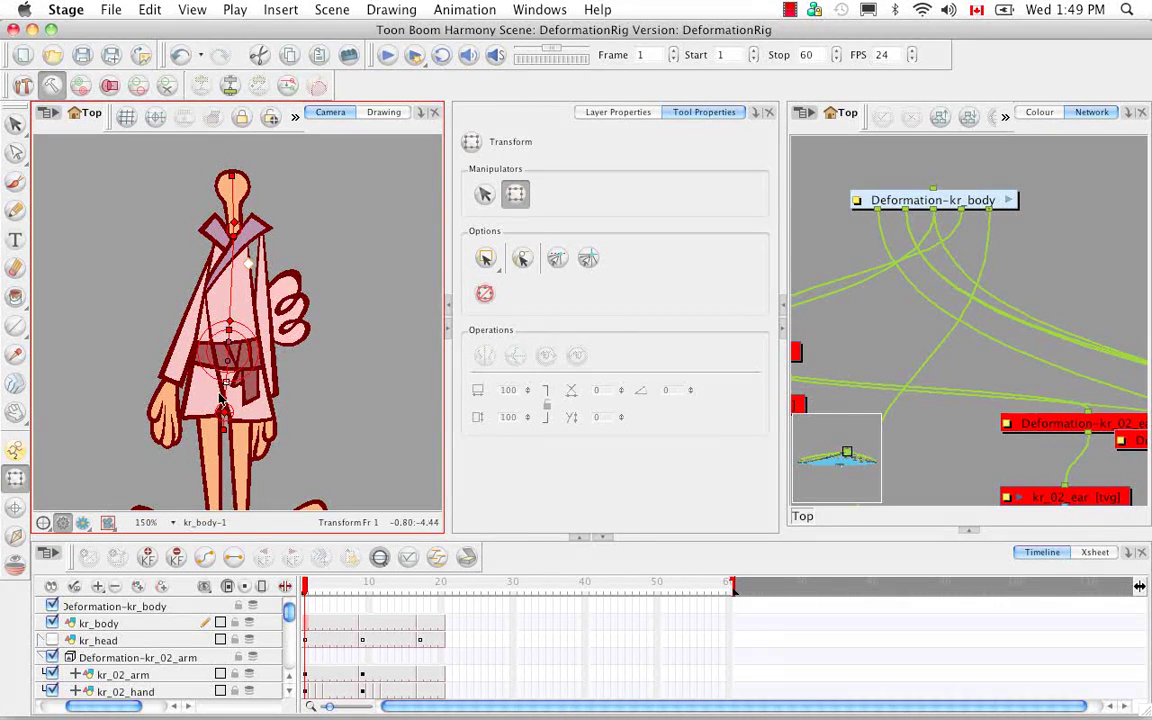
- Show the kr_head layer and match the current deformation of Deformation-kr_body on frame 1 to its resting position
click(53, 640)
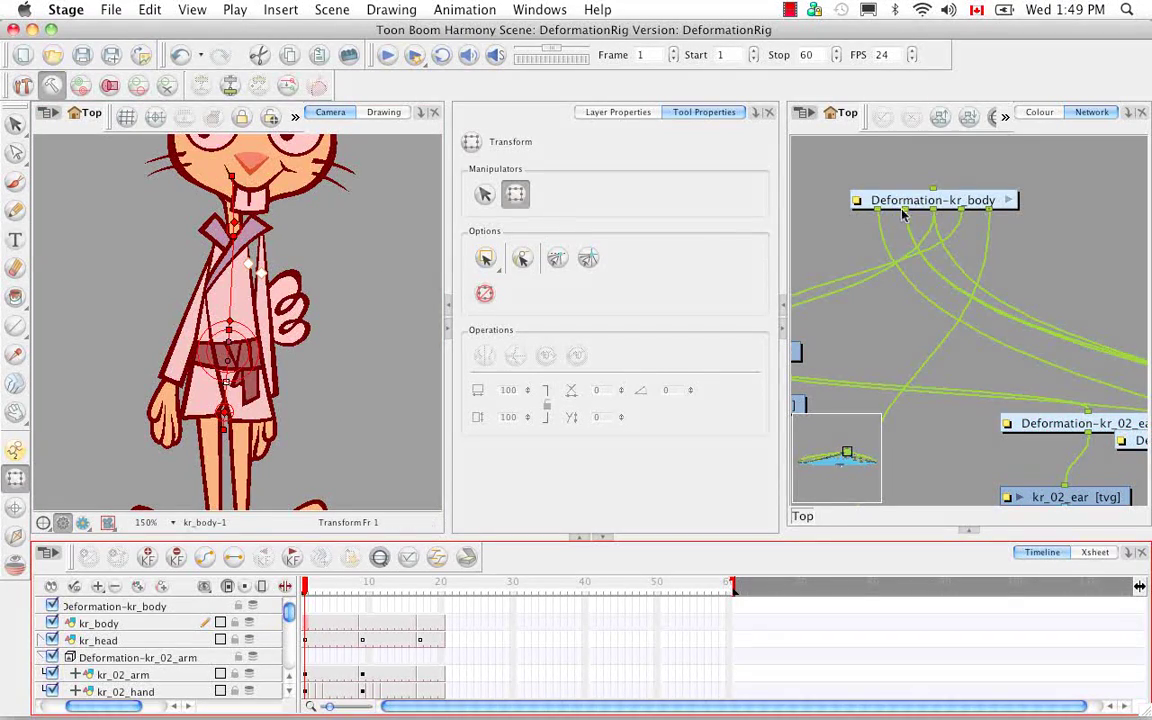
click(830, 190)
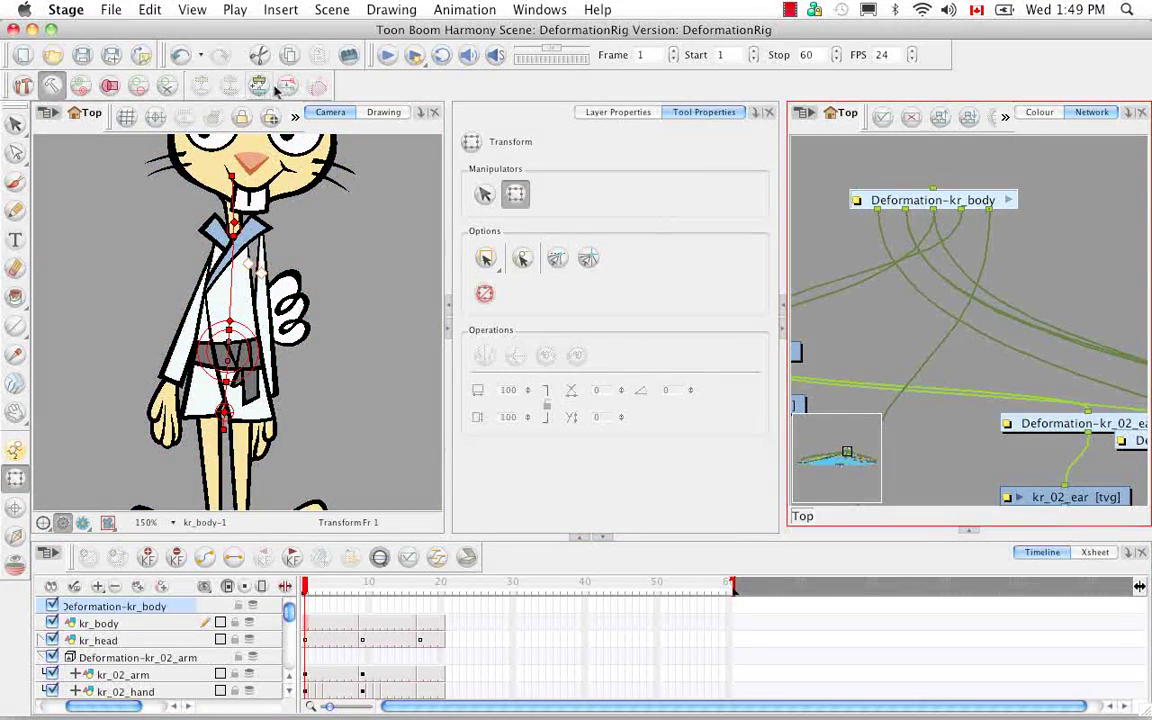
click(287, 88)
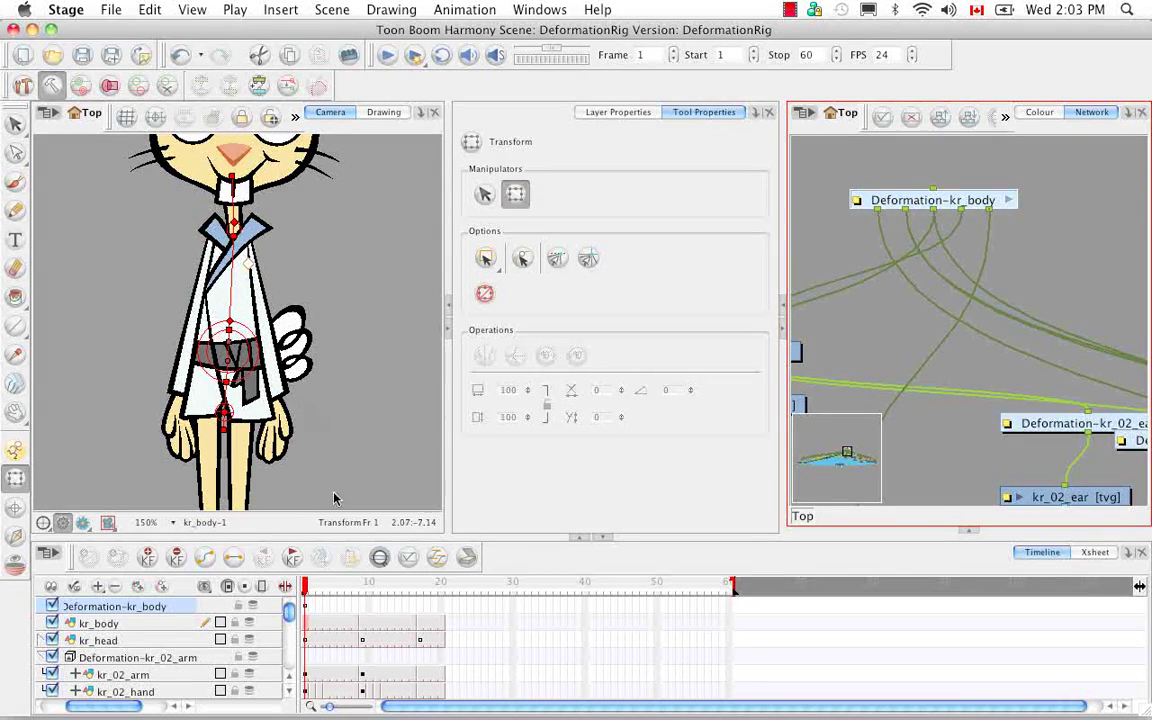
- On frame 9, hide the kr_head layer and fit the kr_body resting chain's hip, waist, neck and head points to the quarter-view body
click(327, 589)
mouse_move(340, 593)
mouse_down()
mouse_move(377, 591)
mouse_move(362, 591)
mouse_up()
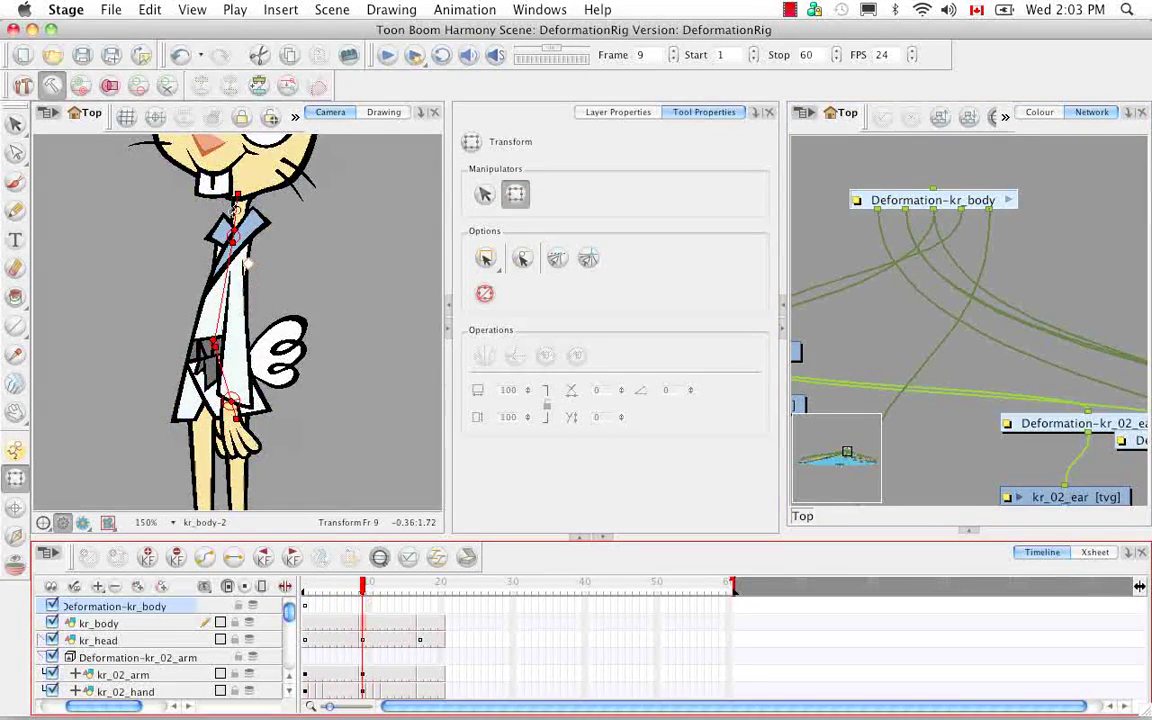
click(52, 640)
click(232, 300)
click(240, 425)
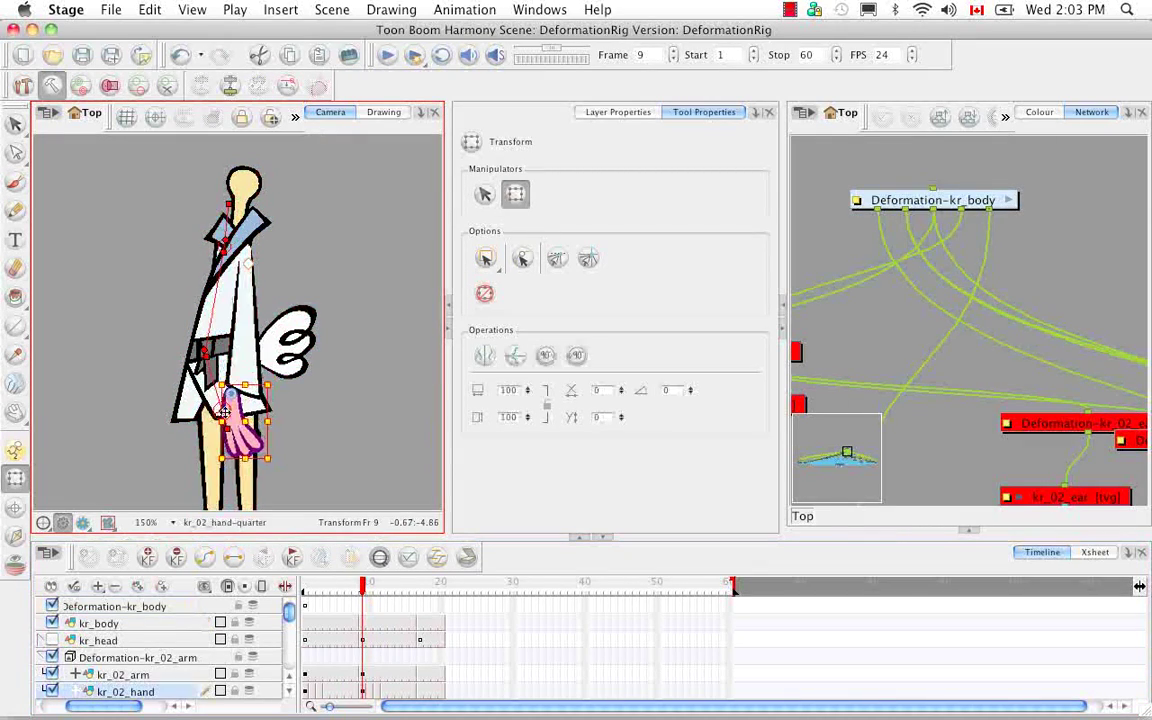
key(super+z)
click(170, 607)
drag(220, 411, 222, 420)
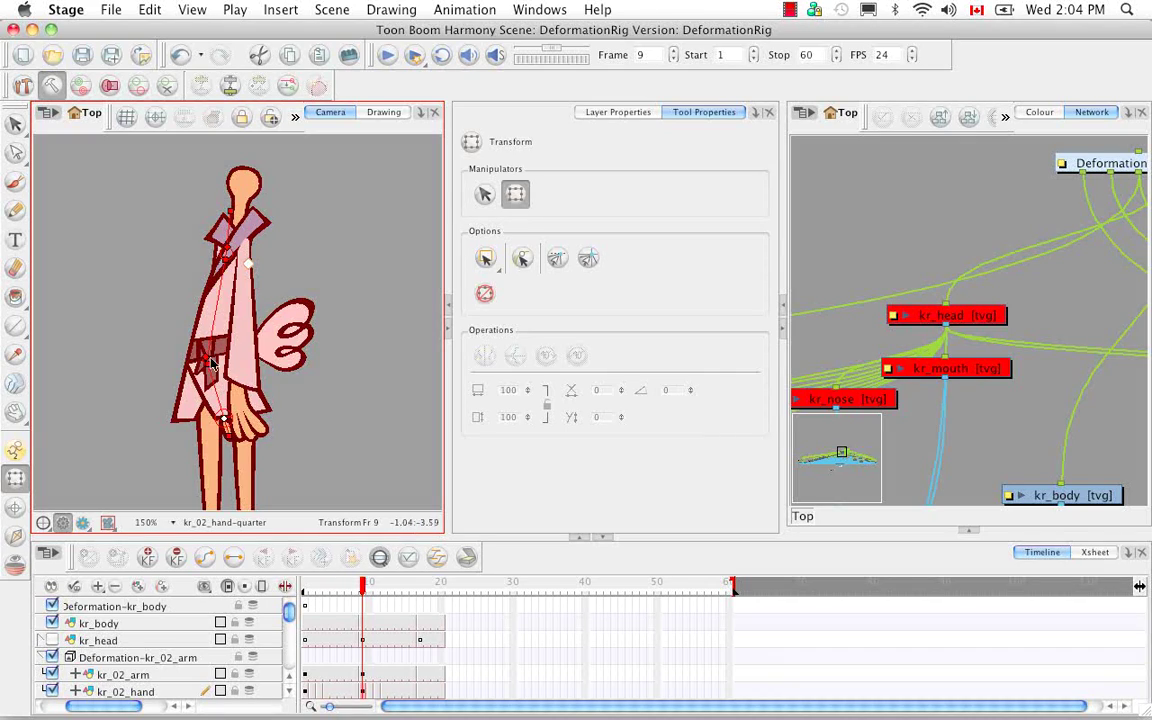
drag(212, 365, 223, 336)
drag(231, 253, 244, 178)
- Show the kr_head layer and match the current deformation of Deformation-kr_body on frame 9 to its resting position
click(52, 606)
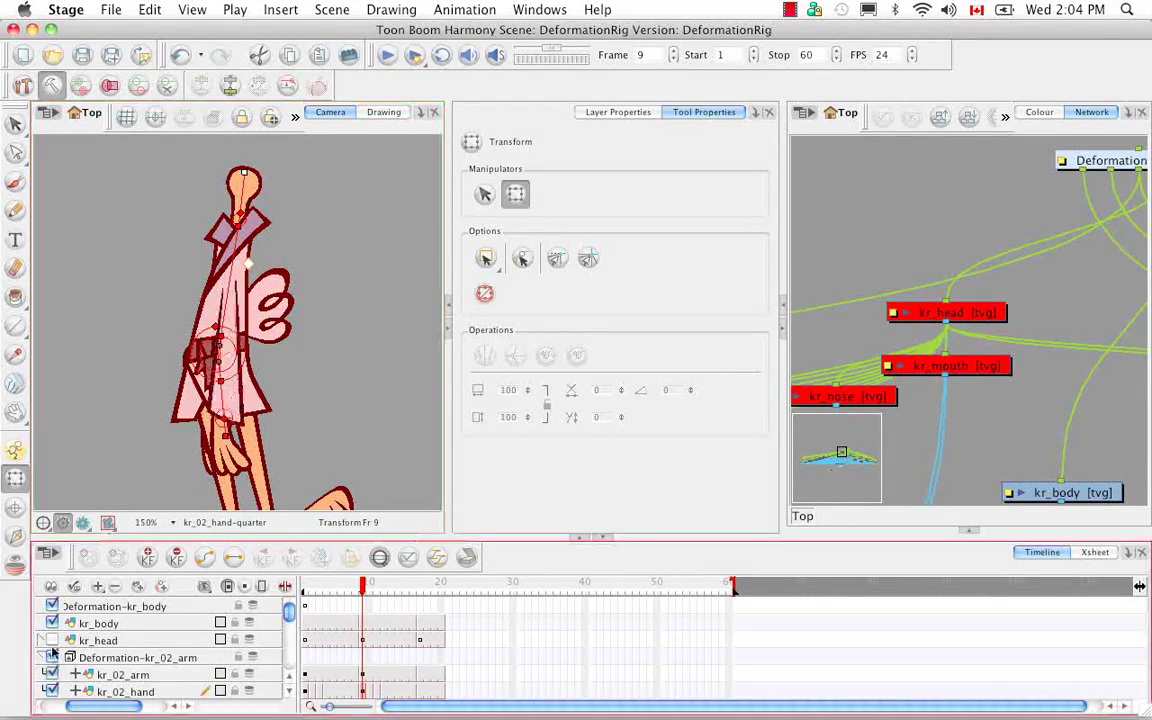
click(1097, 170)
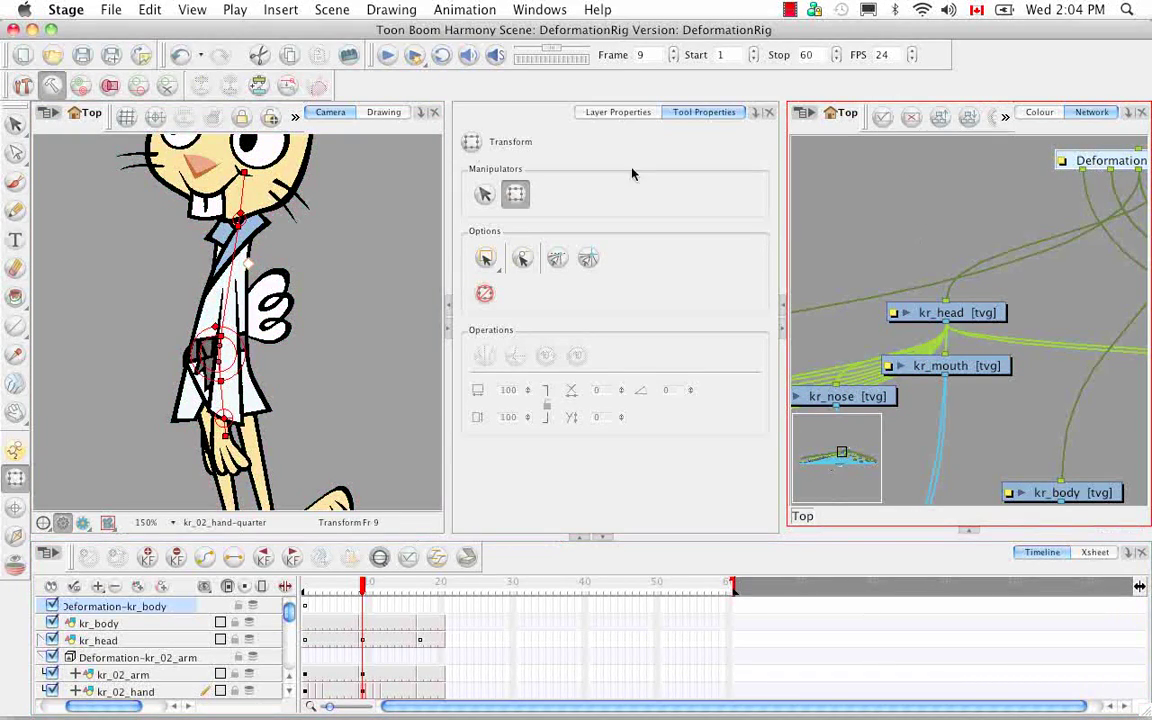
- On frame 17, hide the kr_head layer and fit the kr_body resting chain's hip, waist, neck and head points to the side-view body
click(420, 583)
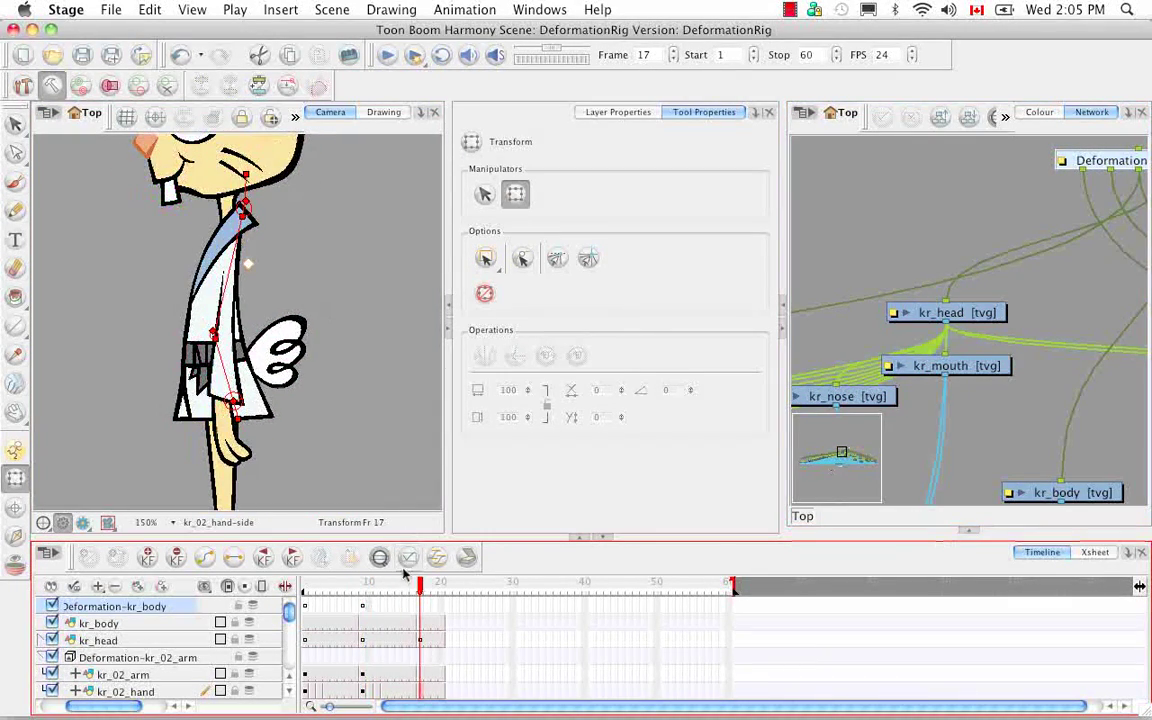
click(52, 640)
click(226, 425)
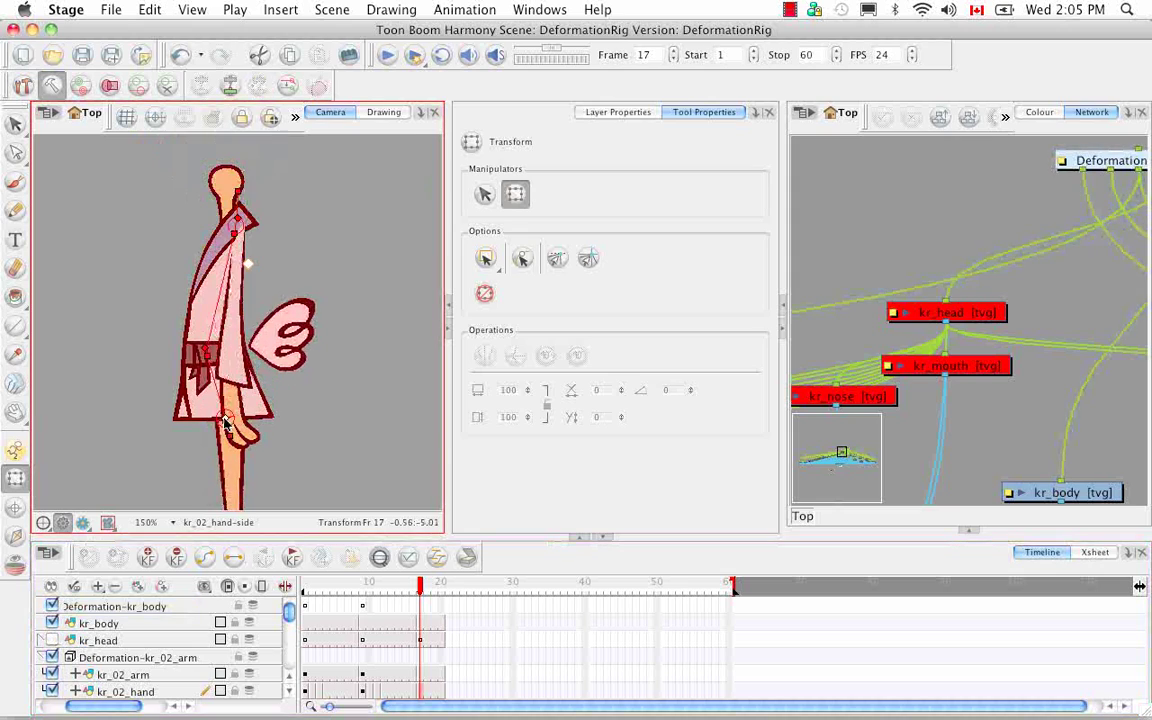
drag(225, 420, 217, 417)
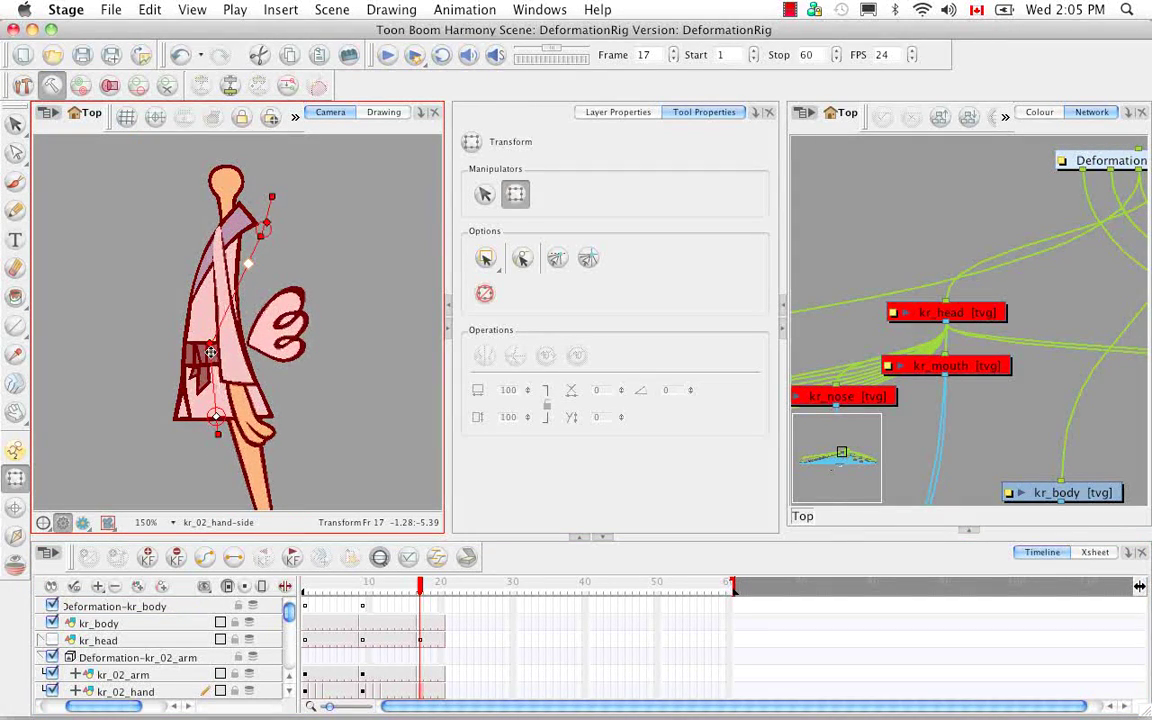
drag(211, 352, 214, 308)
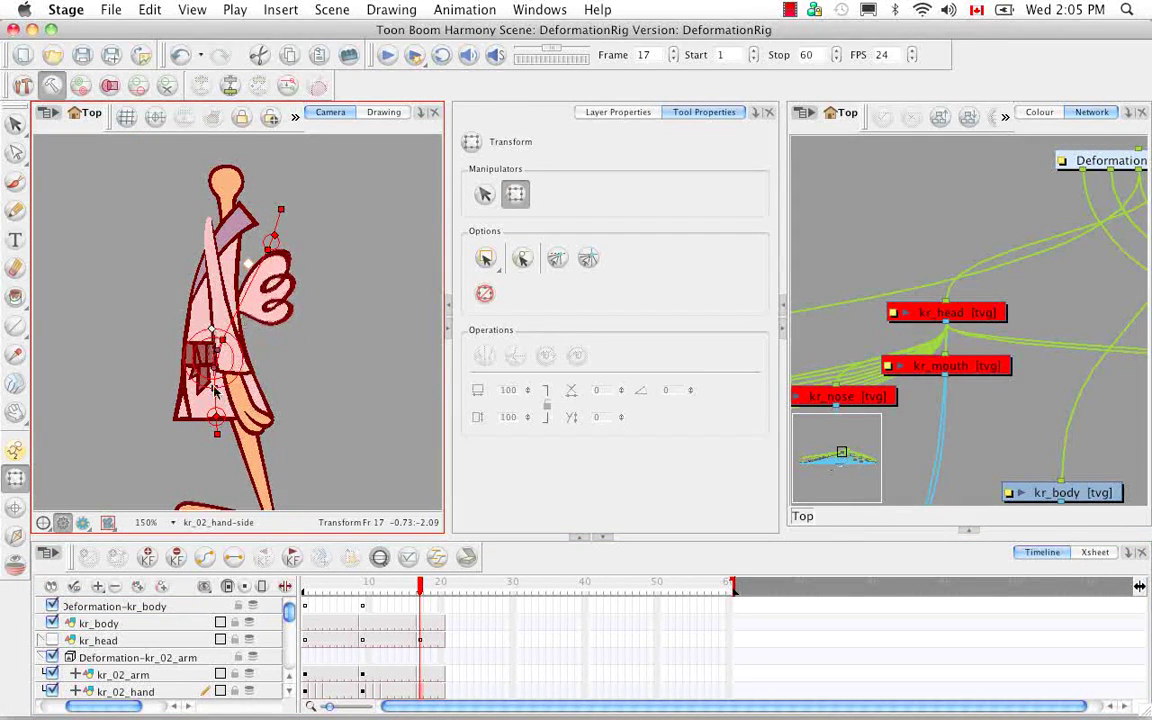
drag(214, 390, 216, 338)
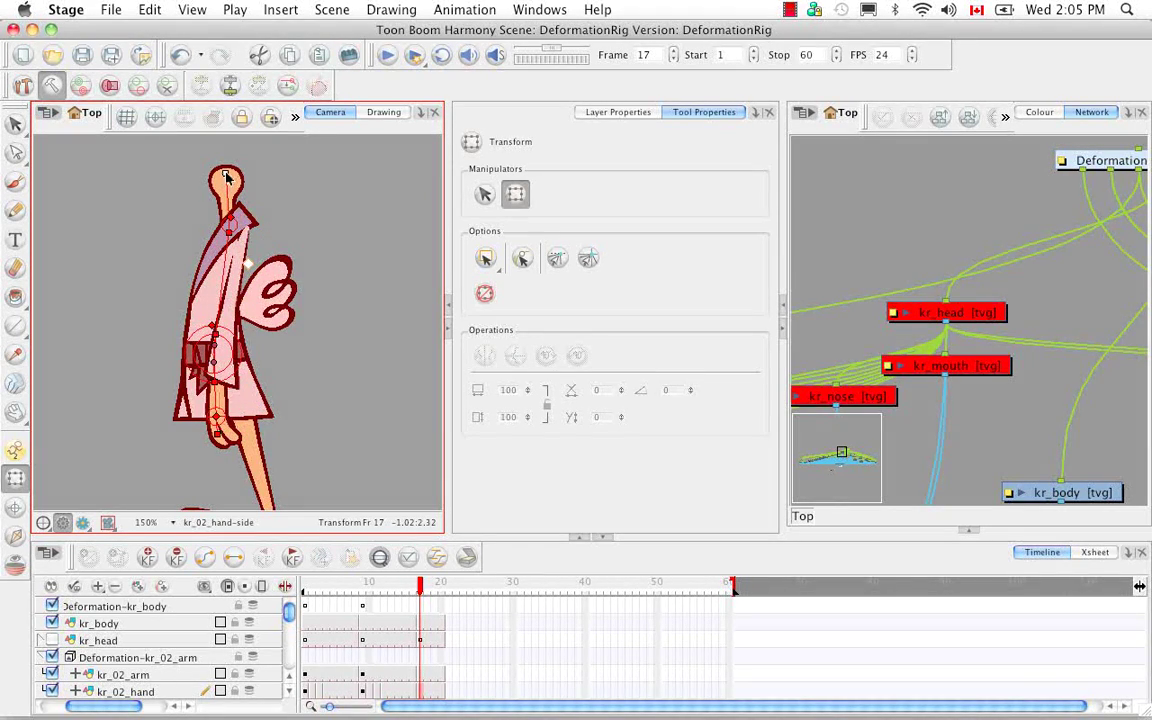
- Match the current deformation of Deformation-kr_body on frame 17 to its resting position and show the kr_head layer
click(1100, 161)
click(289, 88)
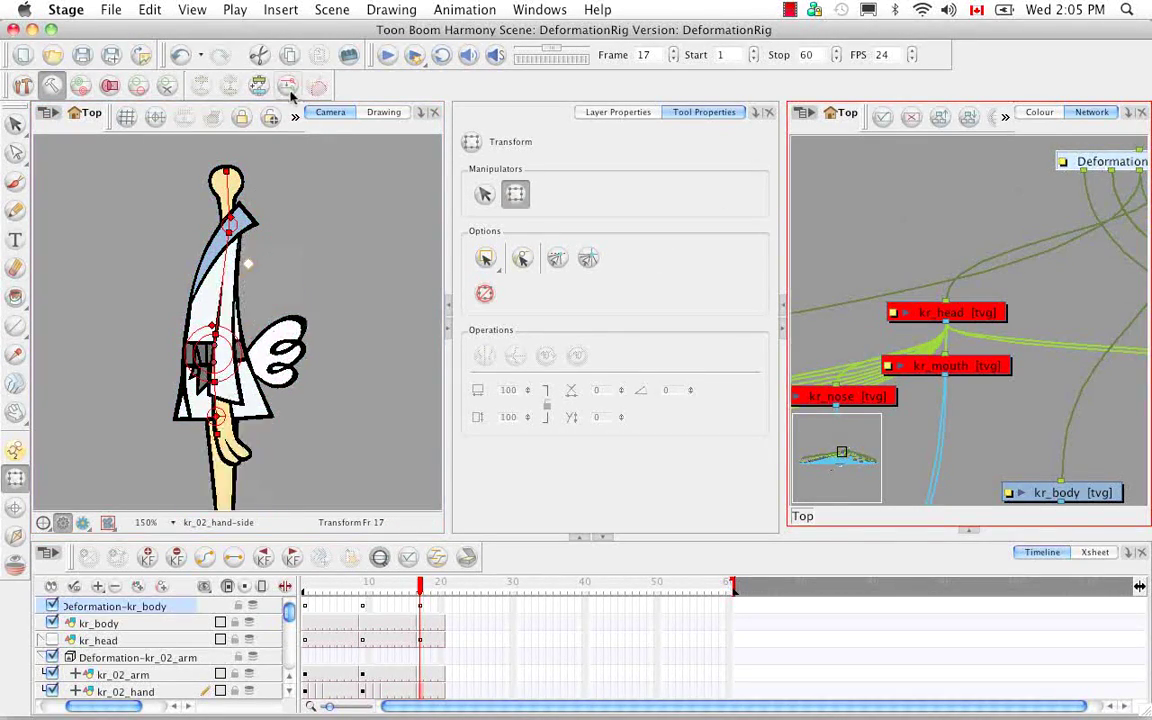
click(53, 641)
- On frame 1, display only the deformation controls of the kr_02_arm deformation group and hide the kr_body layer
drag(420, 585, 304, 580)
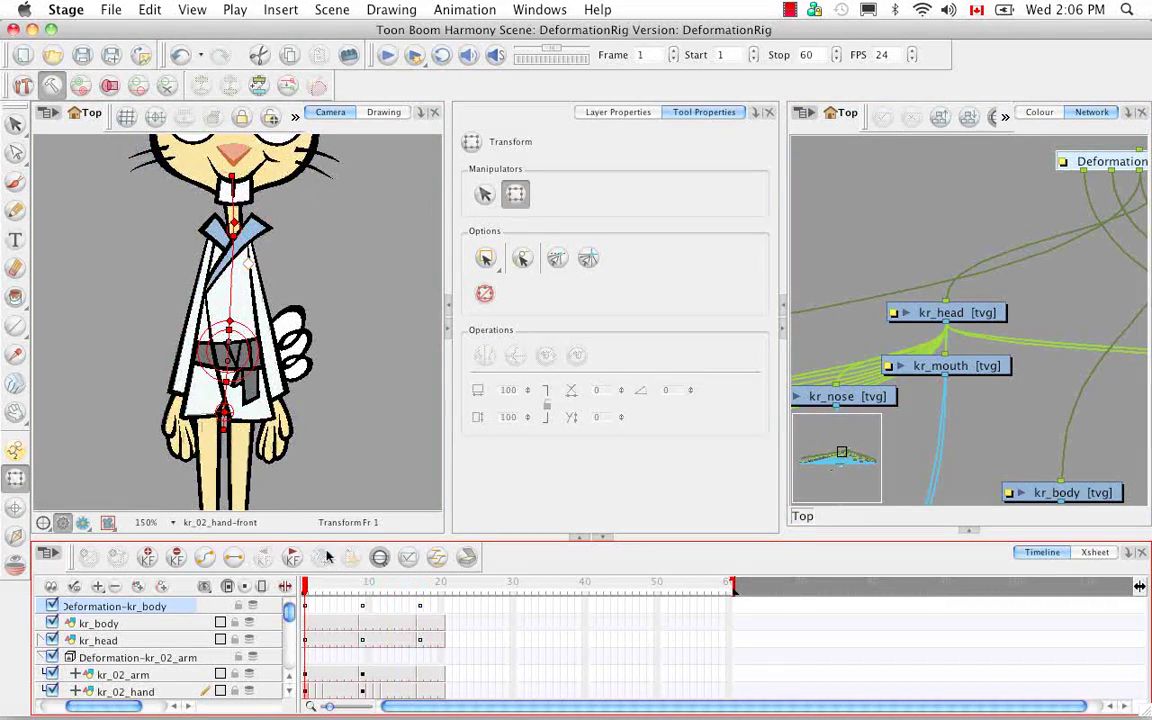
click(140, 657)
click(110, 675)
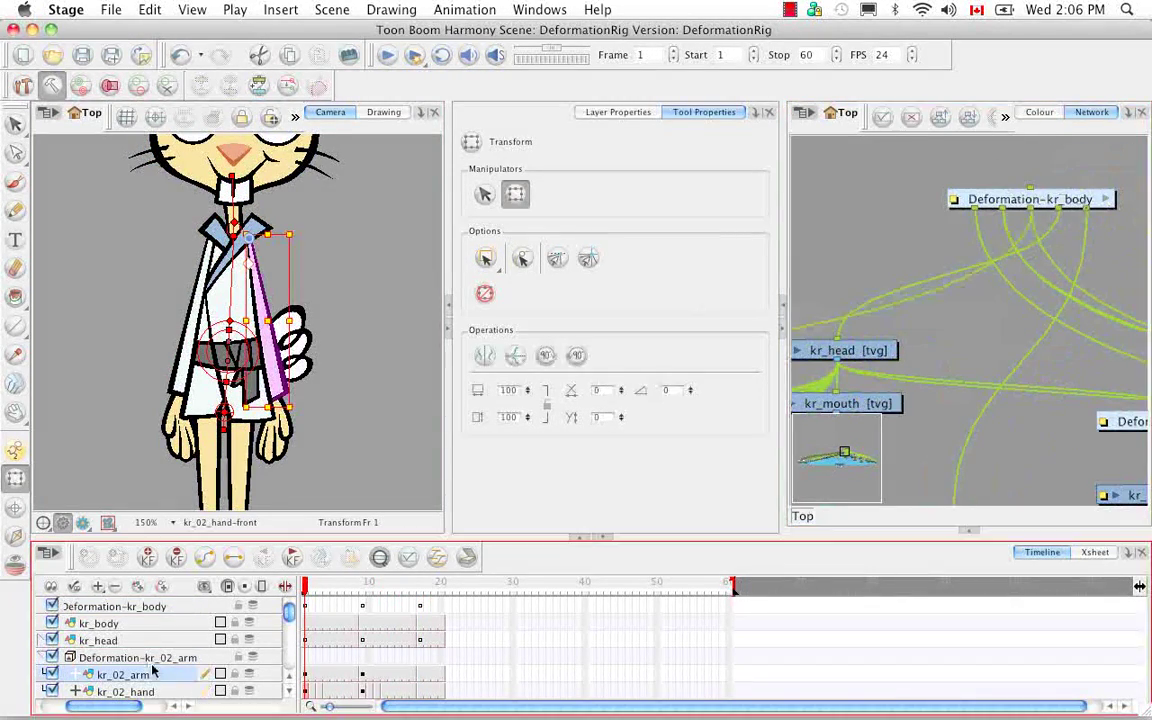
click(962, 315)
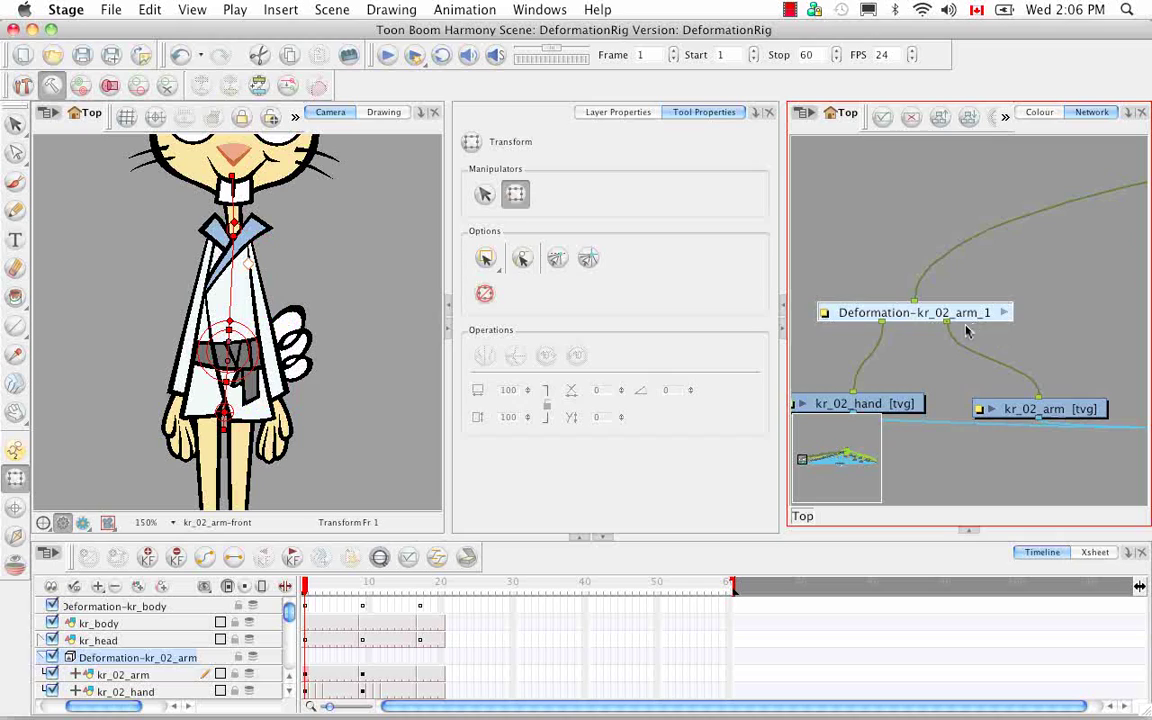
click(167, 89)
click(295, 117)
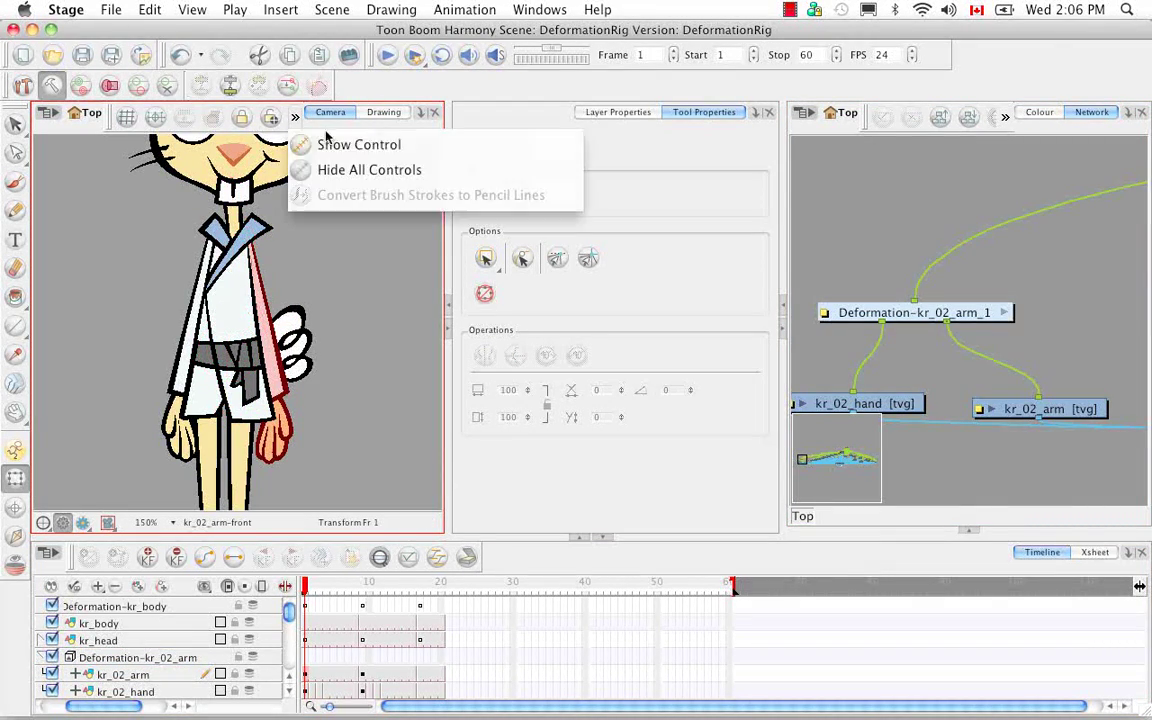
click(330, 142)
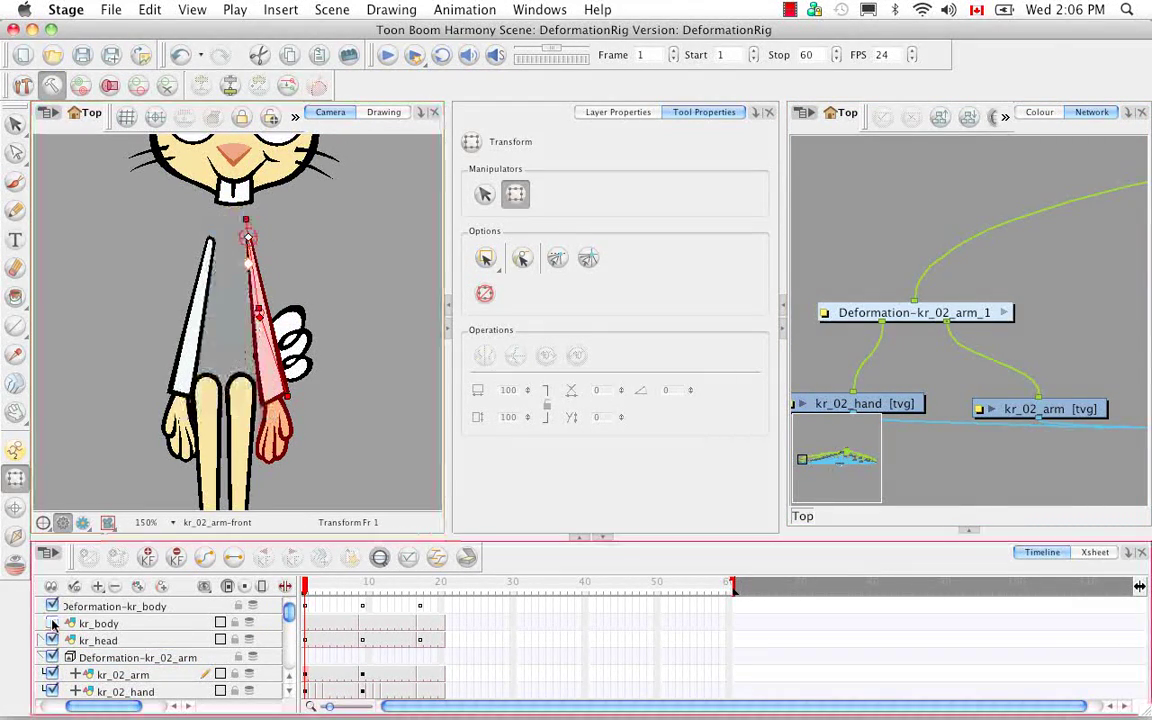
- Fit the kr_02_arm resting chain's elbow and wrist points to the front-view arm and match the current deformation to it on frame 1
scroll(245, 287, up, 5)
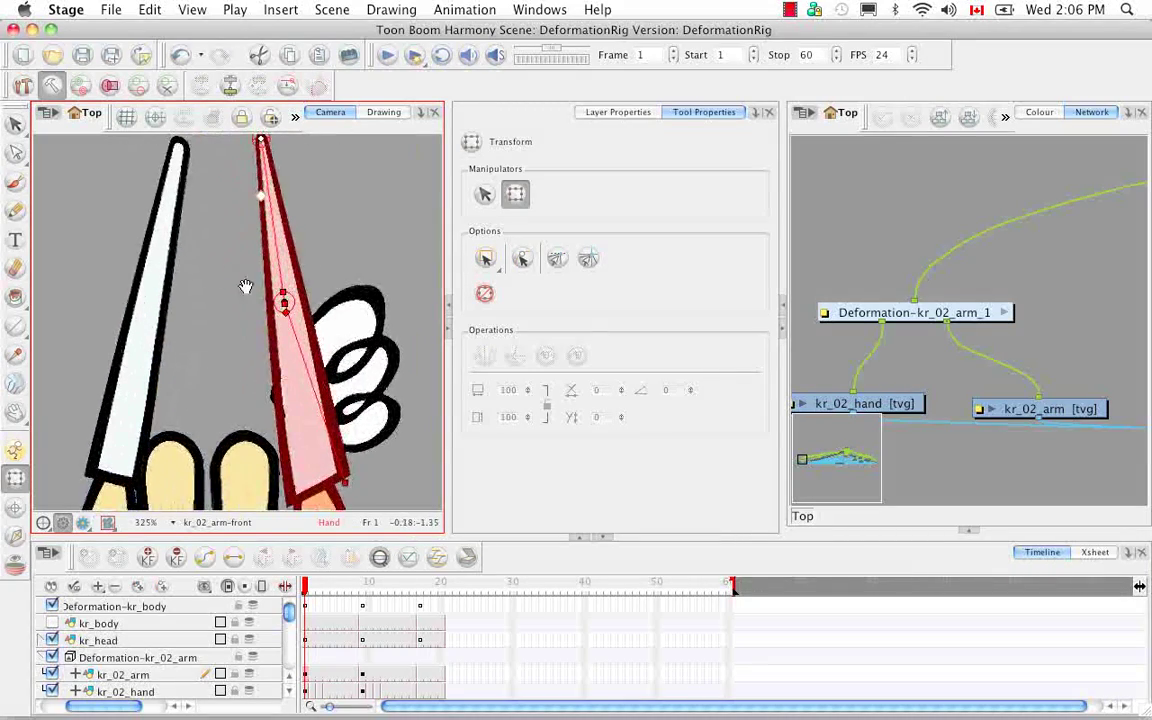
drag(245, 287, 224, 297)
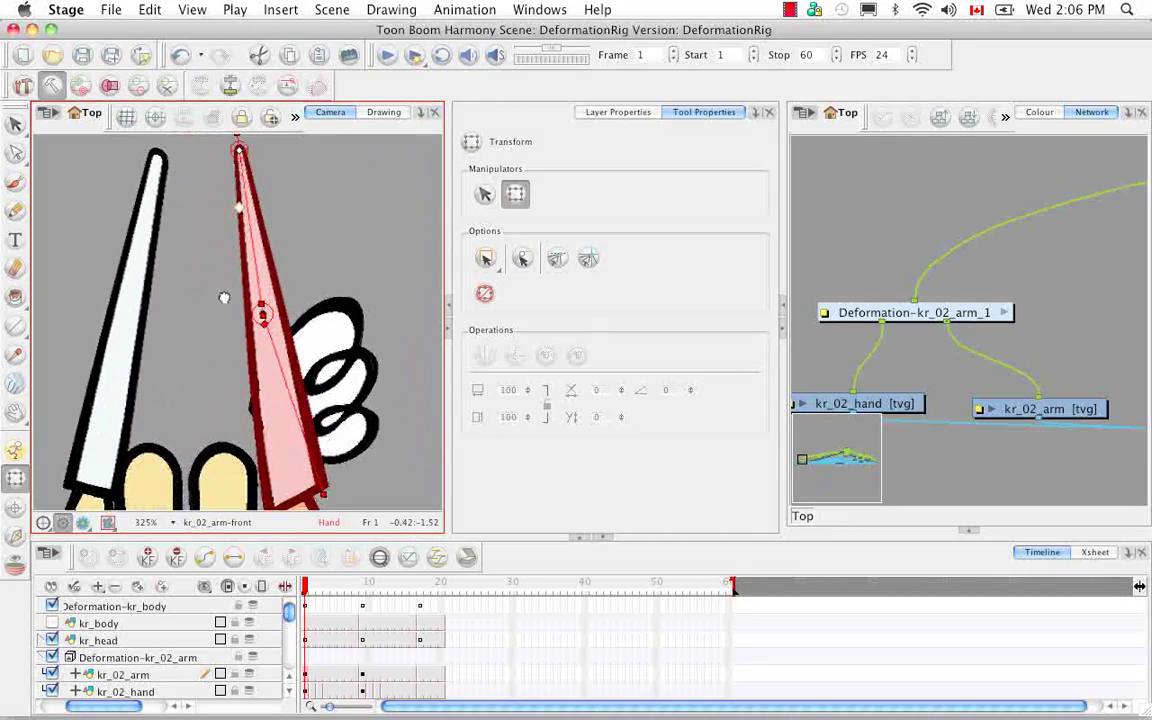
drag(324, 497, 297, 500)
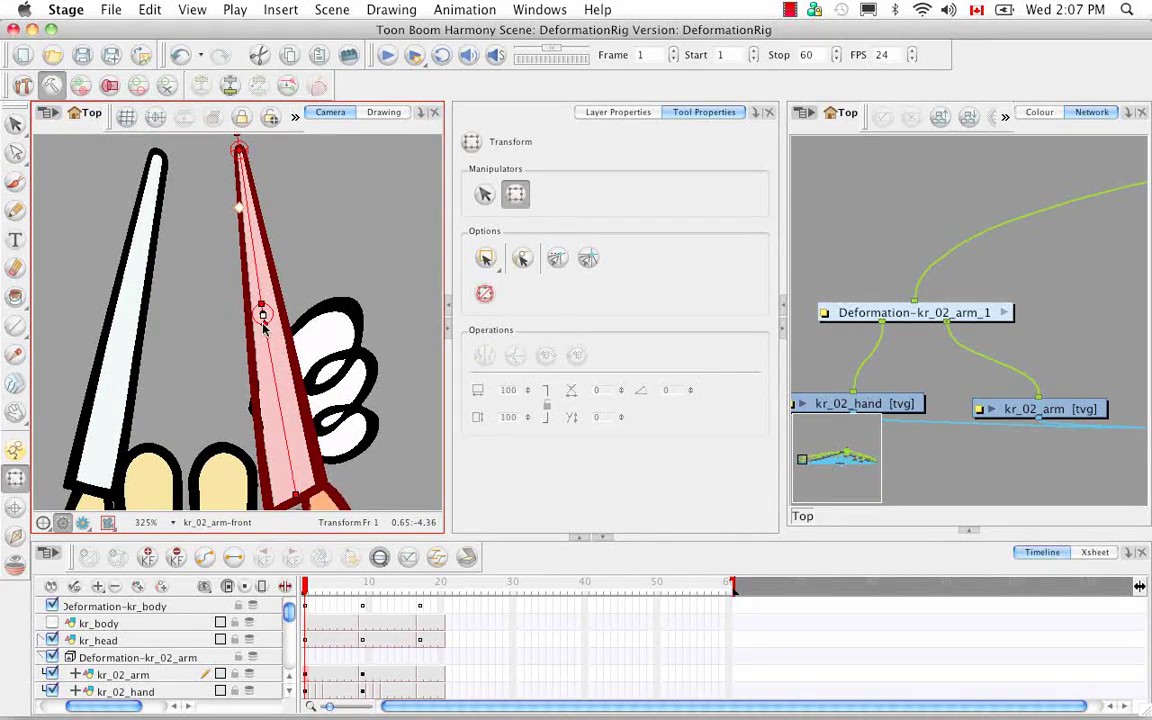
drag(264, 322, 268, 335)
drag(298, 502, 298, 441)
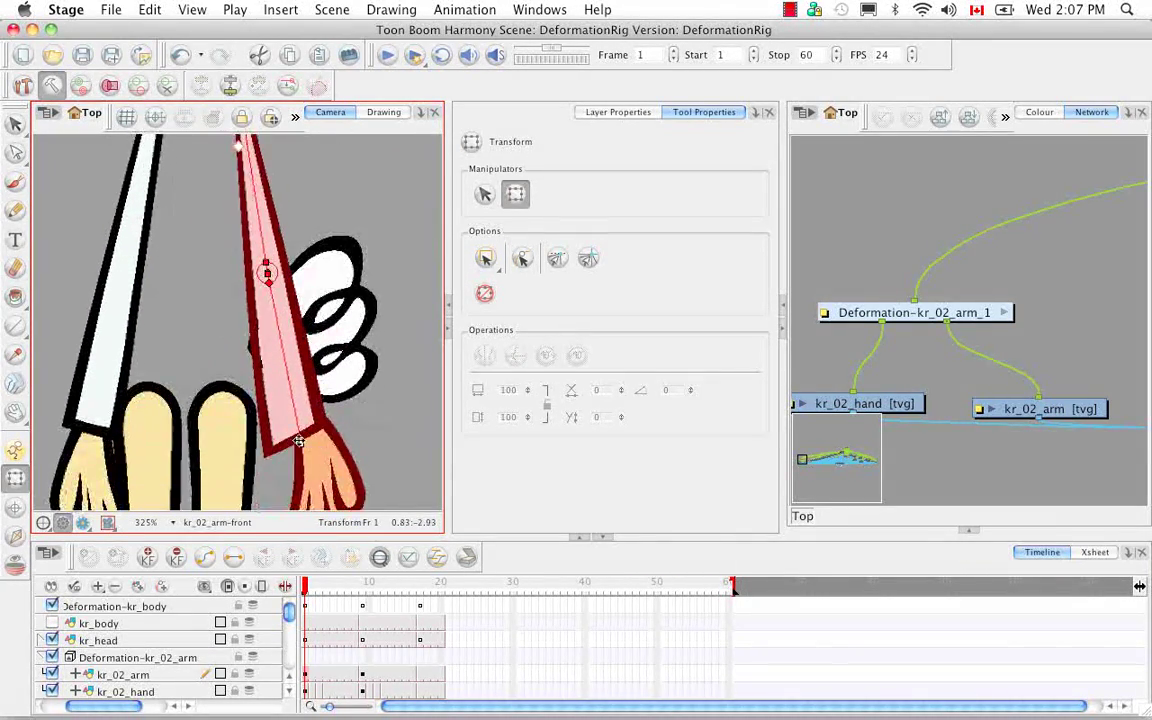
drag(268, 286, 288, 366)
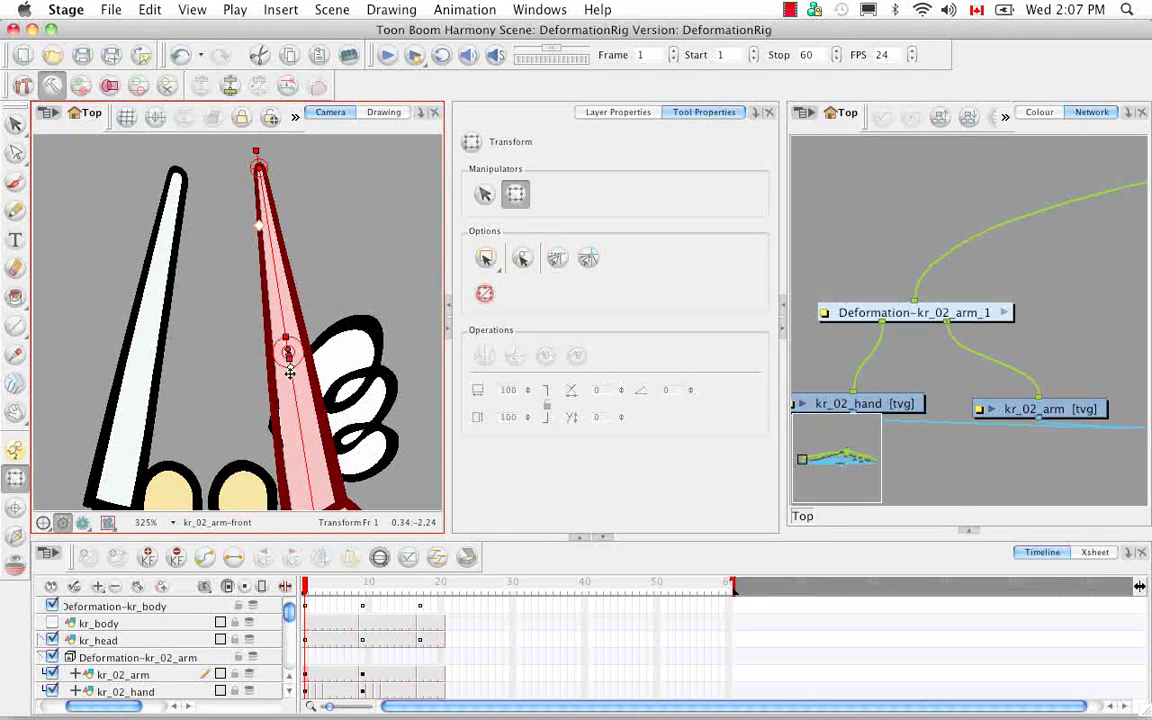
drag(338, 295, 344, 283)
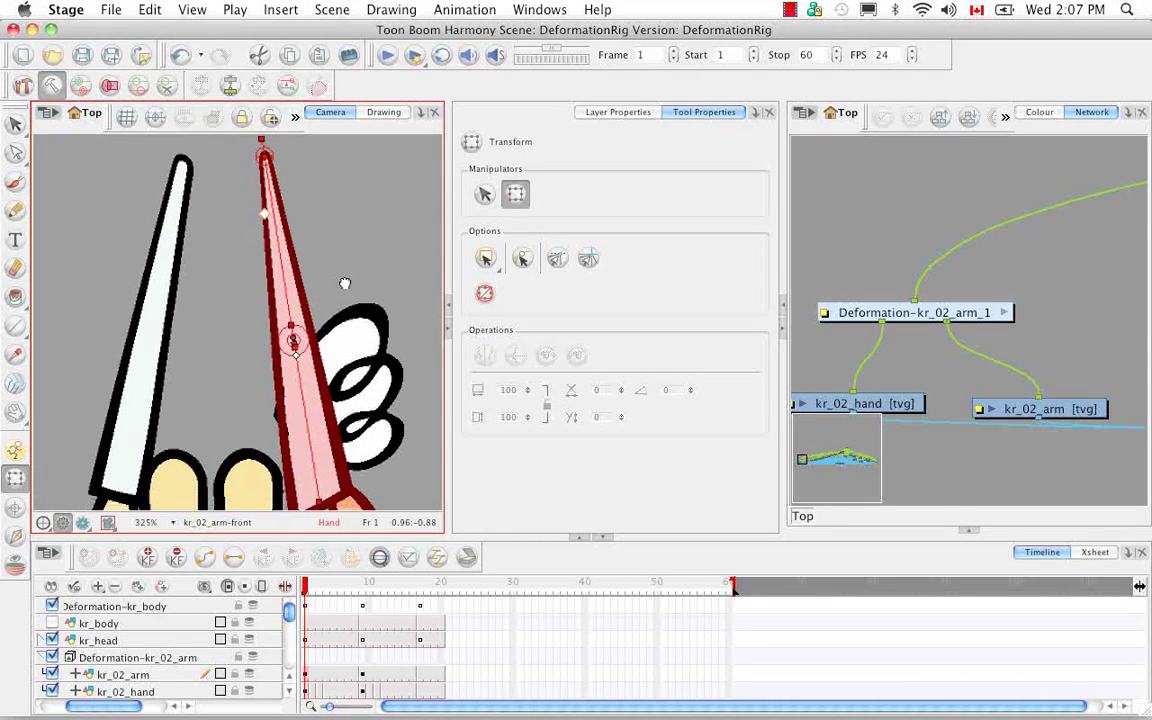
scroll(208, 321, down, 6)
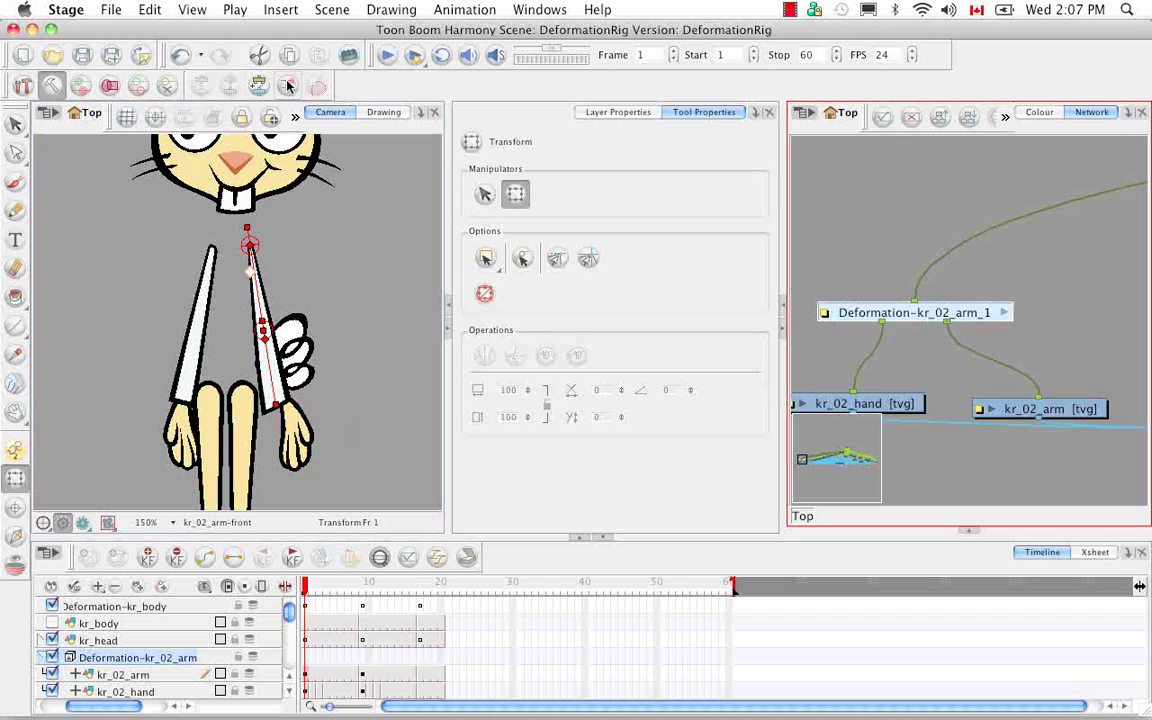
click(288, 86)
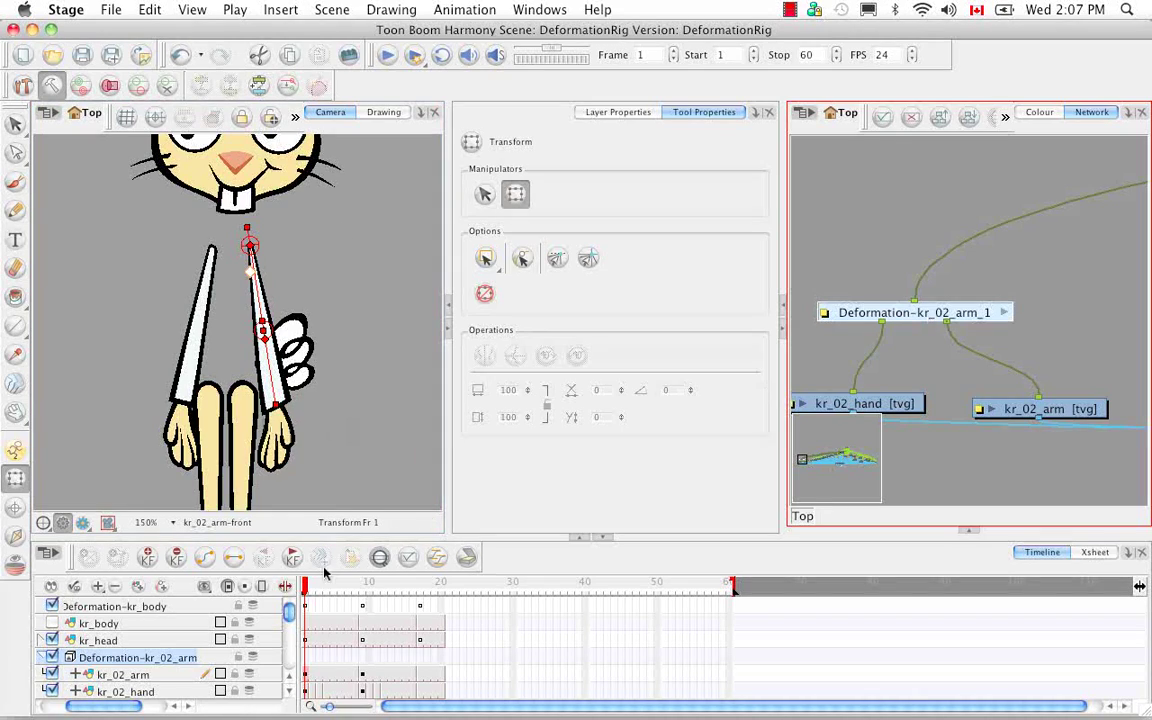
- On frame 9, fit the kr_02_arm resting chain to the quarter-view arm and match the current deformation to it
drag(307, 587, 362, 588)
click(241, 252)
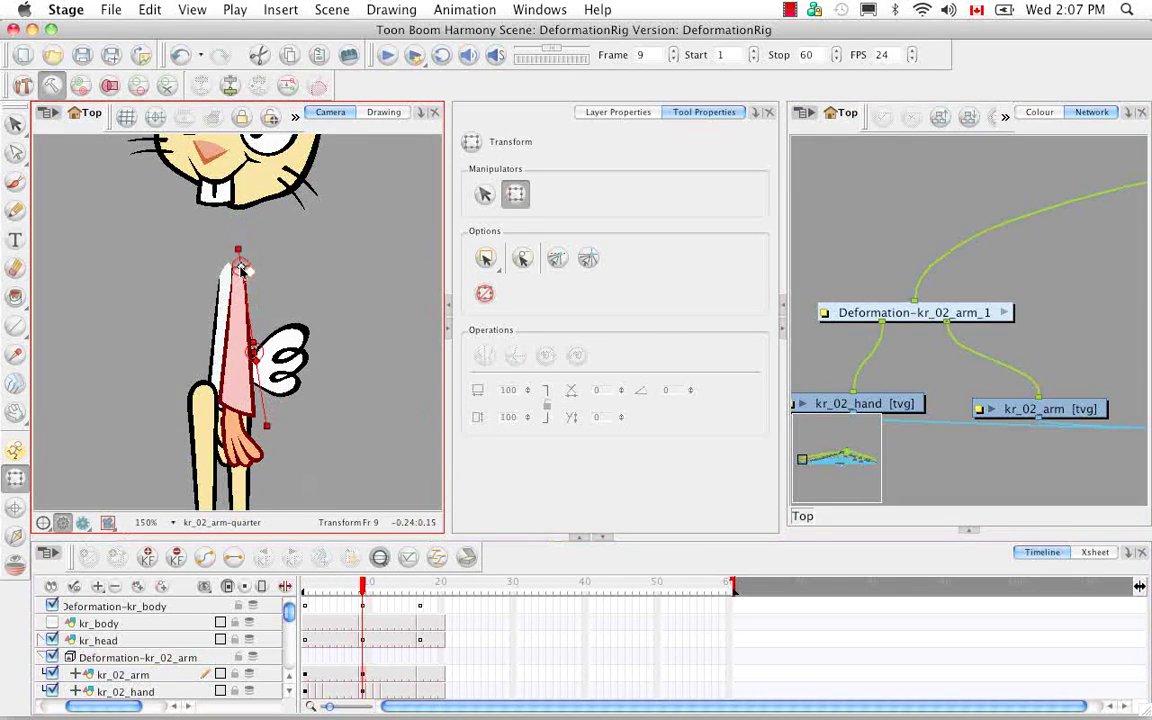
scroll(262, 290, up, 3)
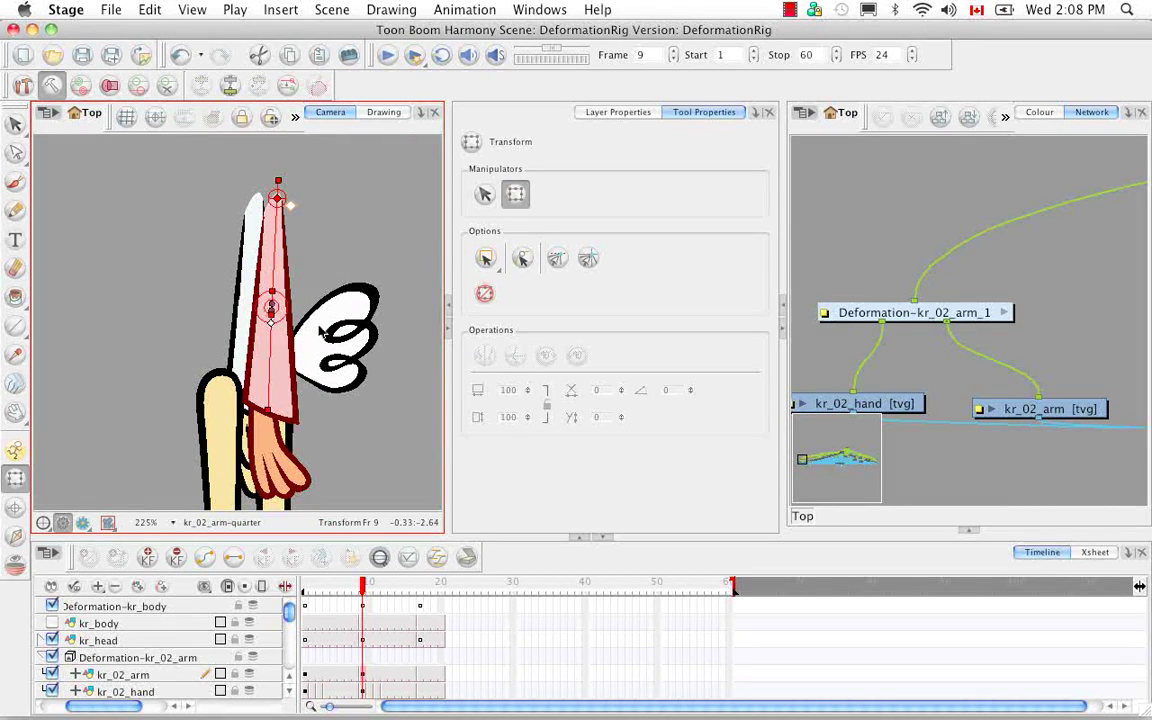
click(311, 82)
- On frame 17, fit the kr_02_arm resting chain's shoulder, elbow and wrist to the side-view arm and match the current deformation to it
drag(364, 592, 420, 597)
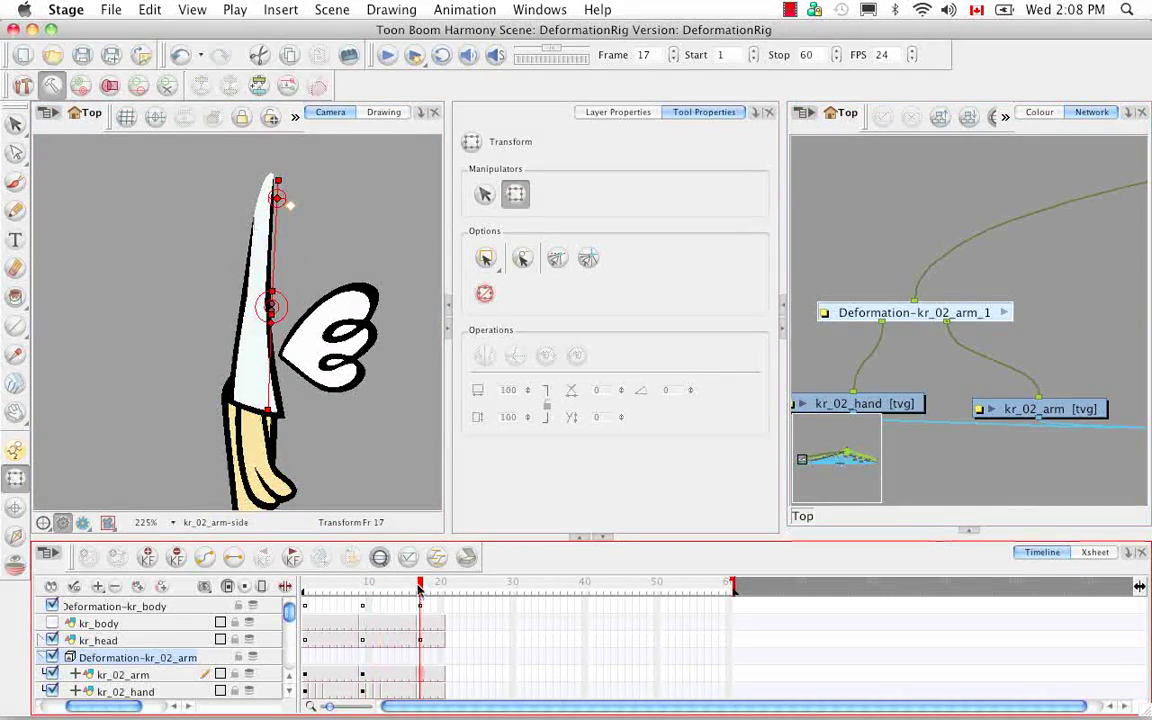
drag(278, 201, 270, 181)
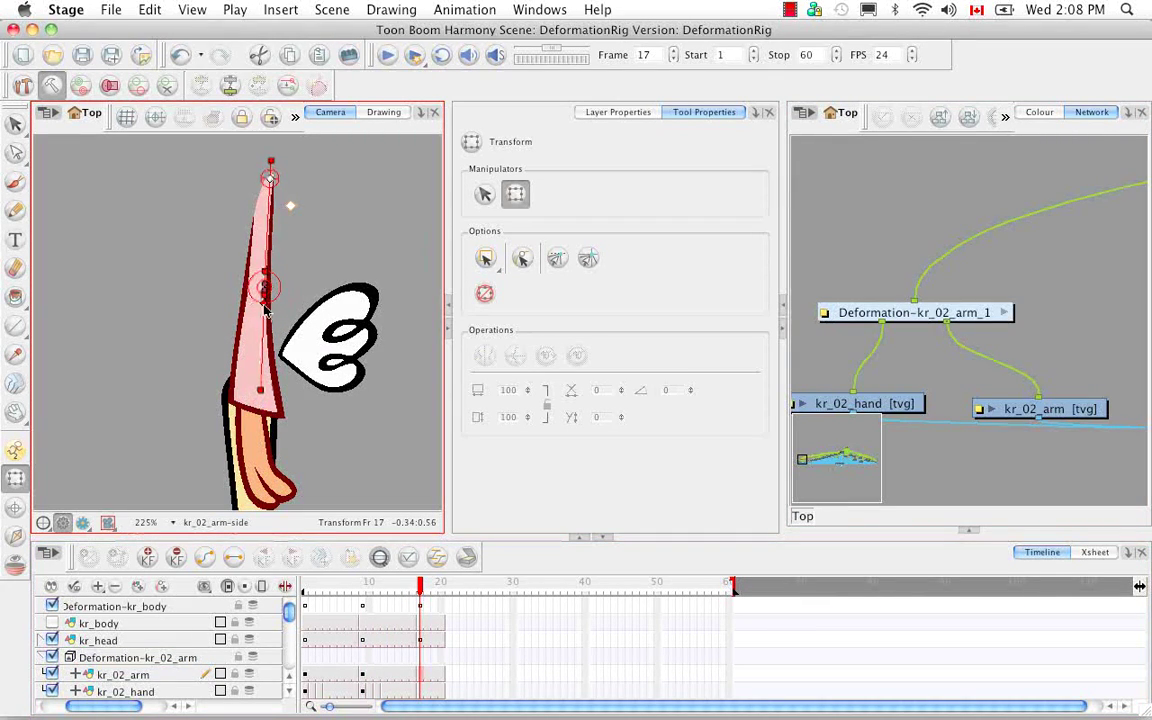
drag(265, 271, 260, 271)
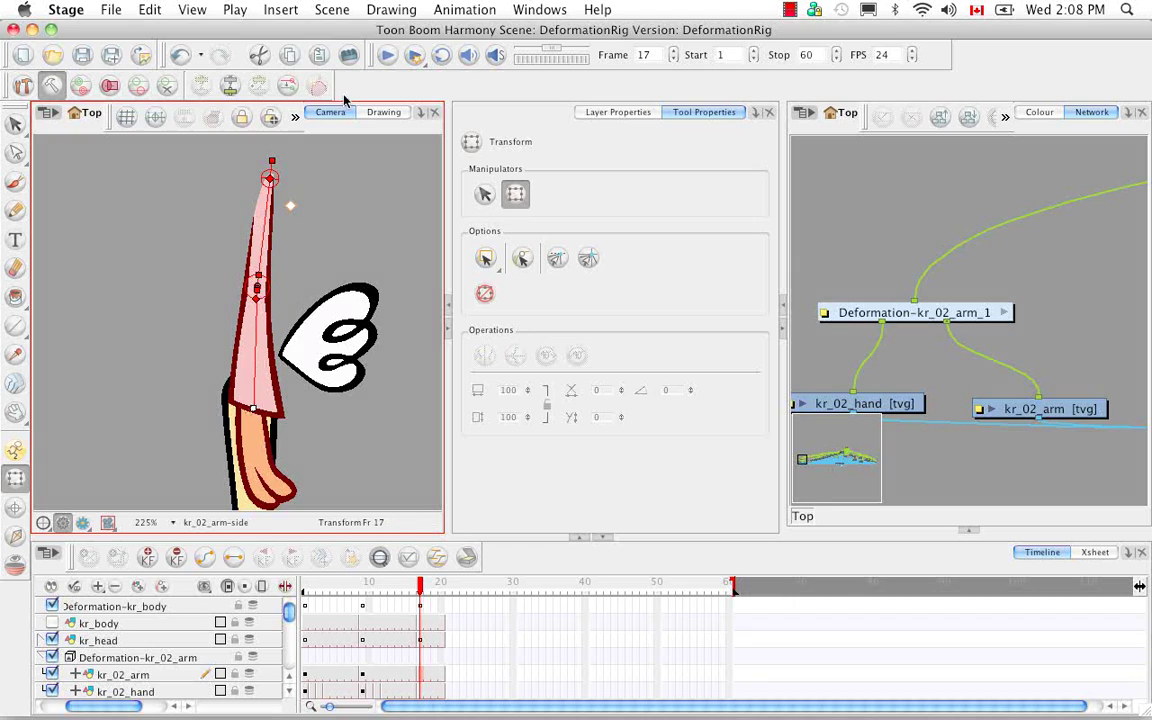
- Return to frame 1, show the kr_body layer and display only the deformation controls of Deformation-kr_01_arm
click(291, 557)
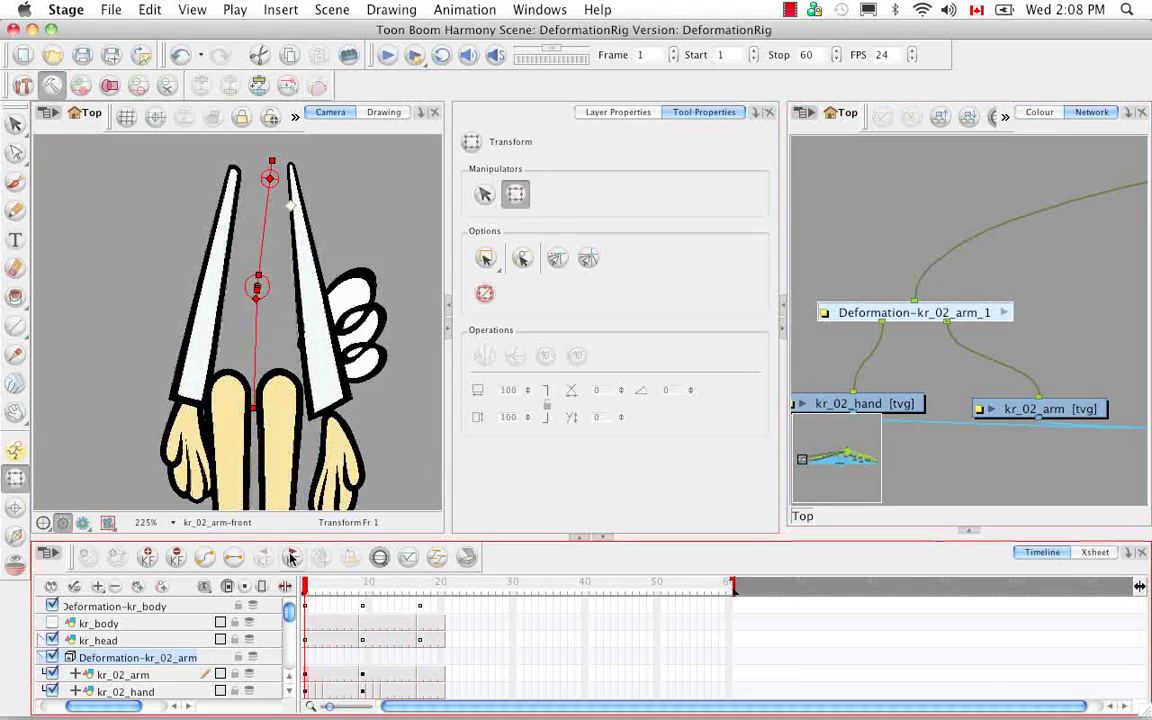
click(52, 623)
scroll(120, 670, down, 2)
click(123, 691)
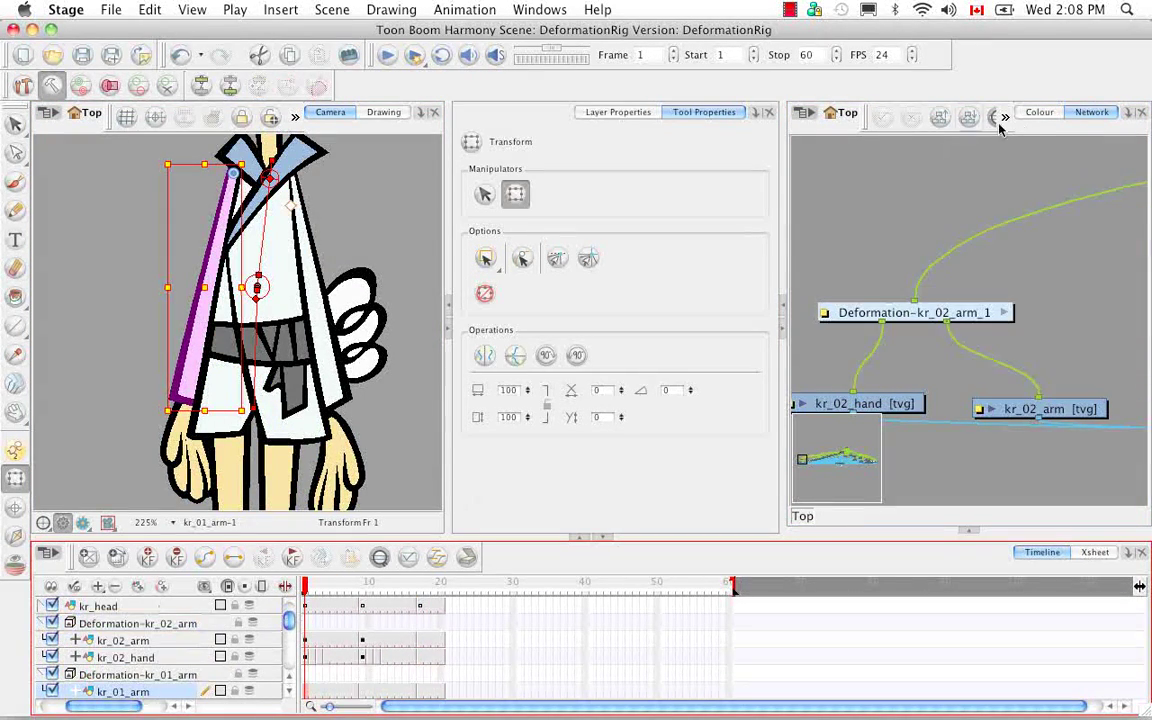
drag(936, 268, 951, 310)
click(956, 294)
click(167, 85)
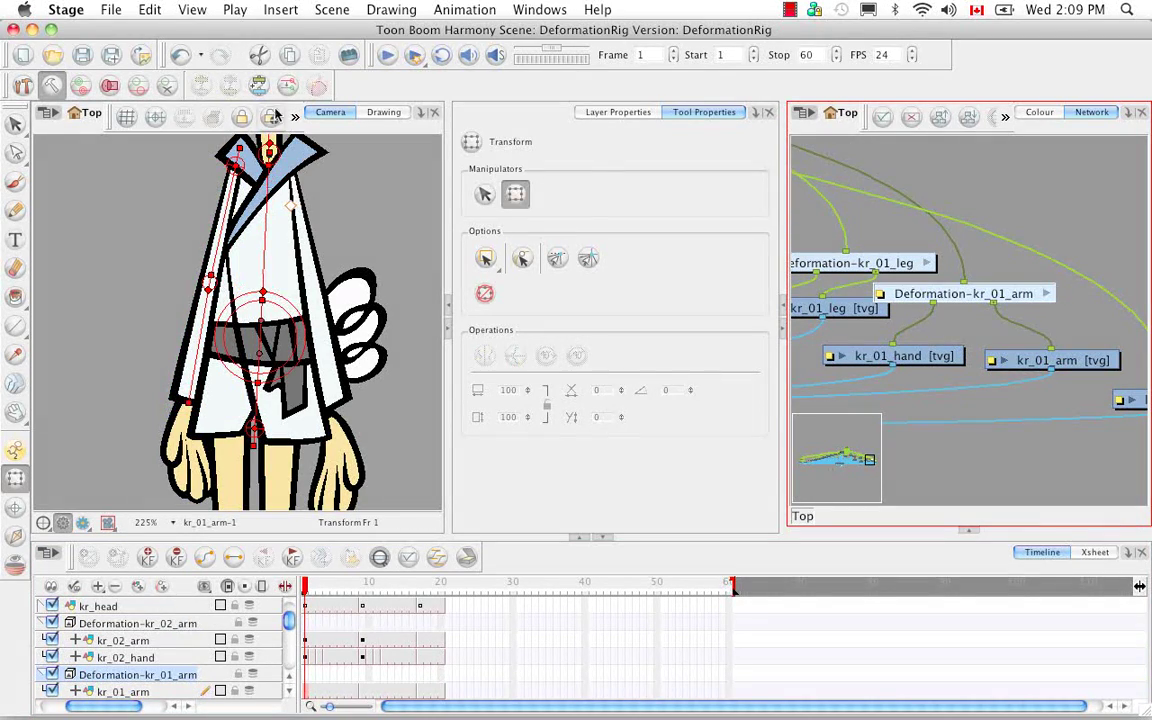
click(295, 118)
click(345, 175)
click(137, 674)
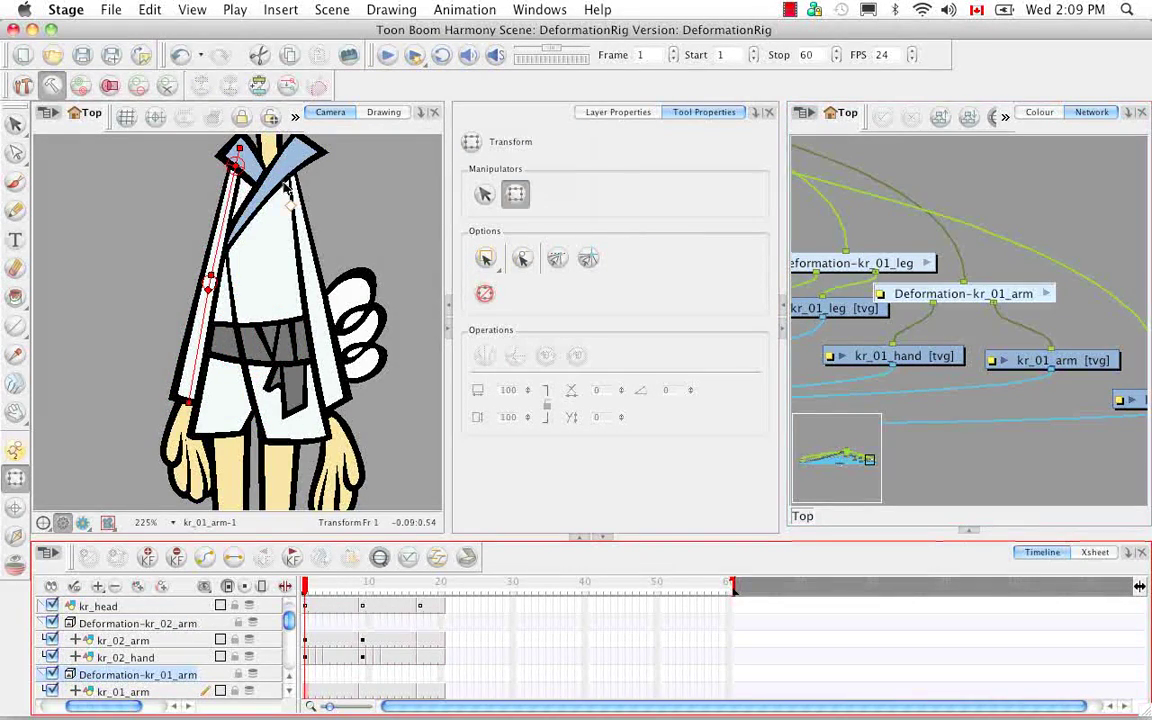
- Hide kr_body, fit the kr_01_arm resting chain's shoulder, elbow and wrist to the front-view arm, and match the current deformation to it
drag(192, 403, 189, 397)
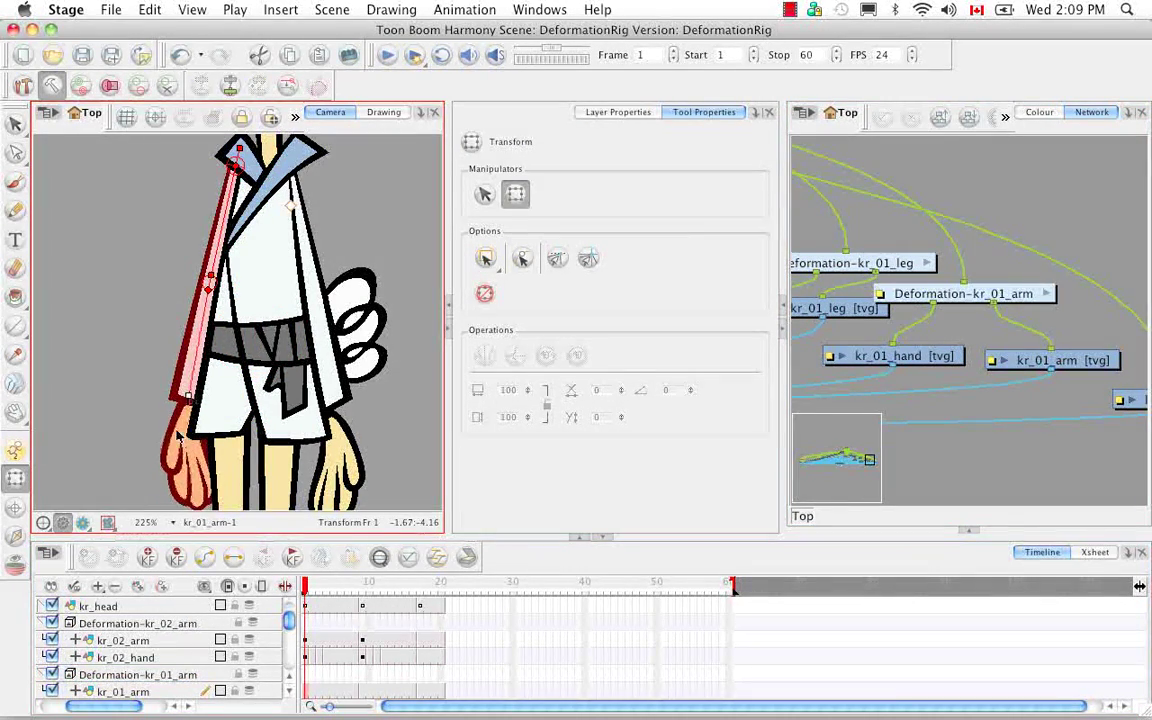
scroll(84, 659, up, 2)
click(52, 623)
drag(233, 165, 233, 170)
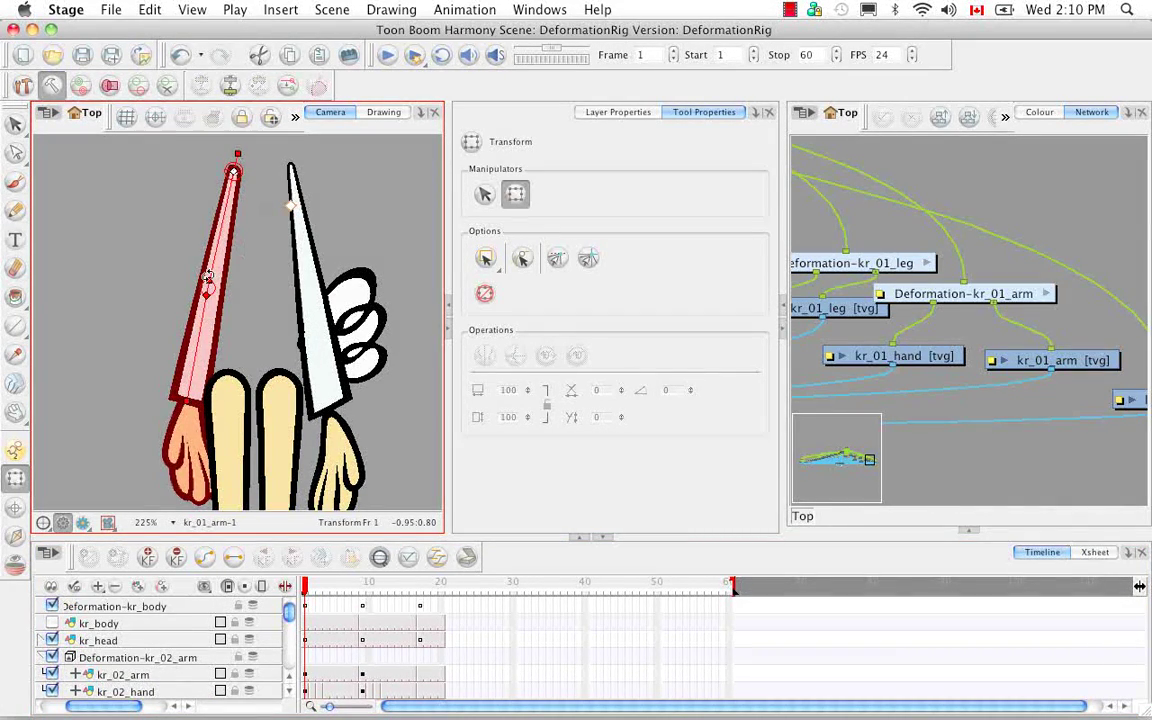
drag(206, 275, 220, 286)
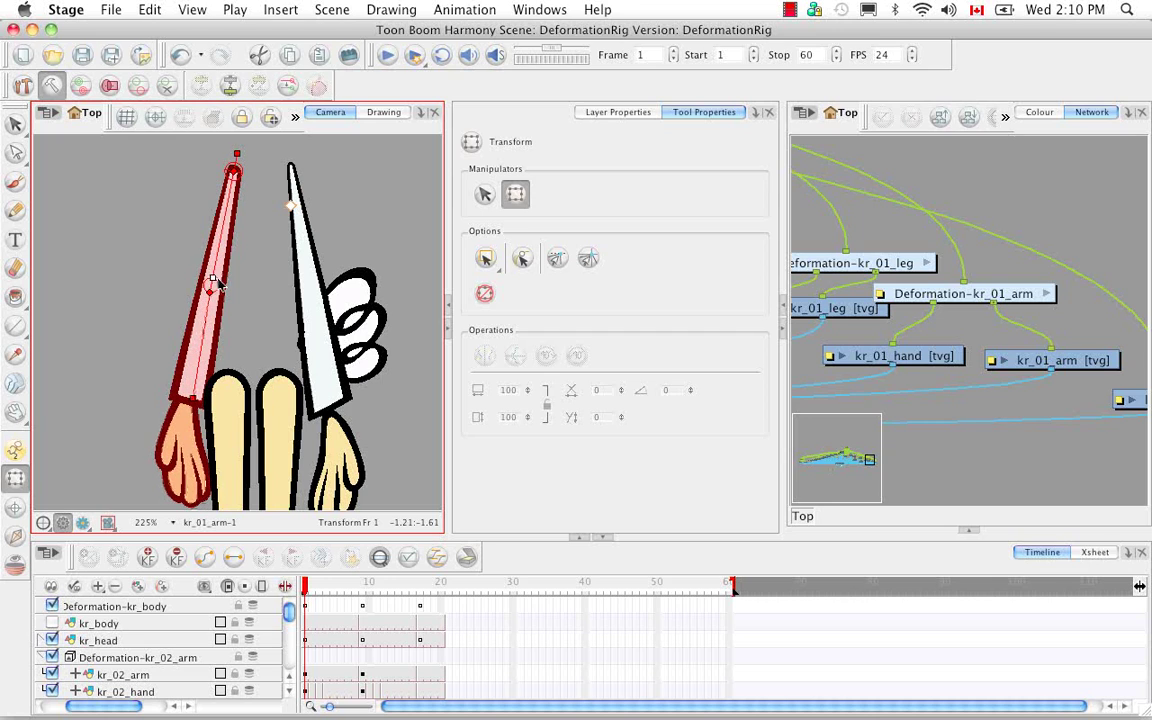
drag(194, 400, 190, 397)
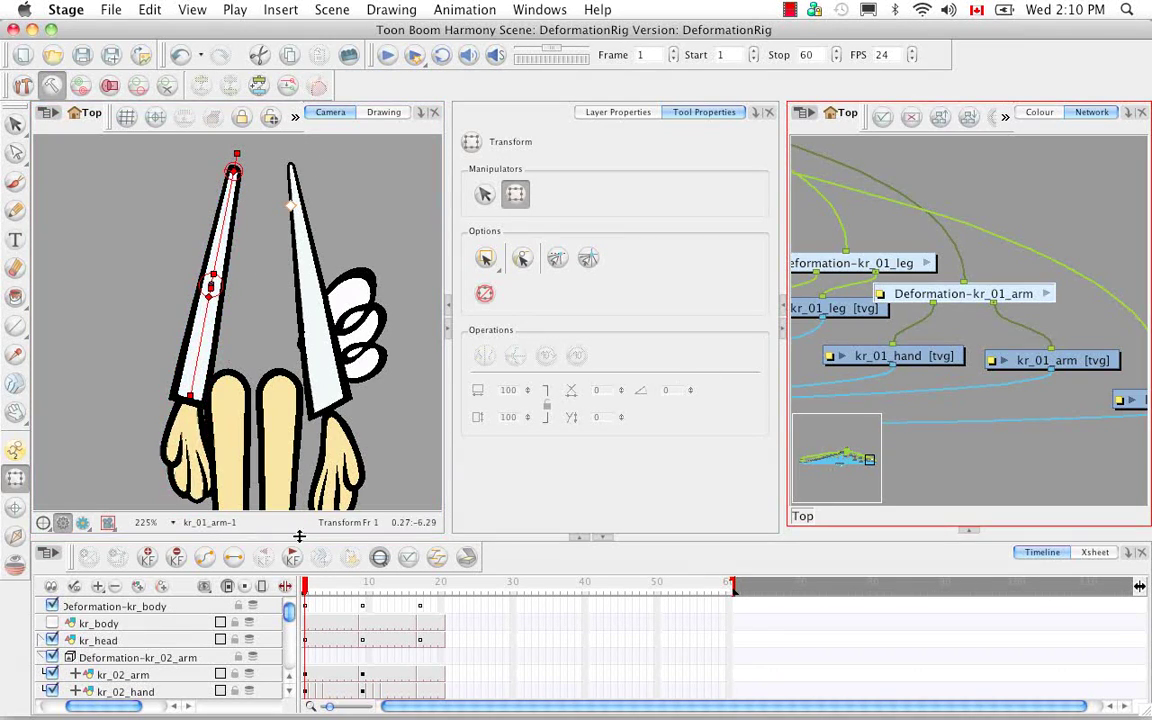
- On frame 9, hide the kr_01_arm and kr_01_hand layers
click(361, 590)
click(158, 657)
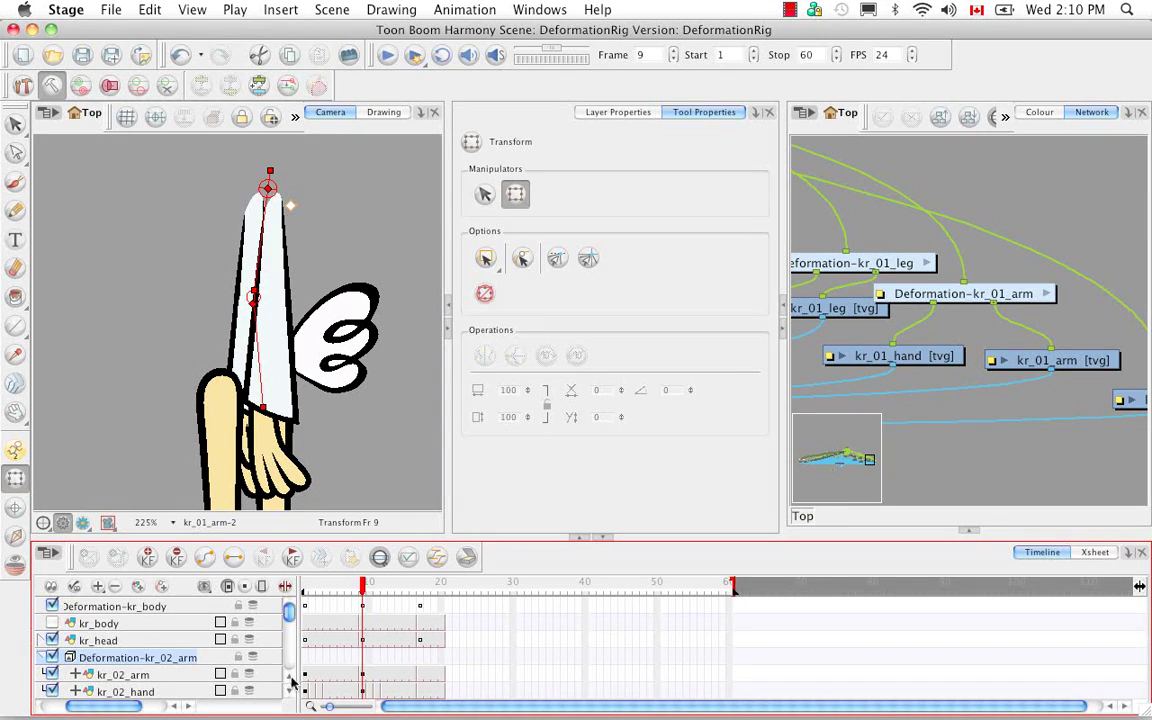
click(290, 691)
click(52, 657)
click(52, 674)
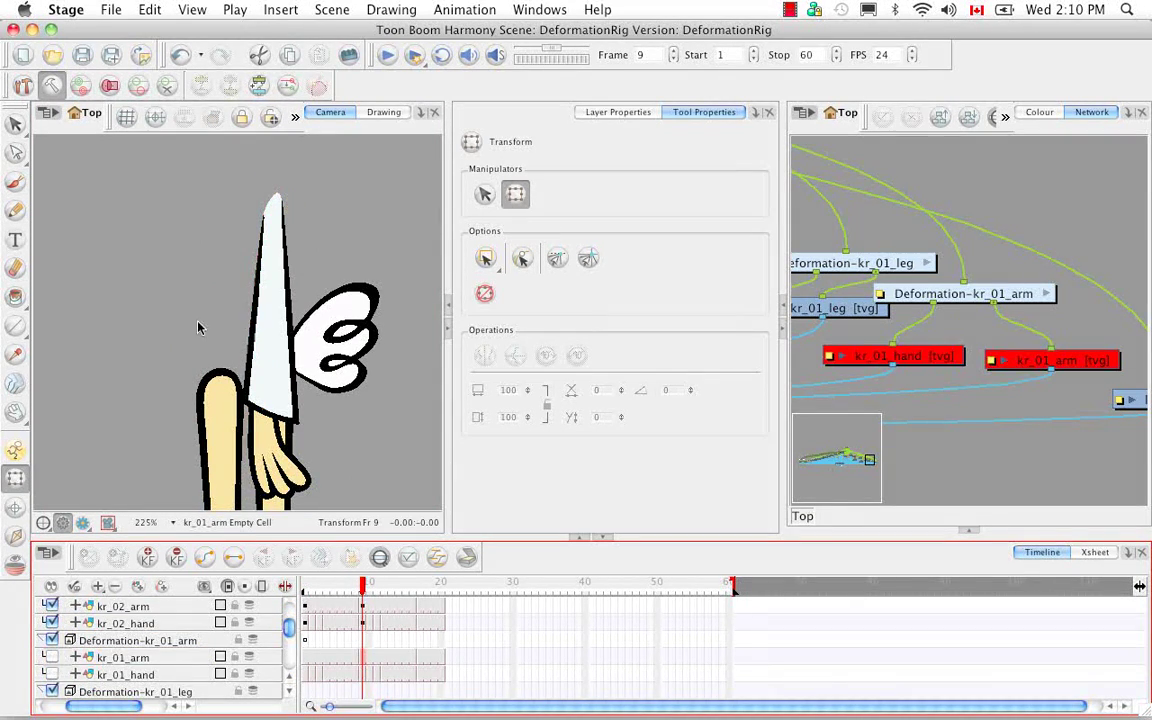
- Select the kr_02_arm deformation group and show its deformation controls on frame 9
click(290, 677)
right_click(290, 133)
click(335, 144)
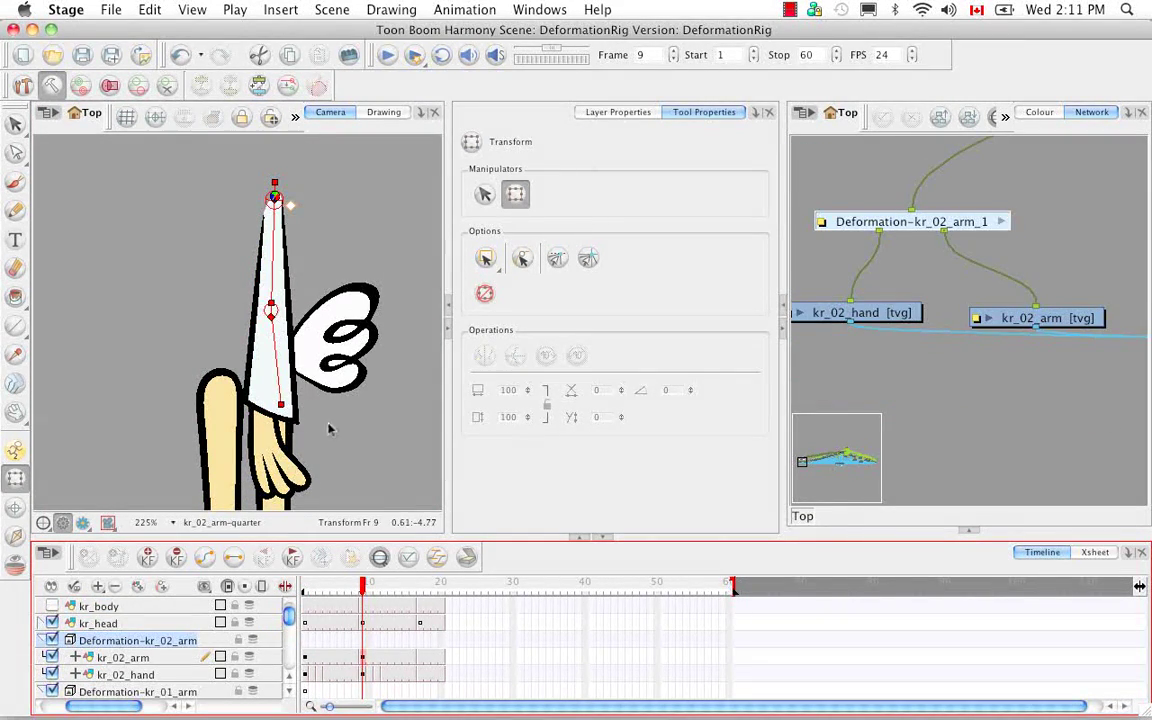
- On frame 9, fit the kr_02_arm resting chain's shoulder, elbow and wrist to the quarter-view arm
click(276, 200)
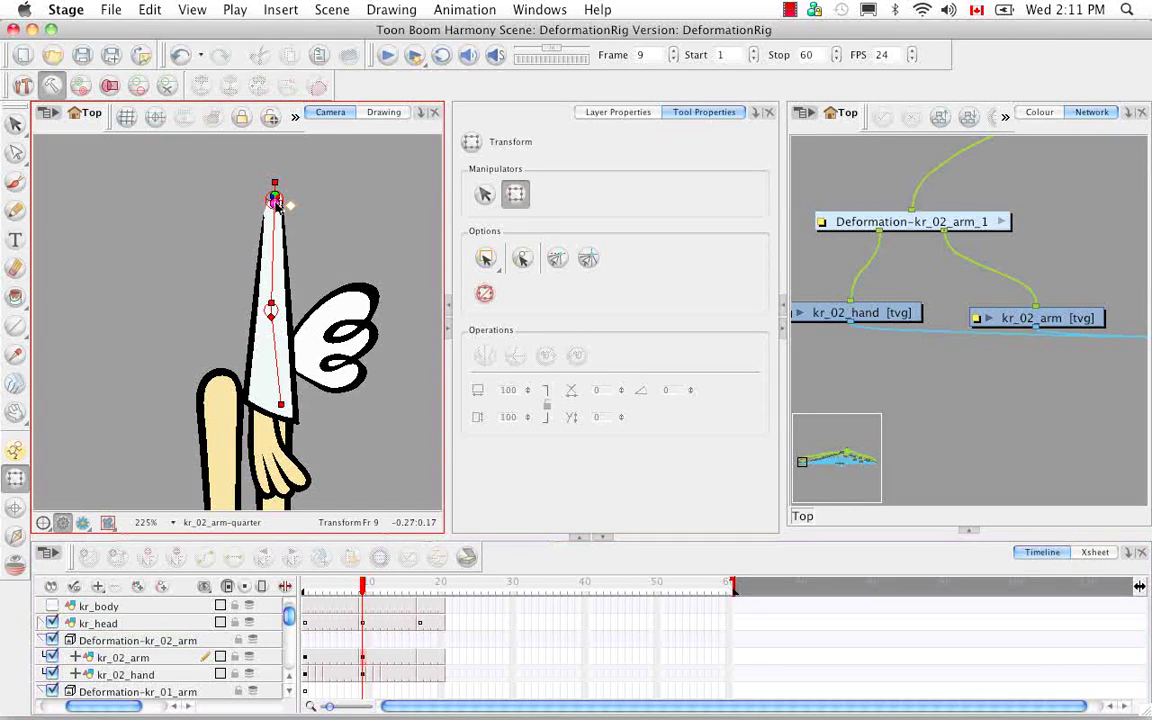
drag(270, 412, 268, 411)
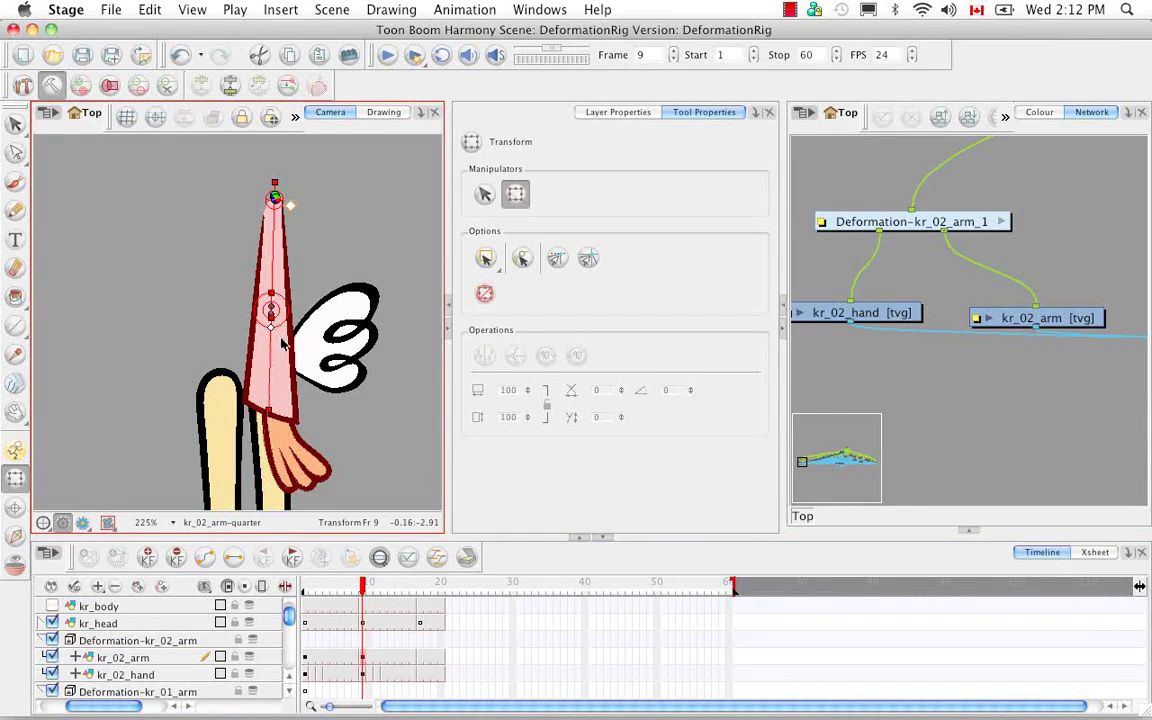
click(907, 220)
- On frame 17, fit the kr_02_arm resting chain to the side-view arm and match the current deformation to it
click(420, 588)
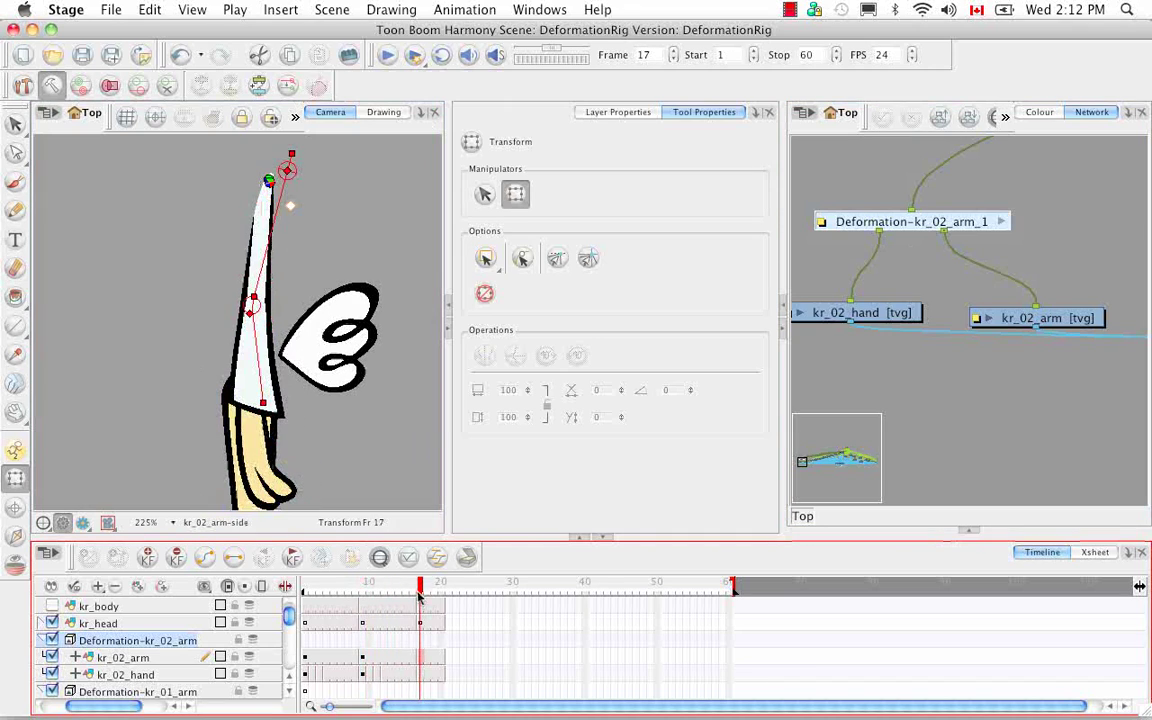
click(287, 172)
drag(286, 172, 269, 177)
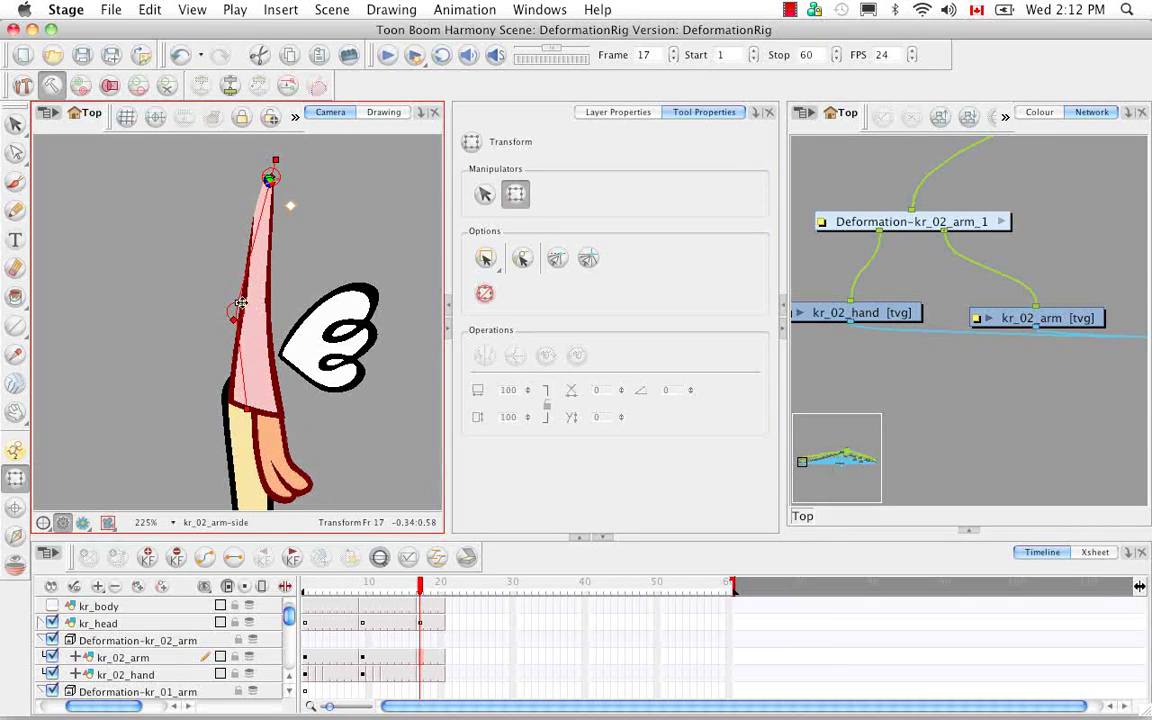
drag(241, 302, 257, 291)
drag(280, 394, 265, 386)
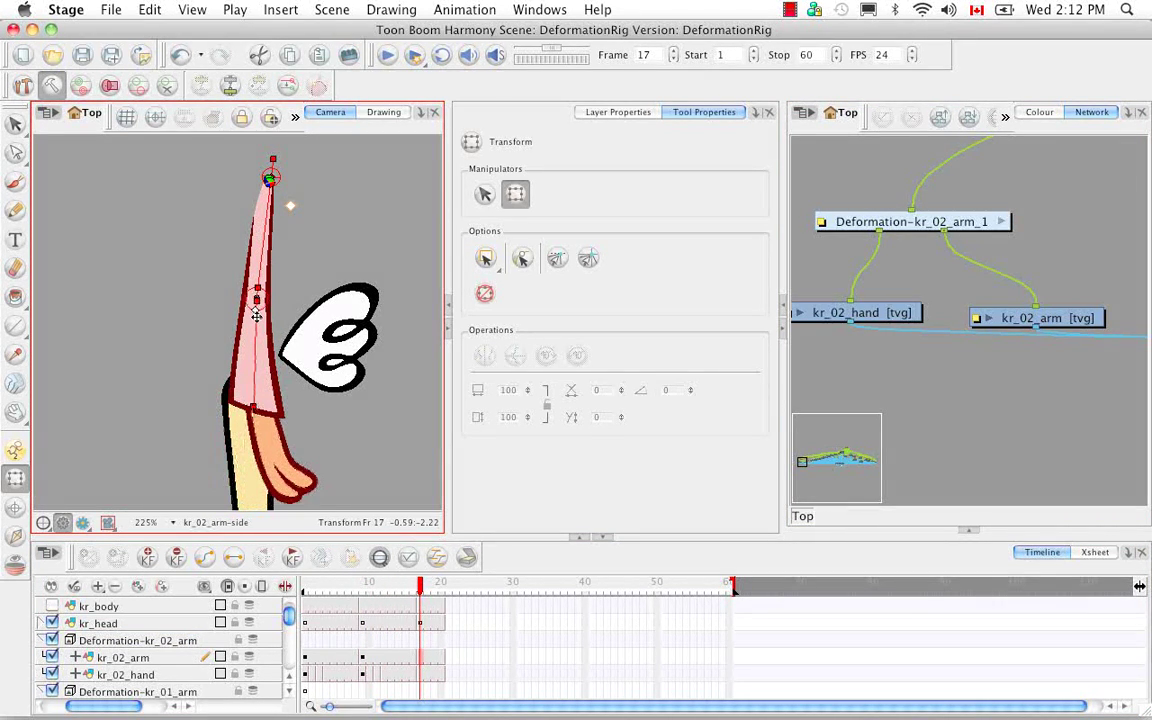
click(872, 229)
click(288, 88)
- Return to frame 1 and show the kr_body layer
drag(419, 587, 301, 585)
click(53, 606)
scroll(140, 660, down, 3)
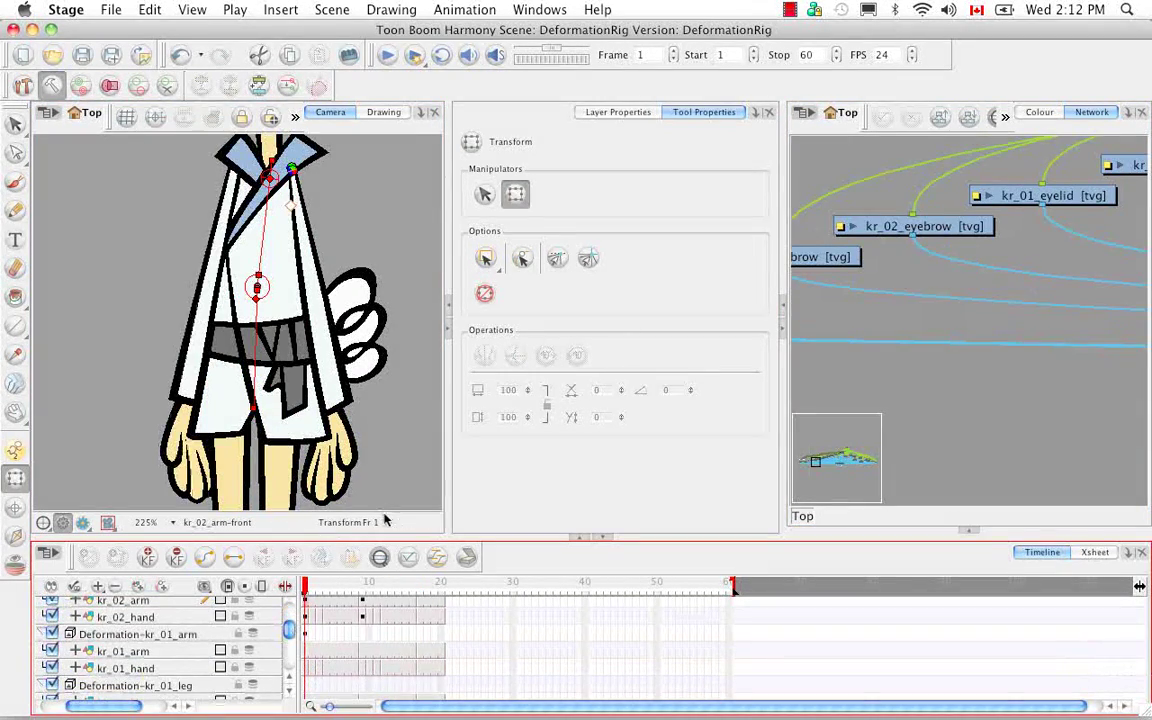
scroll(239, 470, down, 5)
scroll(280, 688, down, 3)
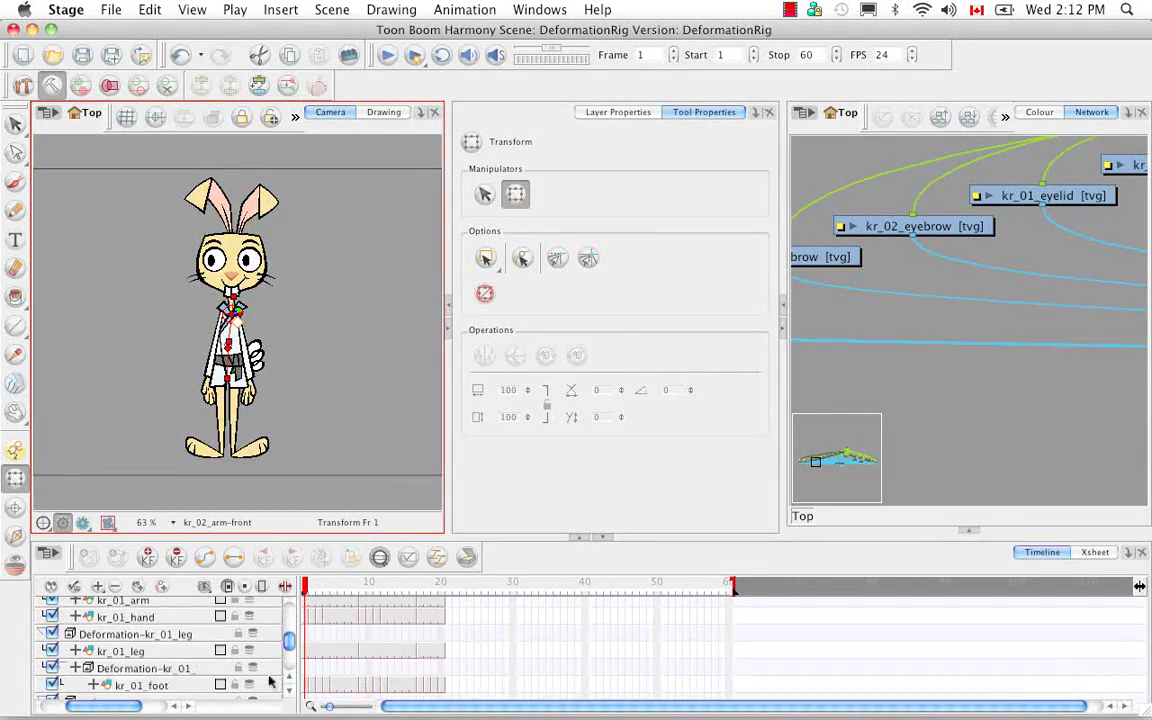
- Select the Deformation-kr_01_leg group and display only its deformation controls
click(120, 651)
click(864, 459)
click(975, 273)
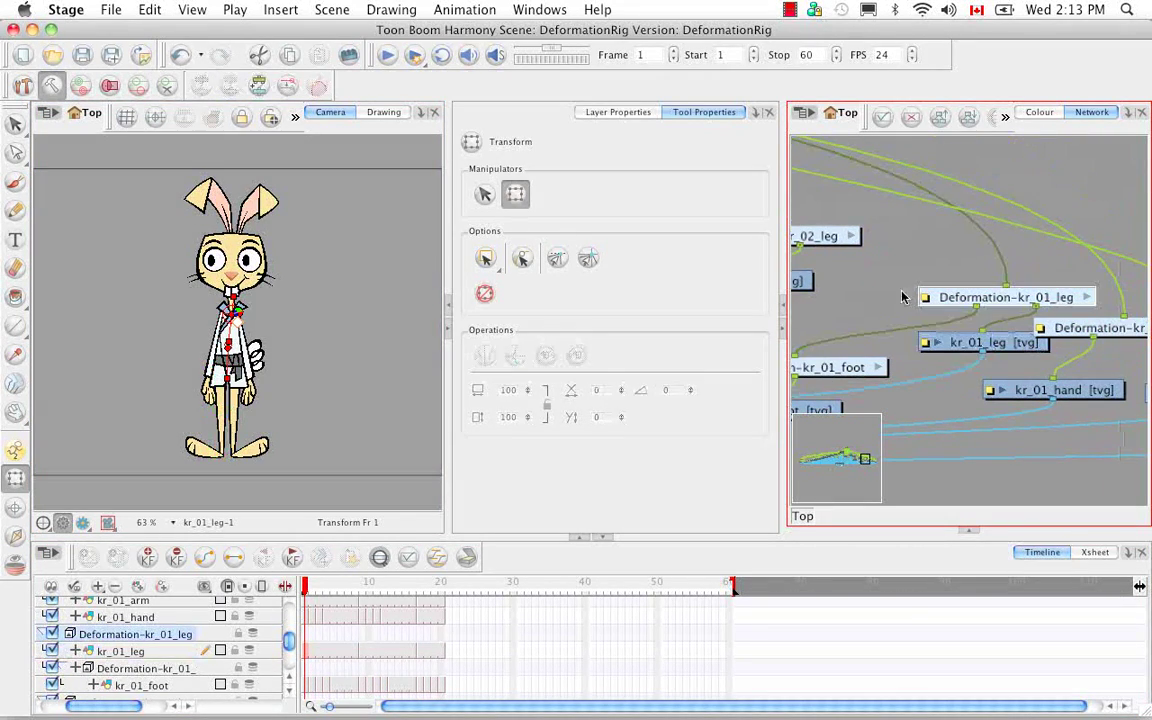
click(166, 88)
click(296, 117)
click(320, 197)
click(221, 402)
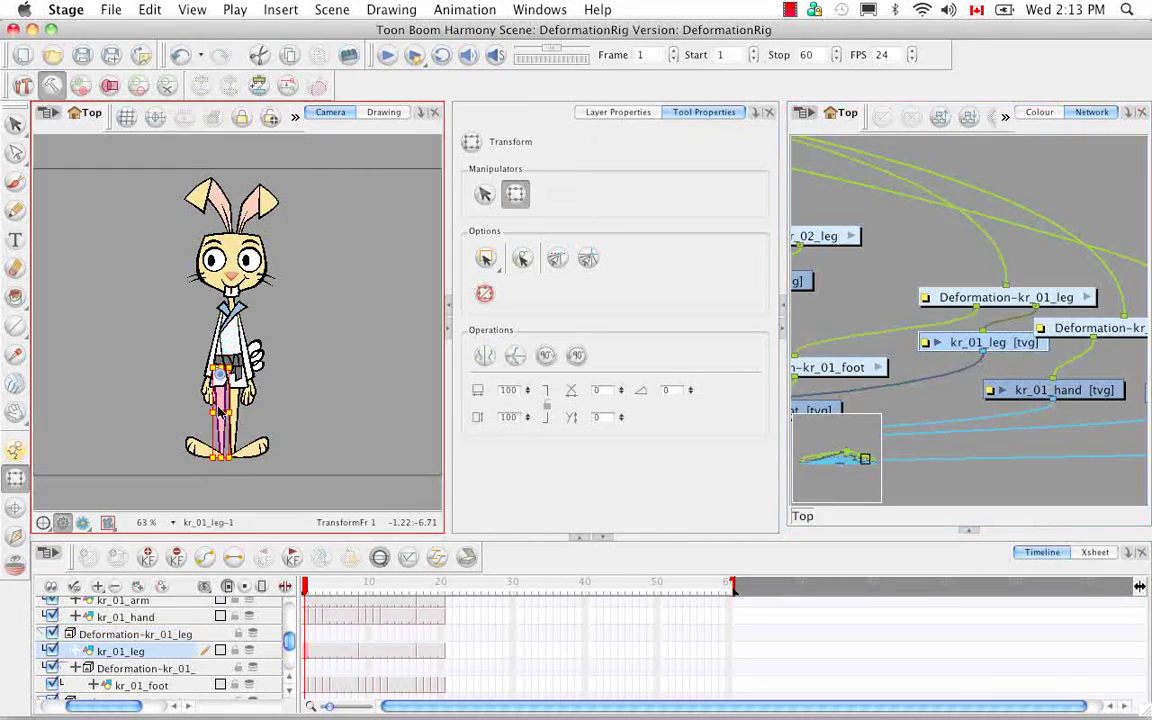
click(978, 303)
click(296, 117)
click(340, 146)
- Hide the kr_body layer to expose the tops of both legs
scroll(288, 505, up, 5)
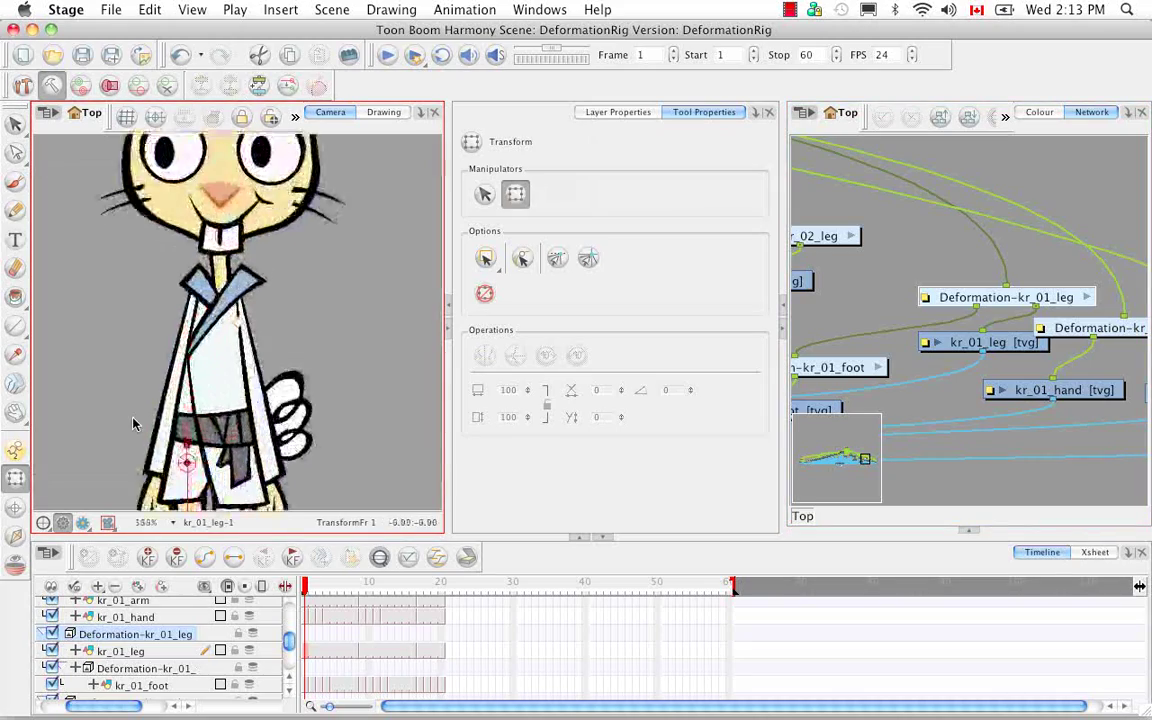
click(289, 677)
click(52, 601)
click(289, 691)
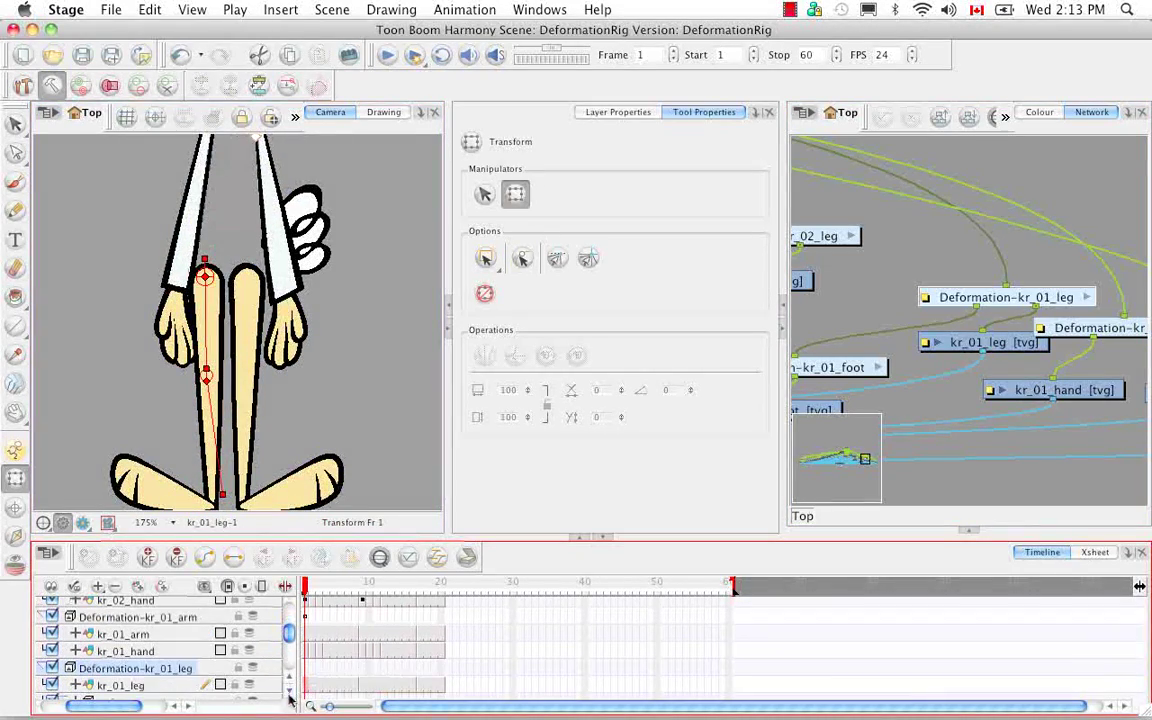
- Fit the kr_01_leg resting chain's hip, knee and ankle to the front-view leg and match the current deformation to it
drag(197, 281, 209, 227)
drag(232, 440, 226, 456)
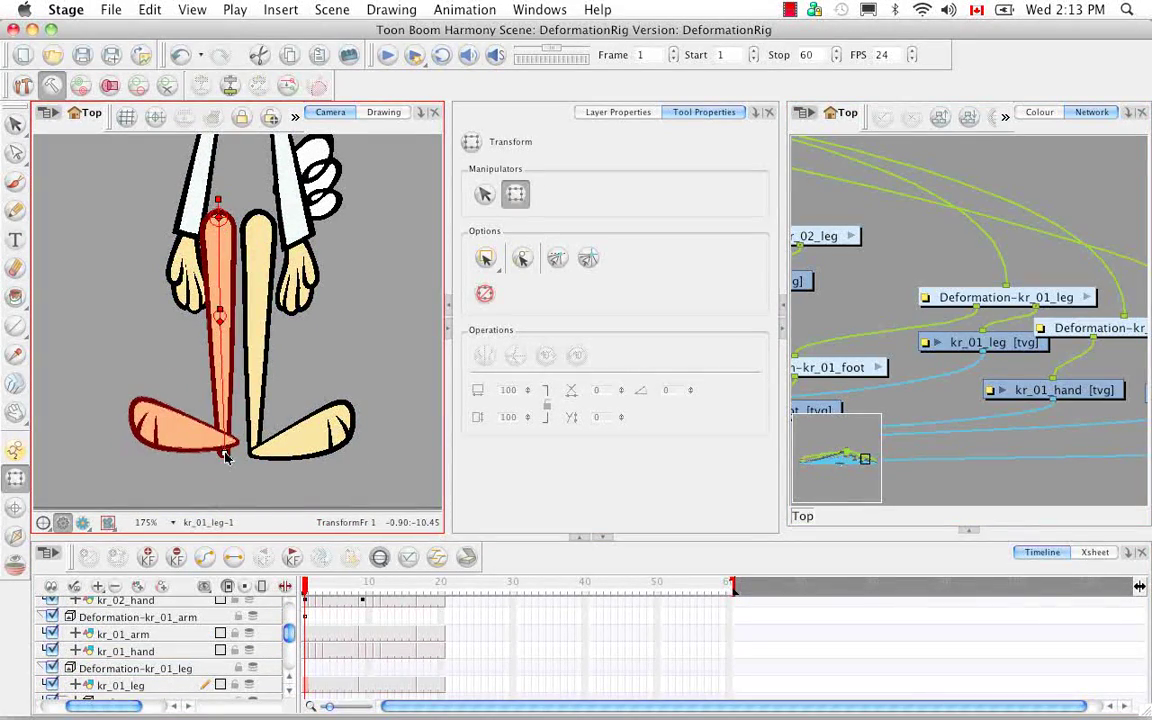
mouse_move(219, 311)
mouse_down()
mouse_move(225, 345)
mouse_move(219, 336)
mouse_up()
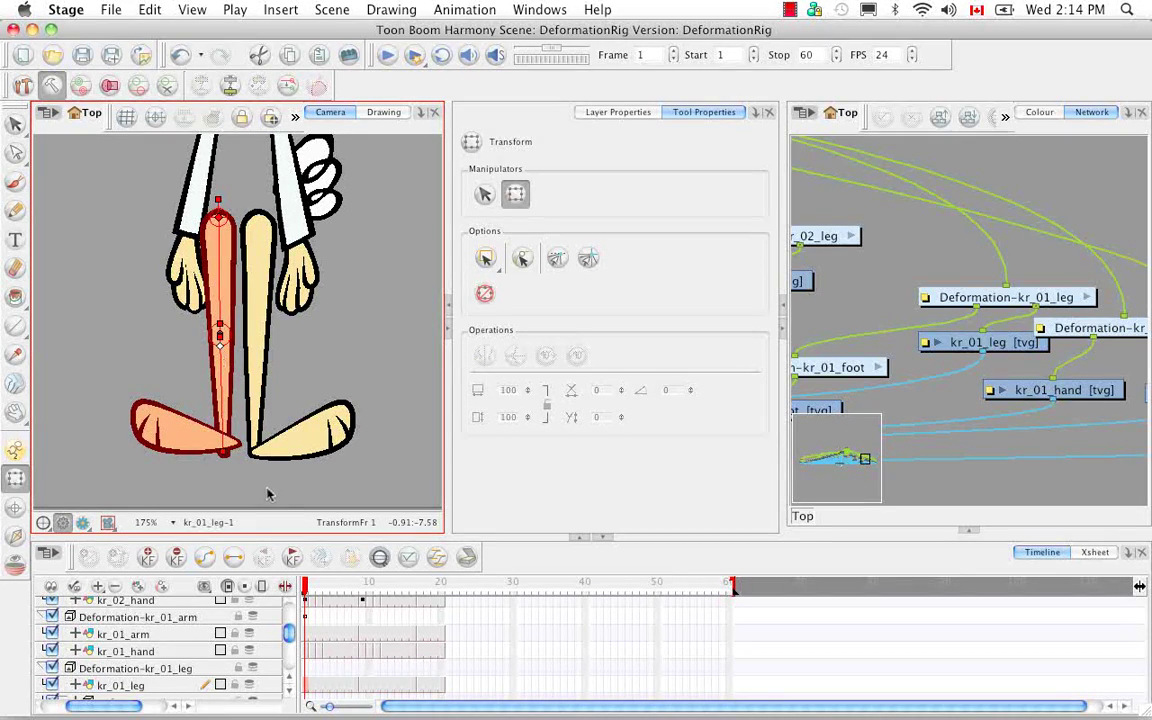
drag(220, 336, 220, 331)
drag(224, 452, 246, 458)
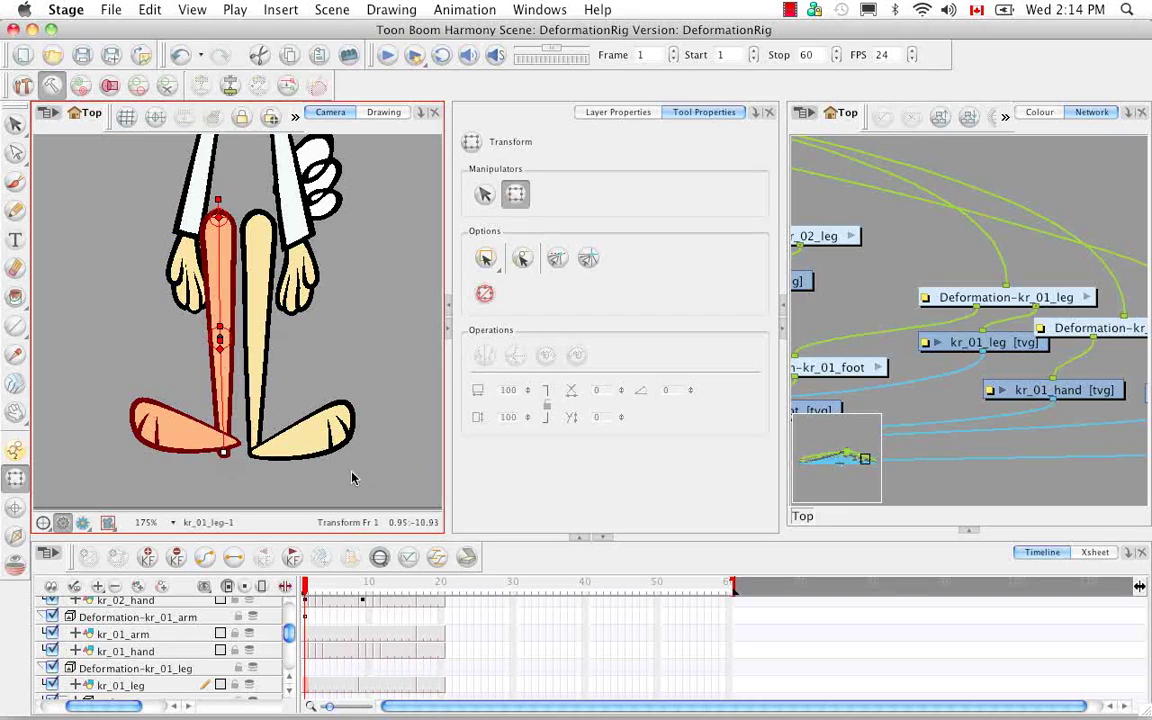
click(1008, 298)
click(289, 88)
- On frame 9, fit the kr_01_leg resting chain to the quarter-view leg and match the current deformation to it
drag(304, 587, 363, 588)
click(214, 219)
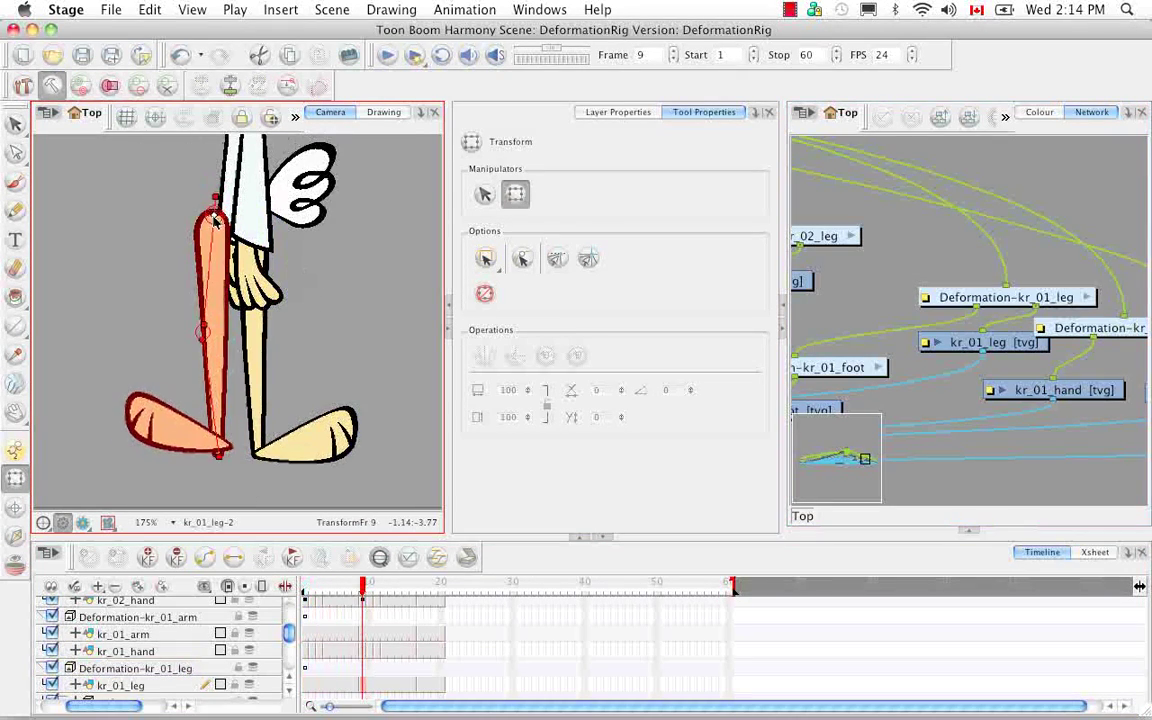
drag(214, 219, 217, 453)
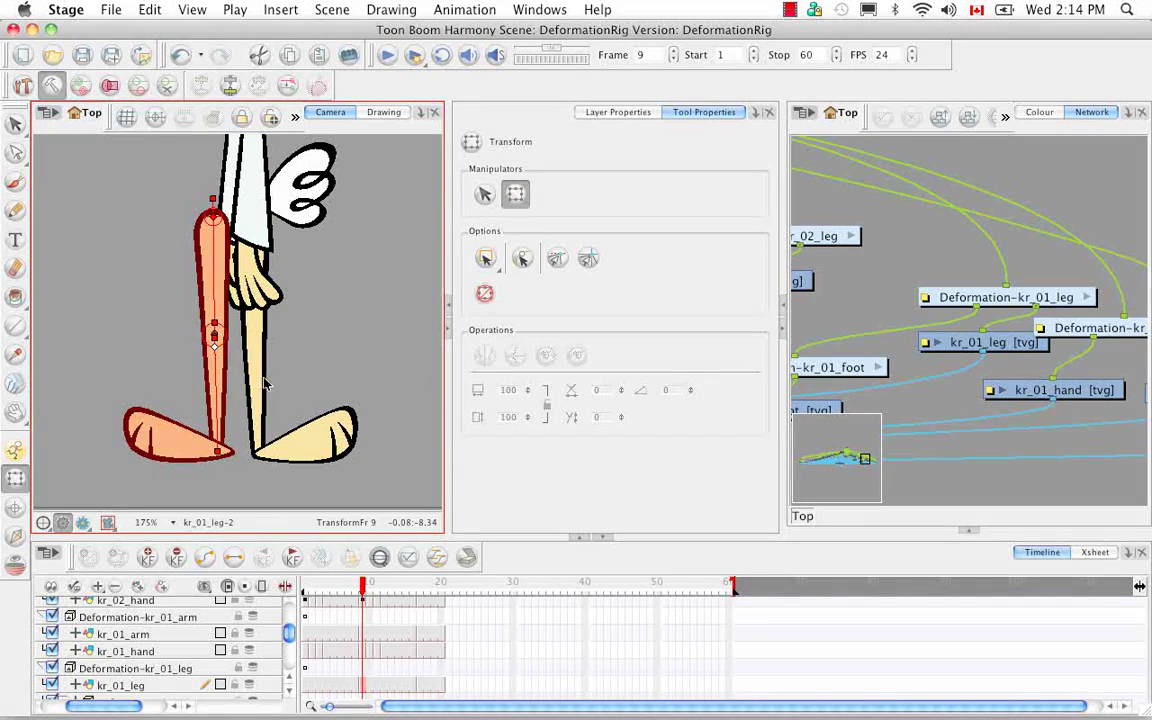
mouse_move(216, 325)
mouse_down()
mouse_move(206, 330)
mouse_move(215, 328)
mouse_up()
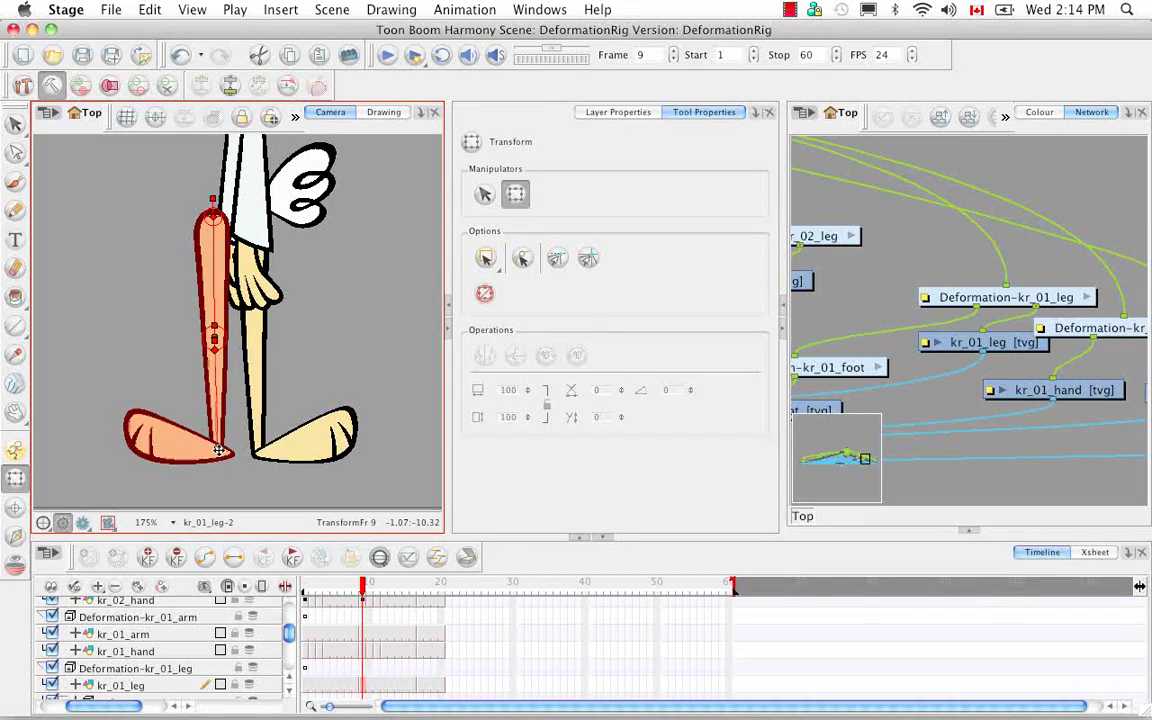
scroll(283, 700, down, 2)
click(51, 685)
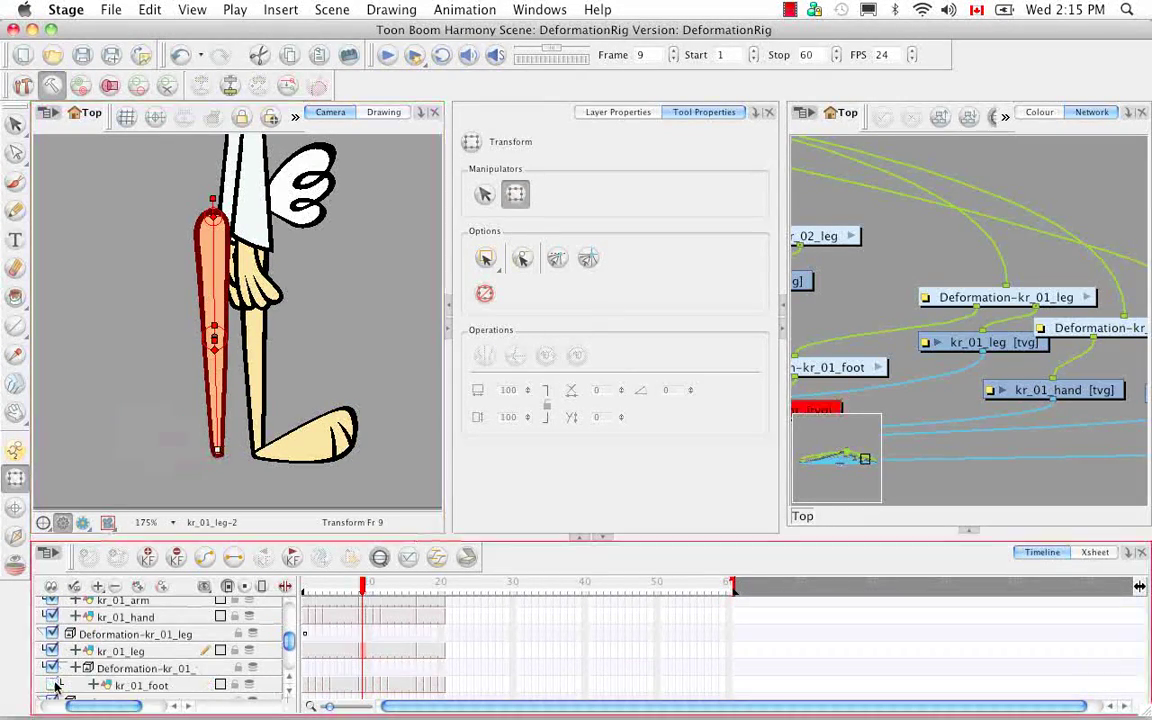
click(51, 685)
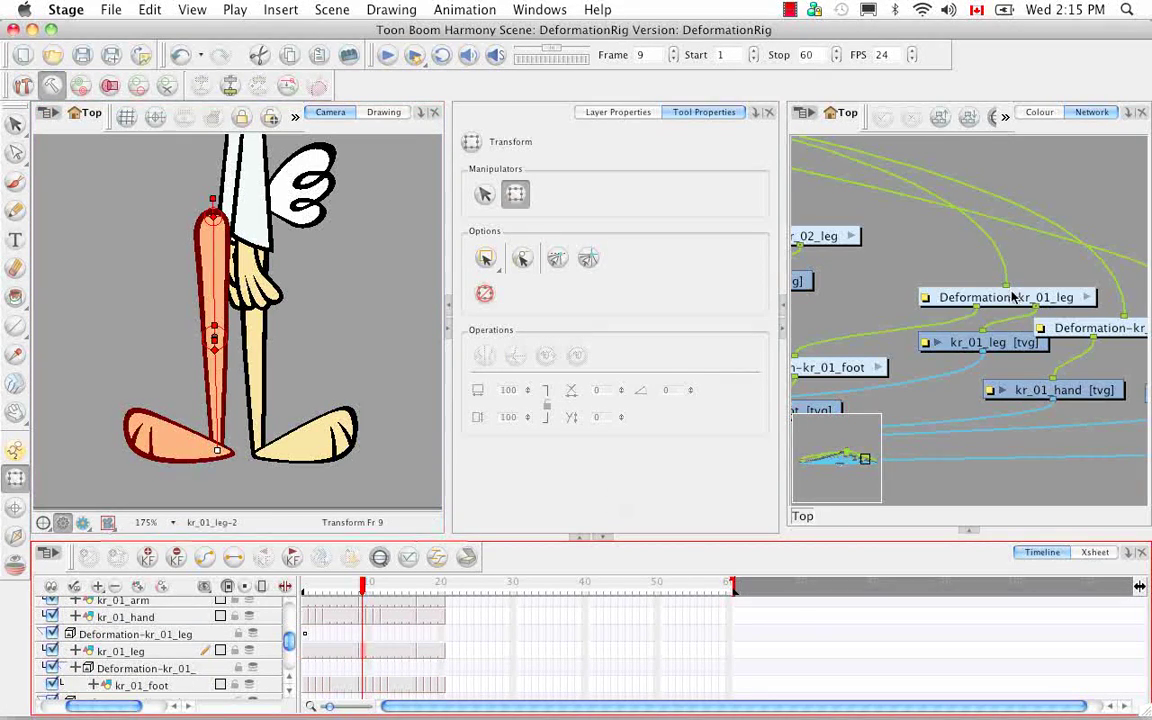
- On frame 17, hide the kr_02_arm and kr_02_hand layers that cover the leg
click(421, 590)
scroll(55, 617, up, 3)
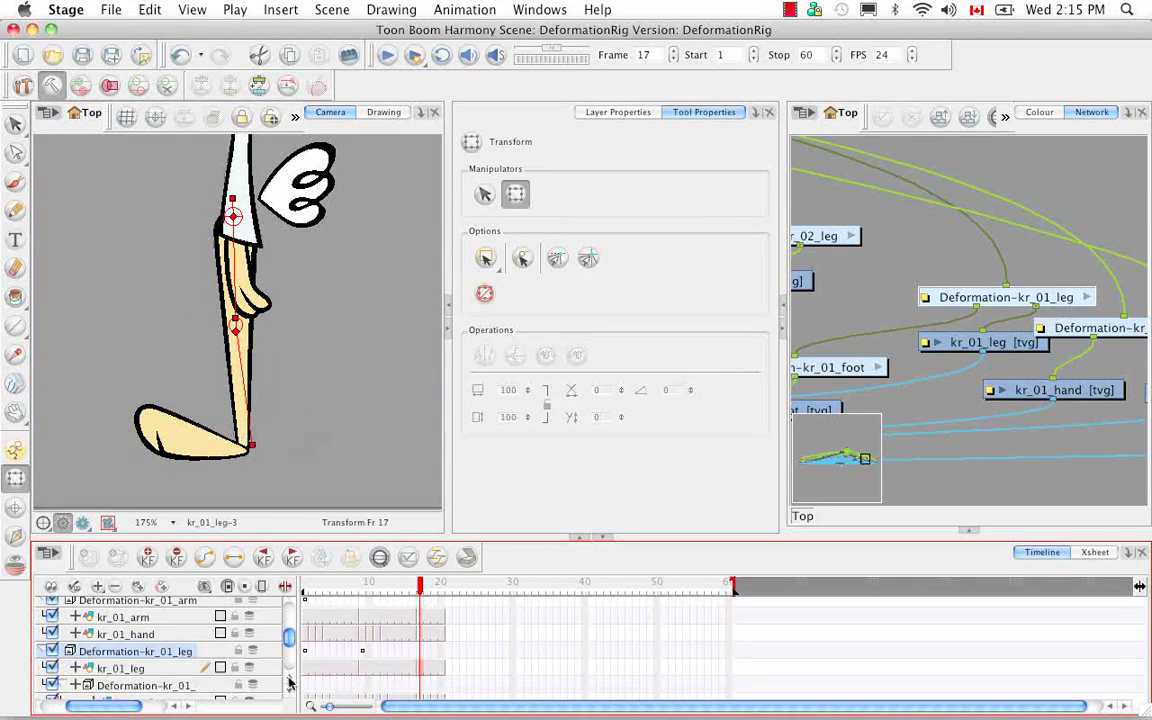
click(51, 617)
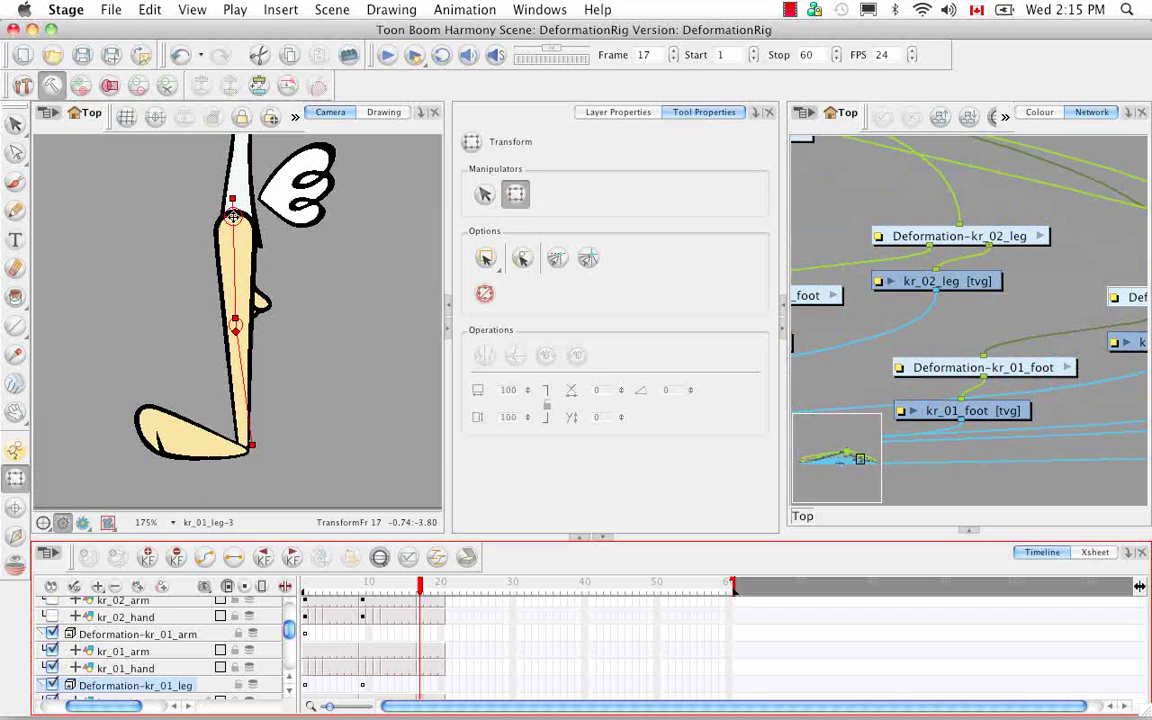
- Fit the kr_01_leg resting chain's hip, knee and ankle to the side-view leg
click(235, 218)
drag(236, 325, 238, 337)
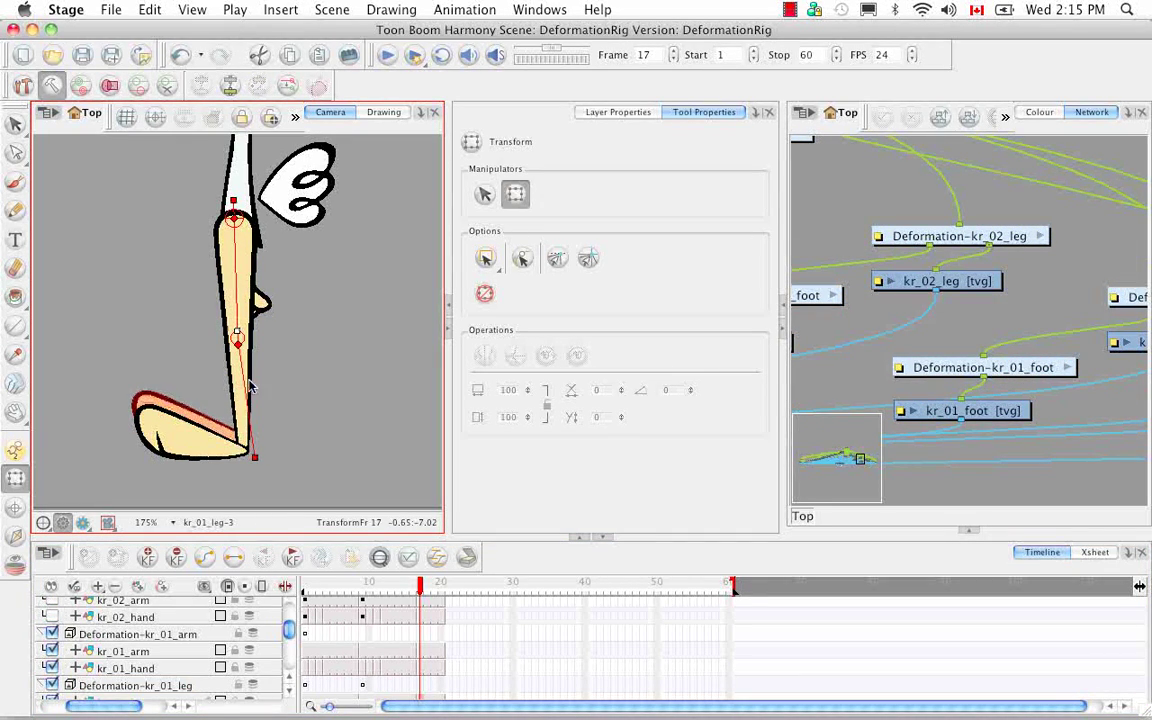
drag(252, 388, 246, 453)
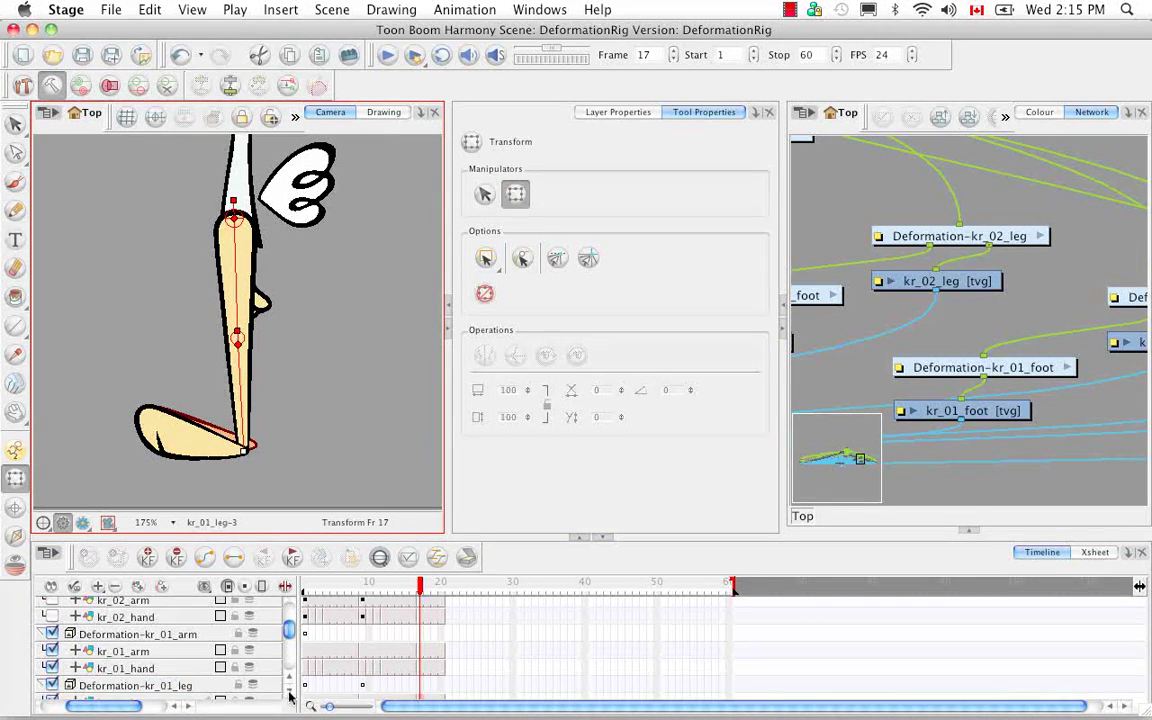
- Return to frame 1 and select the Deformation-kr_02_leg group
scroll(290, 697, down, 5)
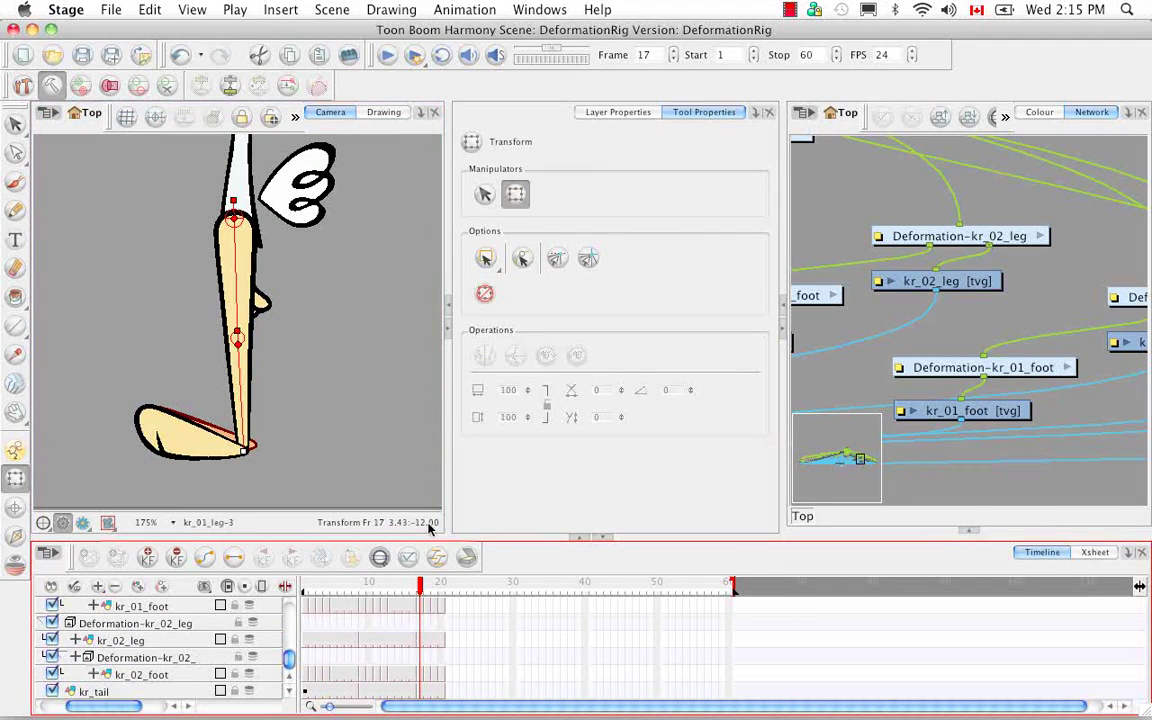
click(966, 236)
key(shift+comma)
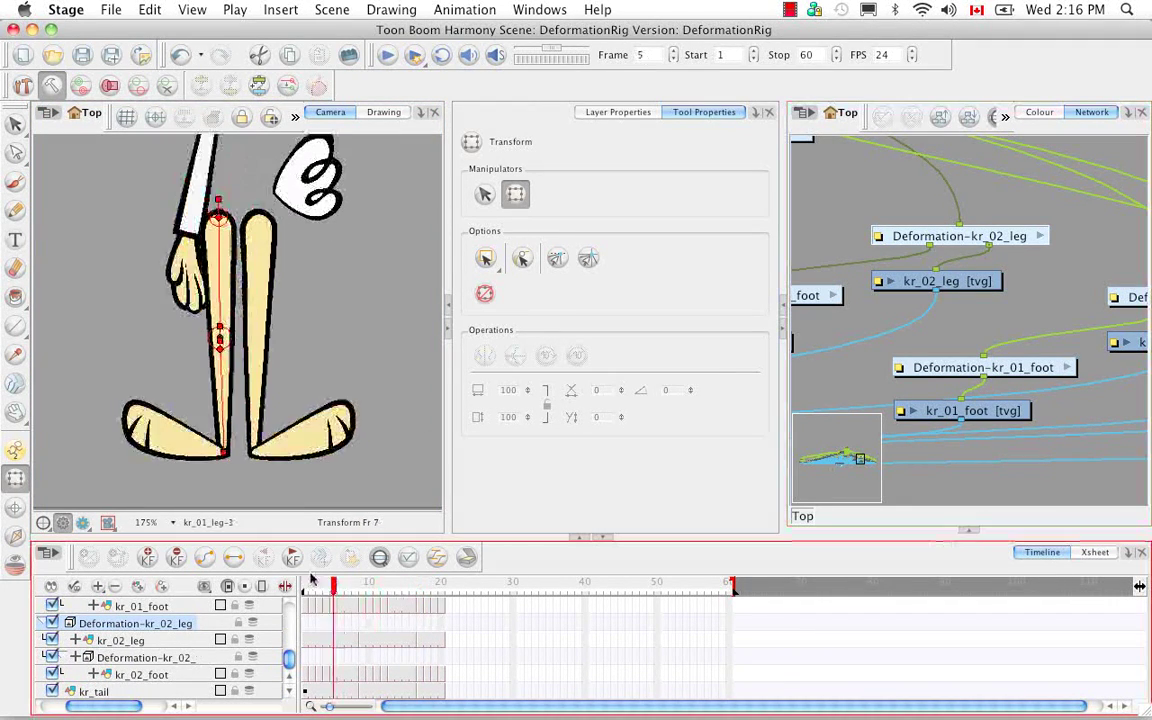
scroll(177, 623, up, 1)
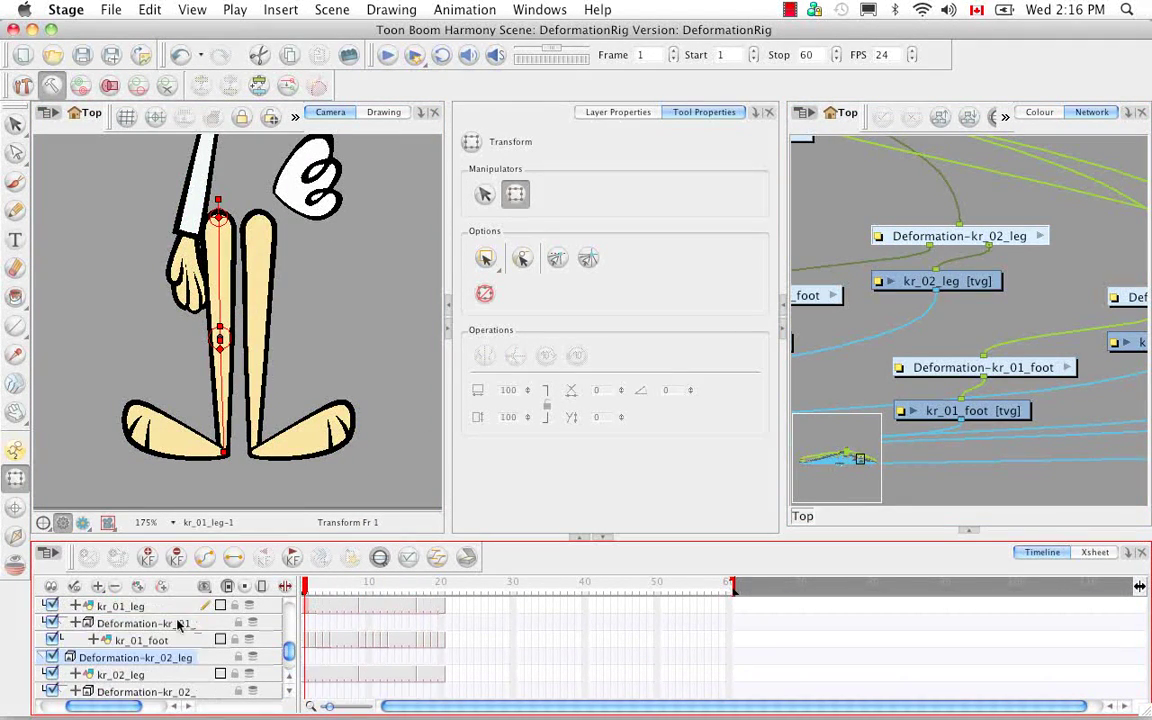
scroll(82, 643, up, 2)
click(290, 692)
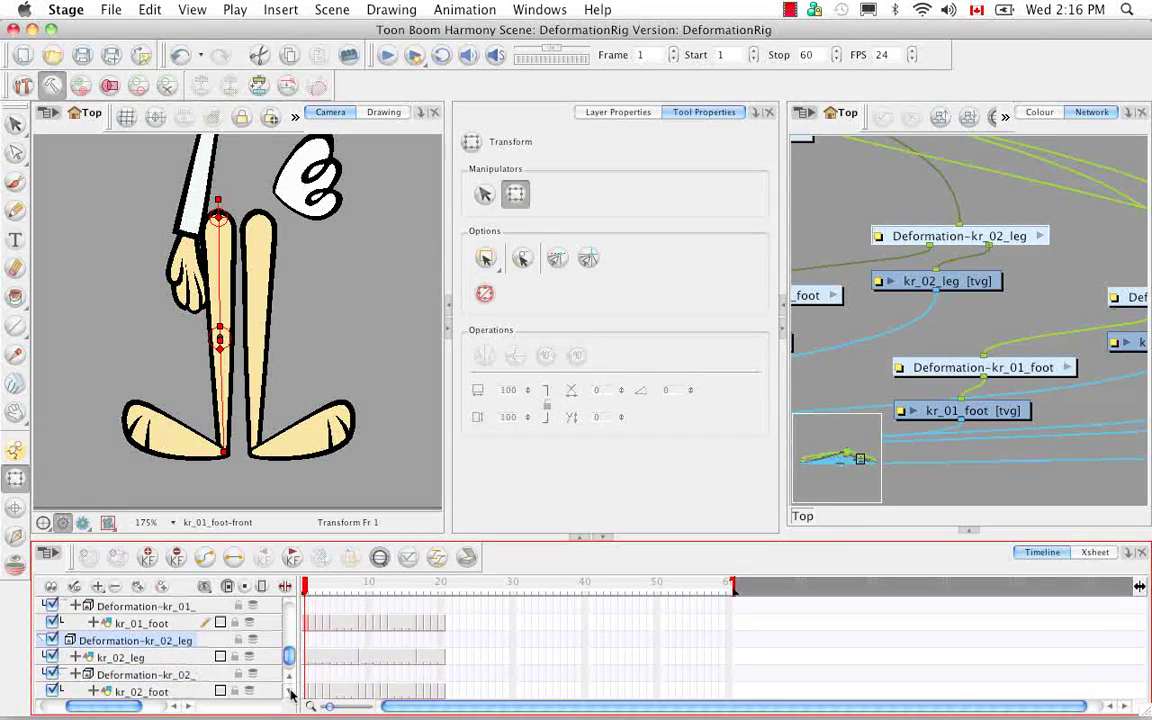
click(193, 660)
scroll(1000, 300, left, 3)
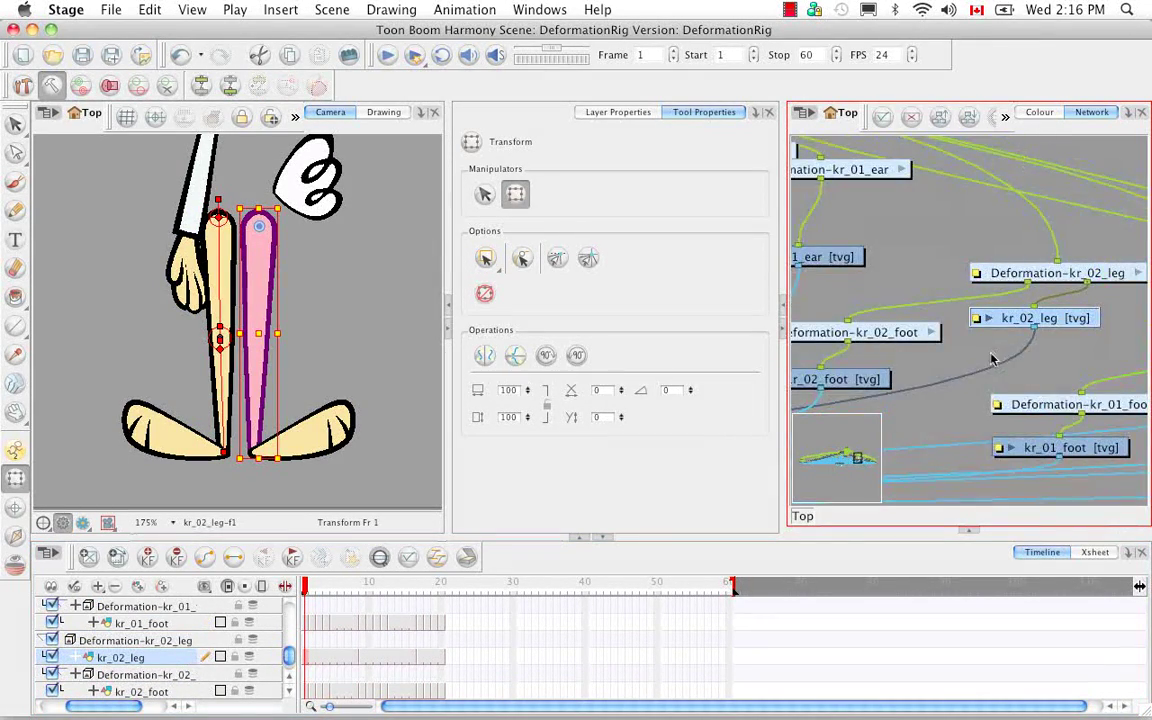
scroll(1021, 284, right, 2)
click(1018, 272)
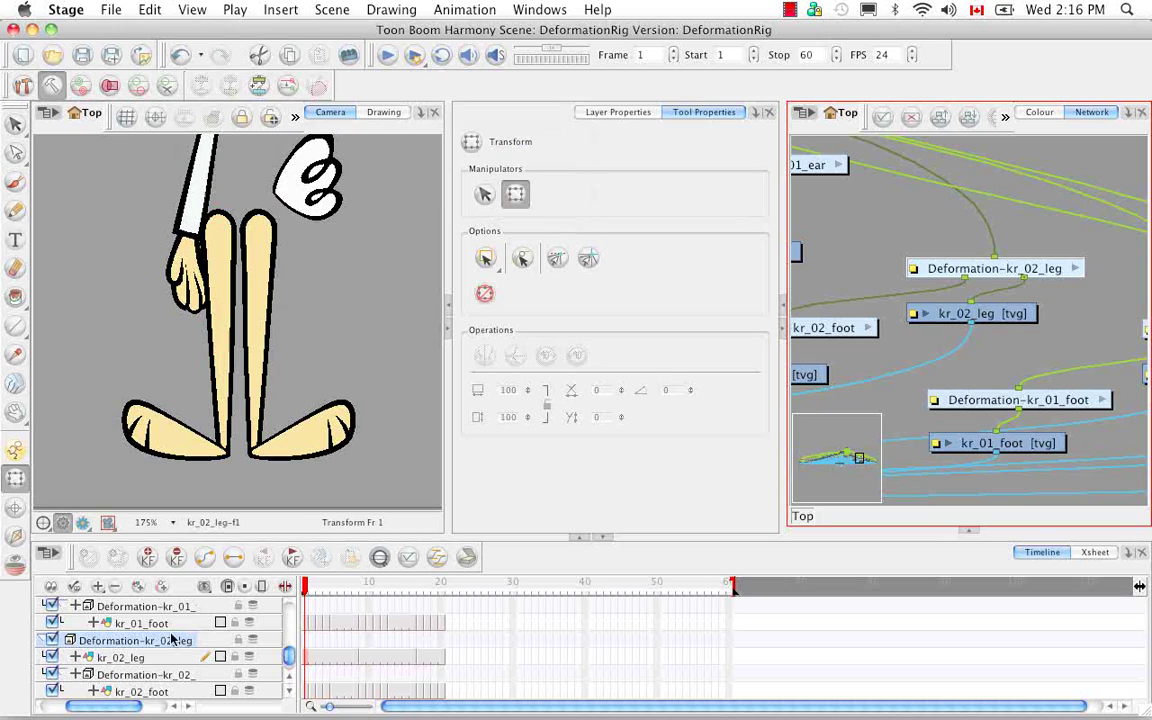
- Display only the kr_02_leg deformation controls and fit the resting chain's hip and knee to the front-view leg
click(255, 373)
click(188, 640)
click(295, 117)
click(330, 145)
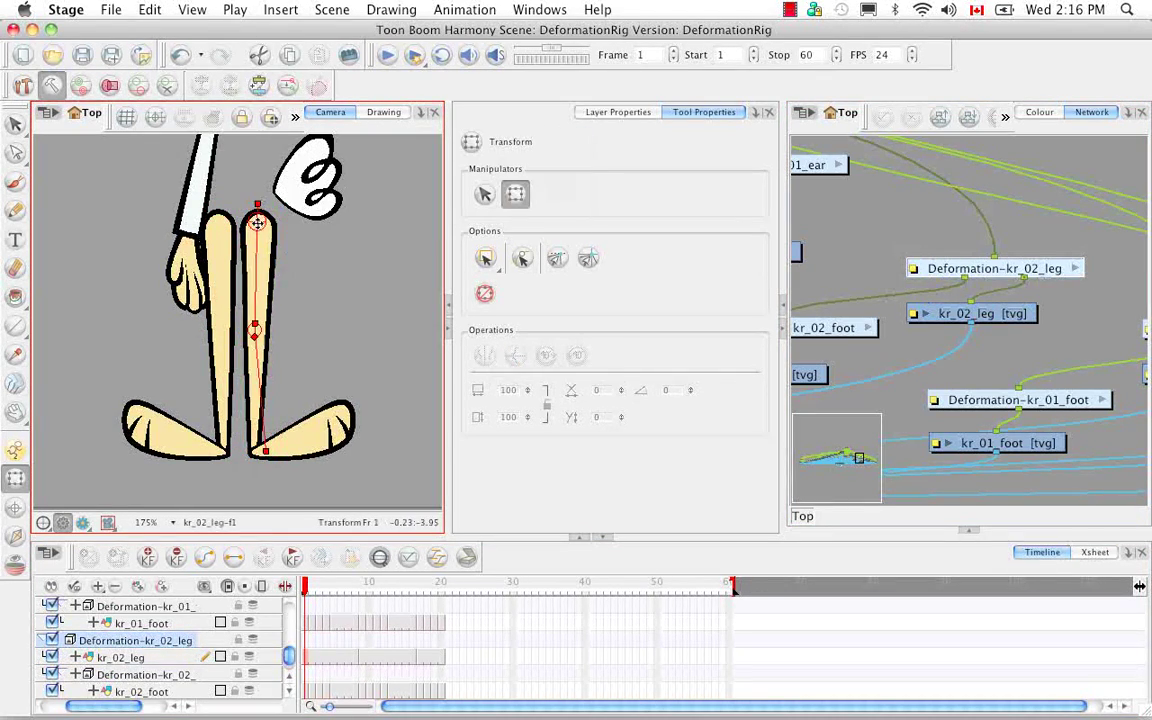
click(259, 218)
drag(256, 320, 256, 335)
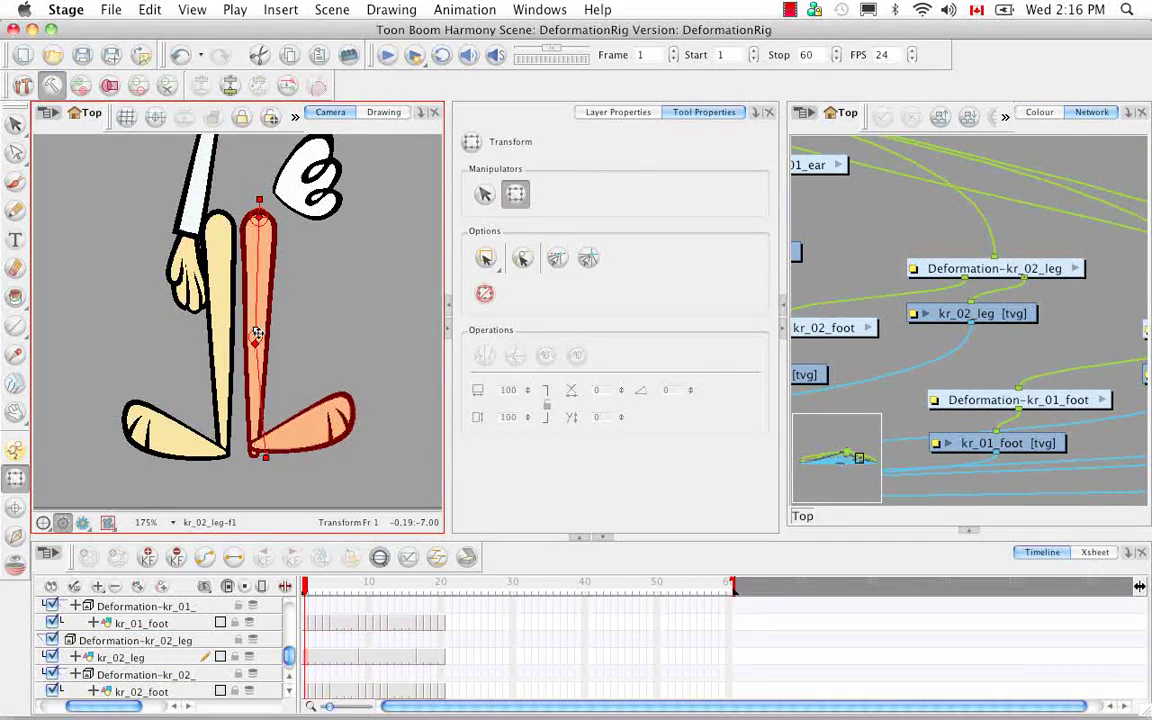
- Display the kr_01_leg deformation controls alongside the kr_02_leg controls on frame 1 for comparison
scroll(257, 677, up, 3)
click(160, 625)
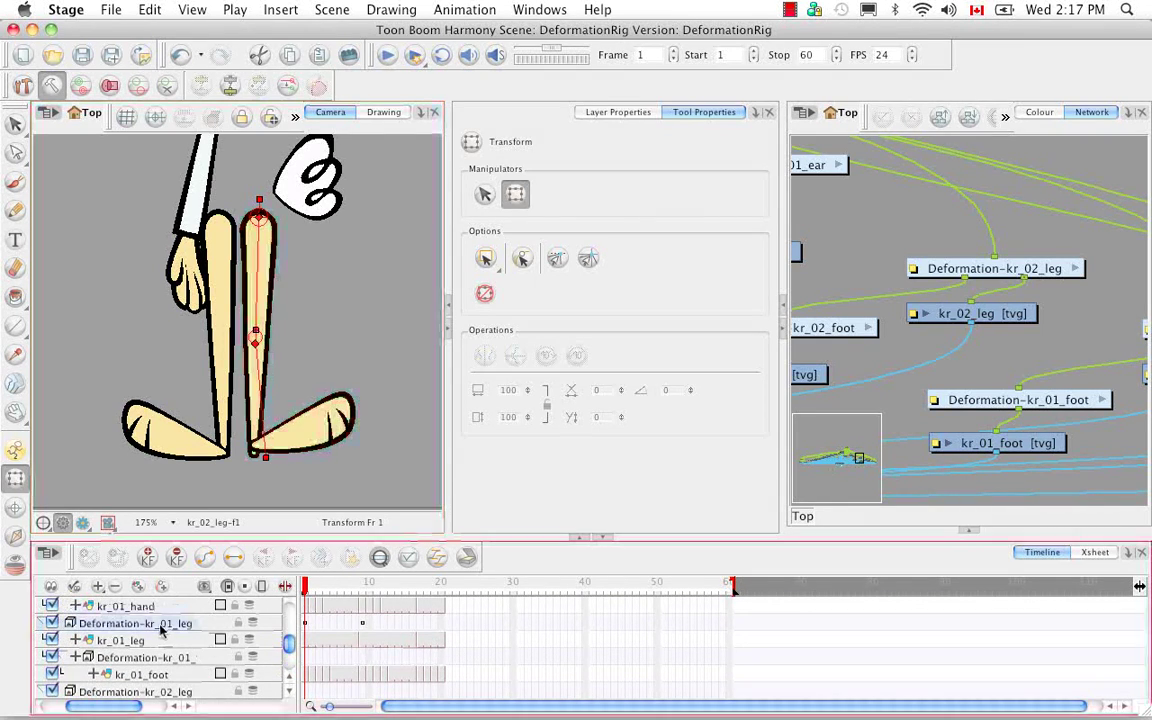
click(295, 117)
click(300, 146)
scroll(288, 683, down, 3)
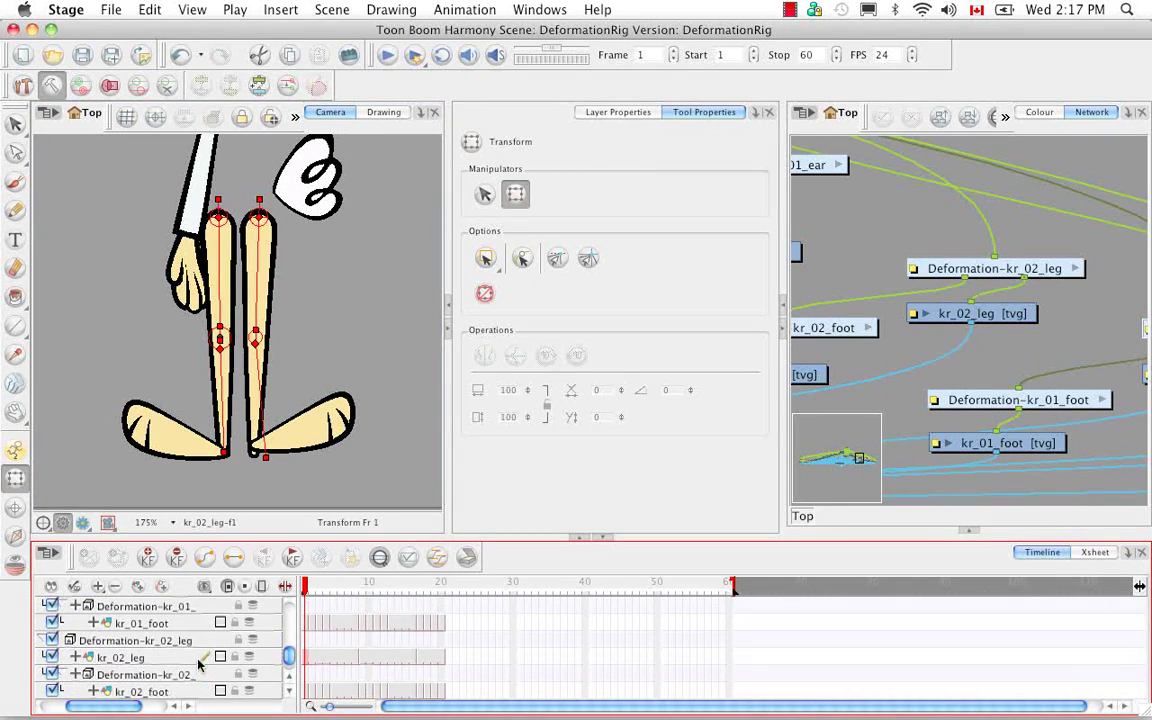
- Adjust the kr_02_leg resting chain's knee and ankle to match the front-view leg
click(257, 333)
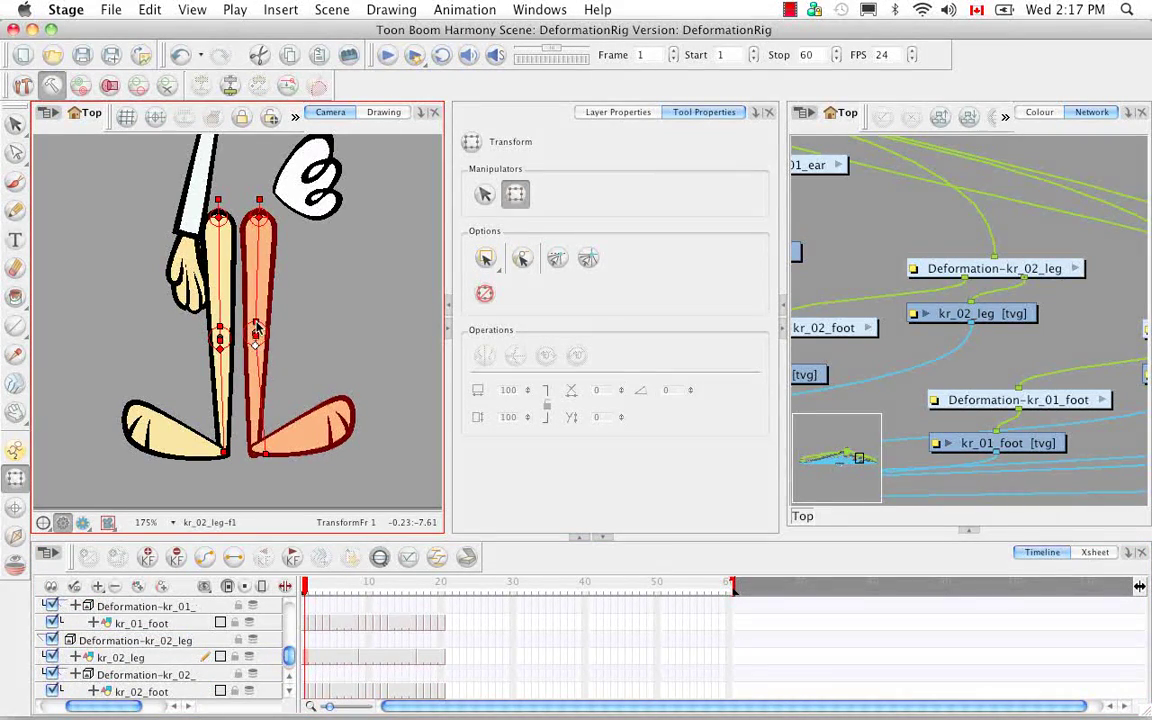
drag(255, 323, 257, 329)
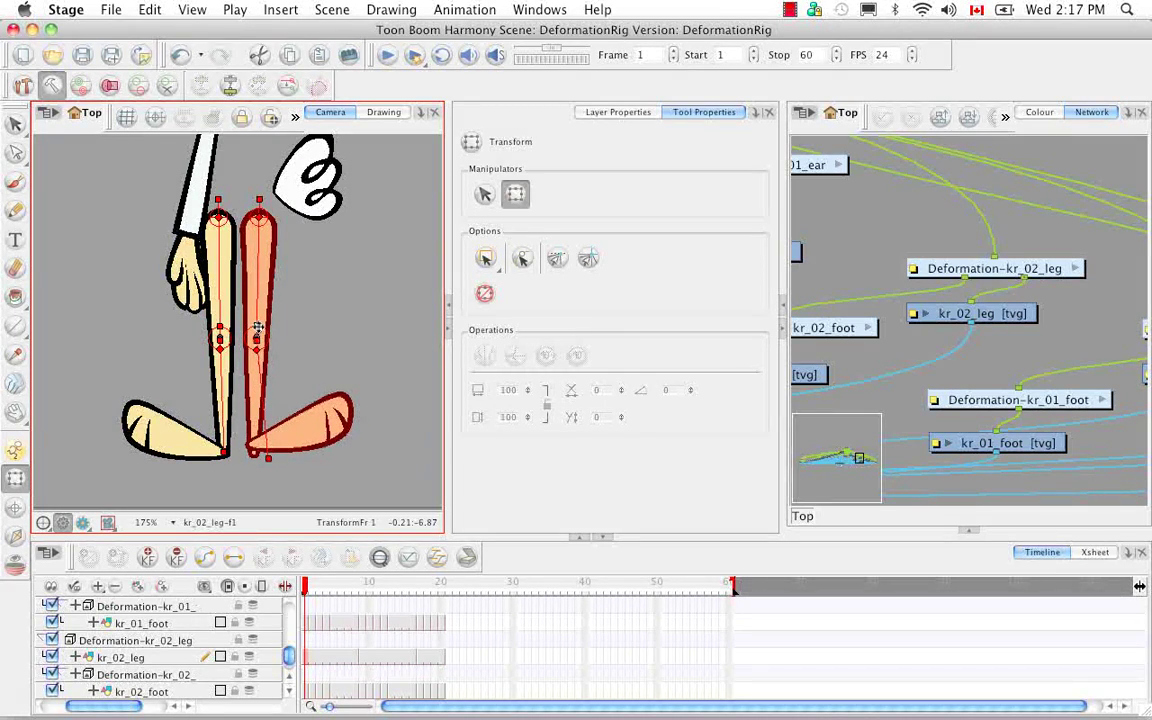
drag(262, 413, 255, 456)
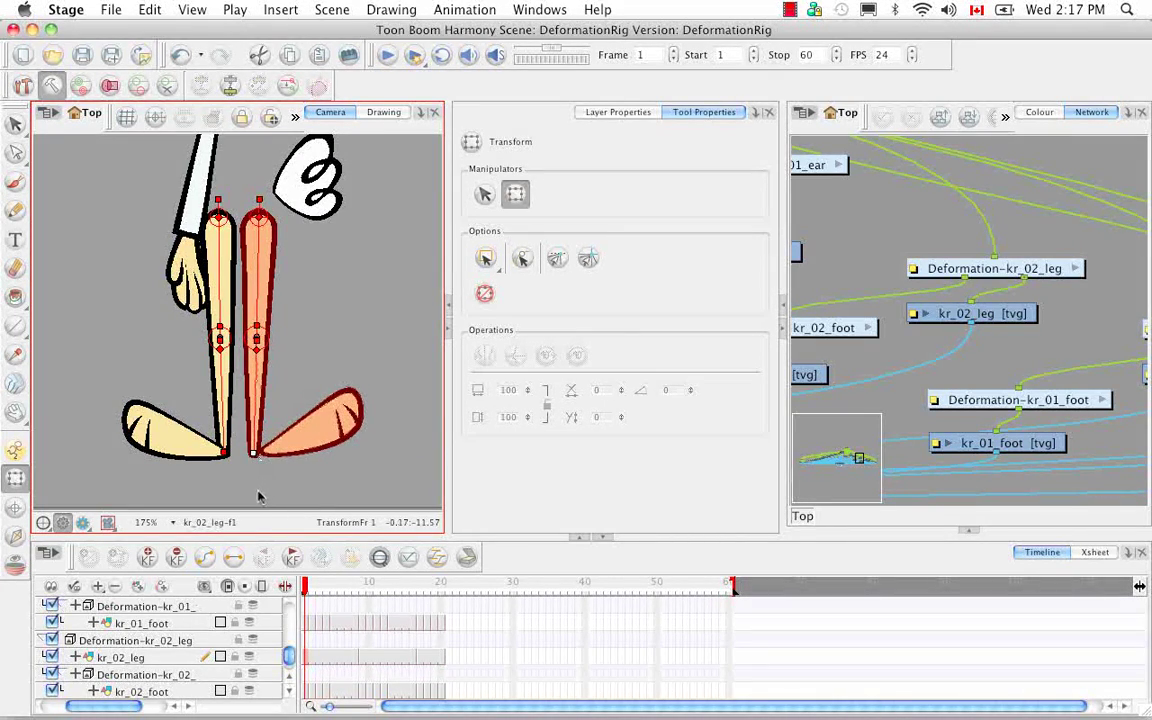
- On frame 9, fit the kr_02_leg resting chain's hip, knee and ankle to the quarter-view leg and keyframe its deformation group
click(365, 590)
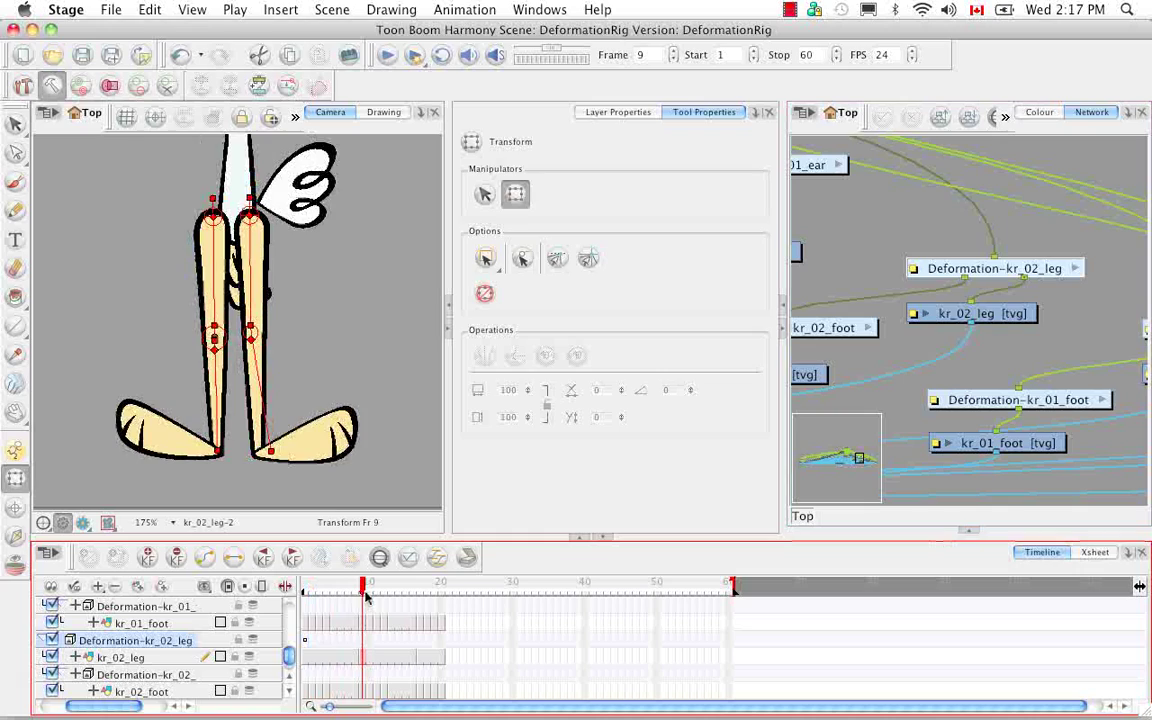
click(251, 214)
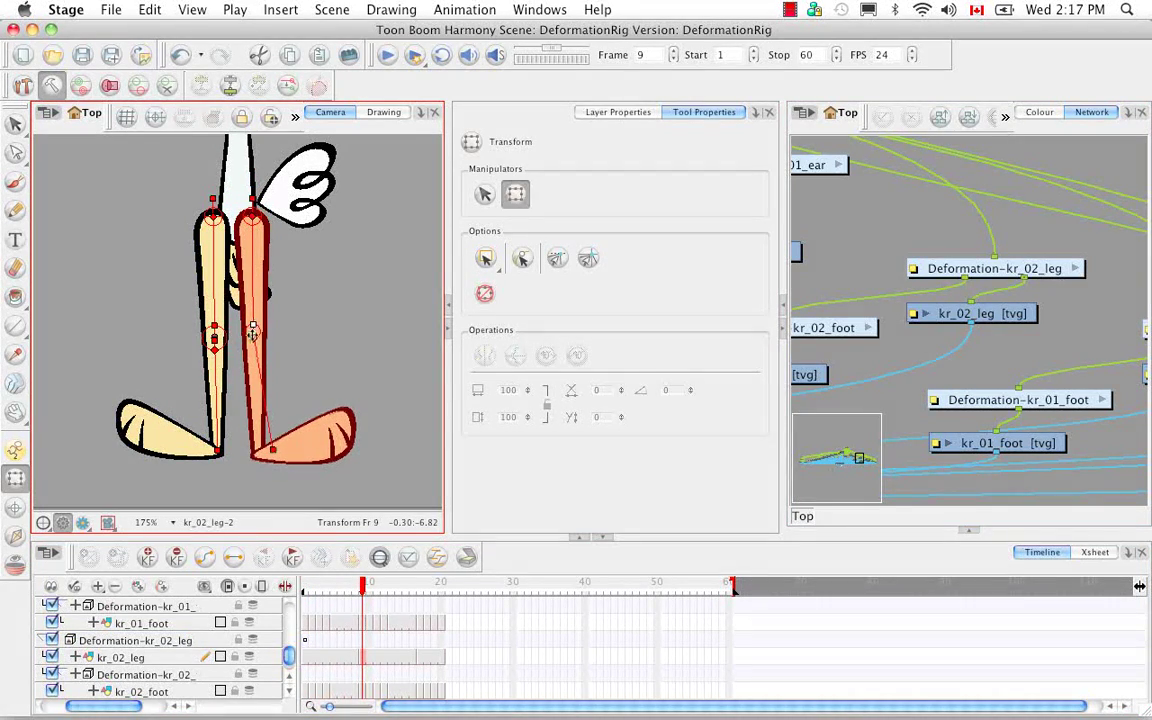
mouse_move(254, 325)
mouse_down()
mouse_move(254, 346)
mouse_move(254, 326)
mouse_up()
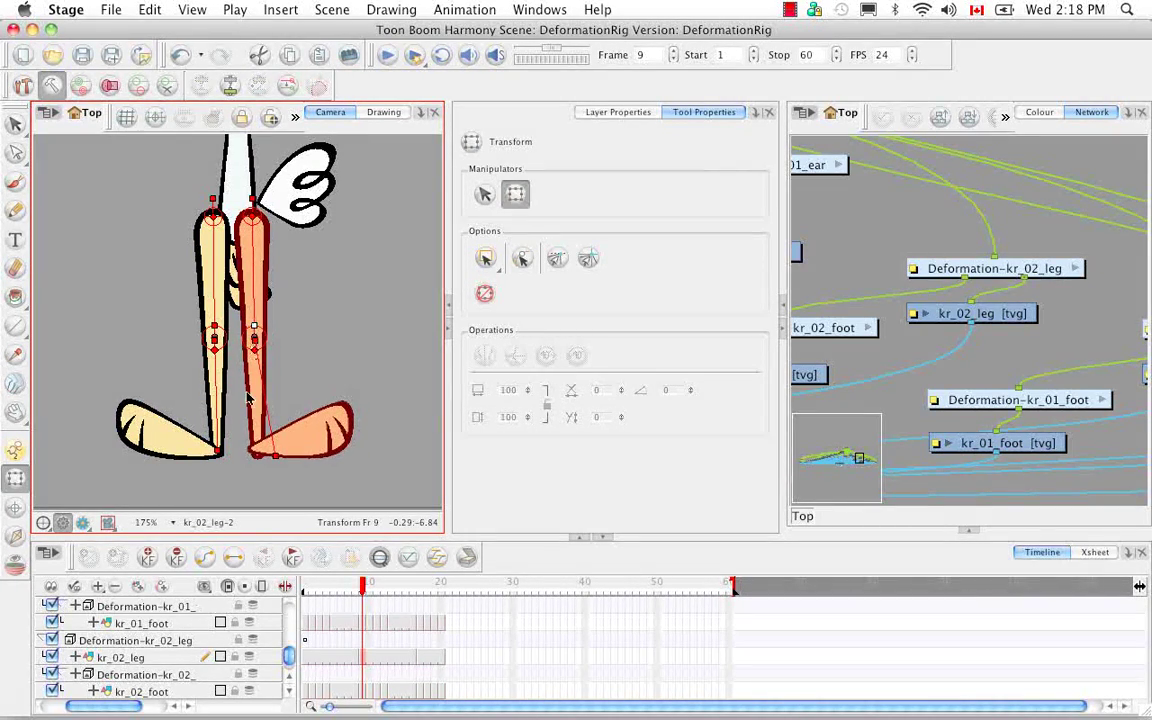
drag(264, 455, 257, 455)
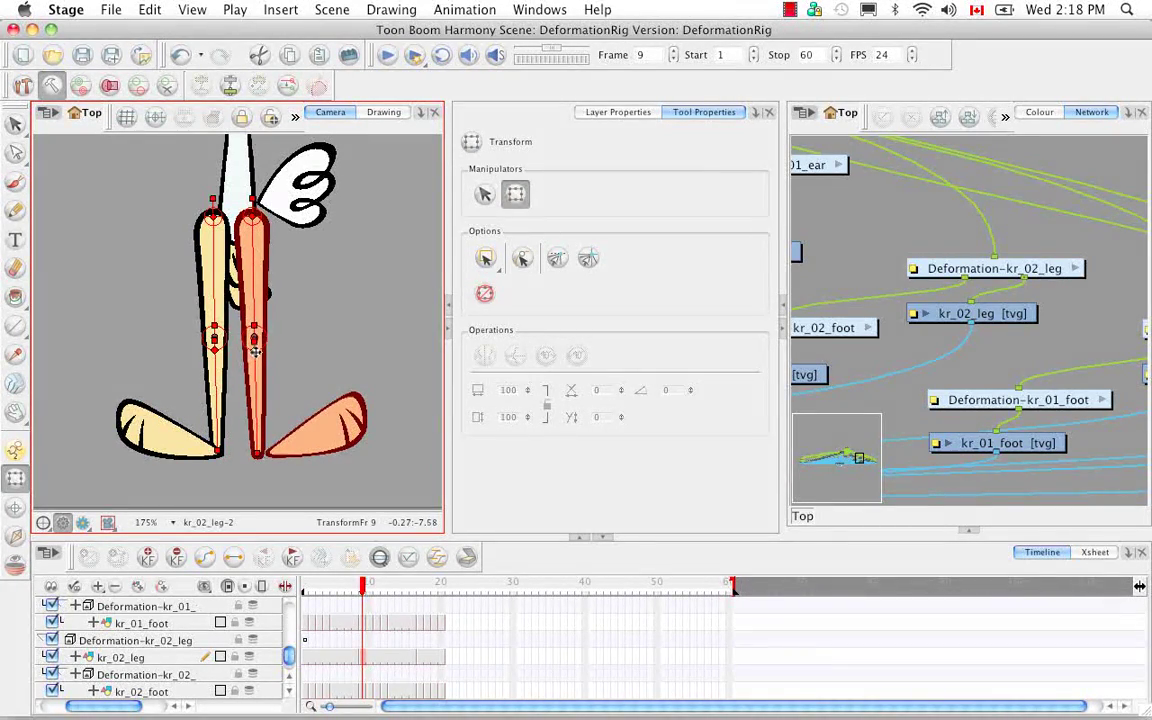
click(975, 271)
click(292, 82)
- Fit the kr_02_leg resting chain's hip, knee and ankle to the side-view leg and keyframe its deformation group on frame 17
drag(363, 588, 427, 588)
click(245, 217)
drag(245, 217, 234, 198)
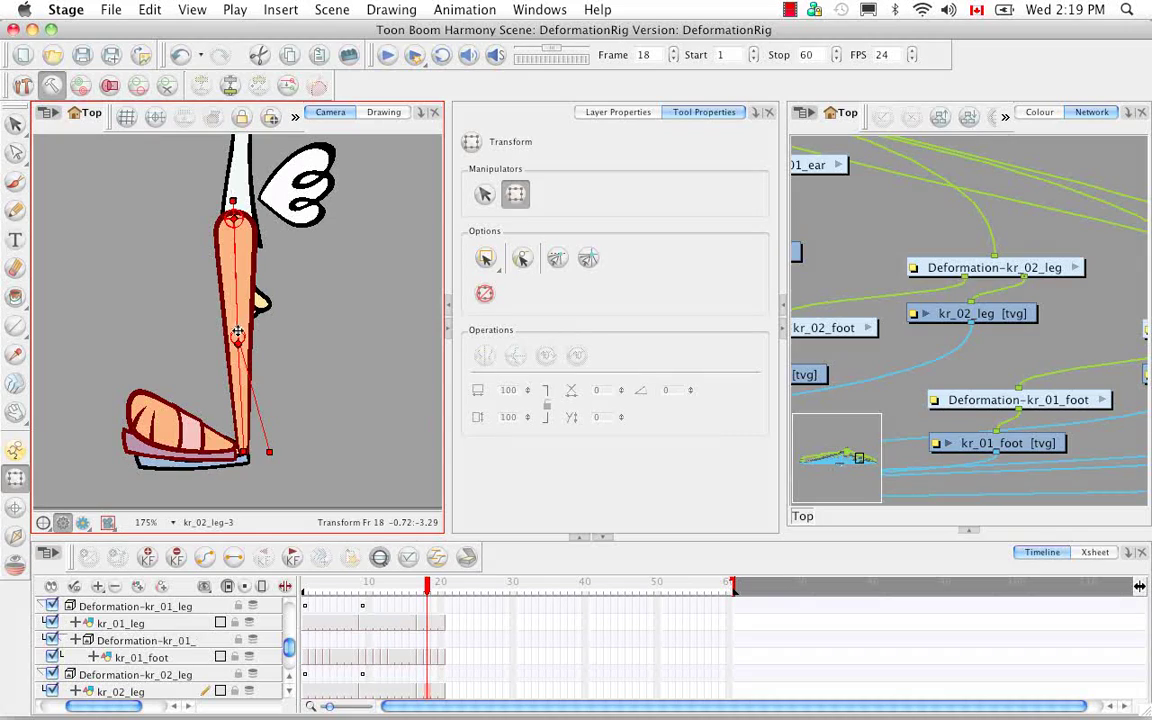
drag(237, 331, 236, 331)
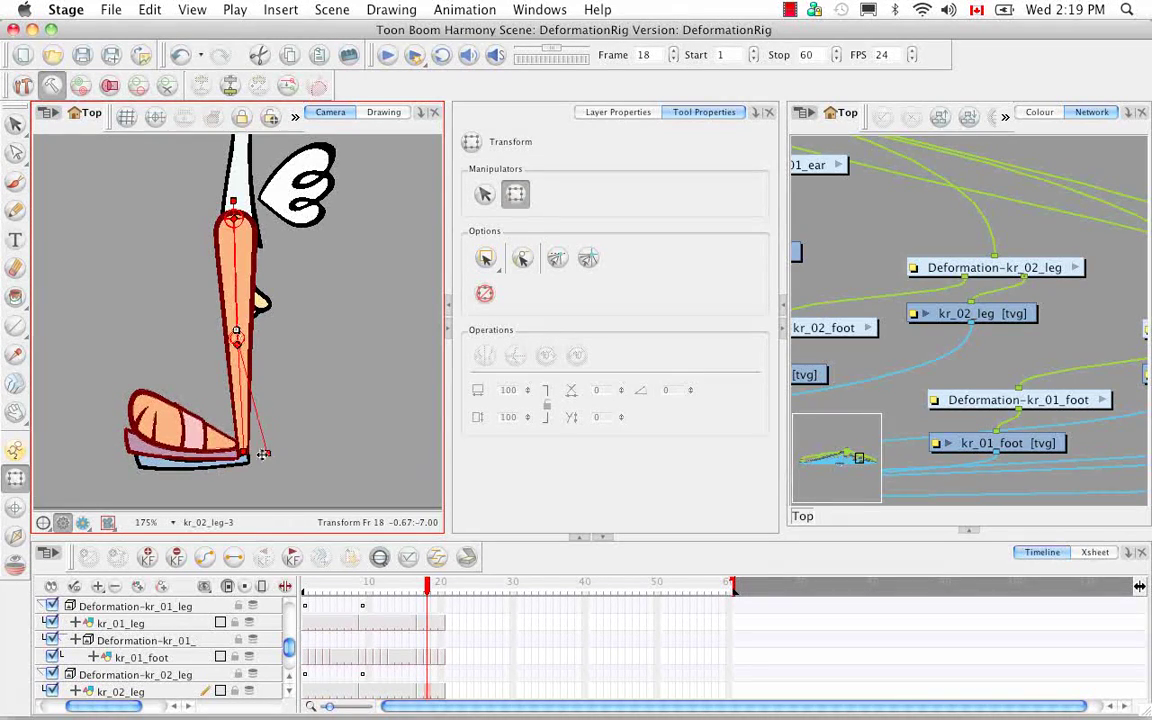
scroll(262, 454, up, 3)
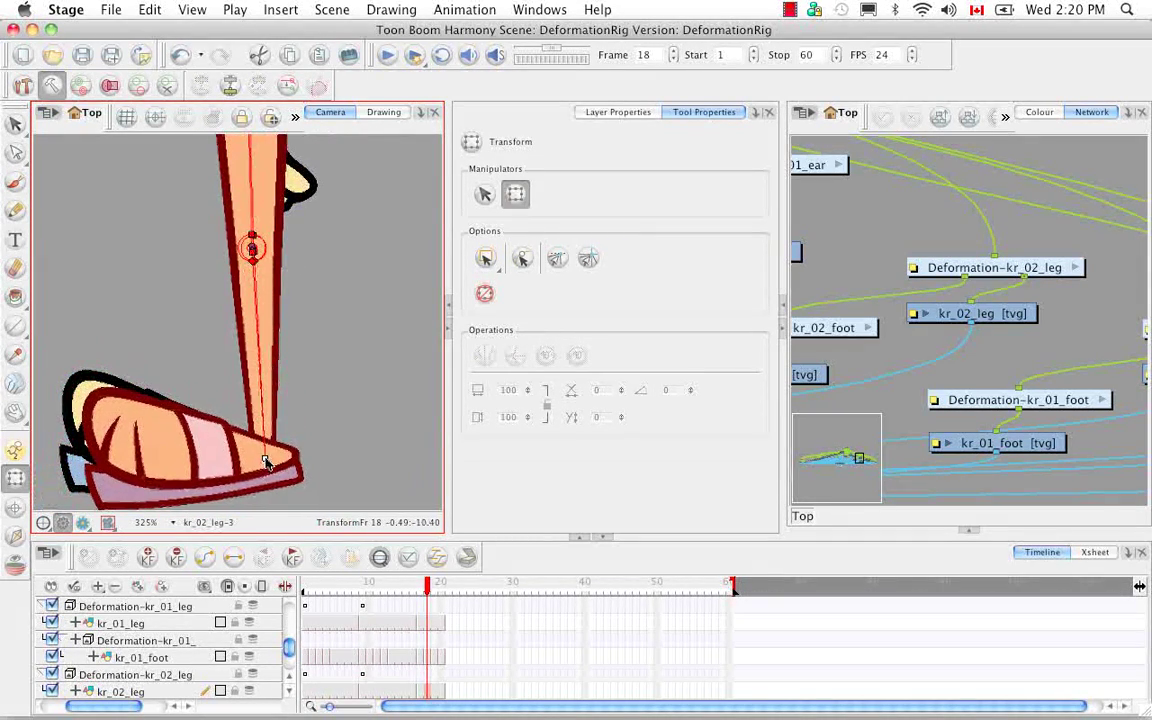
mouse_move(254, 236)
mouse_down()
mouse_move(252, 246)
mouse_move(253, 226)
mouse_up()
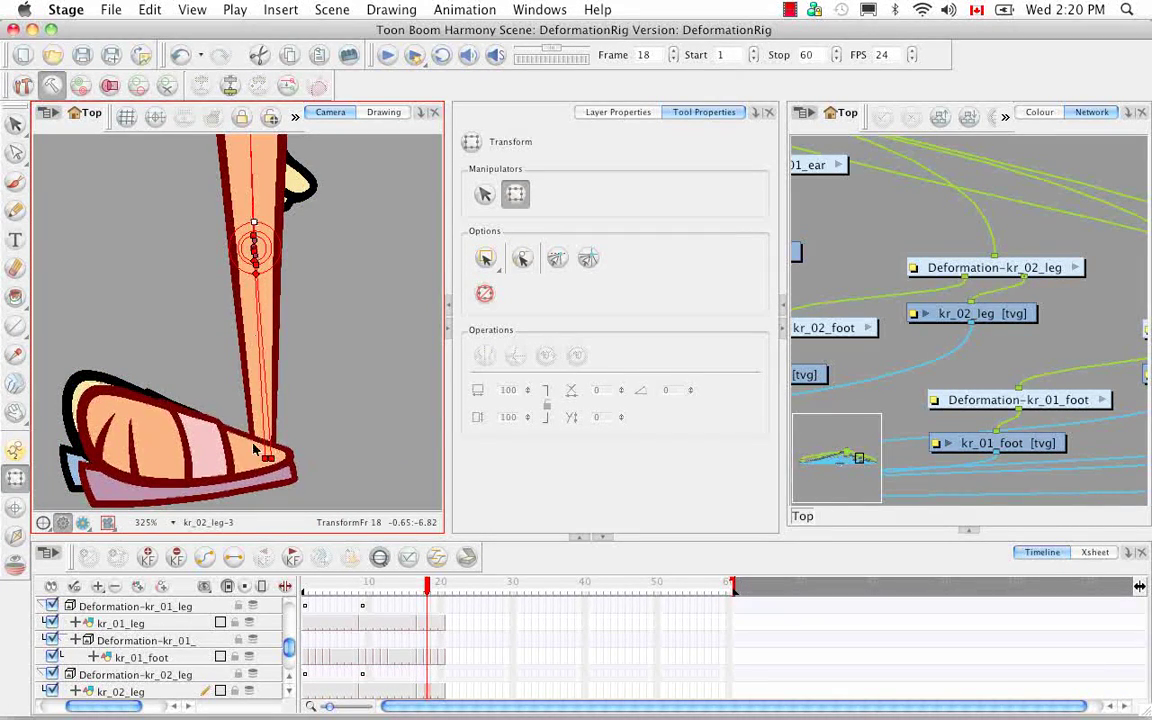
drag(254, 450, 292, 459)
scroll(284, 462, down, 3)
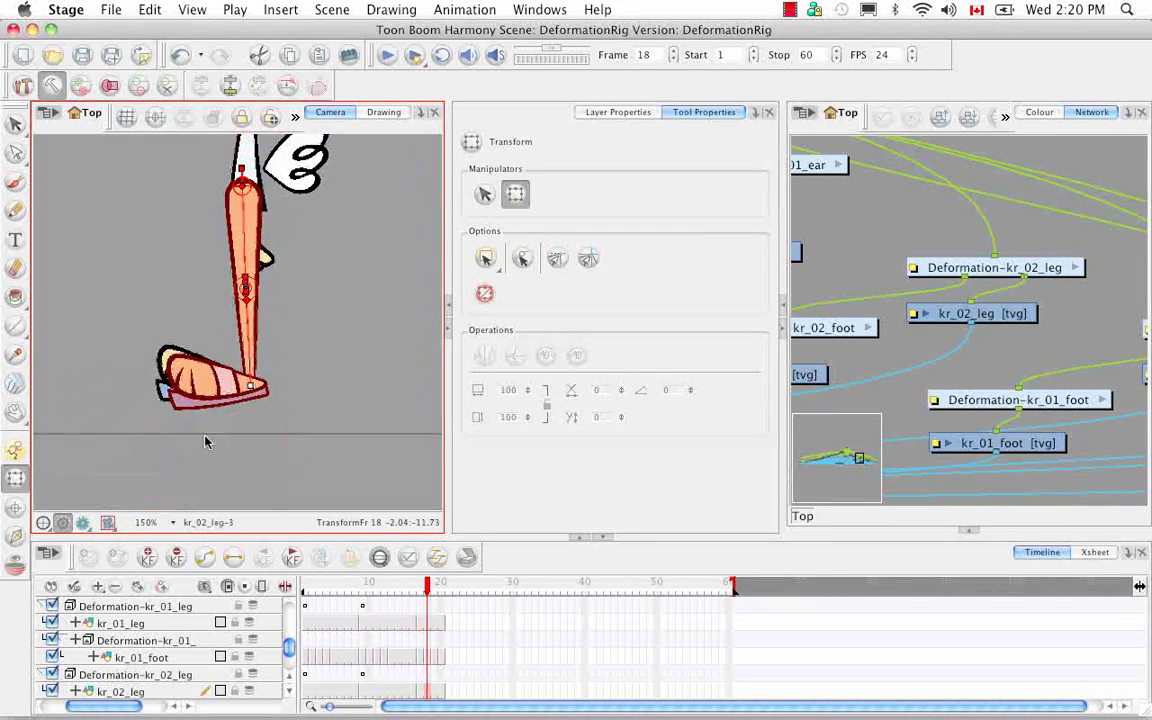
key(comma)
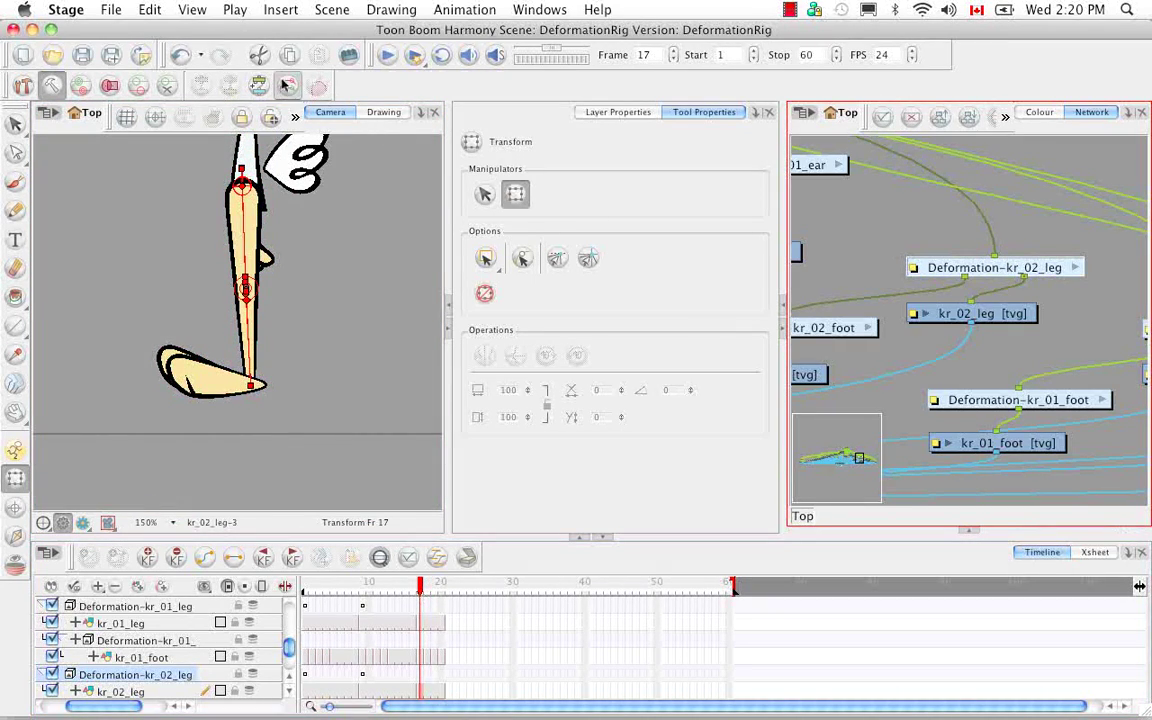
- On frame 17, hide all deformation controls, redisplay the kr_01_leg chain and align its knee with the side-view leg
click(295, 116)
click(386, 167)
click(174, 610)
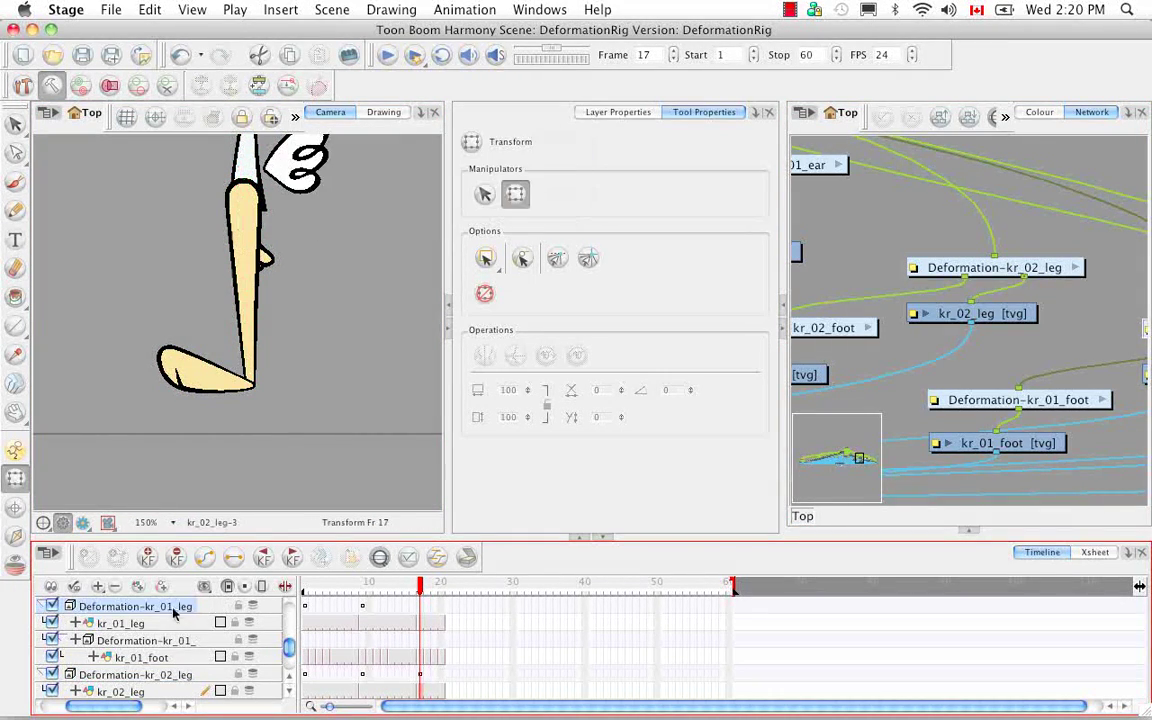
click(244, 290)
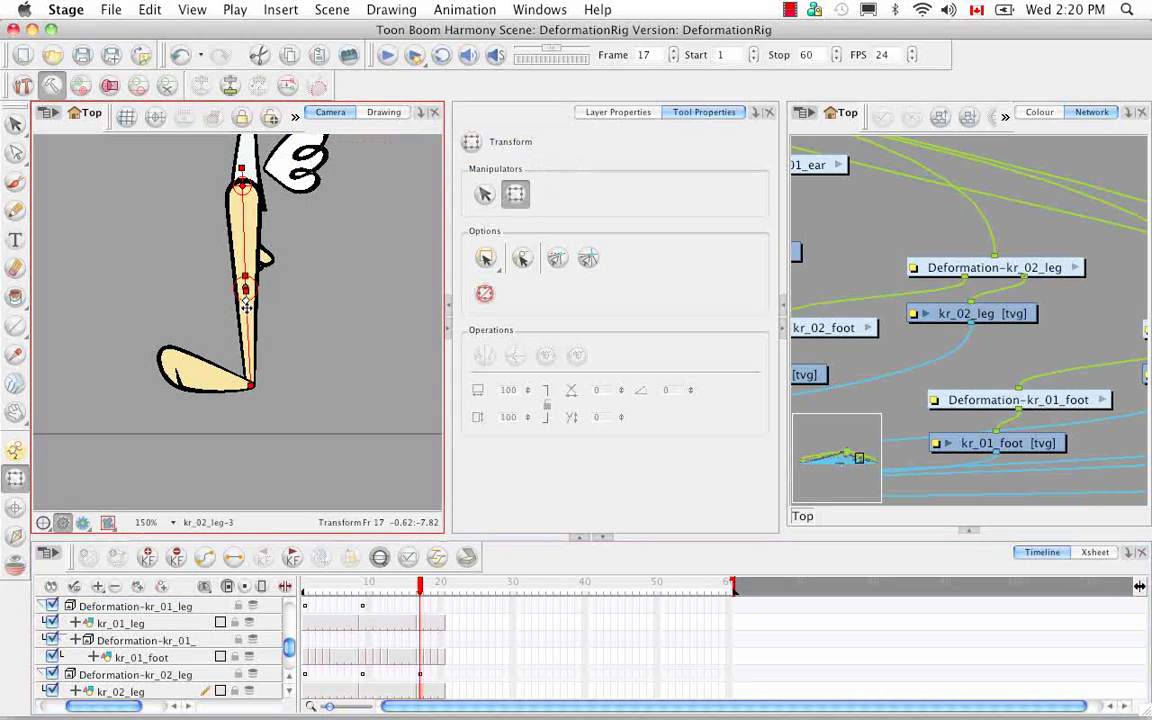
click(185, 674)
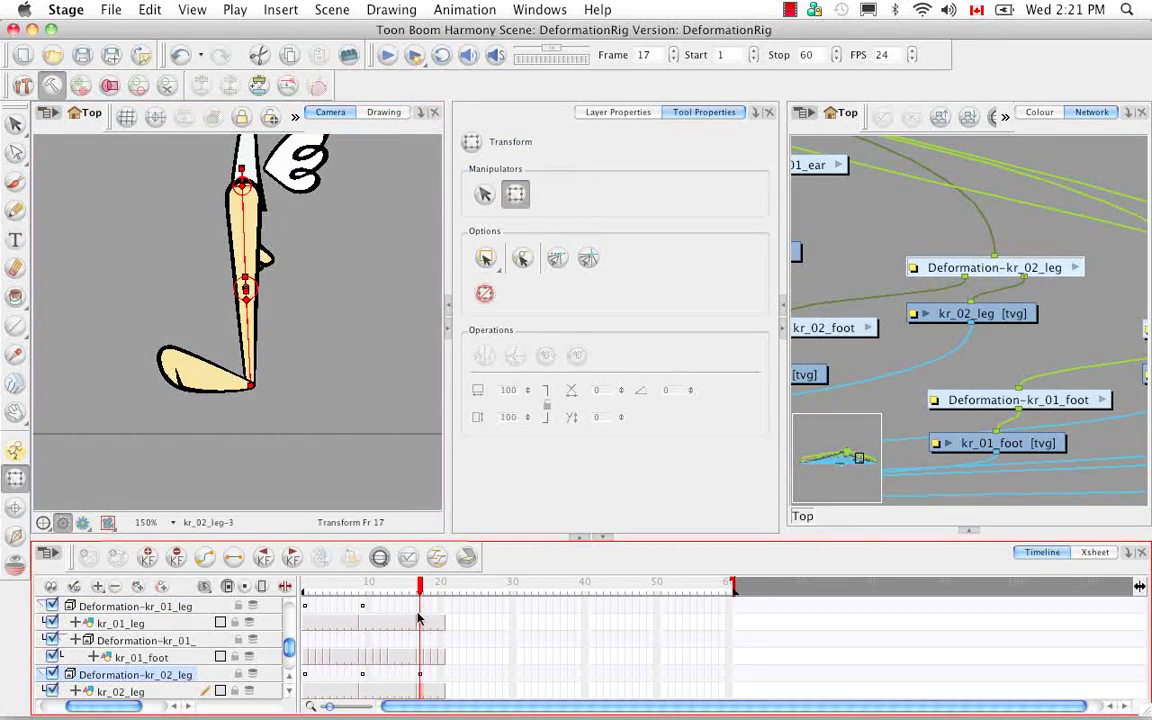
- Return to frame 1, select the Deformation-kr_01_foot group and hide the leg deformation controls
drag(418, 618, 283, 582)
mouse_move(341, 435)
mouse_down()
mouse_move(334, 470)
mouse_move(324, 444)
mouse_up()
click(149, 659)
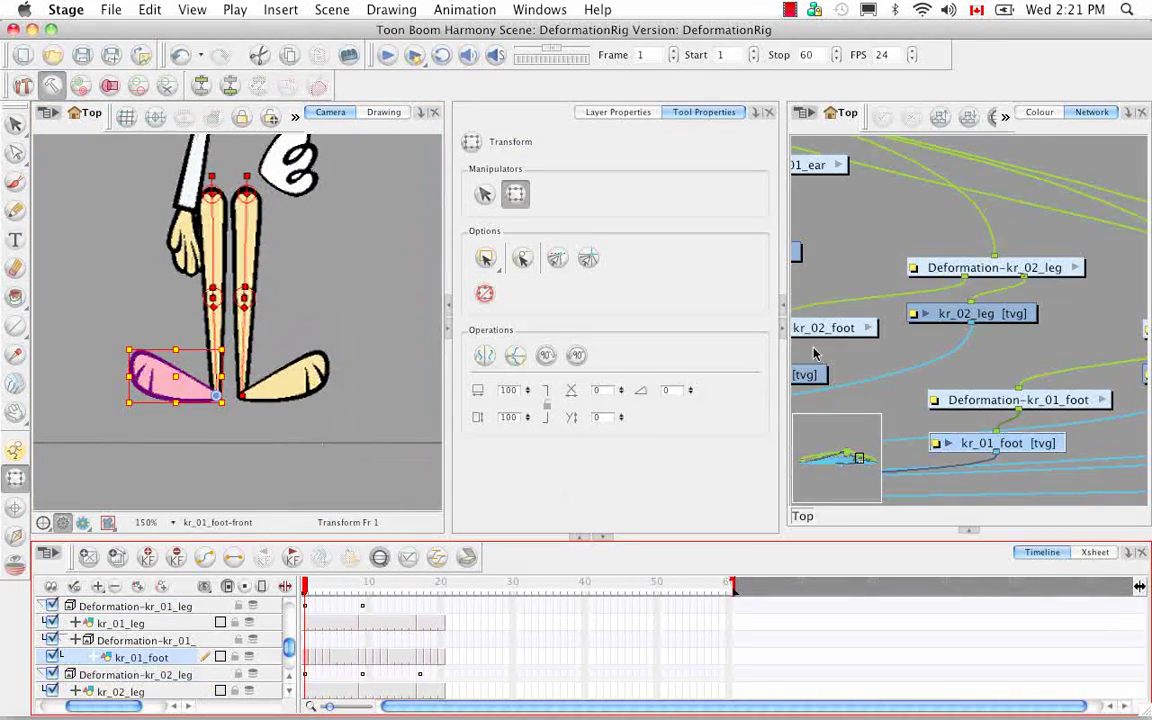
drag(1034, 407, 969, 321)
click(969, 317)
click(295, 118)
click(370, 170)
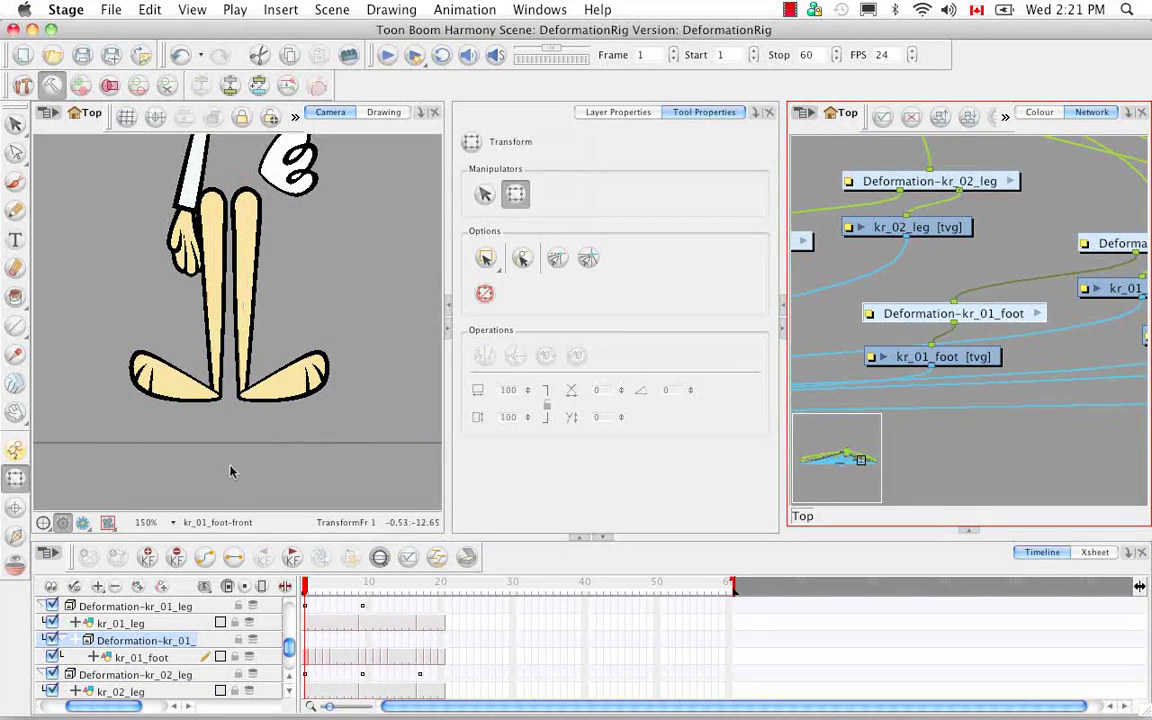
- Display only the kr_01_foot deformation controls and fit the resting curve's ankle, toe end and handle to the front-view foot
drag(160, 372, 185, 372)
key(1)
key(1)
key(2)
key(2)
key(2)
key(2)
key(2)
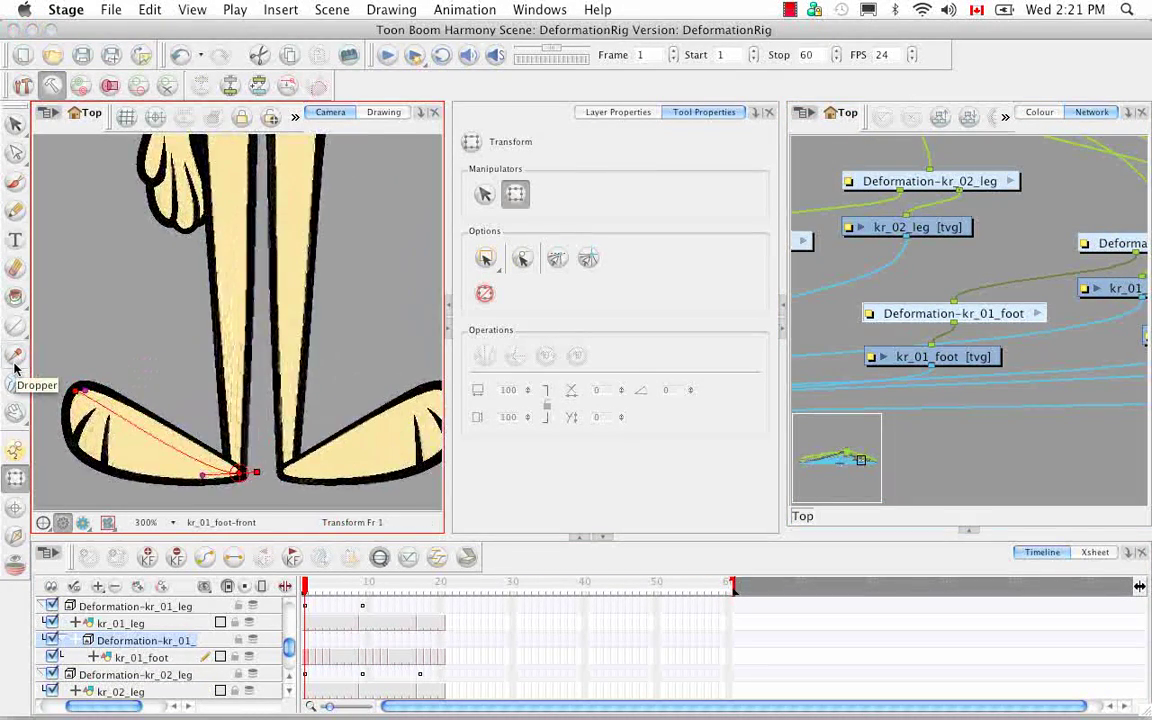
drag(95, 392, 122, 325)
click(143, 375)
click(113, 332)
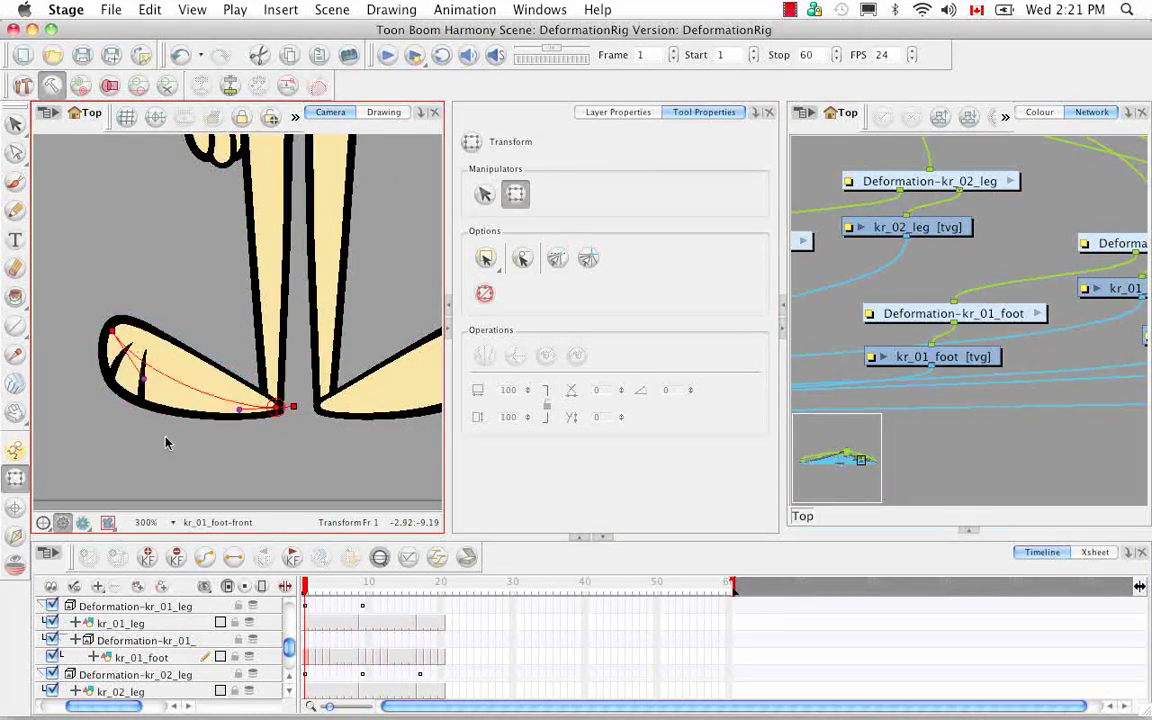
- Keyframe the Deformation-kr_01_foot group on frame 1 and advance to the quarter view on frame 9
key(period)
key(period)
key(period)
key(period)
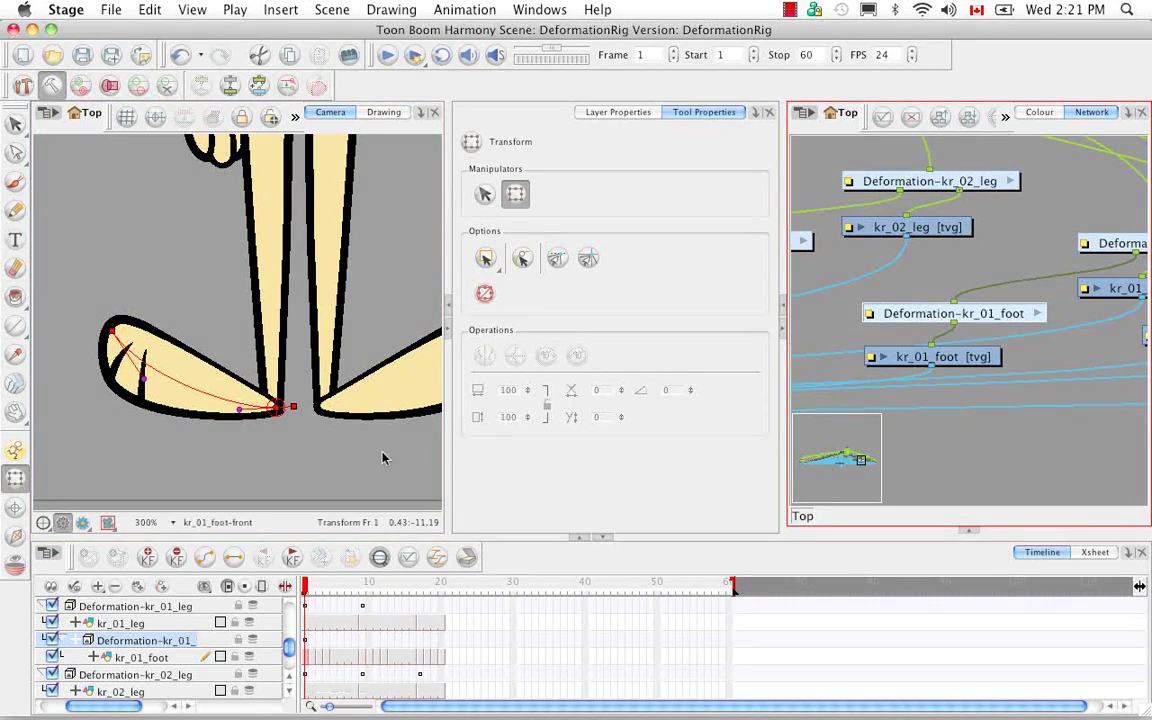
key(period)
key(period)
key(period)
key(period)
click(207, 358)
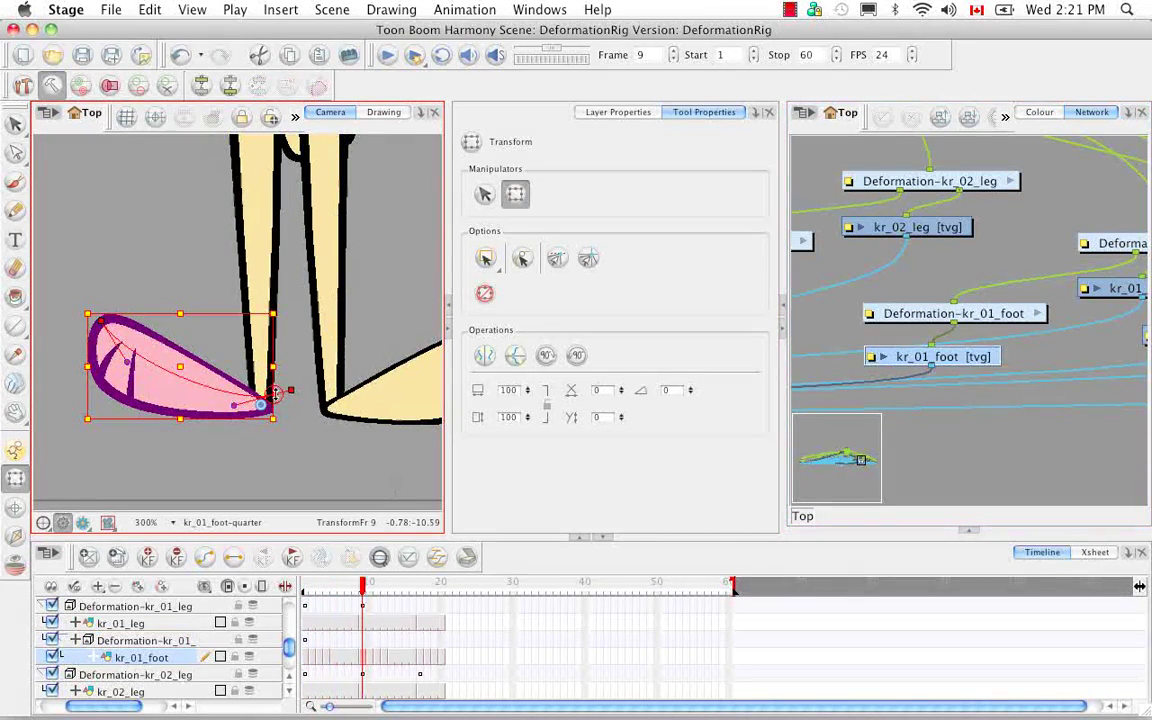
drag(88, 345, 88, 275)
key(super+z)
key(super+z)
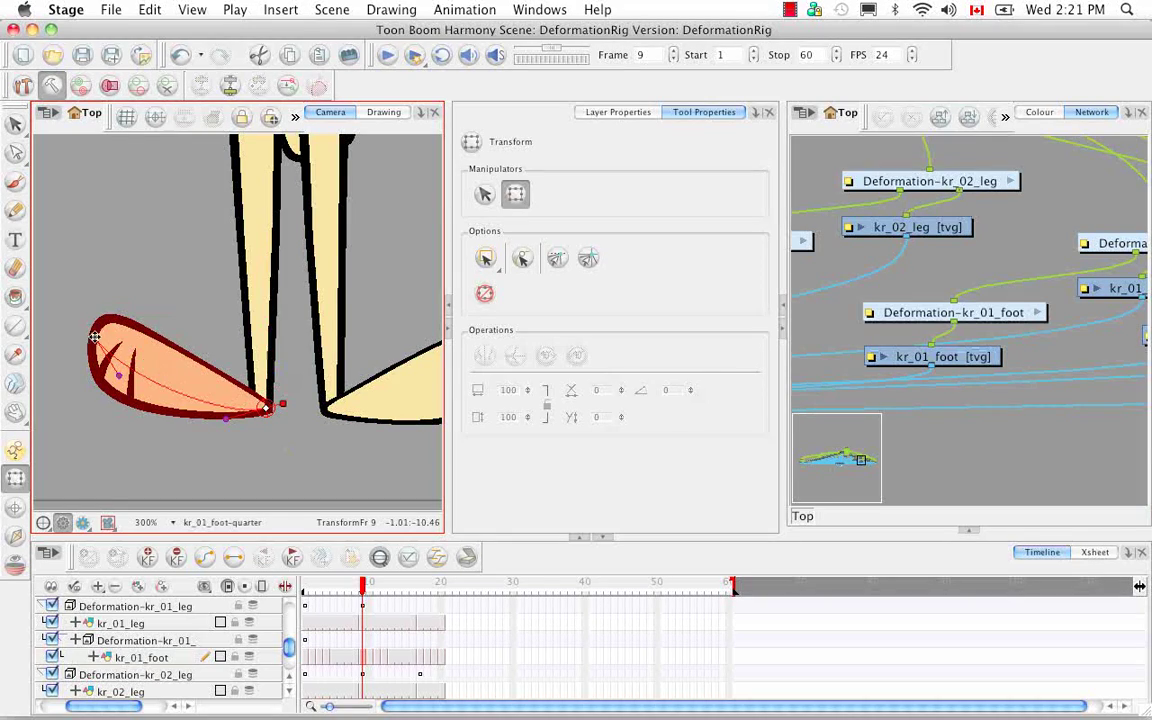
- Fit the kr_01_foot resting curve's toe end and handle to the quarter-view foot and keyframe its deformation group on frame 9
click(96, 336)
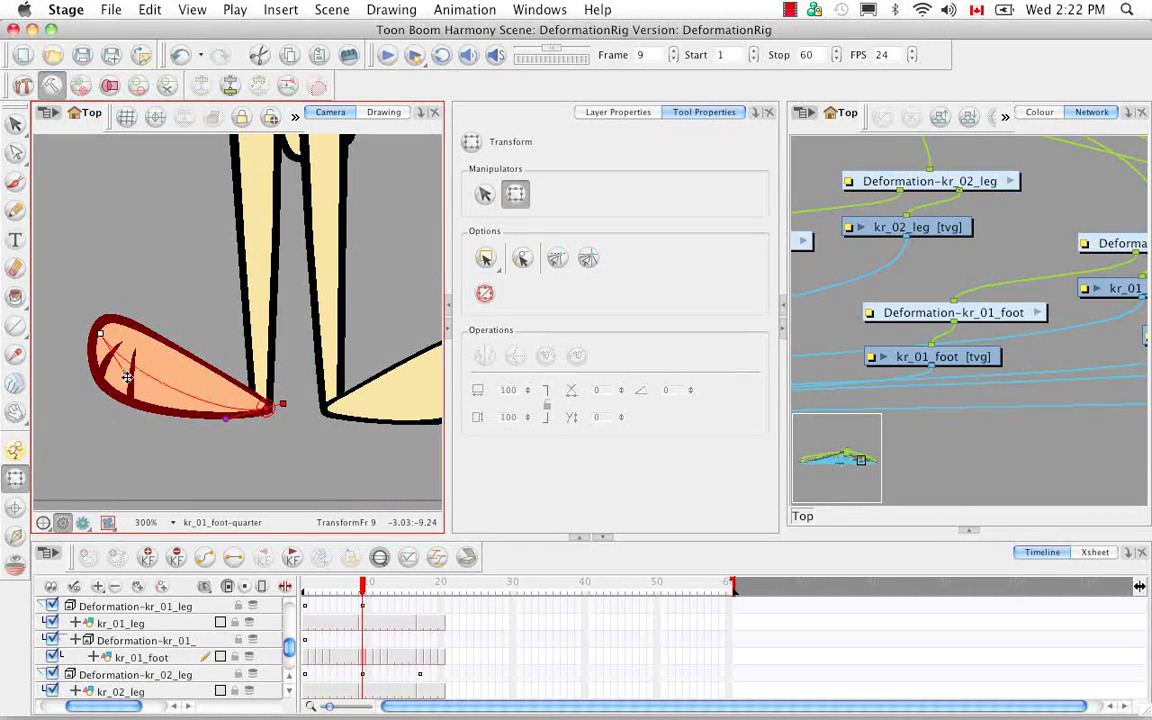
click(188, 463)
click(288, 88)
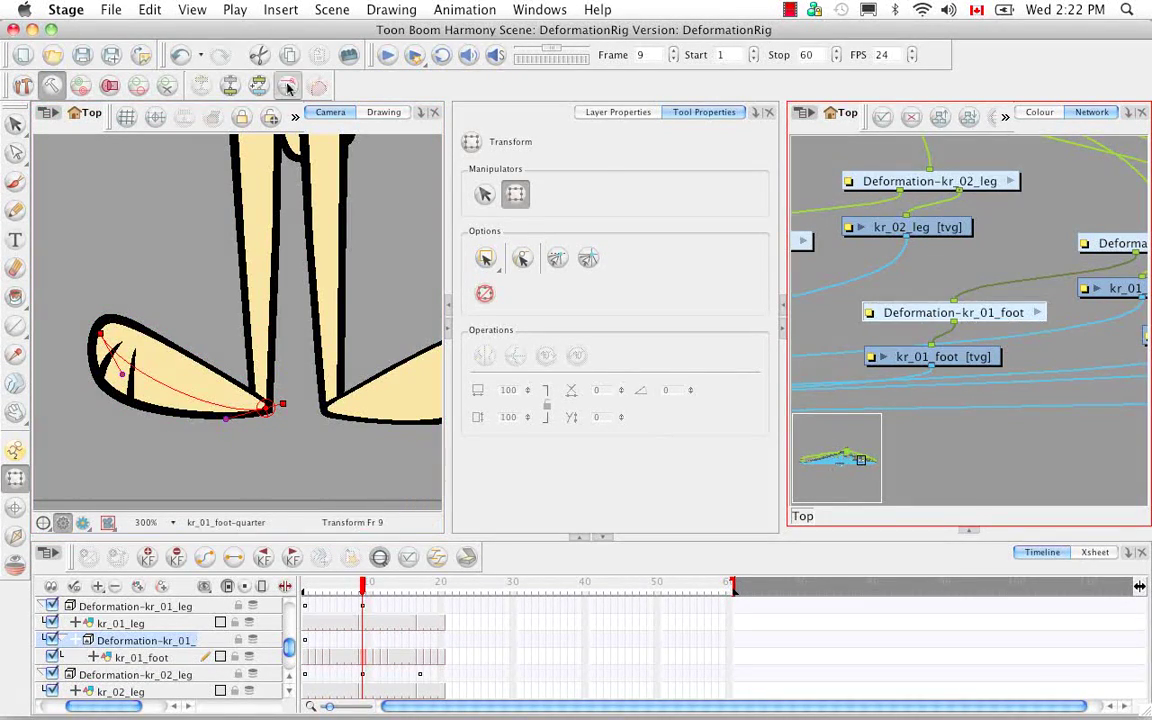
- On frame 17, fit the kr_01_foot resting curve's ankle, toe end and handle to the side-view foot and keyframe its deformation group
click(376, 594)
key(period)
key(period)
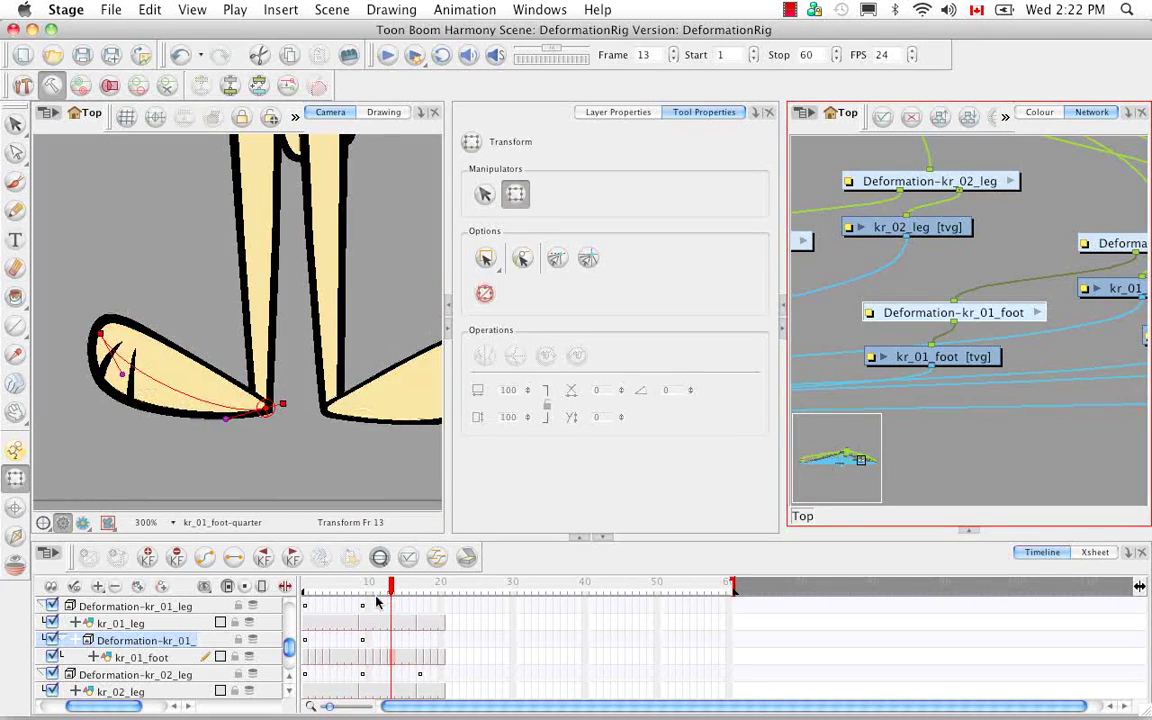
key(period)
key(period)
key(period)
key(period)
drag(306, 400, 312, 405)
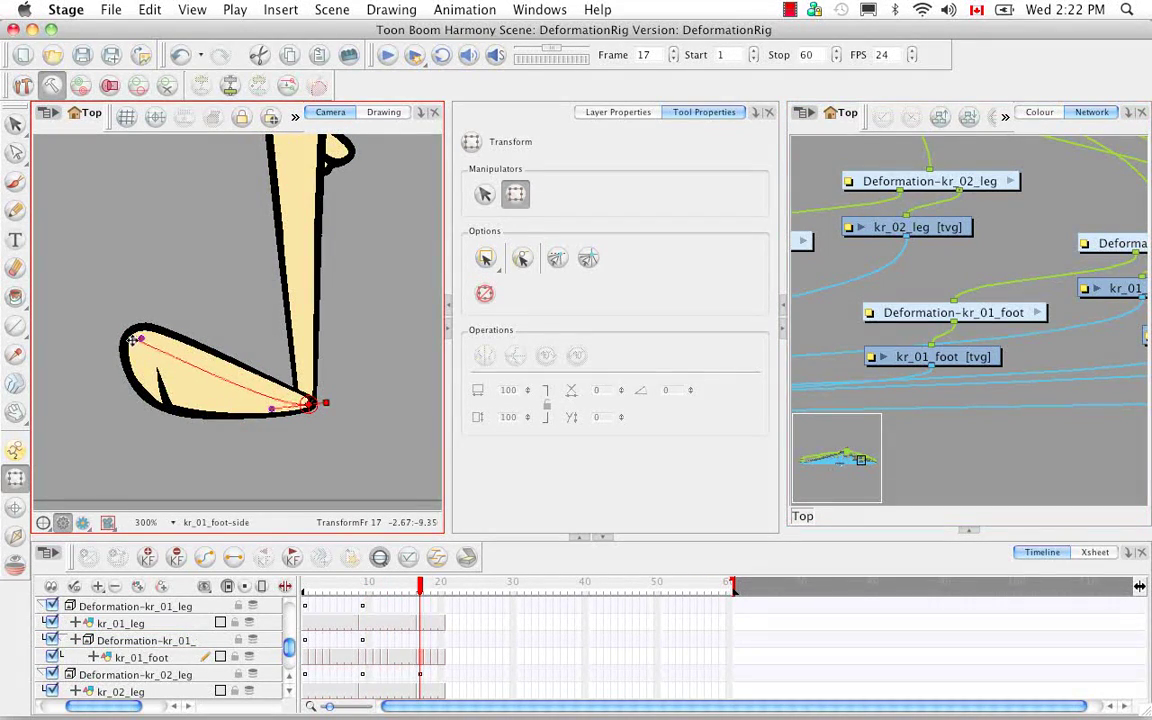
drag(133, 340, 175, 383)
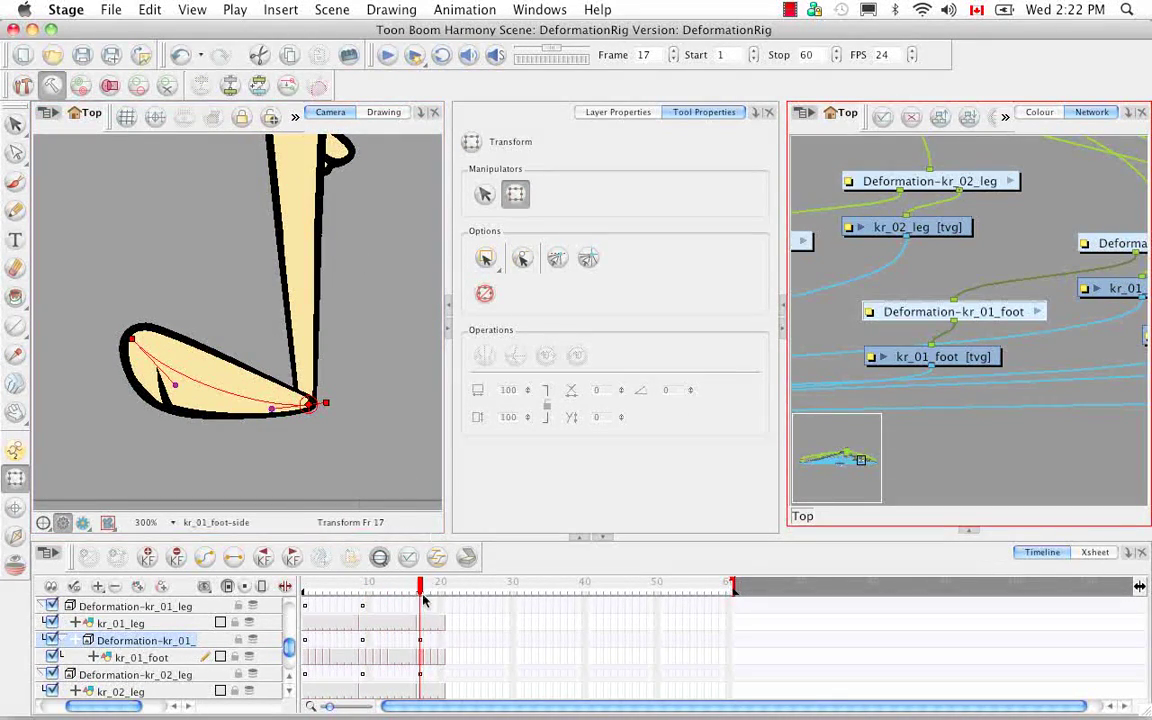
- Select the Deformation-kr_02_foot group, return to frame 1 and hide the other deformation controls
key(period)
key(period)
key(period)
scroll(200, 660, down, 2)
click(150, 686)
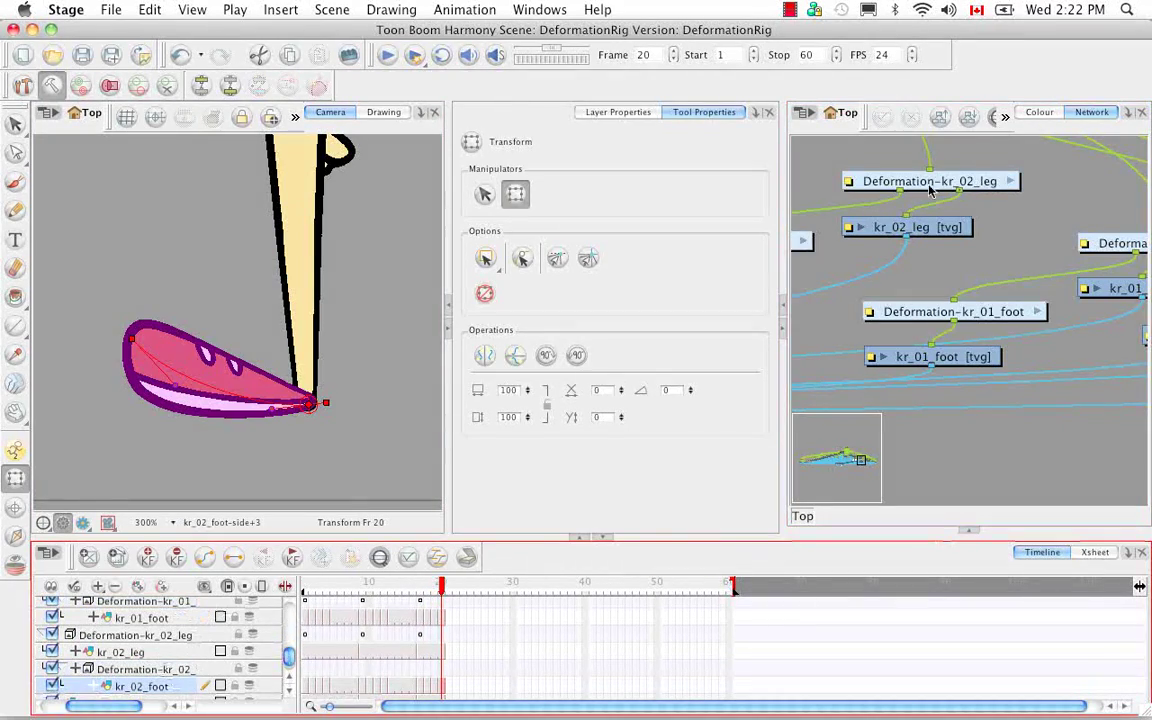
drag(930, 190, 1103, 256)
click(288, 692)
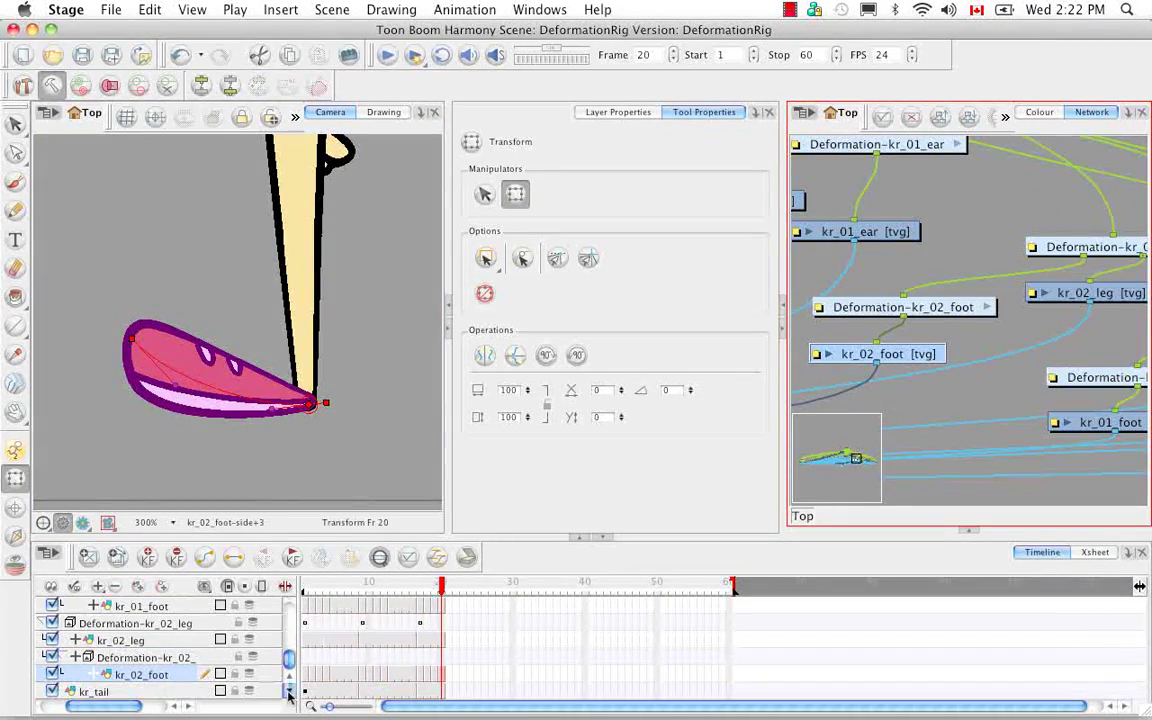
click(306, 587)
drag(326, 399, 249, 411)
key(shift+c)
key(b)
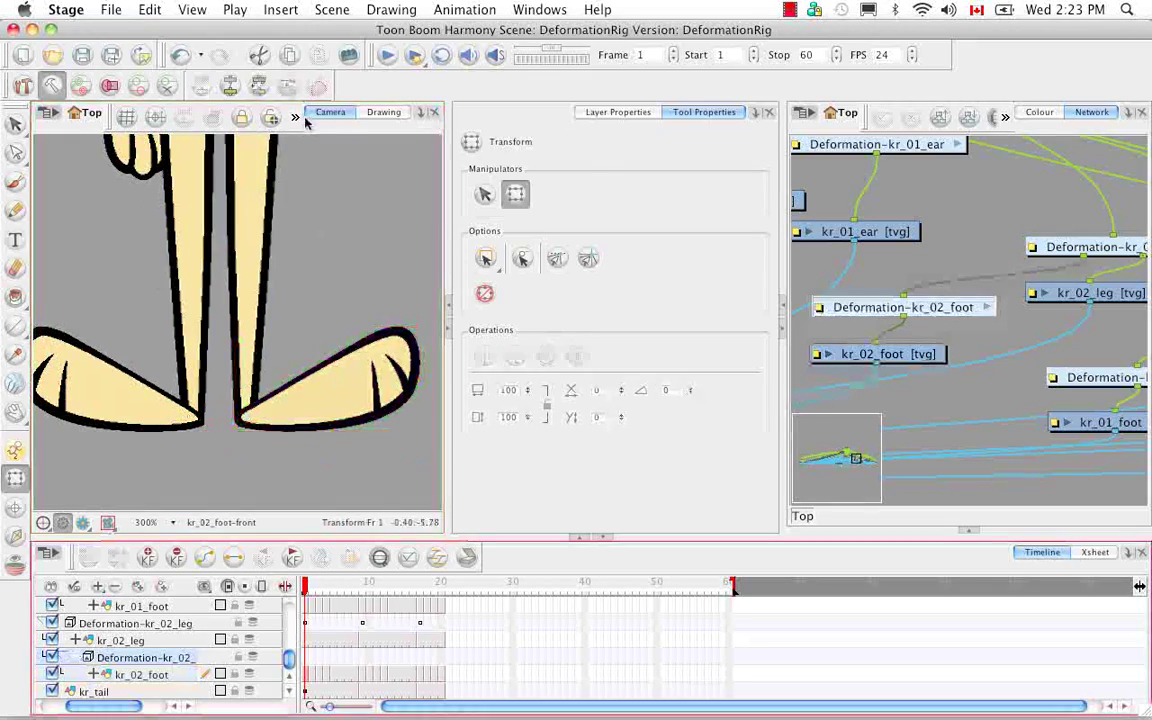
- Display the kr_02_foot deformation controls and fit the resting curve's ankle and toe end to the front-view foot
click(238, 418)
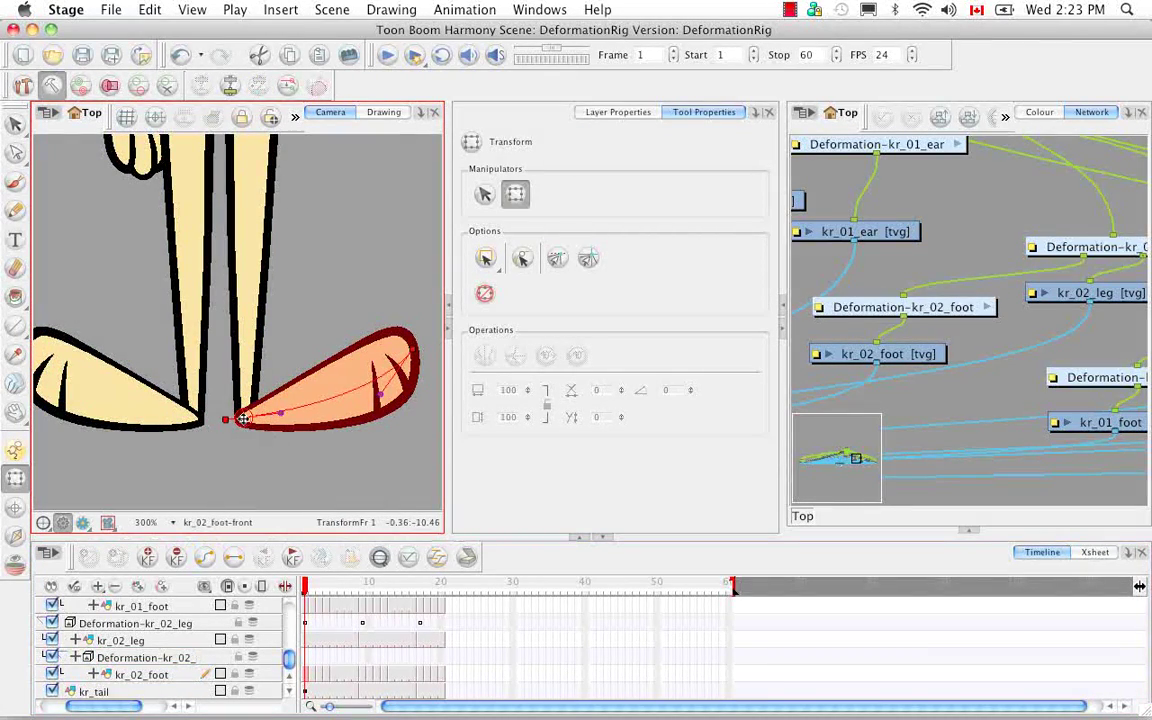
drag(243, 419, 242, 420)
drag(413, 349, 407, 353)
click(387, 467)
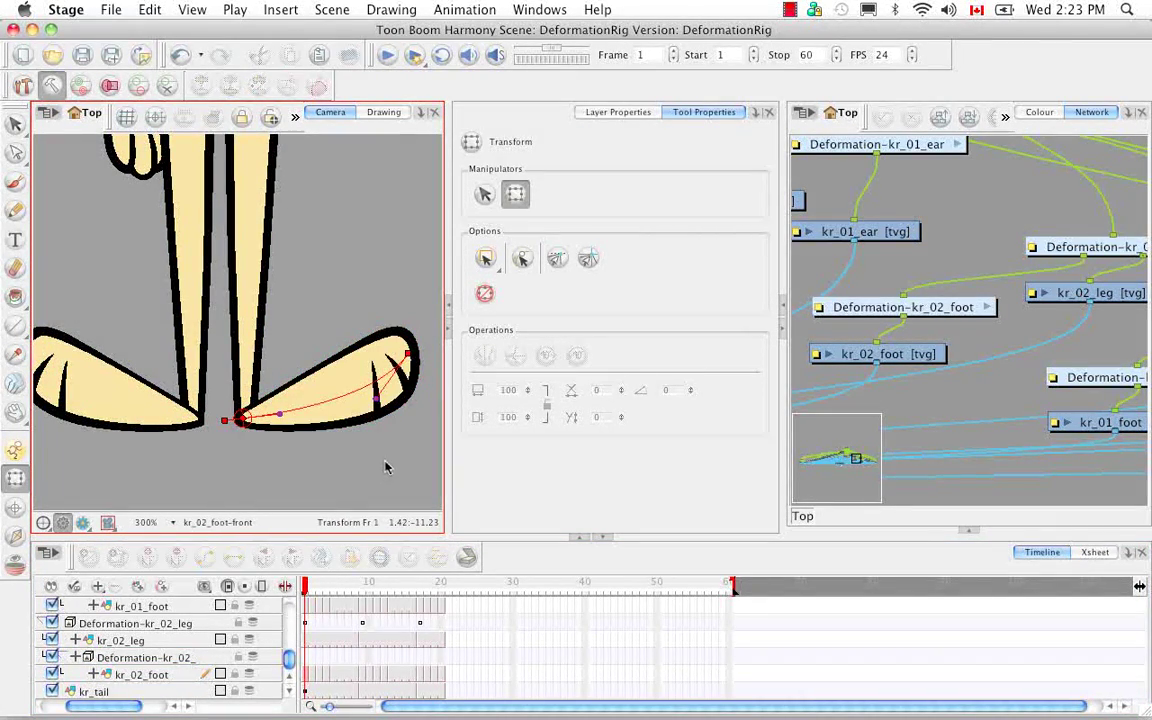
- Keyframe the kr_02_foot deformation group on frames 1 and 9, fitting its resting curve's toe end and handle to the quarter-view foot on frame 9
click(903, 307)
key(period)
key(period)
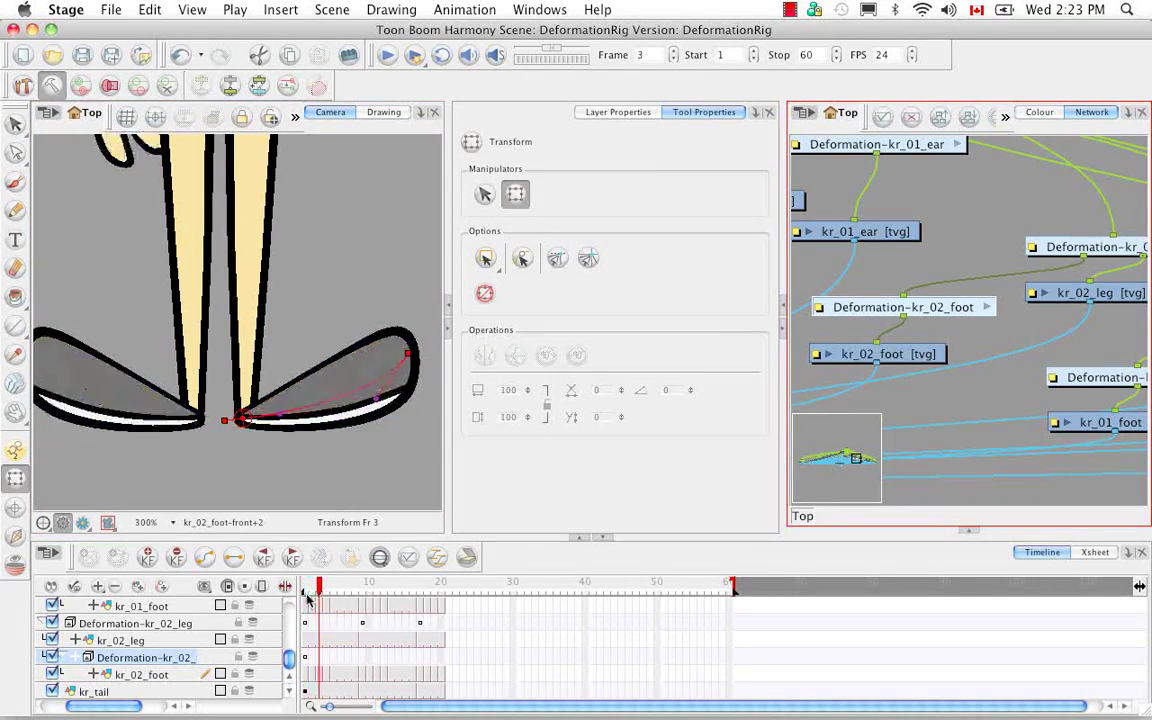
key(period)
key(period)
key(period)
key(period)
key(period)
key(period)
click(300, 400)
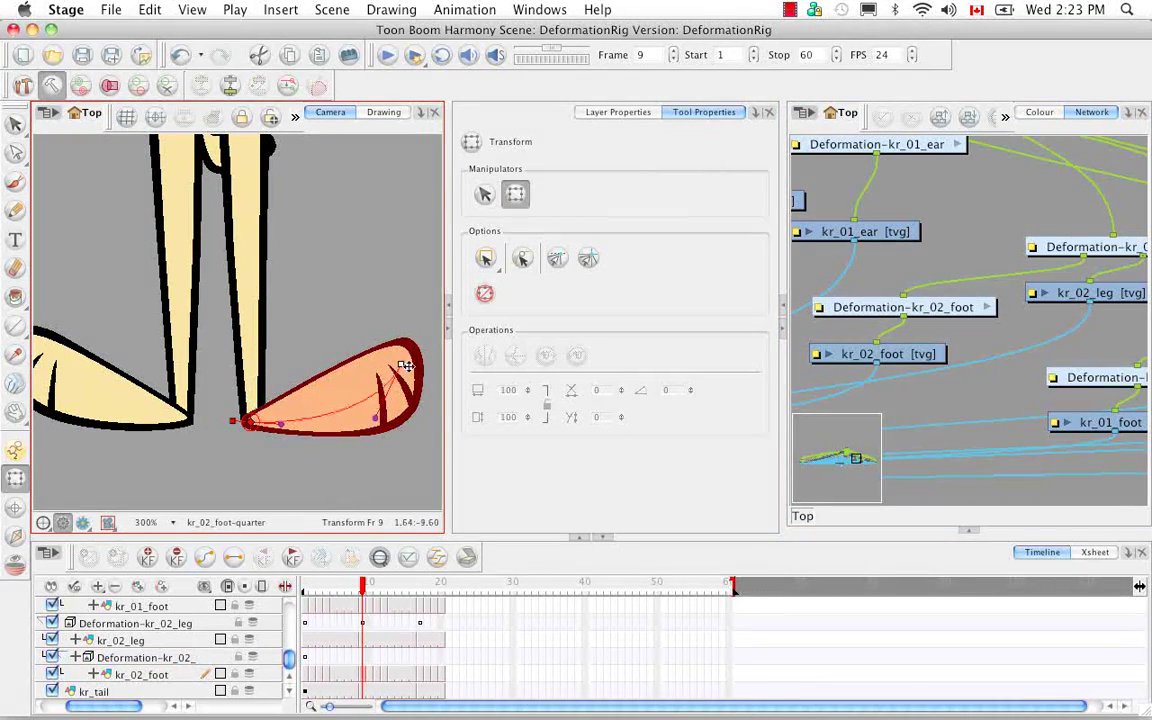
mouse_move(405, 366)
mouse_down()
mouse_move(370, 335)
mouse_move(410, 377)
mouse_up()
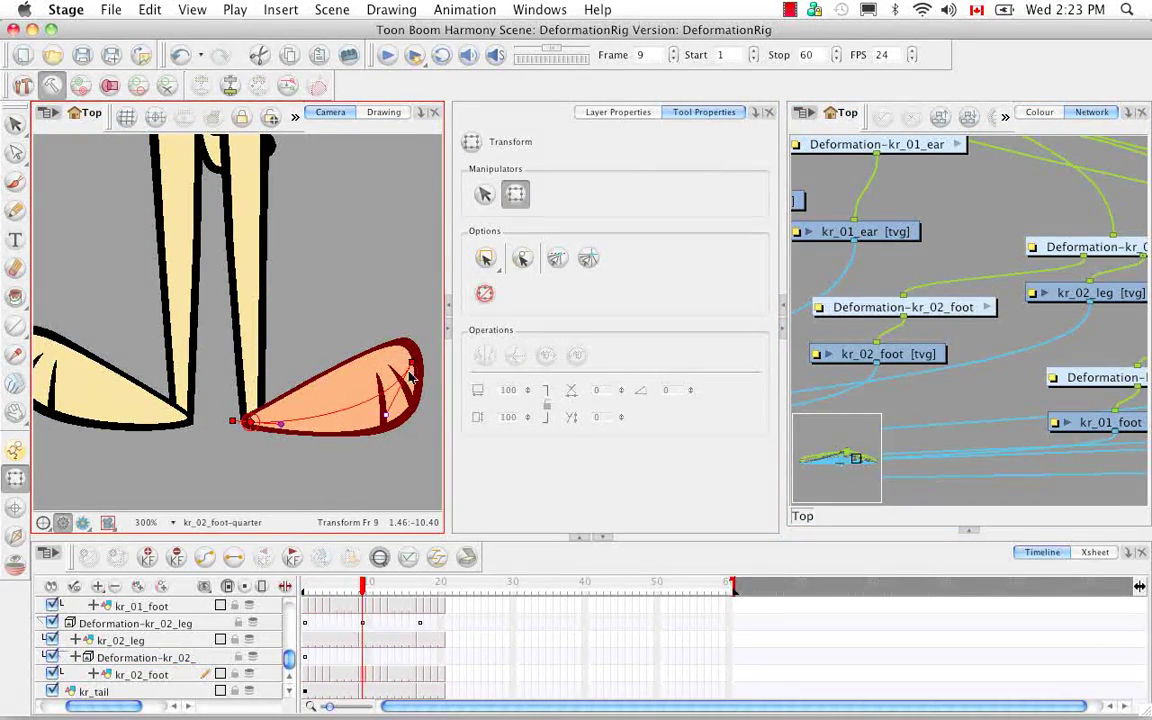
click(418, 435)
- On frame 17, fit the kr_02_foot resting curve's ankle, toe end and handles to the side-view foot
key(period)
key(period)
key(period)
key(period)
key(period)
key(period)
key(period)
key(period)
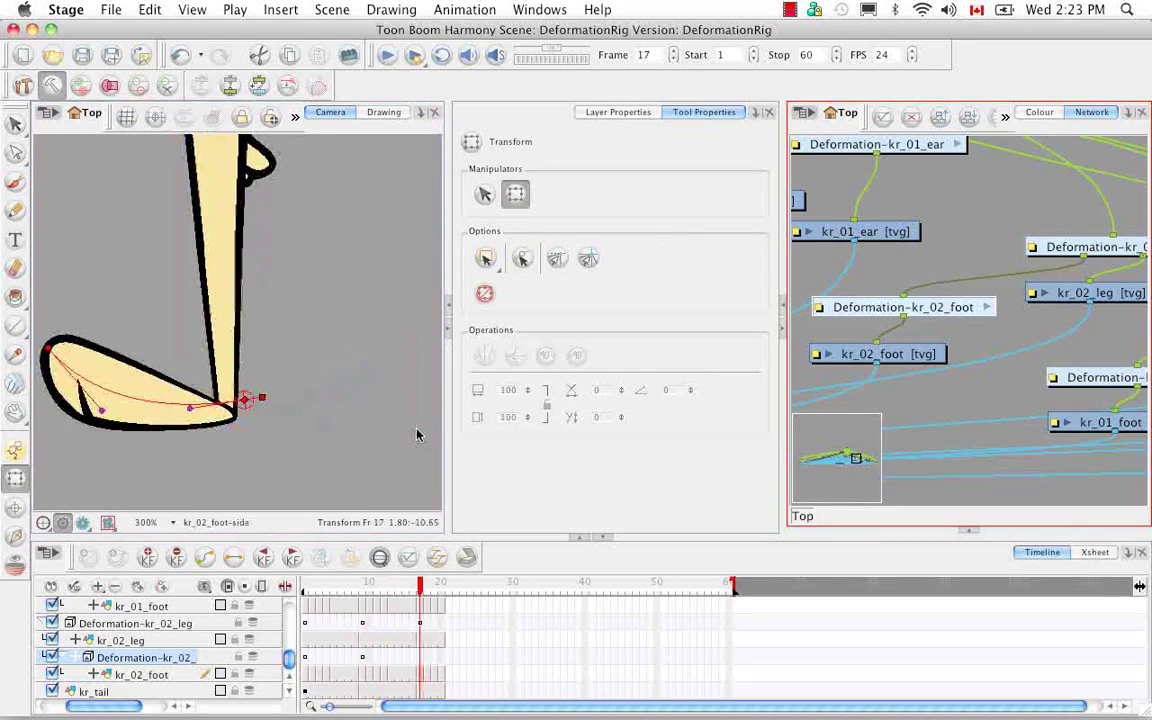
mouse_move(141, 340)
mouse_down()
mouse_move(123, 349)
mouse_move(142, 343)
mouse_up()
click(185, 445)
drag(195, 405, 181, 389)
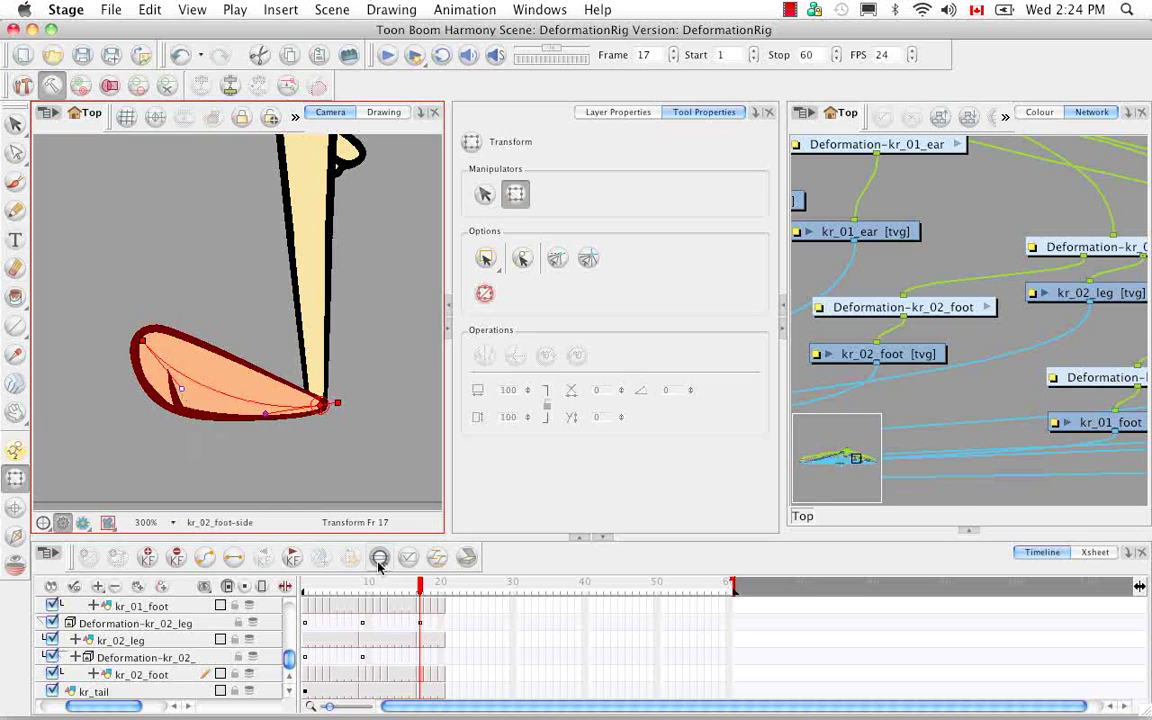
- Return to frame 1, exit the deformation resting setup mode and show the Deformation-kr_body group's controls
key(shift+comma)
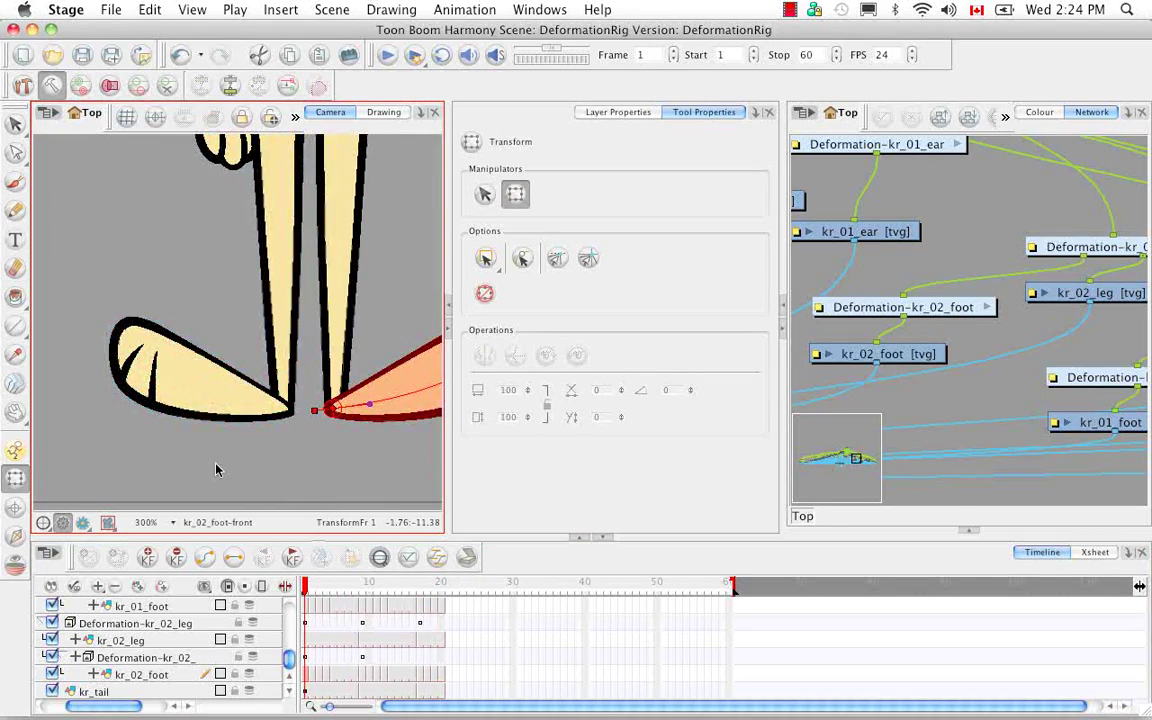
key(shift+m)
scroll(288, 680, right, 2)
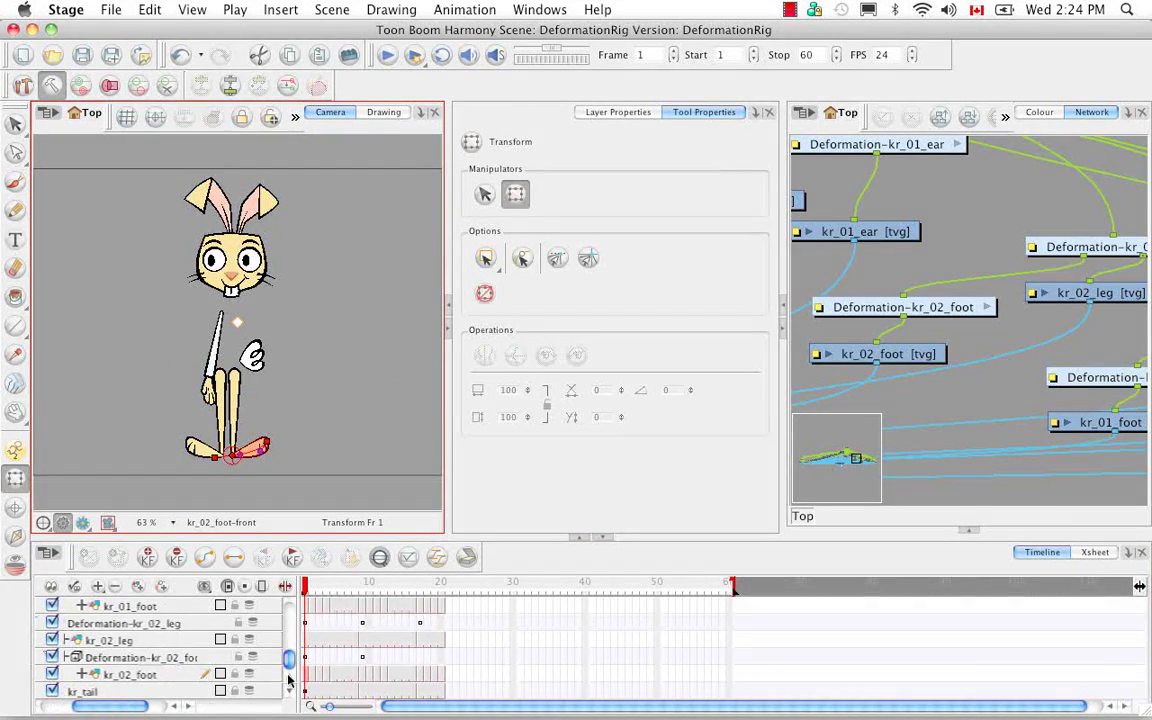
scroll(288, 680, up, 6)
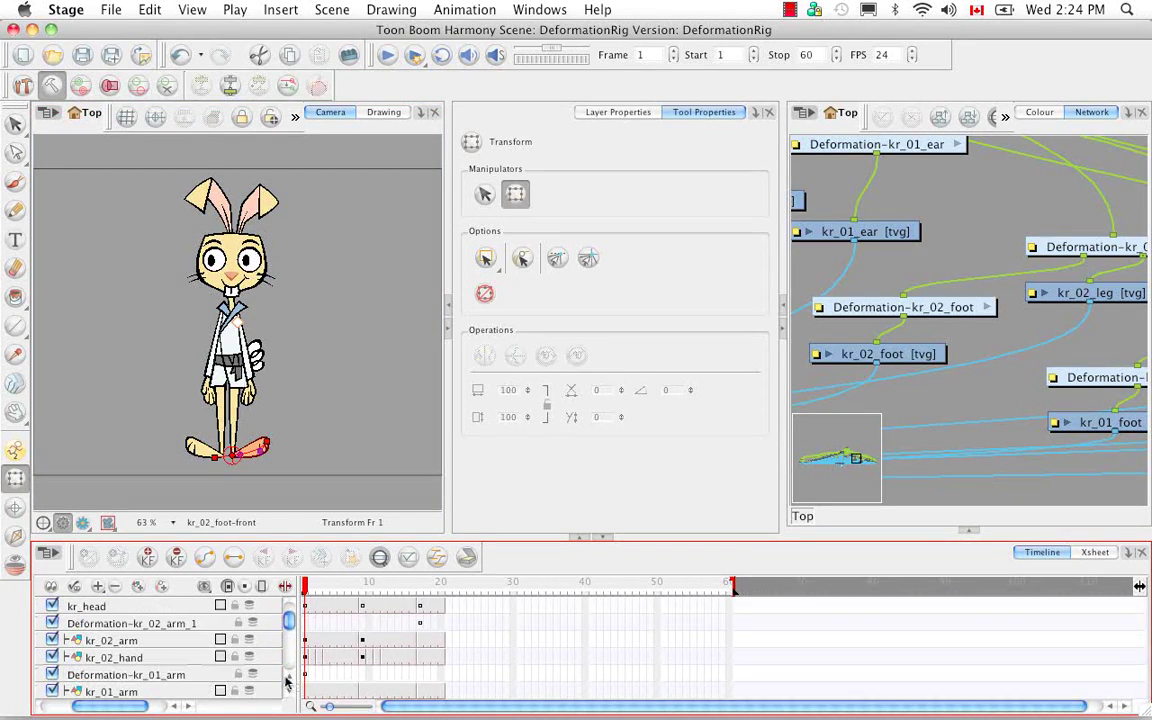
scroll(288, 680, up, 2)
drag(100, 707, 67, 707)
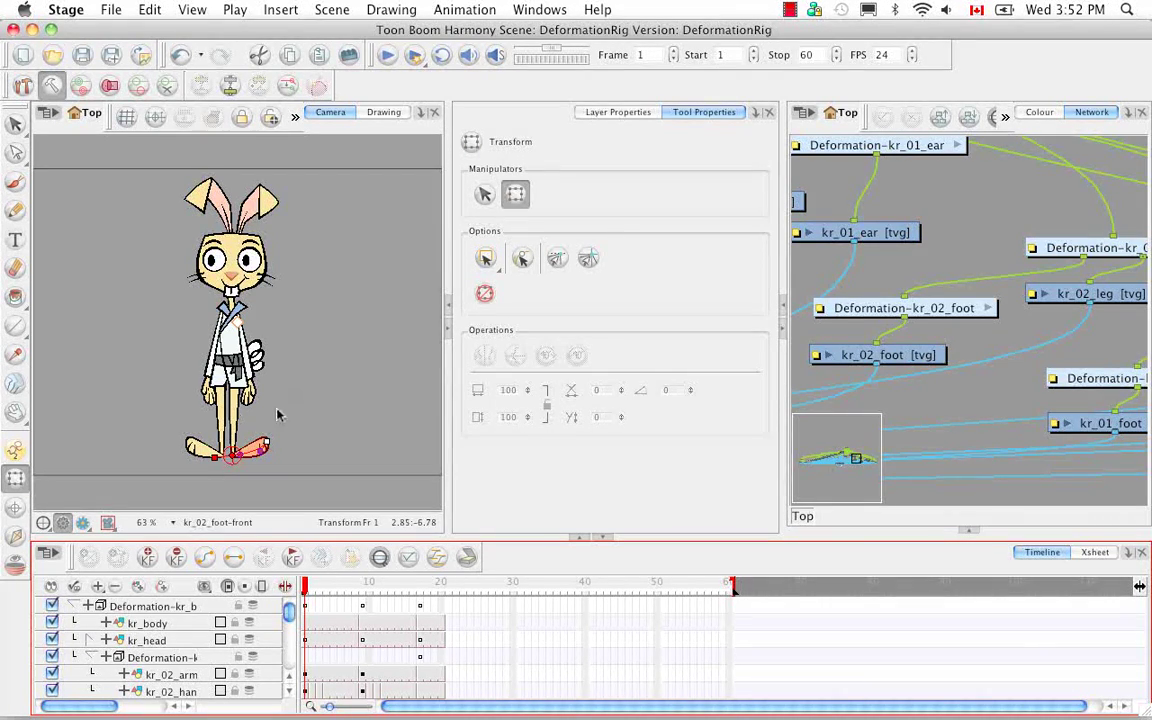
click(55, 88)
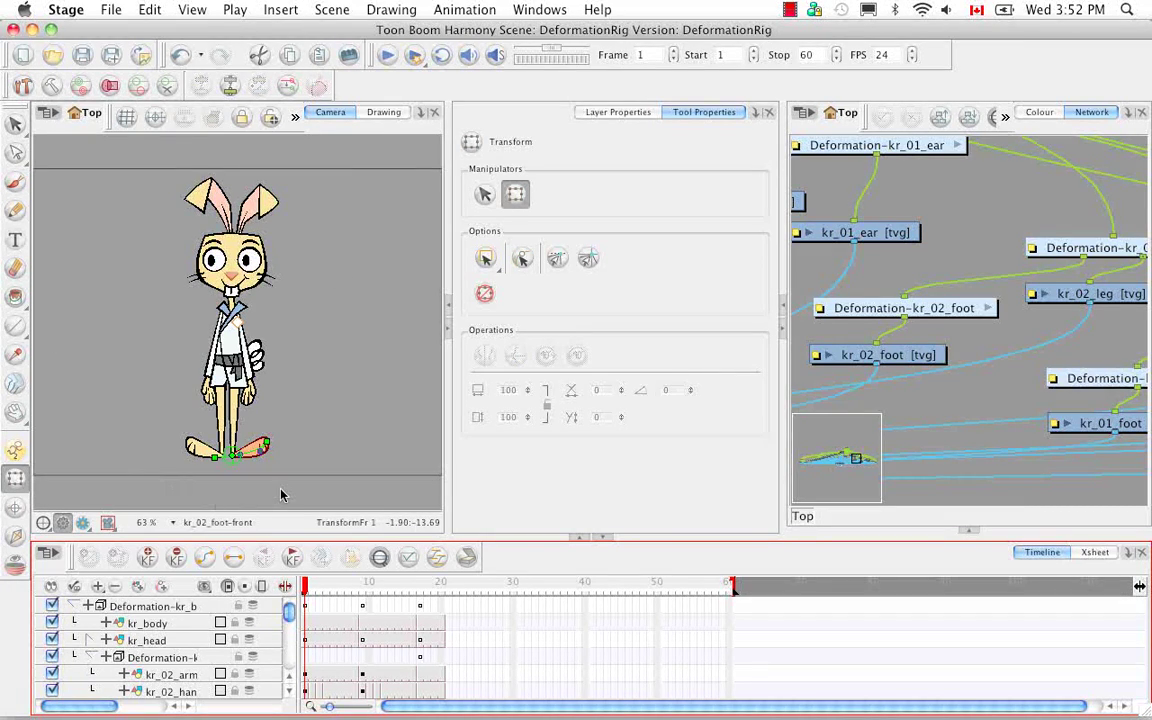
click(152, 606)
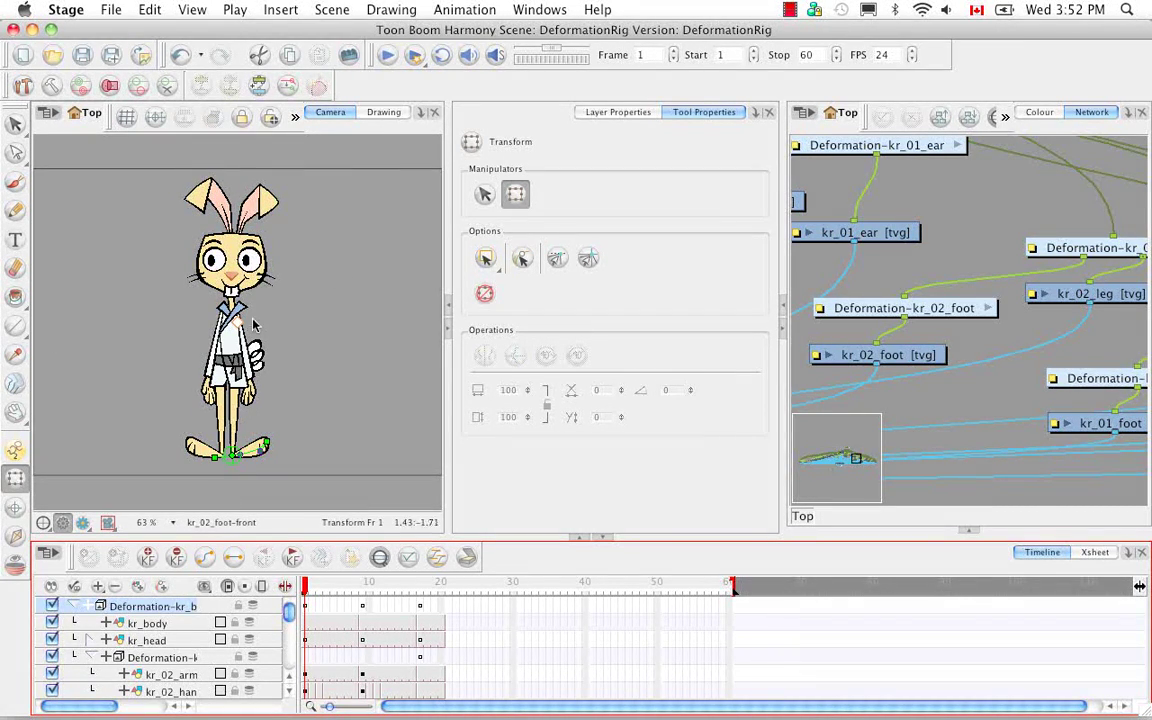
key(shift+F11)
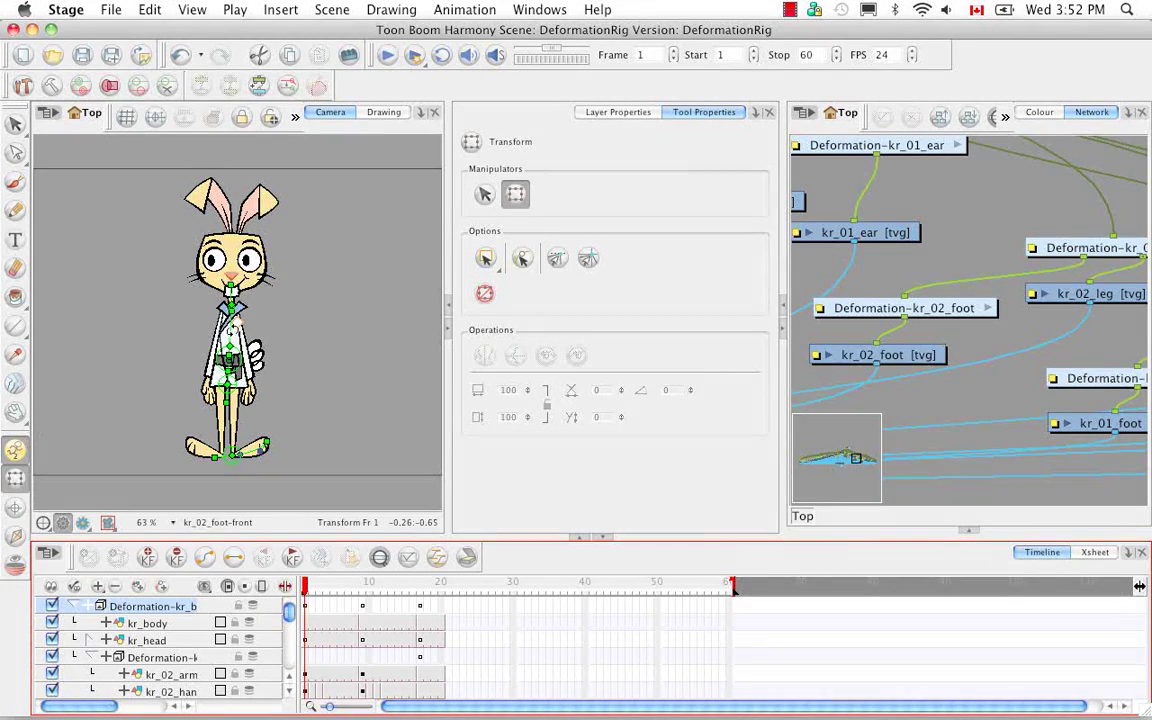
- Try leaning the rabbit's upper body sideways and tilting its head with the neck bone, undoing each test pose
drag(206, 298, 261, 323)
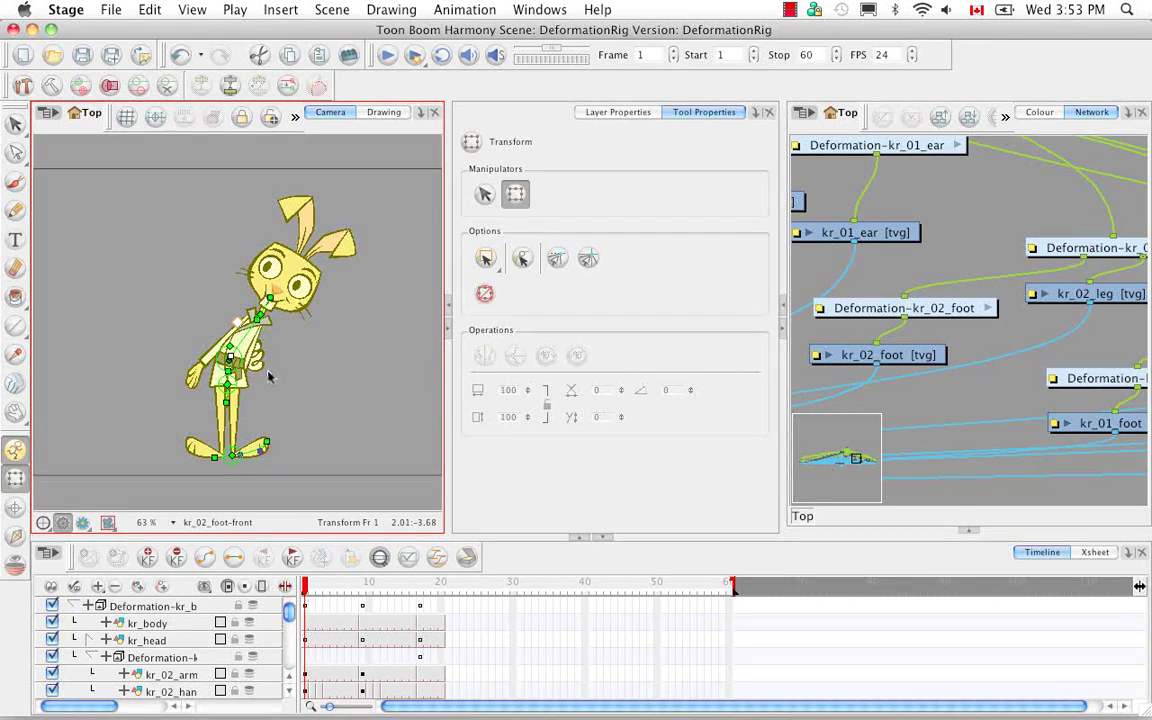
key(super+z)
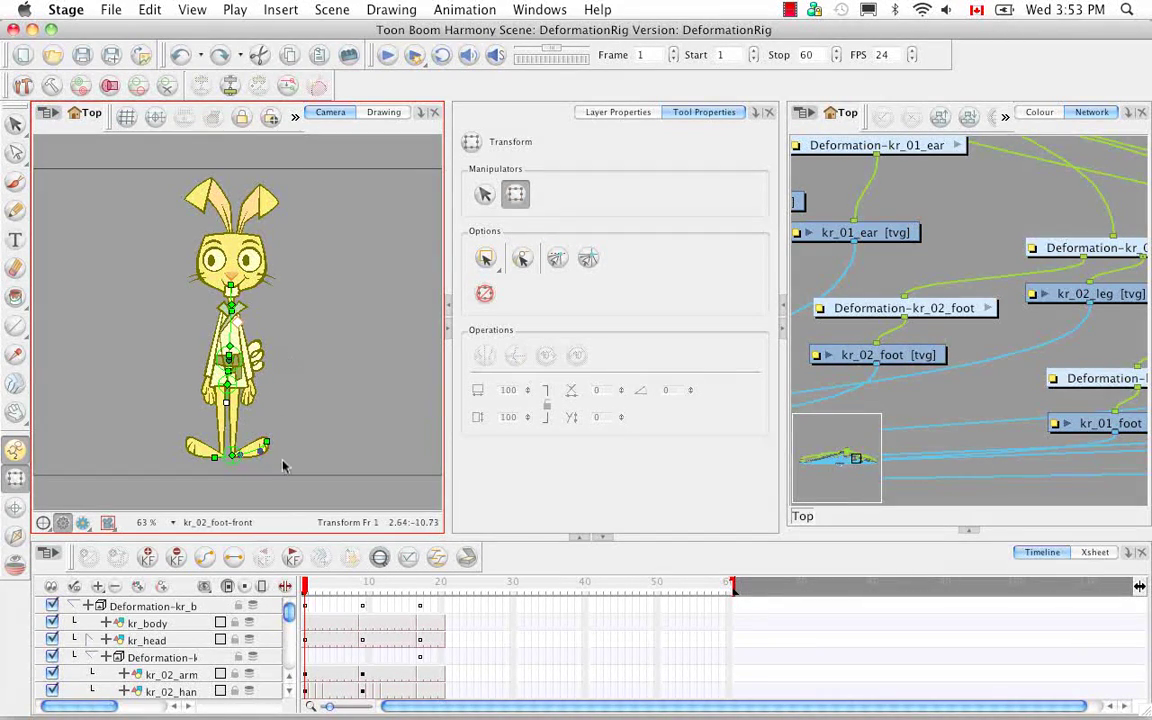
key(2)
key(2)
key(2)
key(2)
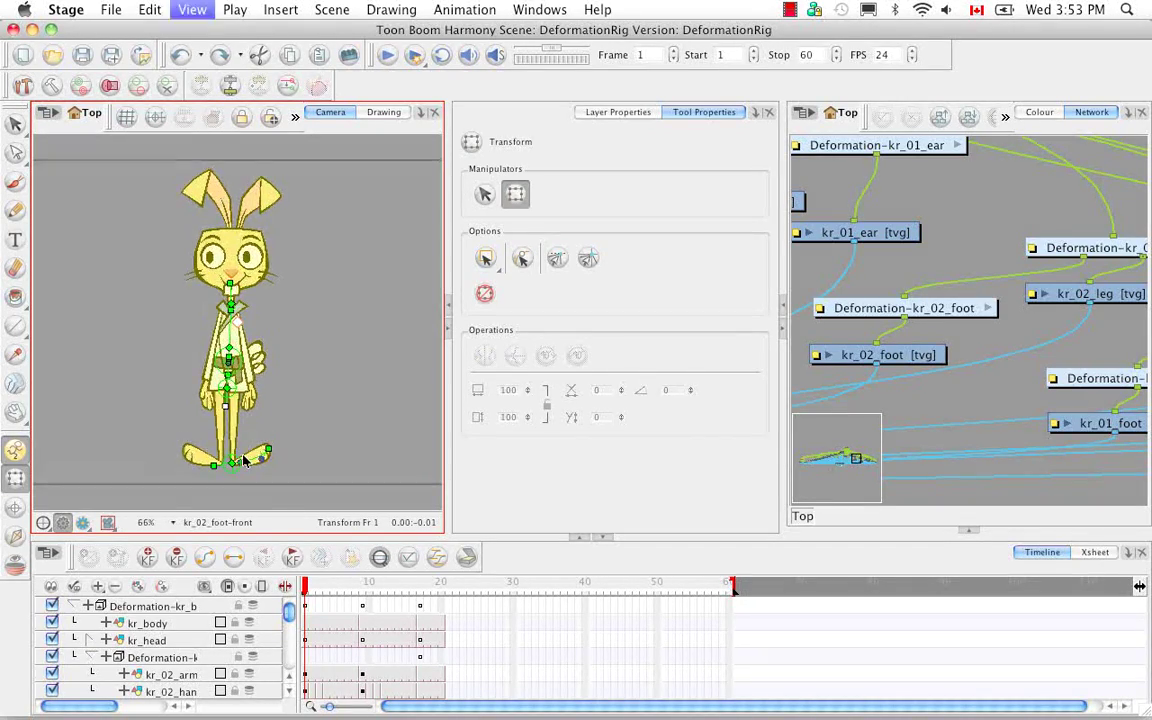
key(space)
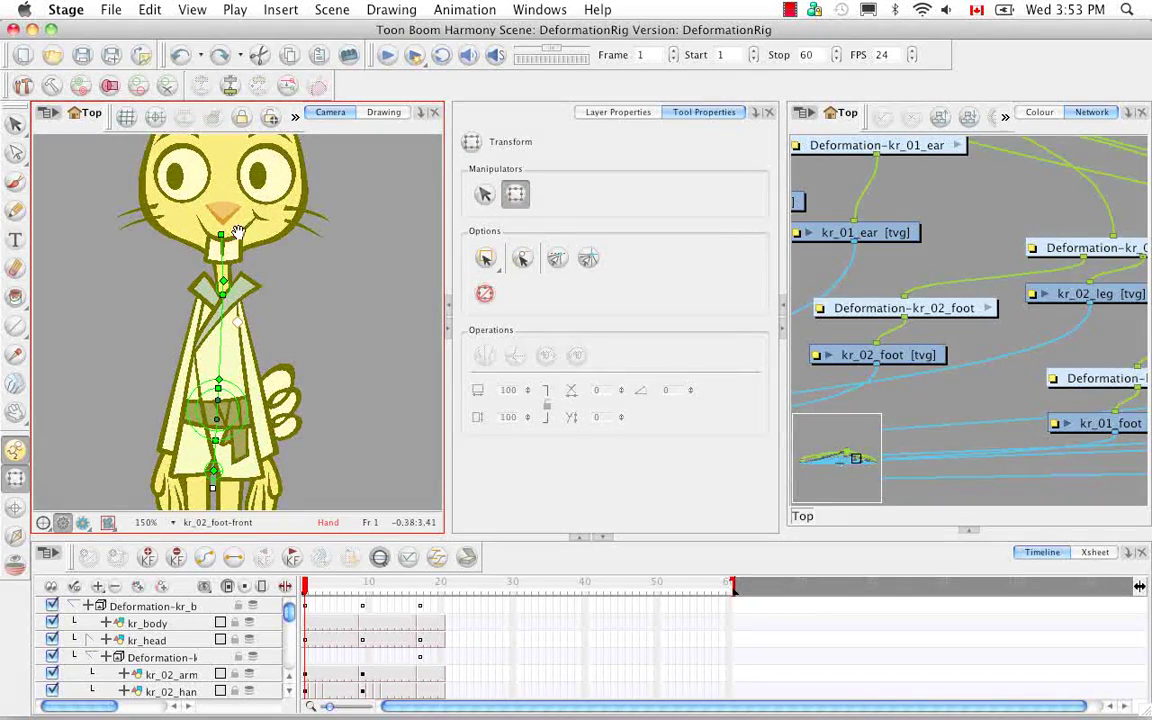
drag(299, 309, 312, 431)
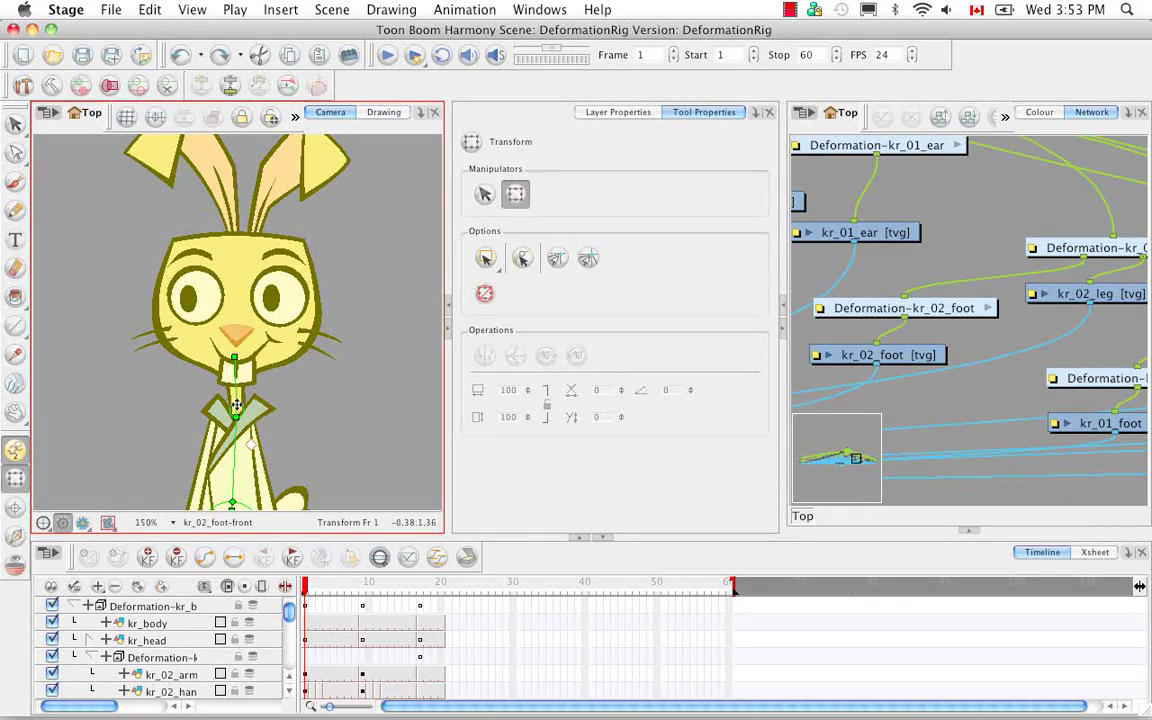
mouse_move(228, 358)
mouse_down()
mouse_move(253, 366)
mouse_move(240, 350)
mouse_move(212, 358)
mouse_move(241, 363)
mouse_up()
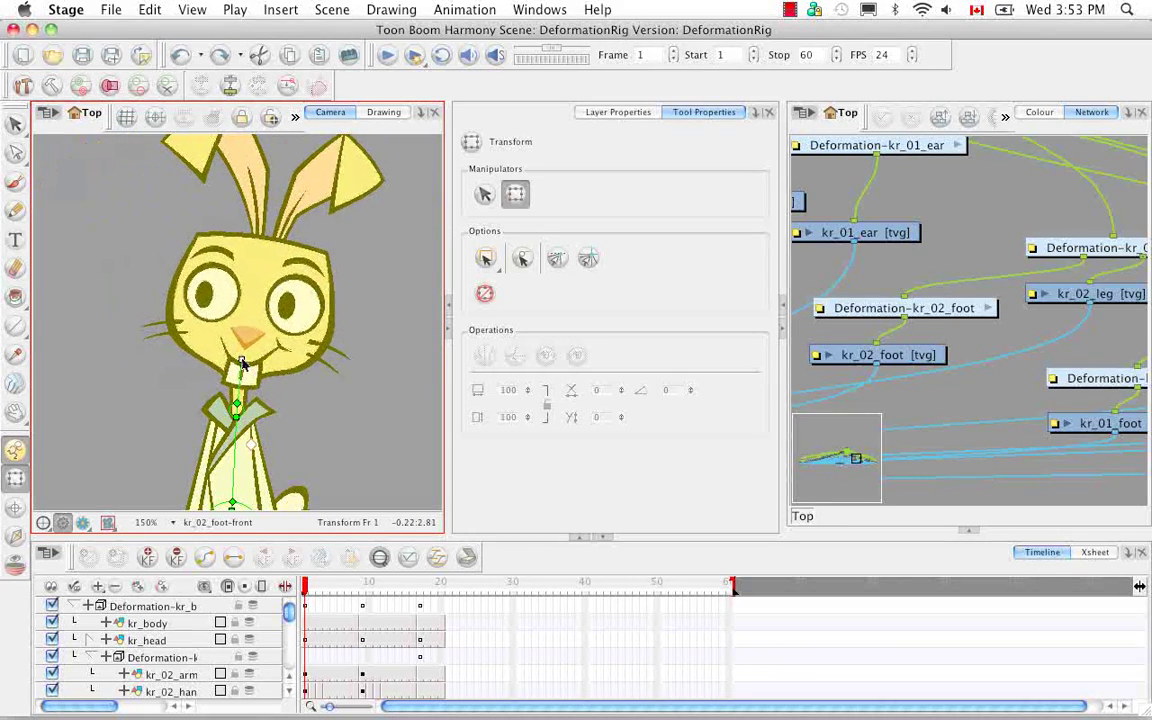
key(super+z)
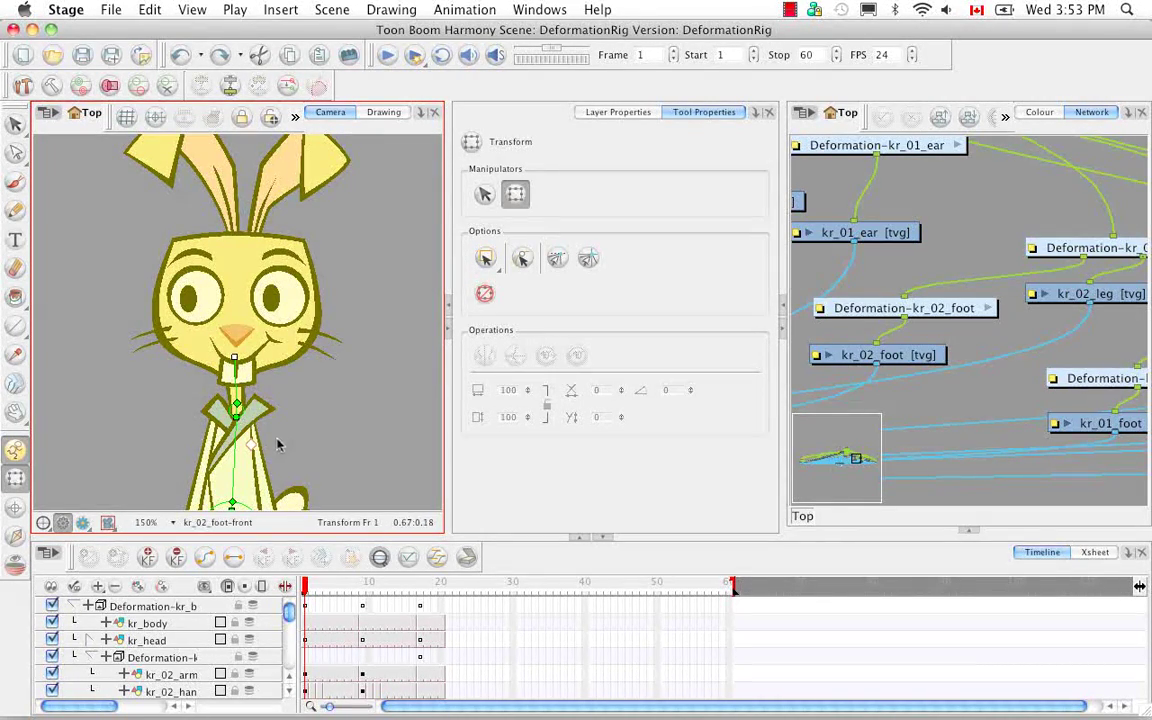
mouse_move(234, 344)
mouse_down()
mouse_move(236, 290)
mouse_move(236, 360)
mouse_move(203, 345)
mouse_move(249, 355)
mouse_up()
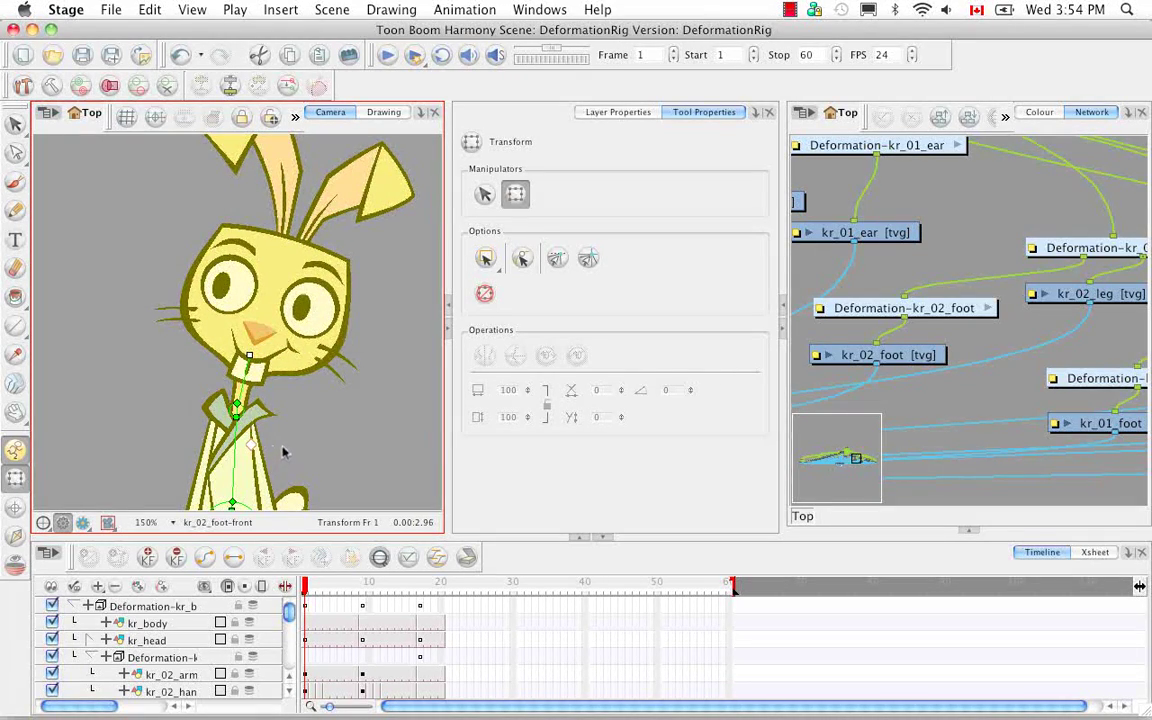
key(super+z)
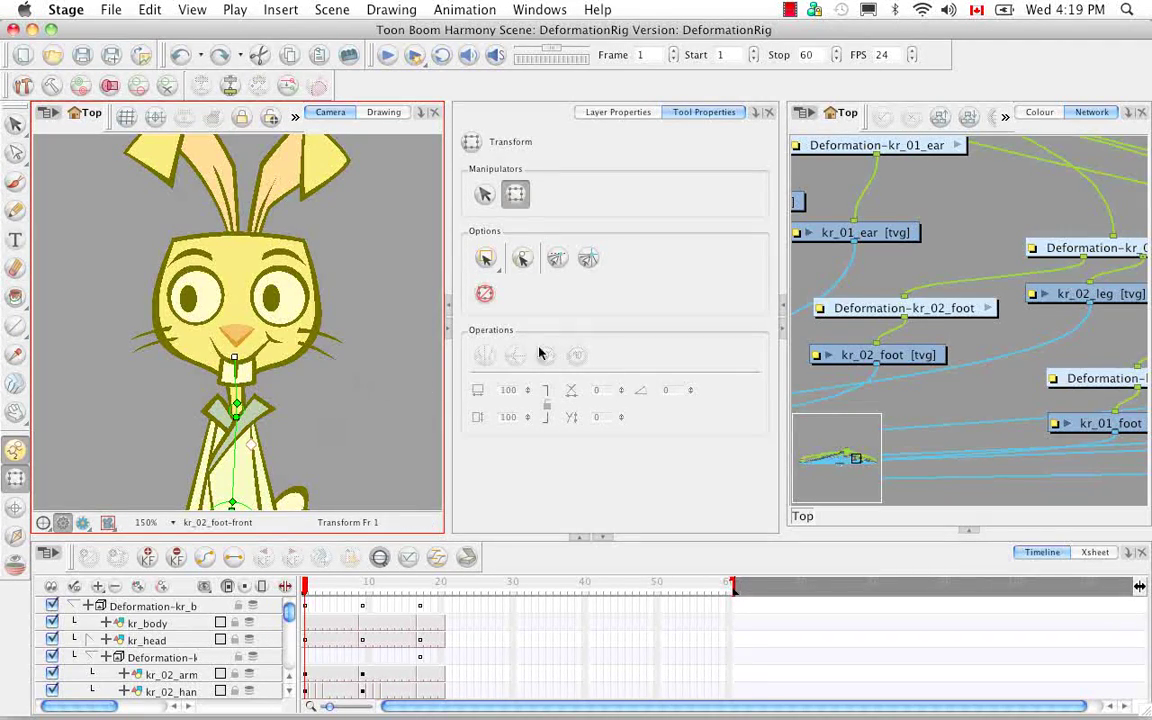
- In the network, open the Deformation-kr_body group and enter its subgroup 1 containing the front-view bone chain
click(1032, 158)
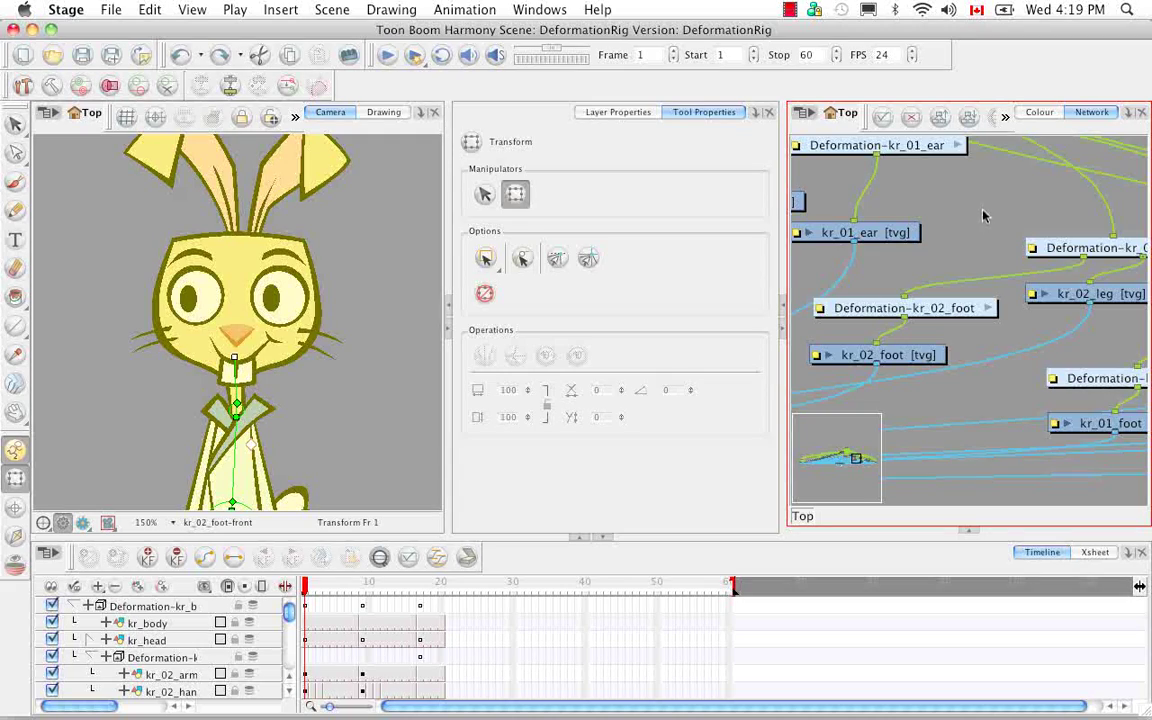
scroll(983, 215, up, 15)
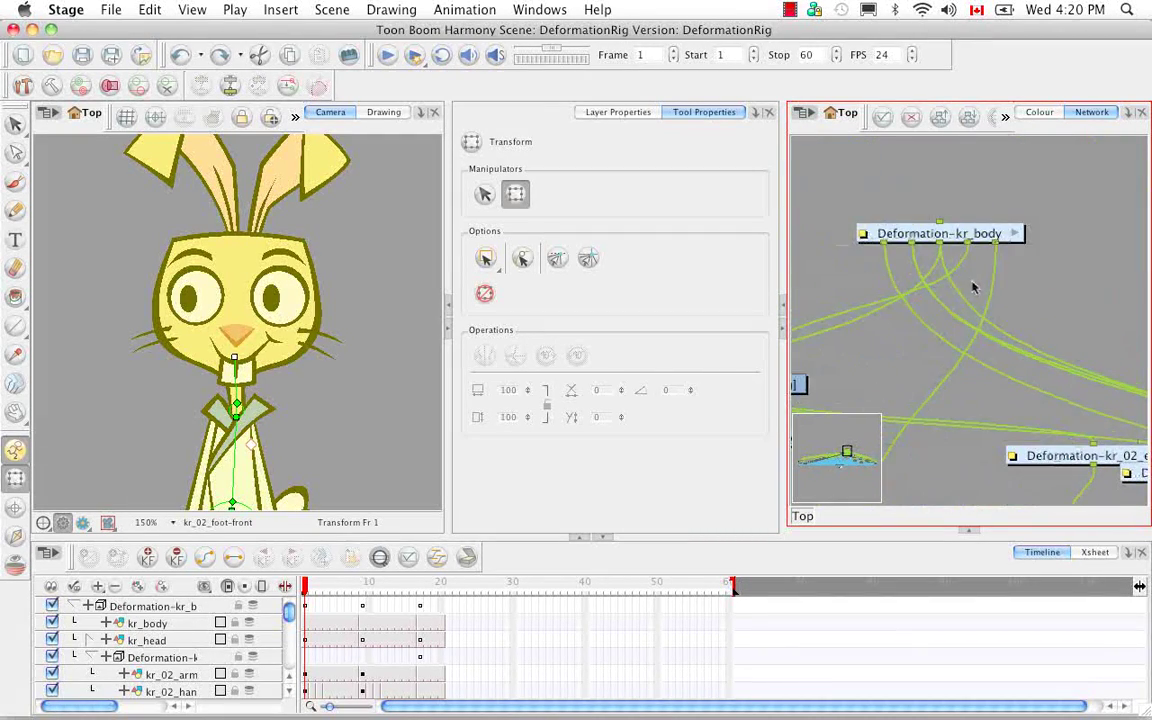
scroll(973, 288, down, 1)
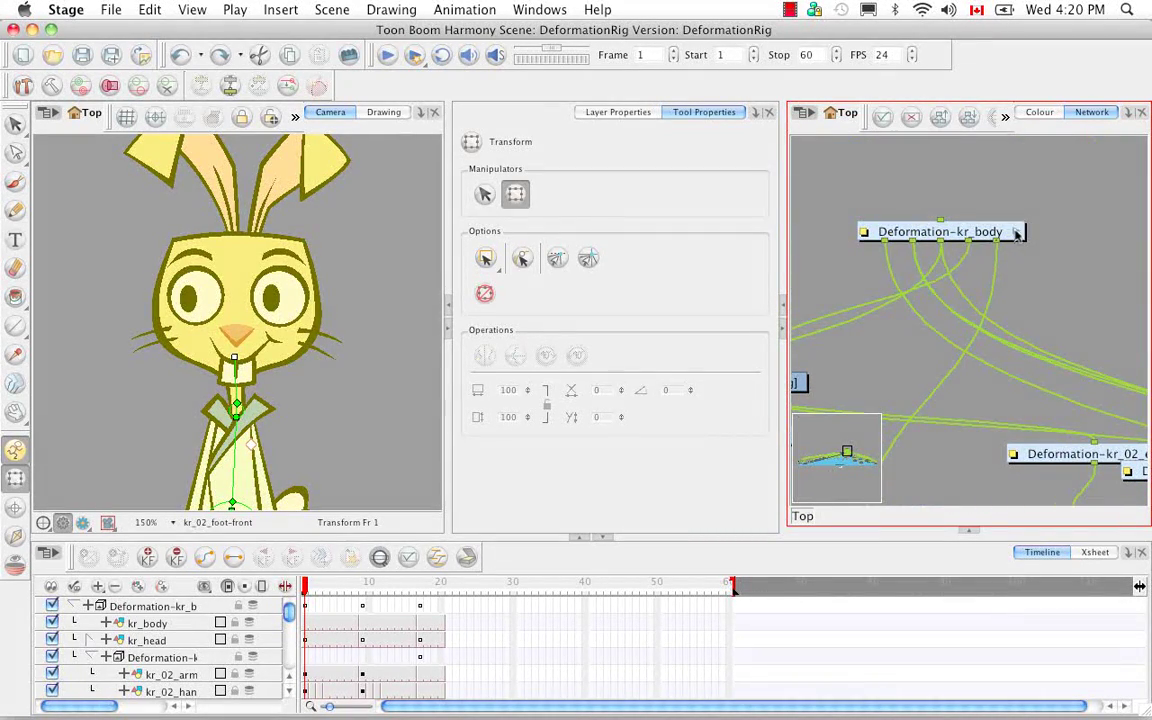
click(1016, 232)
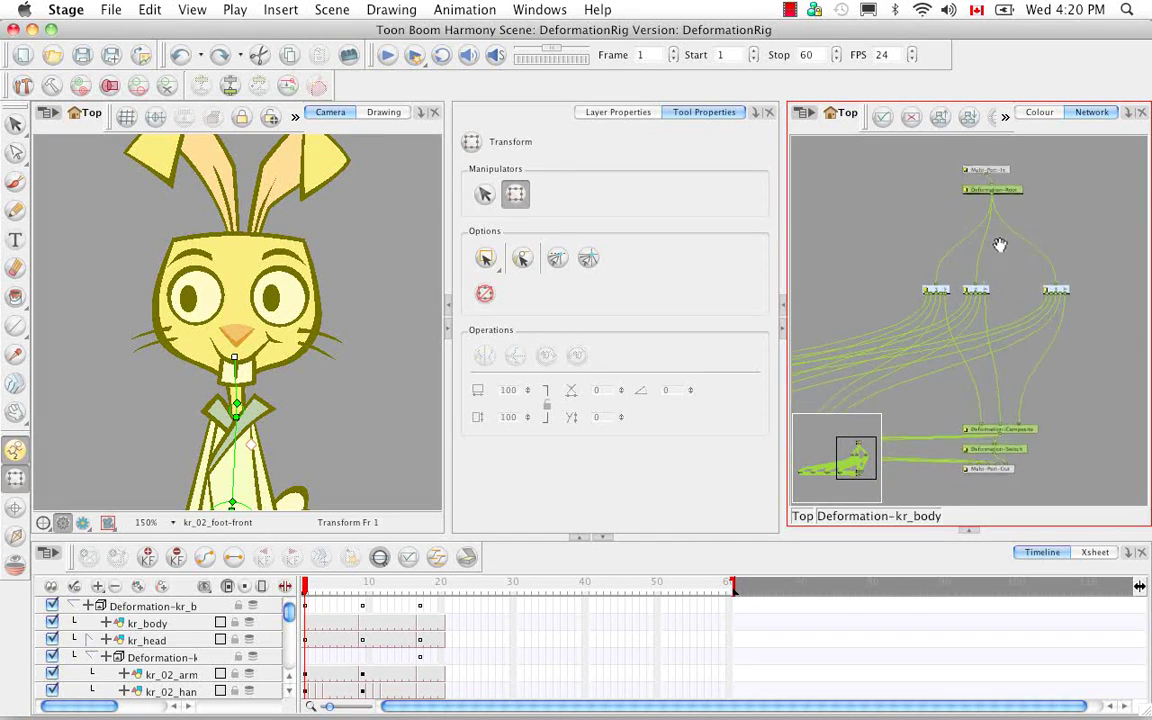
drag(1000, 244, 1020, 212)
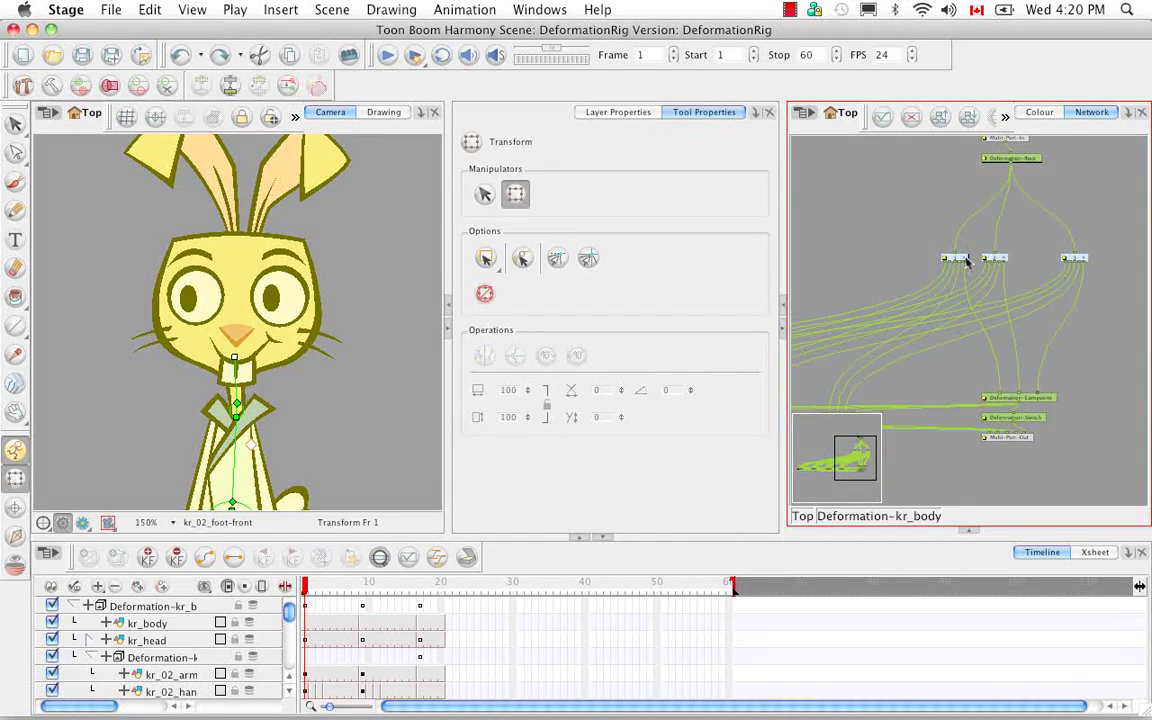
click(966, 260)
scroll(950, 330, up, 2)
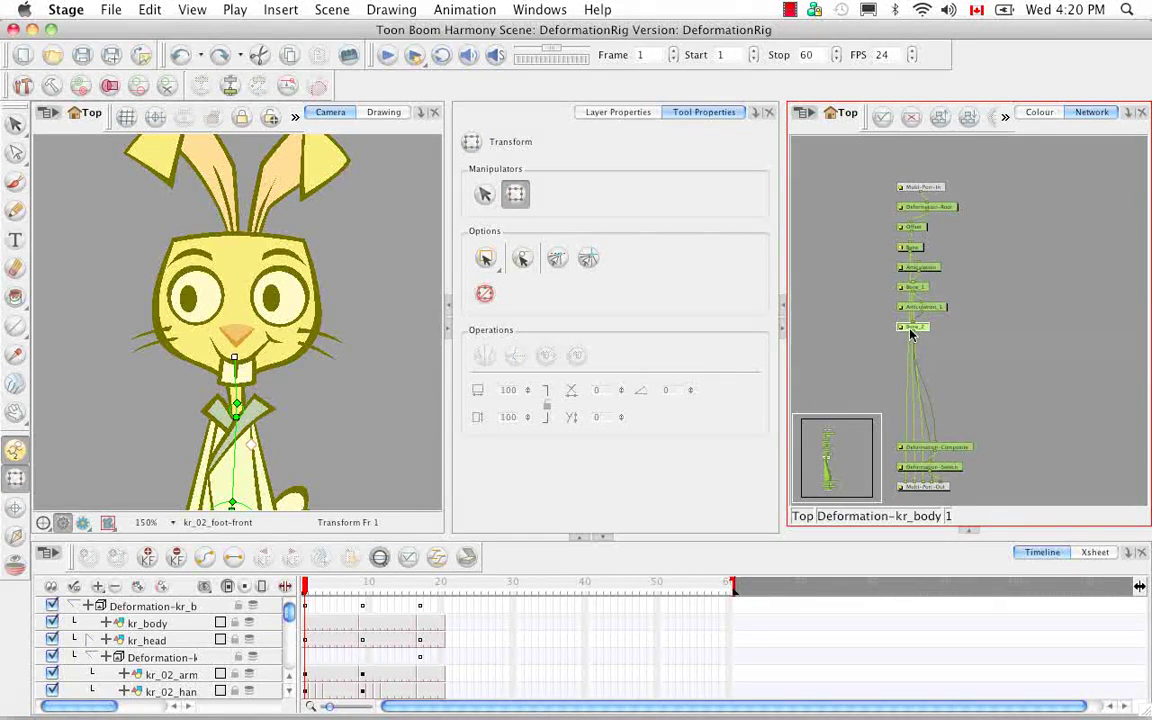
- Display the layer properties of Bone_2 and set its influence type to Elliptic
click(617, 114)
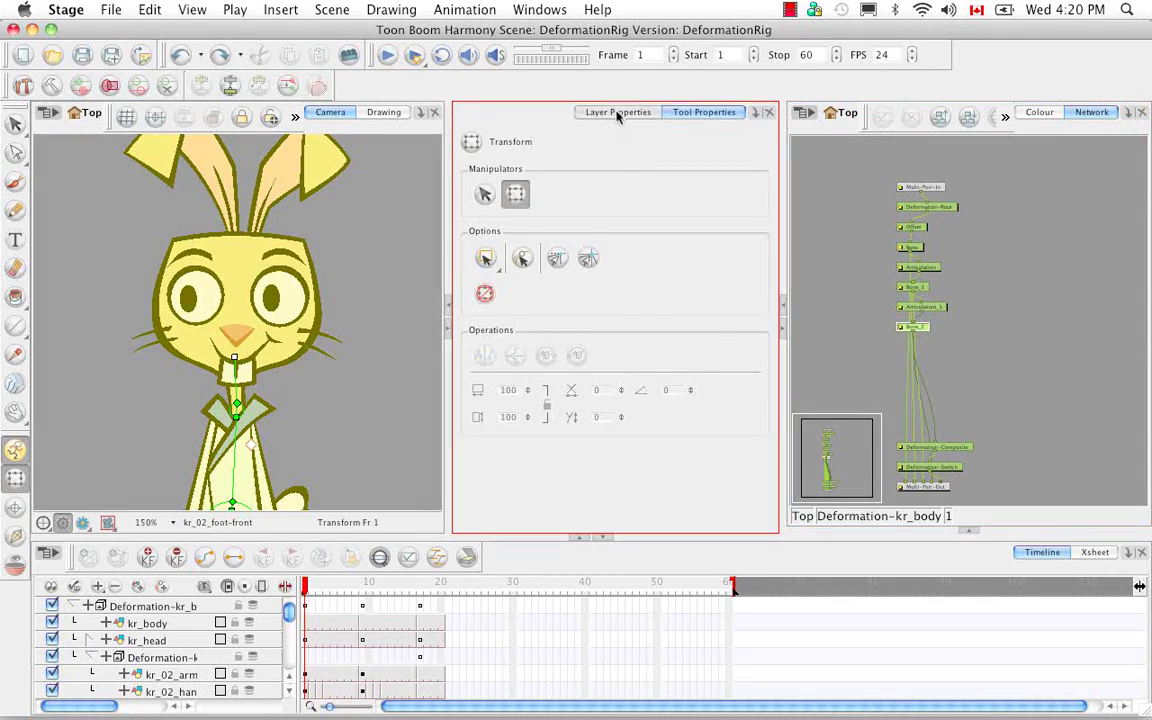
double_click(902, 329)
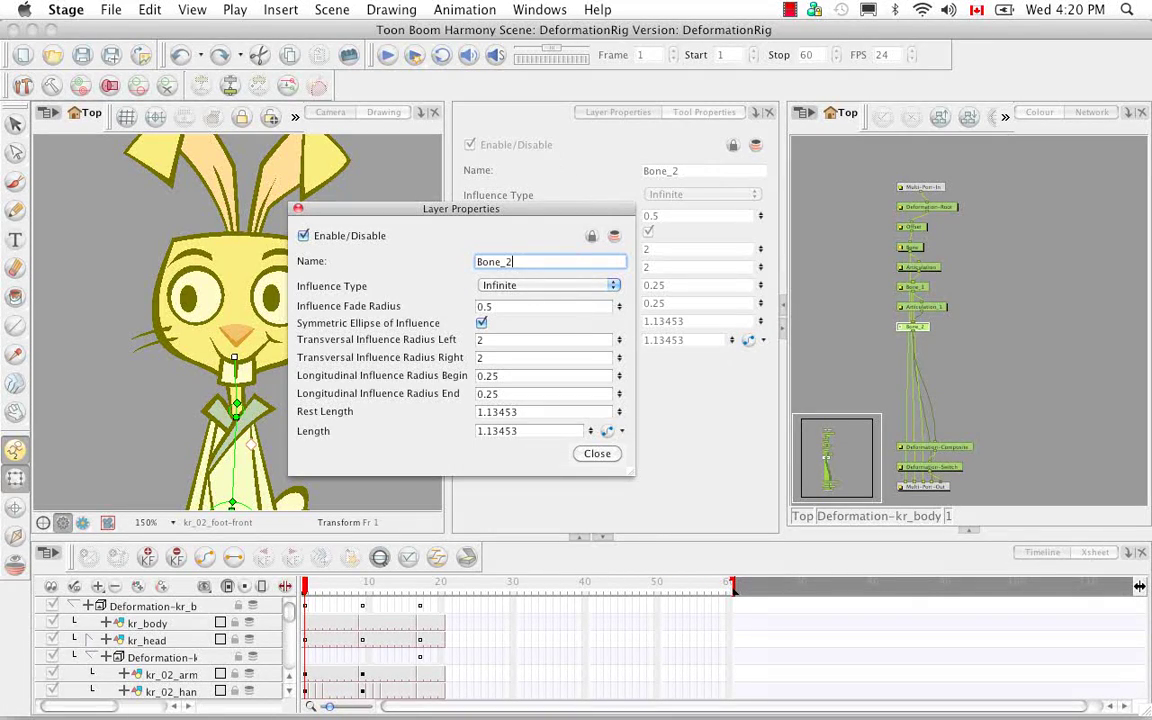
click(298, 209)
click(627, 383)
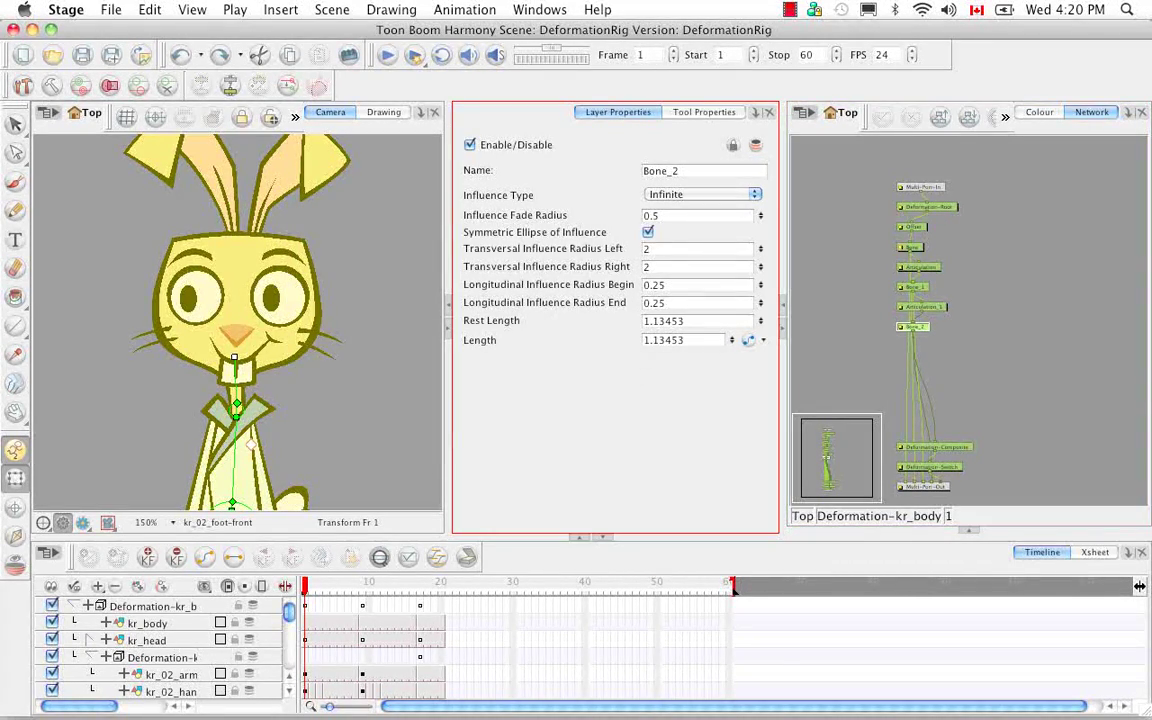
click(756, 198)
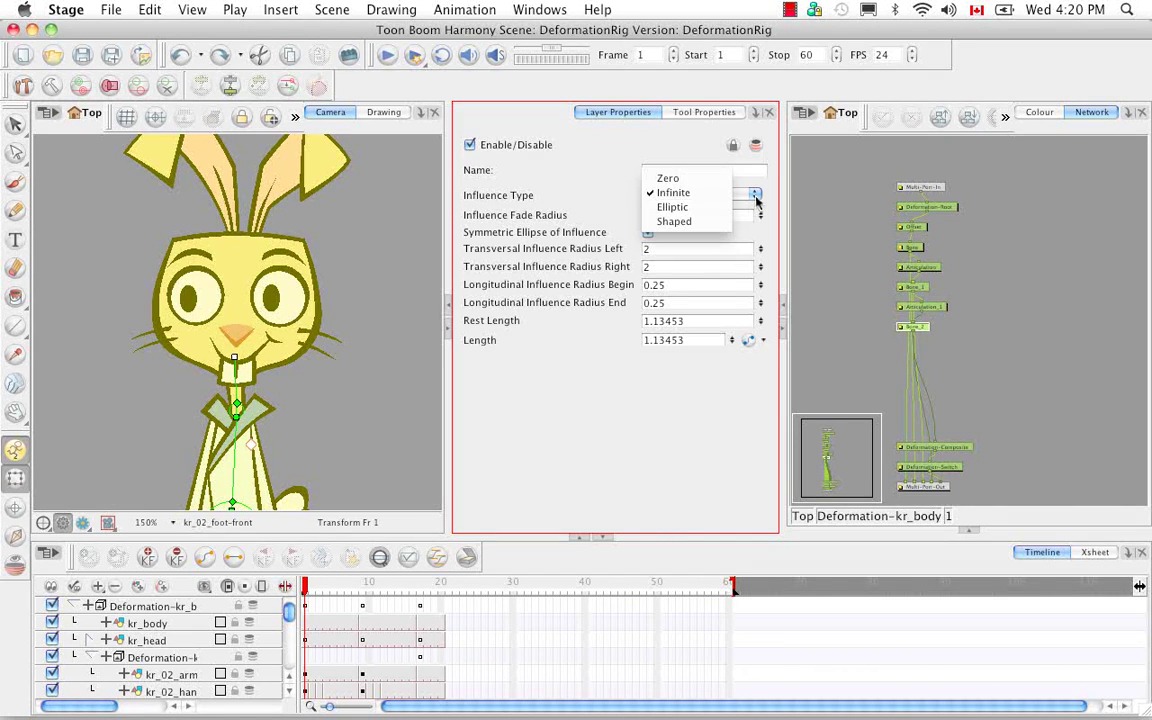
click(674, 207)
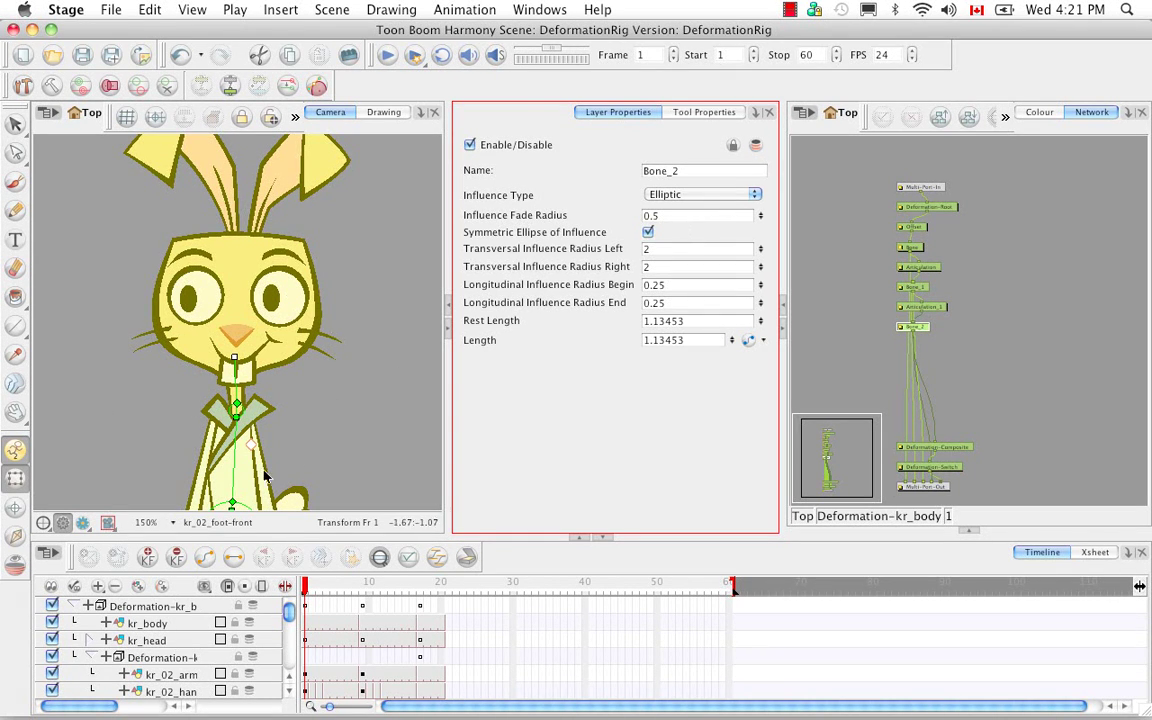
- Show the neck bone's region of influence and set its Transversal Influence Radius Left to 0.2
click(110, 86)
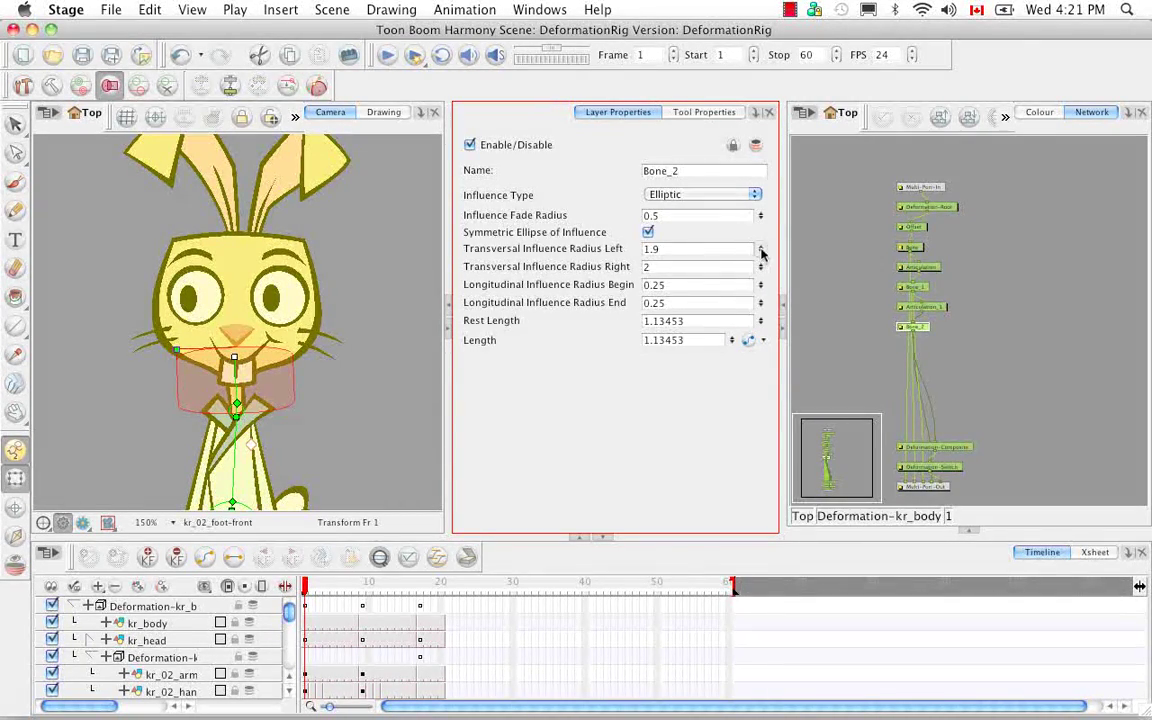
mouse_move(760, 252)
mouse_down()
mouse_move(762, 270)
mouse_move(760, 260)
mouse_up()
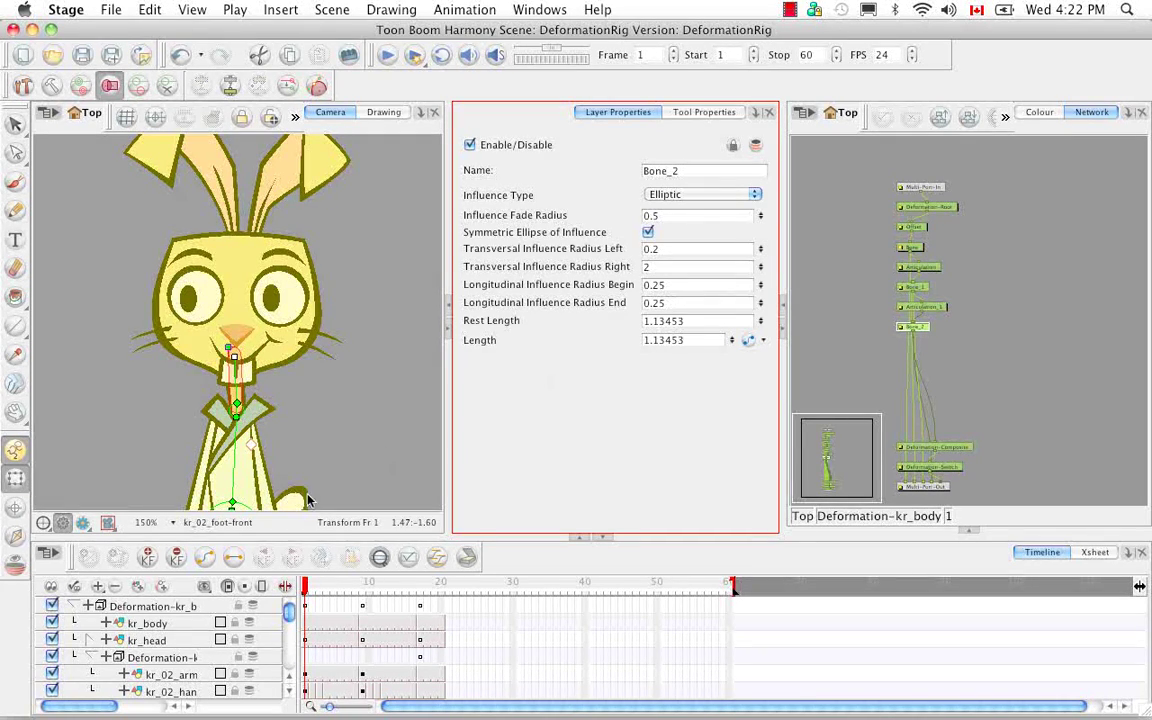
click(270, 465)
scroll(225, 465, up, 5)
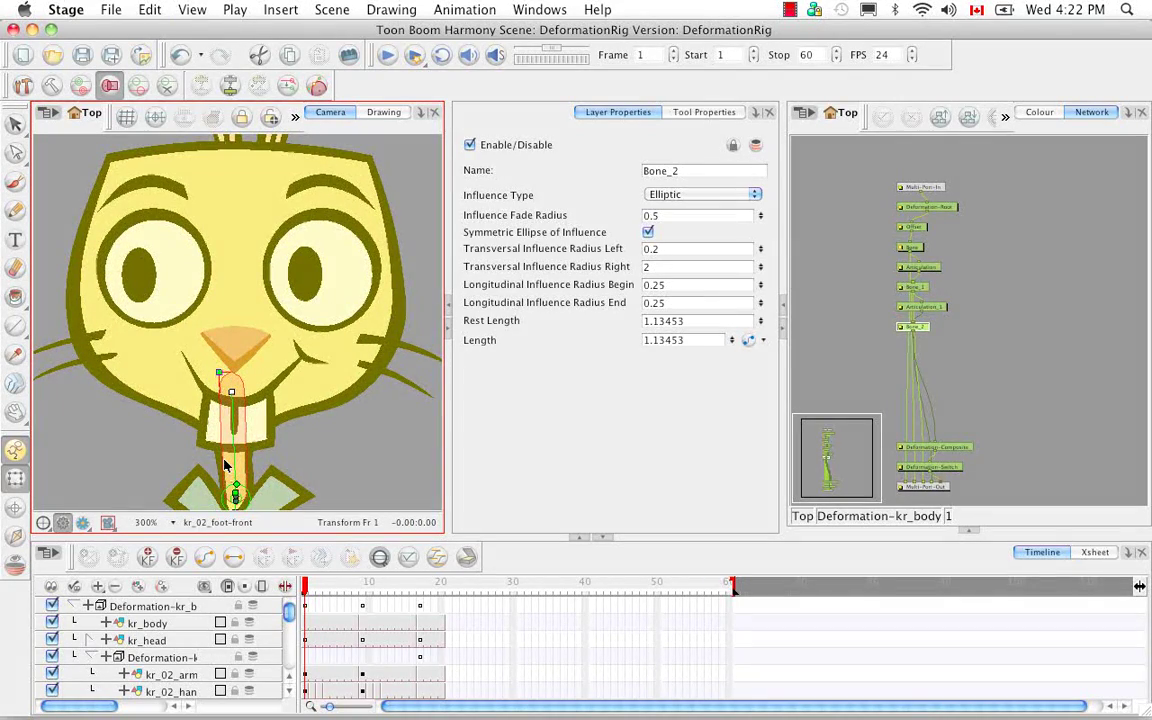
- Set Bone_2's Transversal Influence Radius Left to 0.4, Longitudinal Influence Radius Begin to 0.2 and Longitudinal Influence Radius End to 0.3
drag(225, 465, 230, 381)
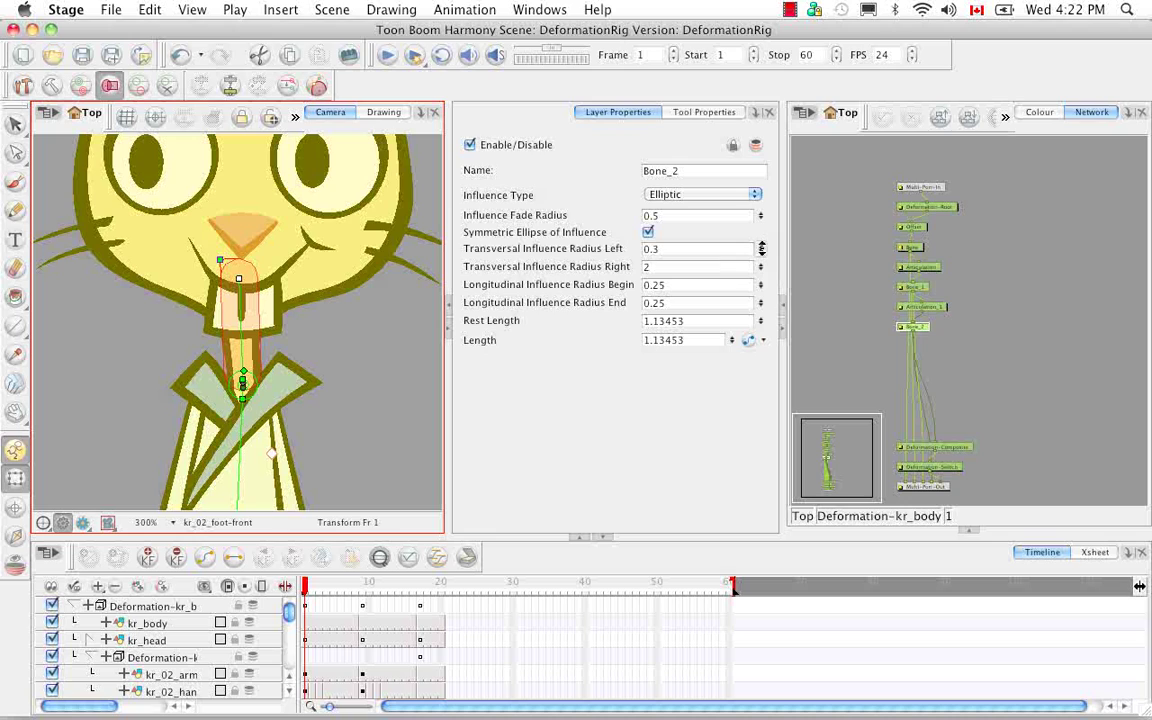
click(760, 244)
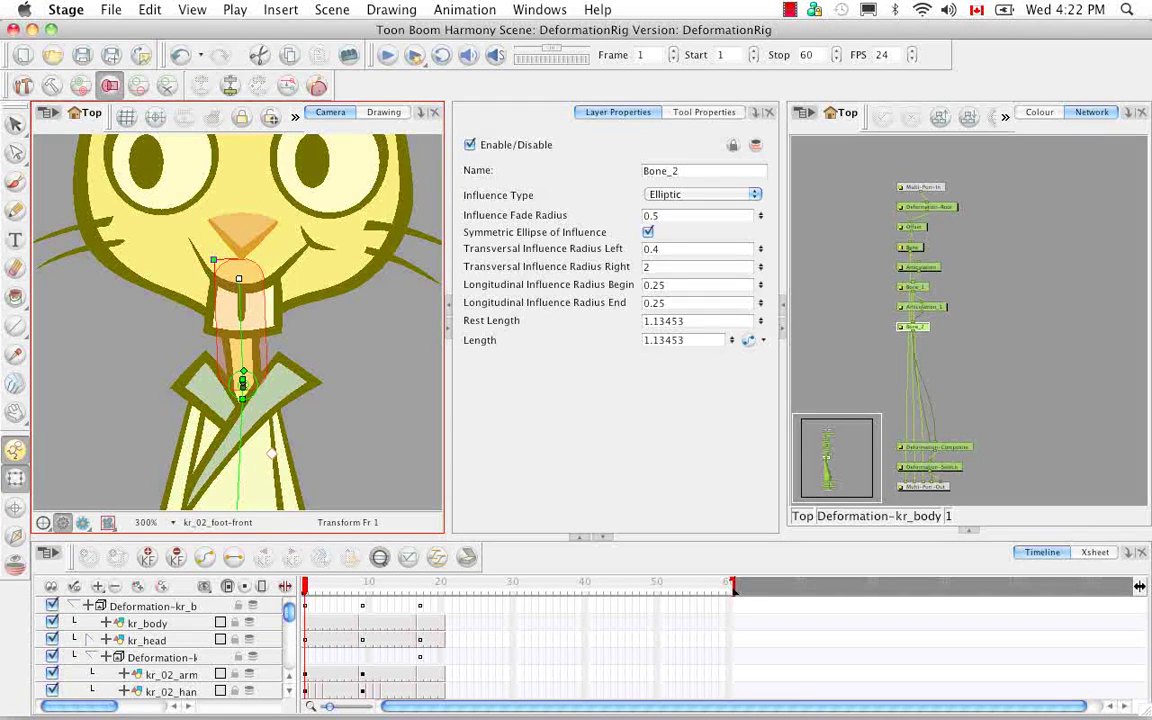
click(760, 282)
mouse_move(760, 288)
mouse_down()
mouse_move(760, 277)
mouse_move(760, 292)
mouse_up()
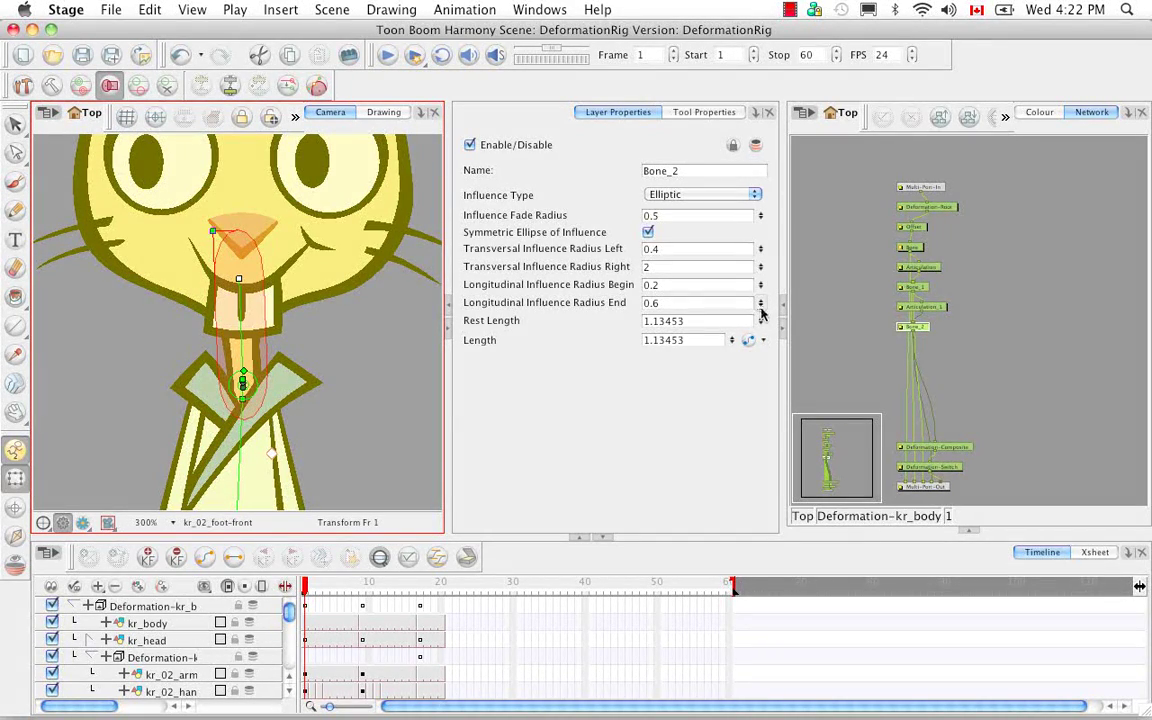
click(760, 306)
click(760, 306)
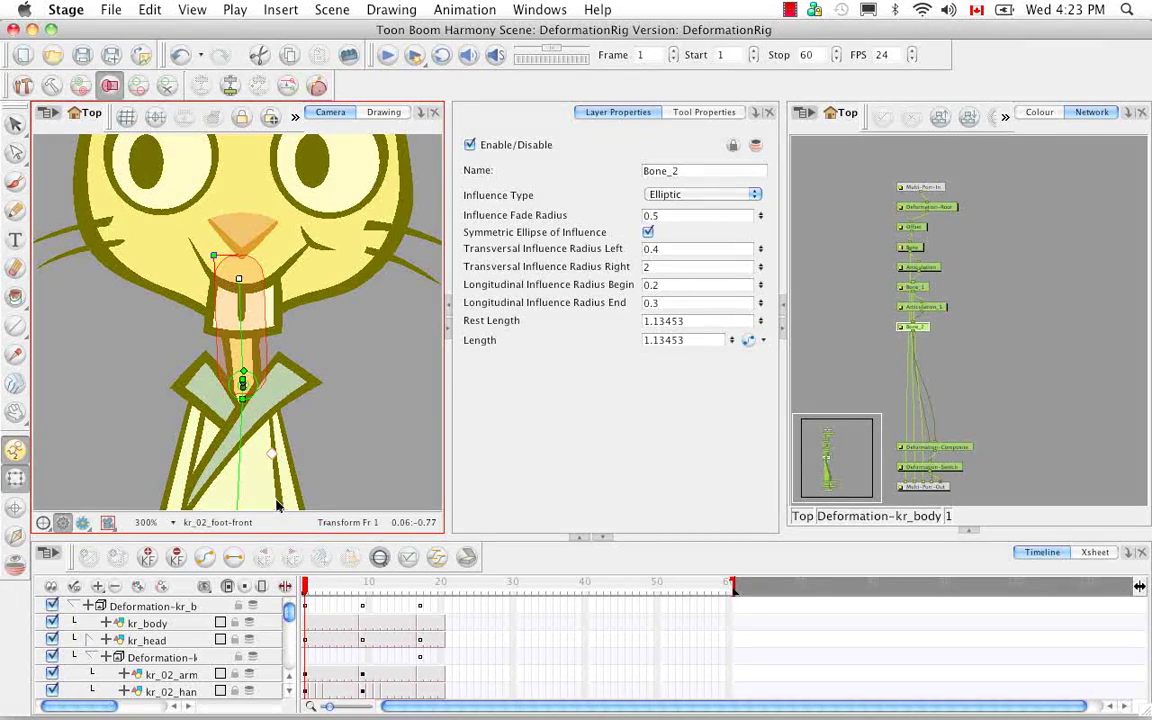
- Hide the region of influence and try tilting the rabbit's head with the neck bone, undoing the test pose
key(2)
key(2)
key(2)
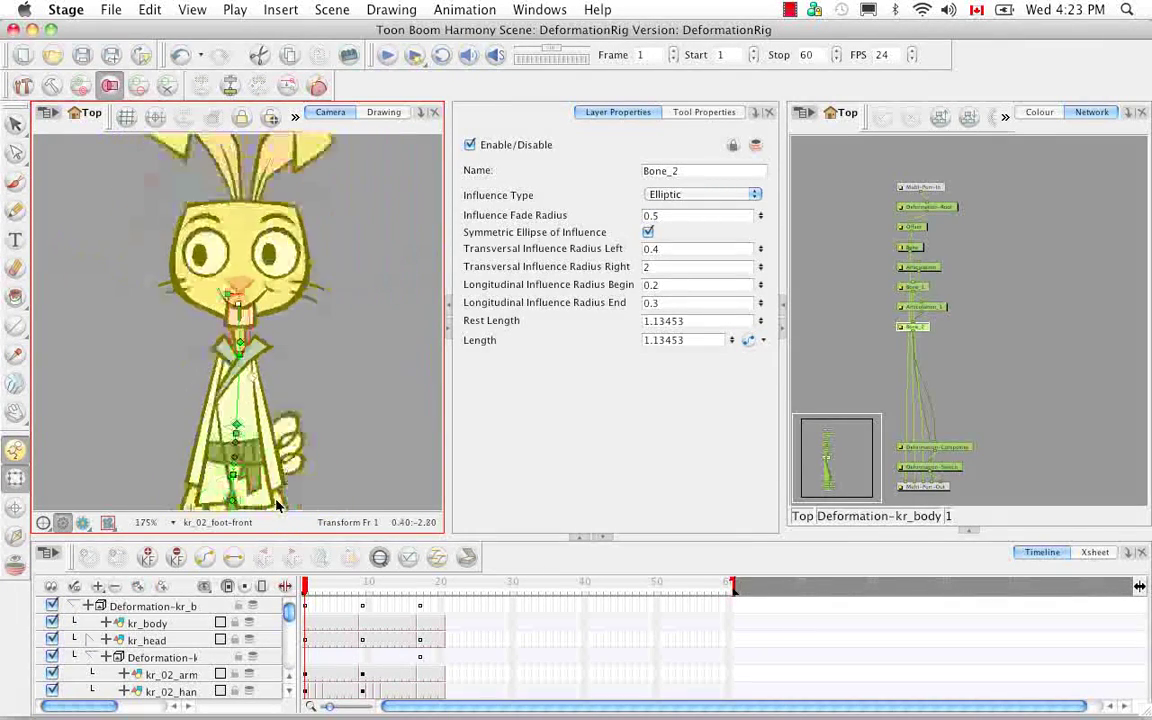
click(112, 88)
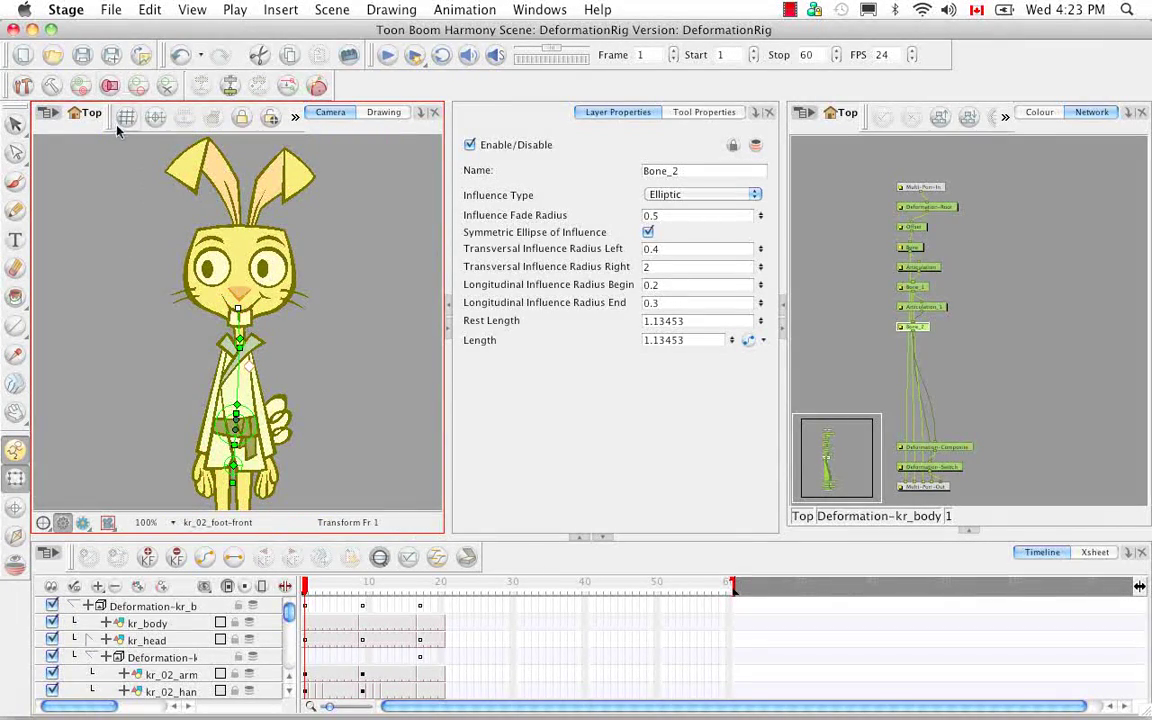
click(248, 314)
mouse_move(250, 316)
mouse_down()
mouse_move(232, 290)
mouse_move(232, 312)
mouse_move(222, 303)
mouse_move(253, 318)
mouse_move(229, 318)
mouse_move(257, 321)
mouse_up()
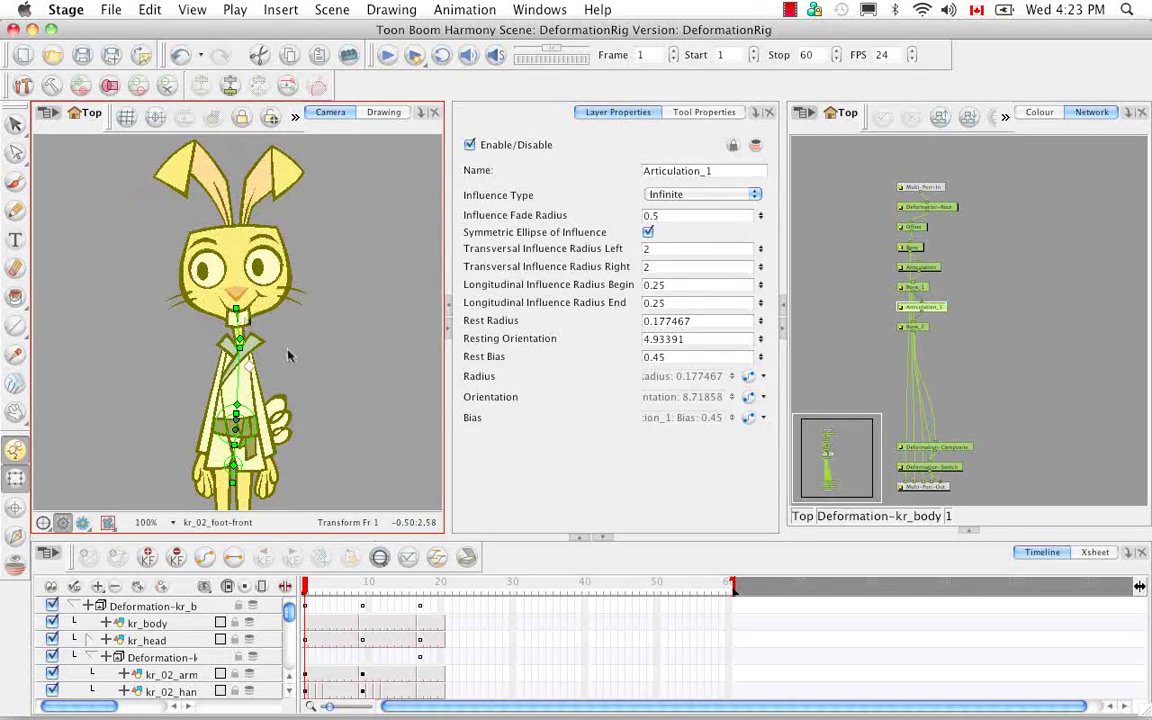
key(super+z)
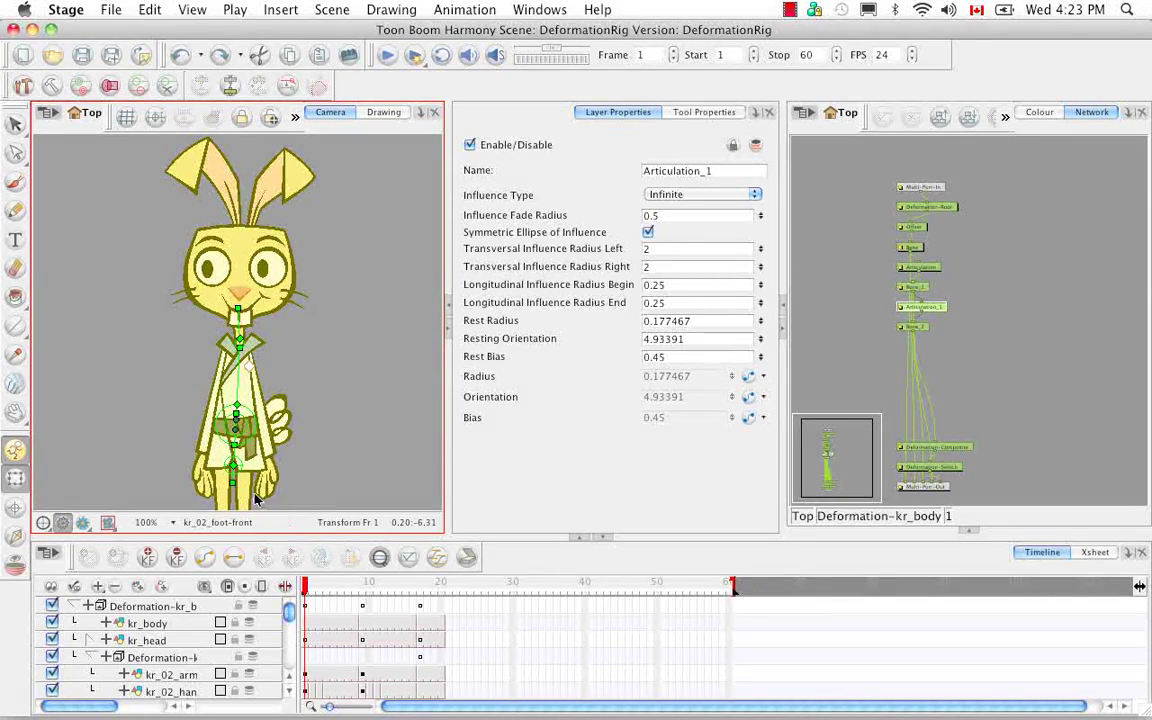
- Set the influence type of Articulation_1 at the neck base to Elliptic and show its region of influence
key(2)
key(2)
key(2)
key(2)
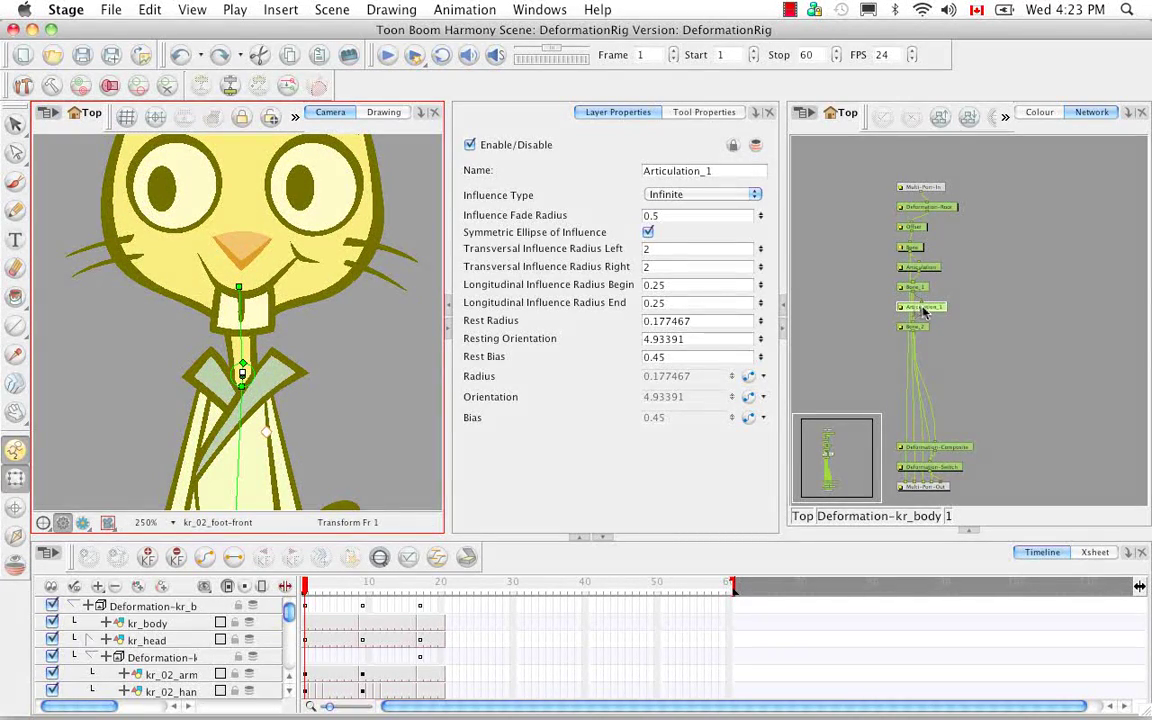
click(755, 196)
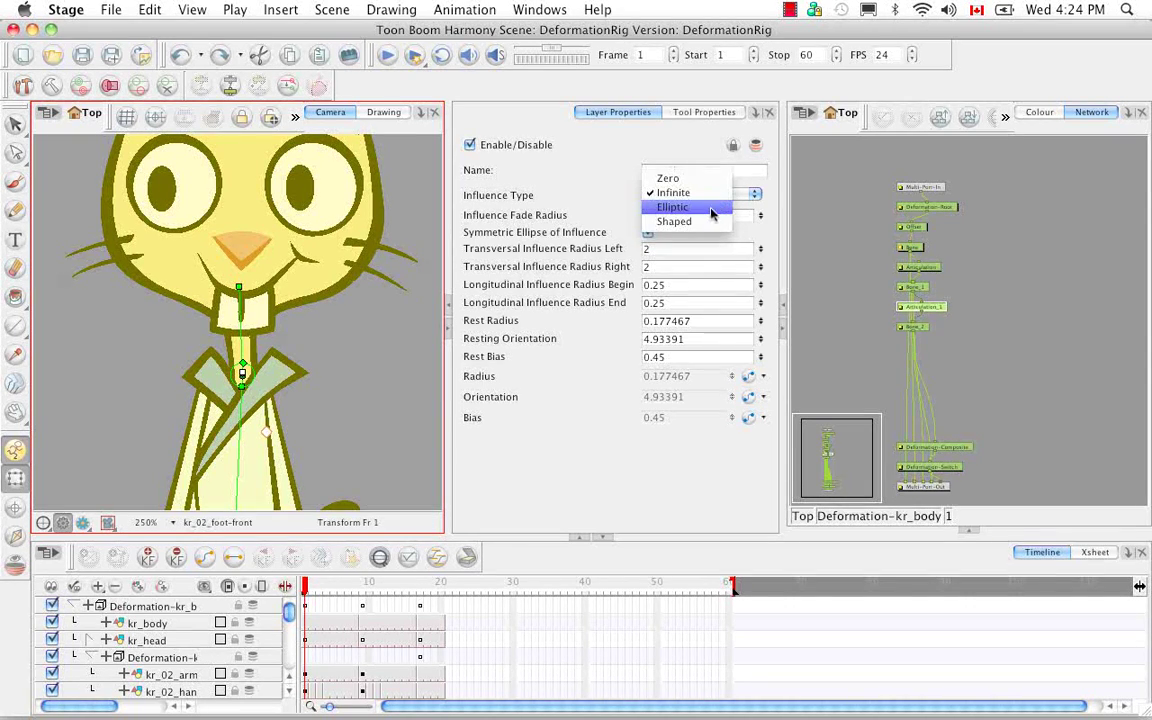
click(712, 208)
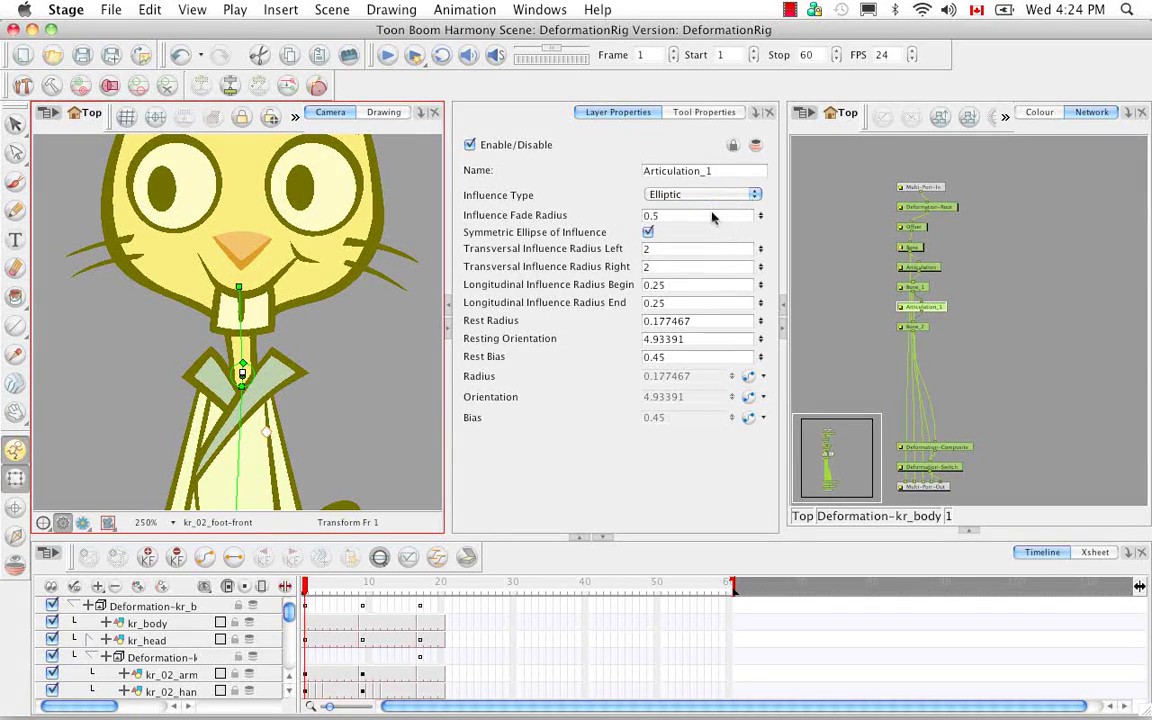
click(110, 85)
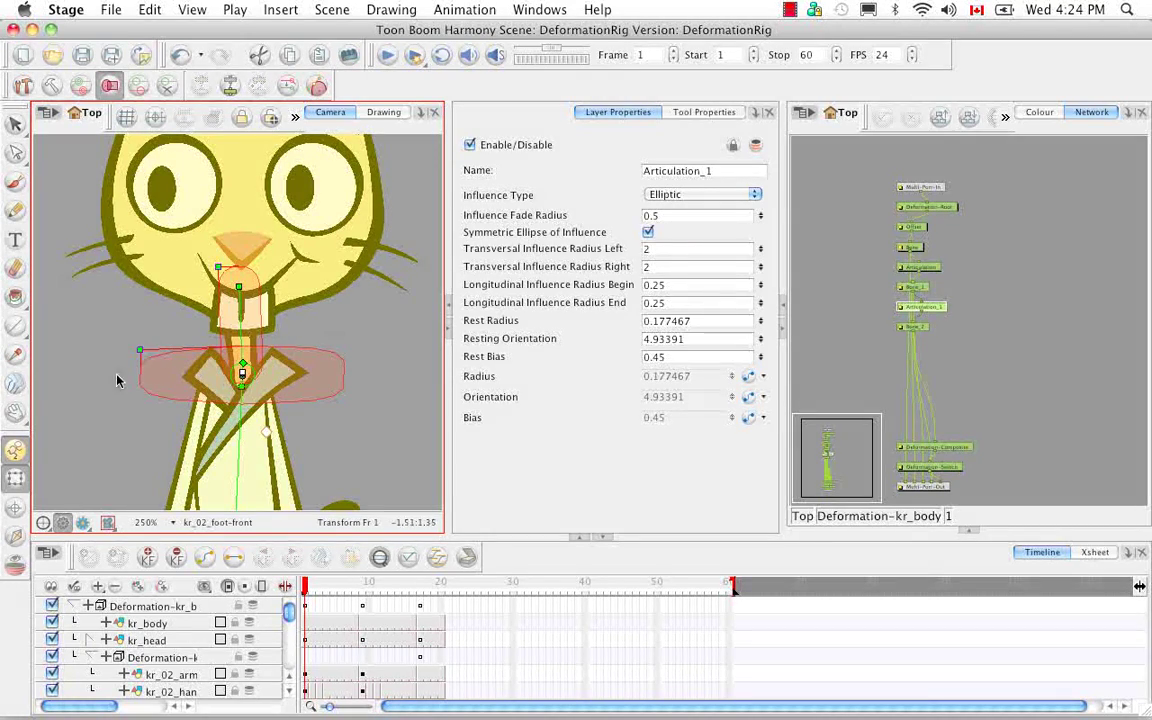
- In resting position editing, shrink Articulation_1's ellipse to a transversal left radius of about 0.25 and a longitudinal end radius of 0.1
click(144, 355)
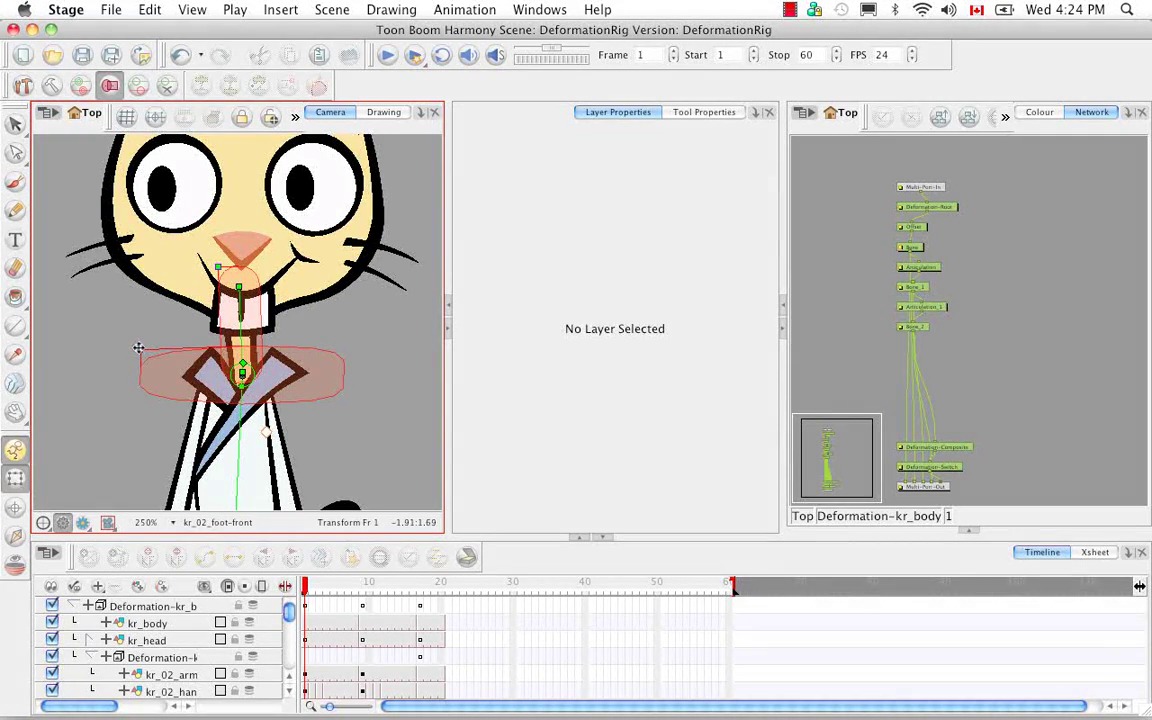
click(138, 348)
click(150, 349)
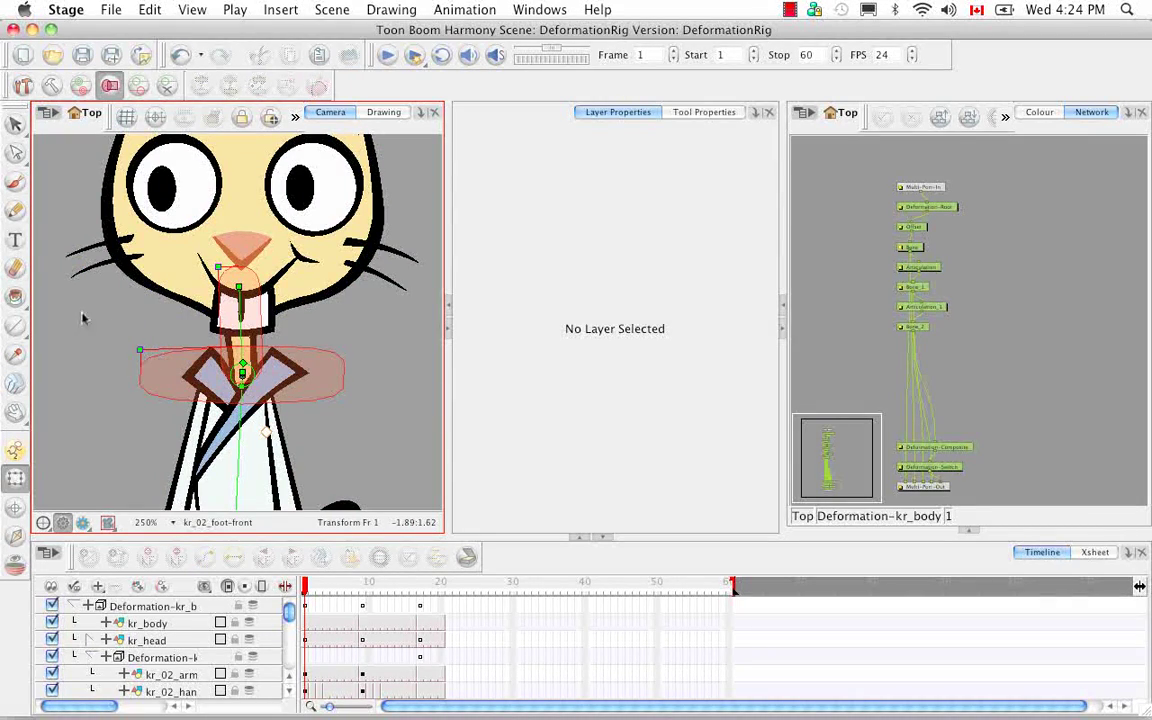
click(52, 86)
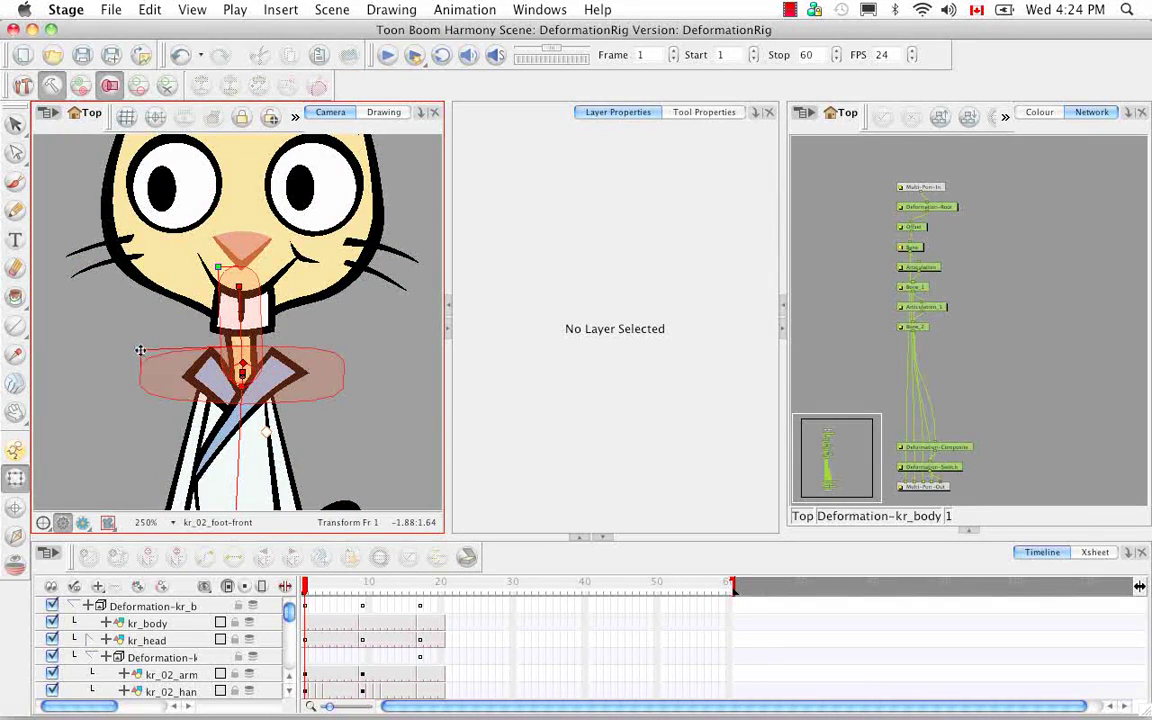
mouse_move(140, 350)
mouse_down()
mouse_move(175, 355)
mouse_move(182, 344)
mouse_move(170, 336)
mouse_up()
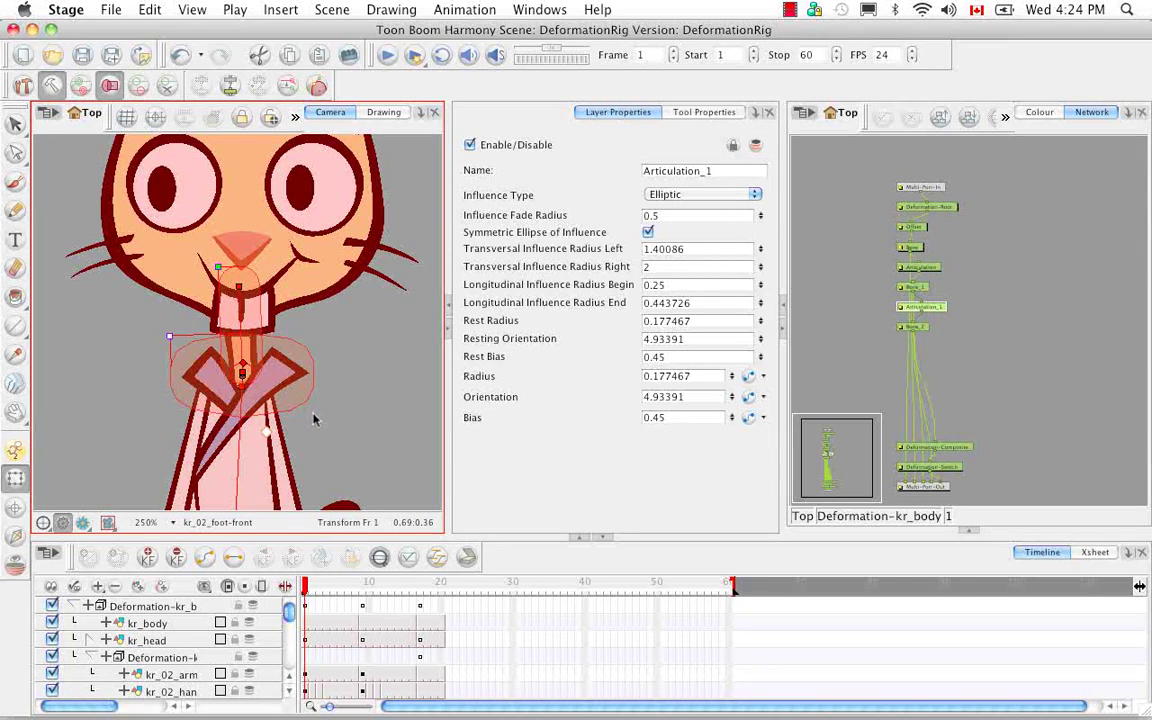
drag(171, 335, 229, 362)
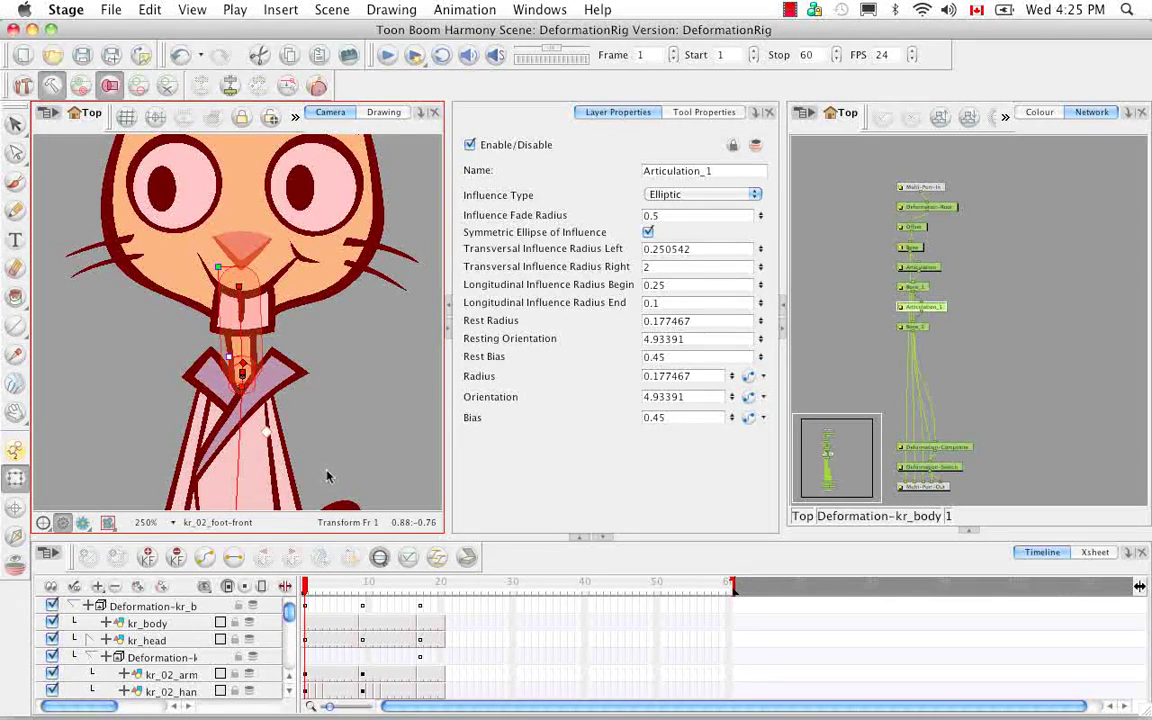
click(848, 280)
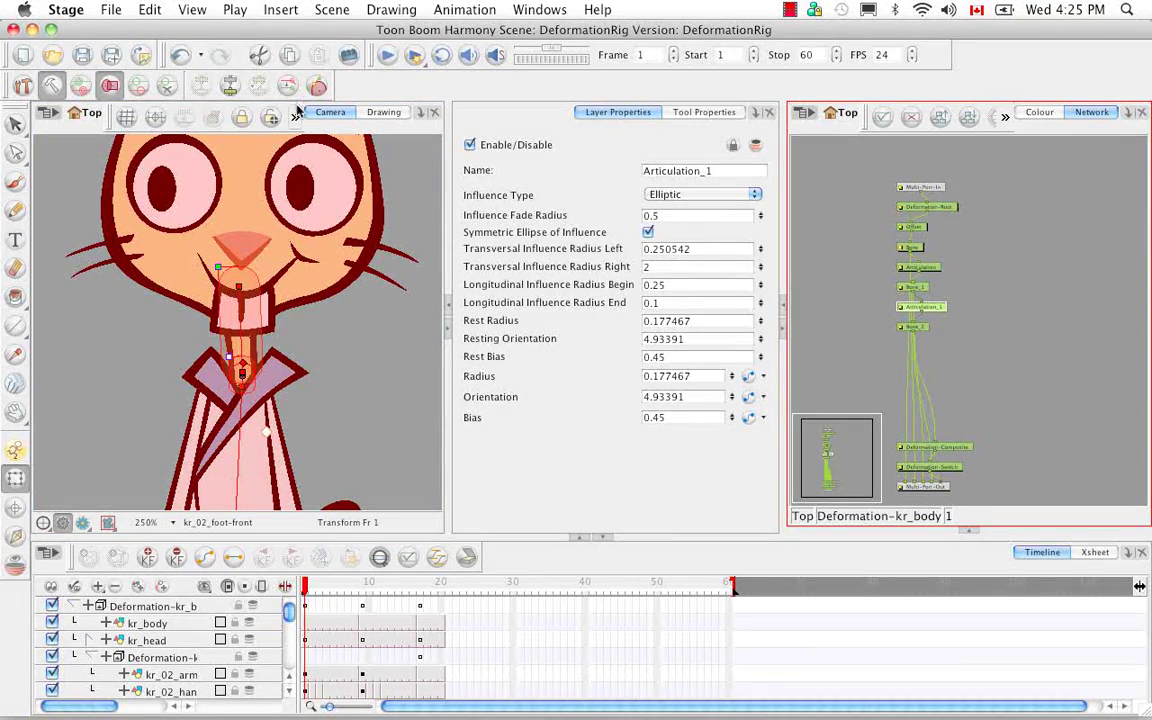
- Hide the influence regions, leave resting position editing and try bending the neck, undoing the test pose
click(110, 88)
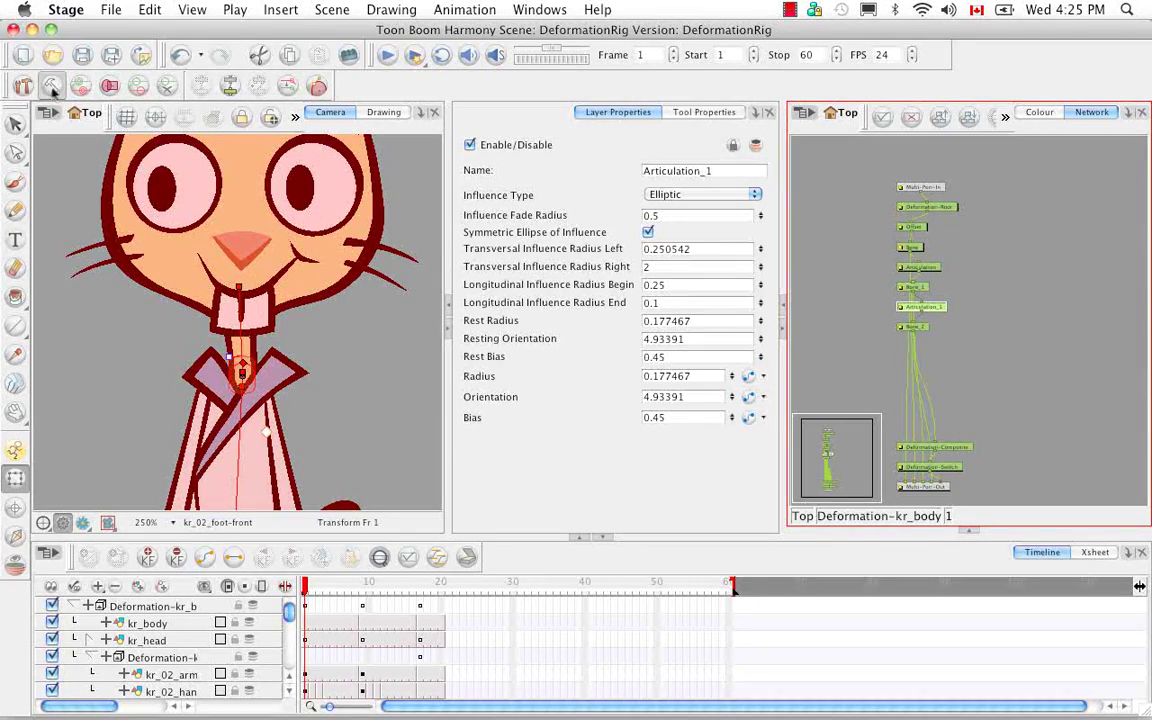
click(240, 315)
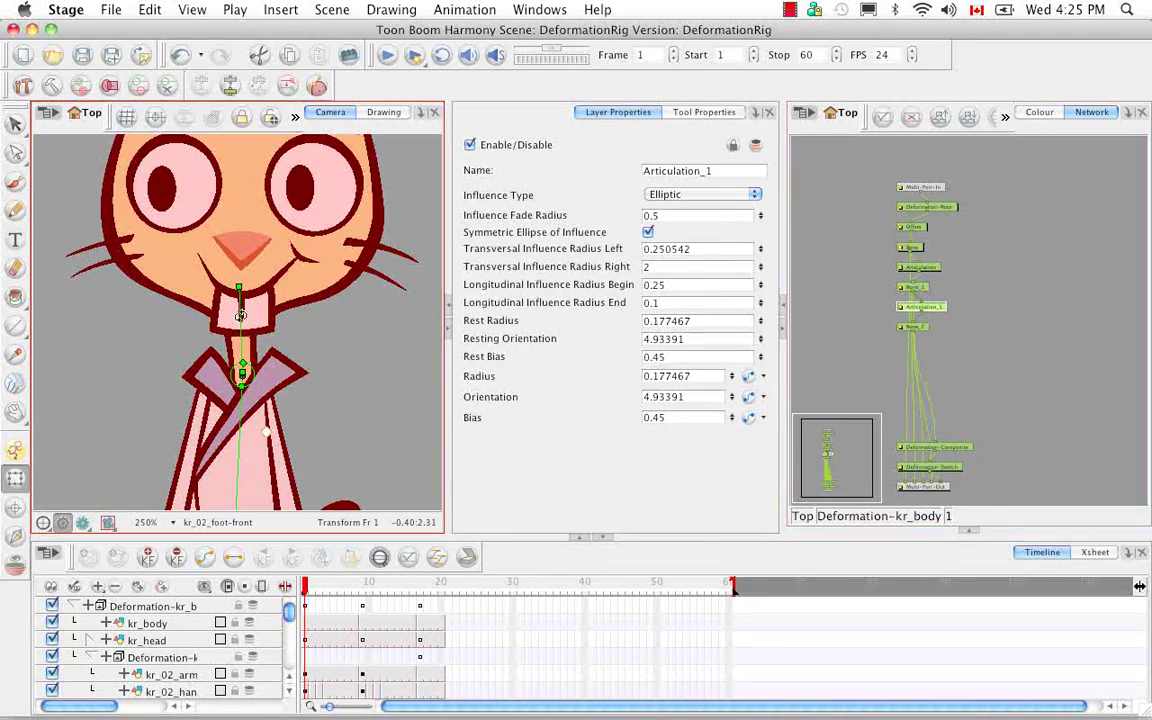
drag(240, 315, 272, 338)
key(ctrl+z)
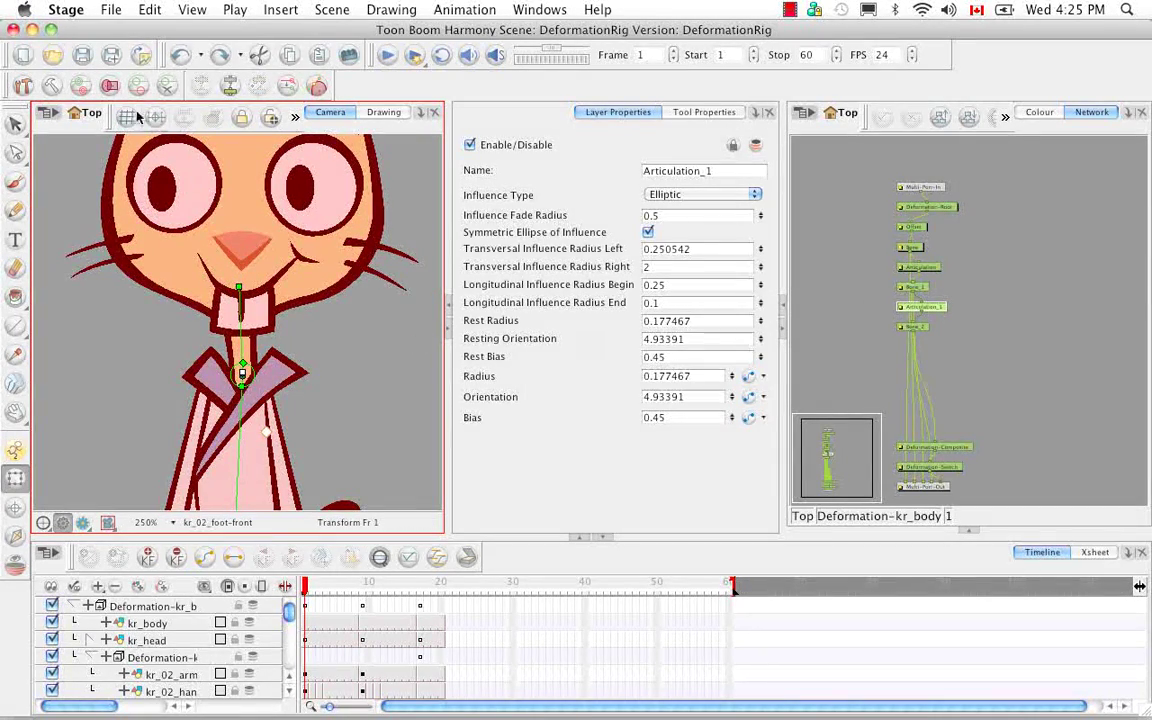
- Show the regions of influence again and convert Bone_2's elliptic region to a Shaped one
click(108, 85)
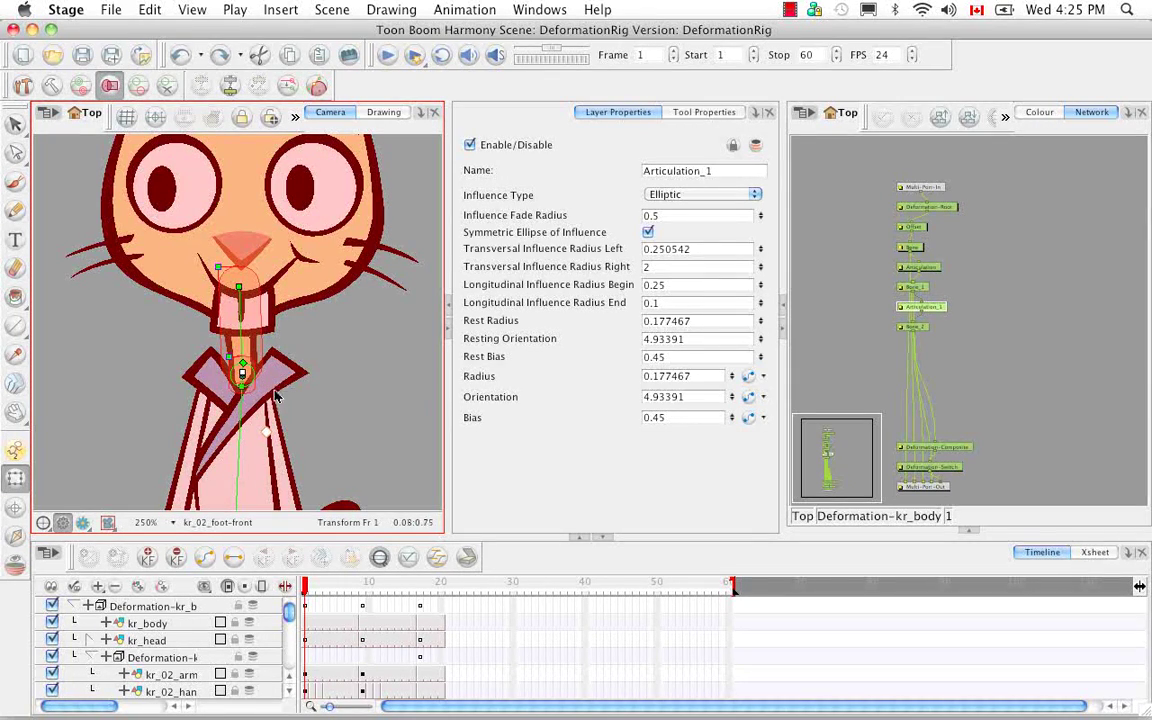
click(915, 329)
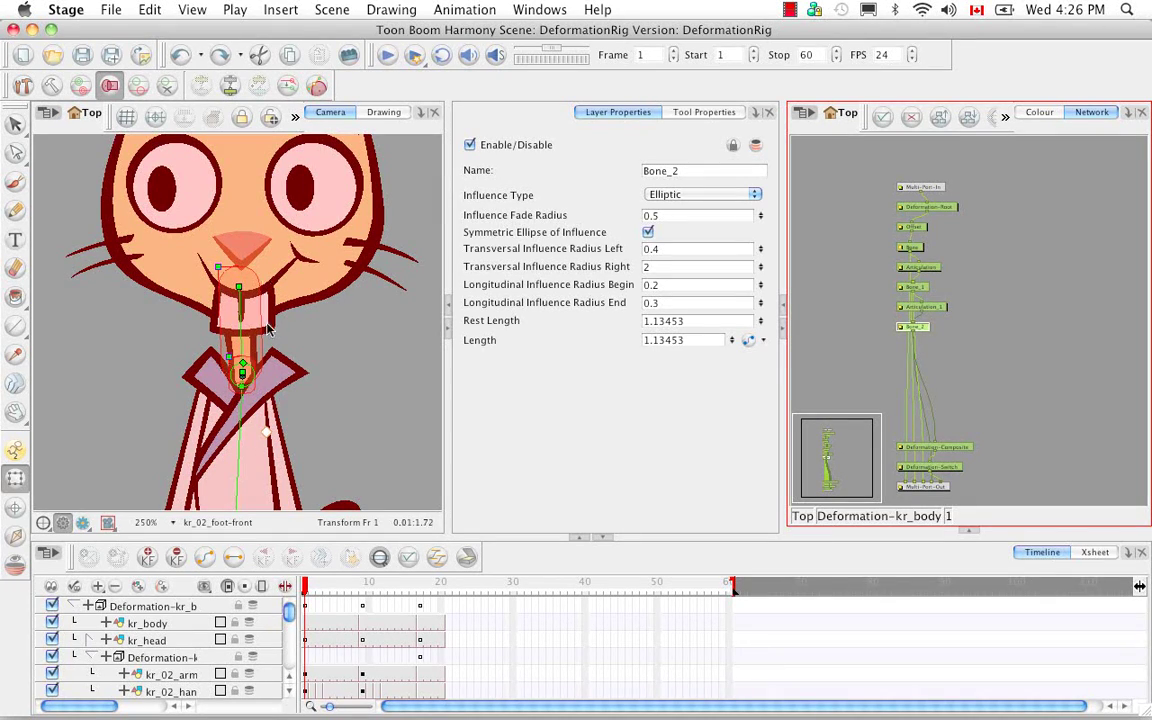
click(316, 87)
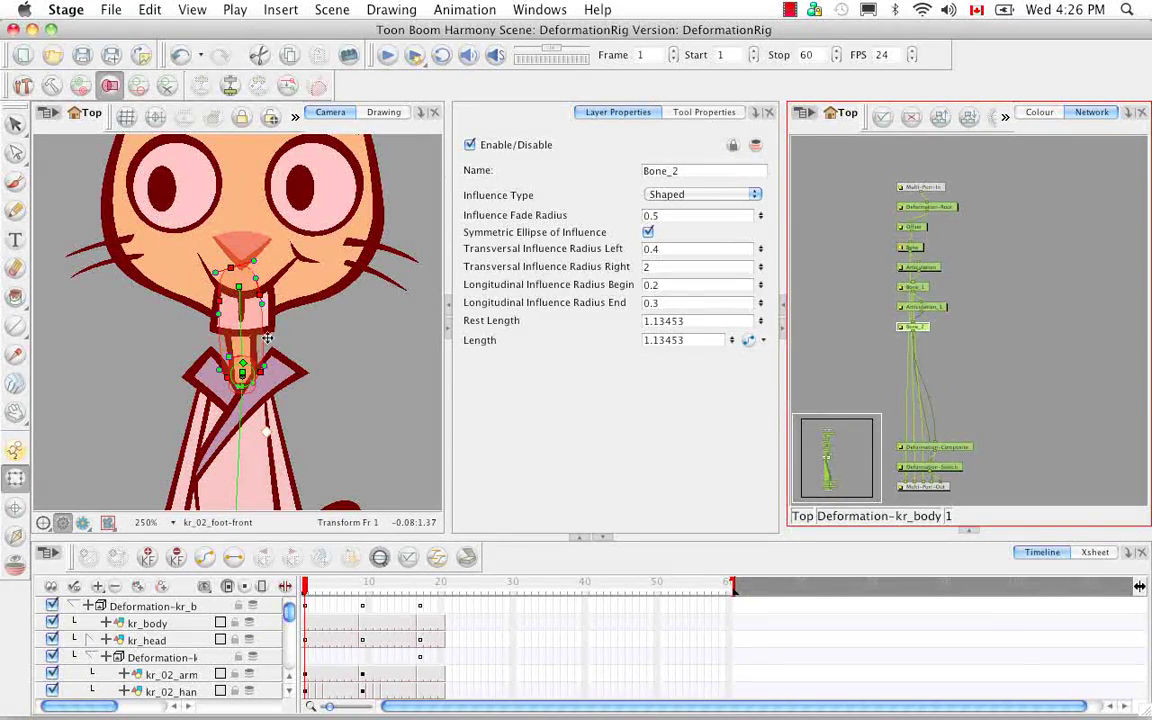
click(283, 528)
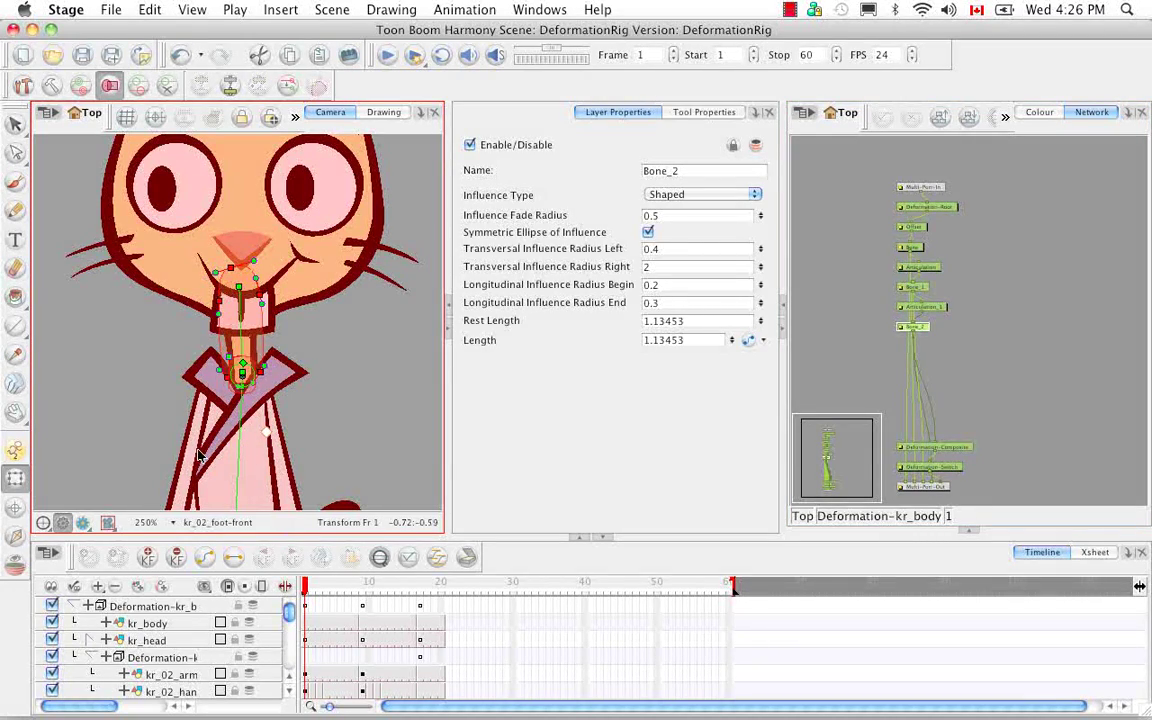
- Set the influence type of Articulation_1 at the neck base to Infinite
key(2)
key(2)
key(2)
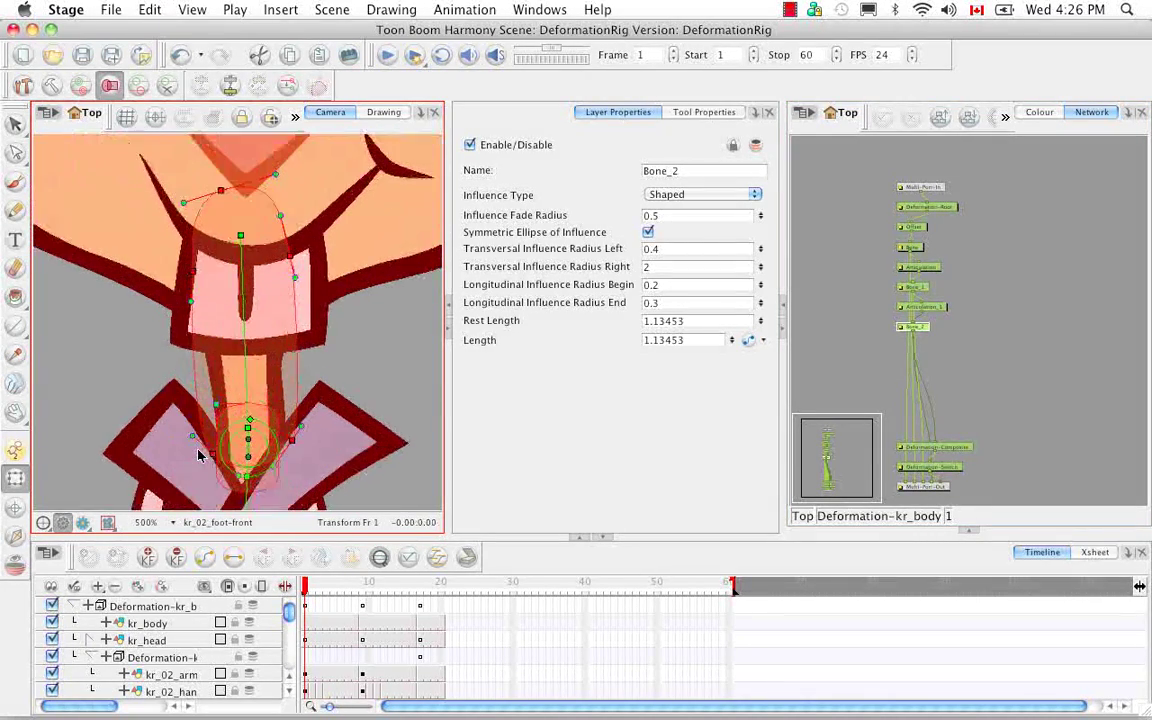
key(2)
key(space)
drag(291, 407, 296, 386)
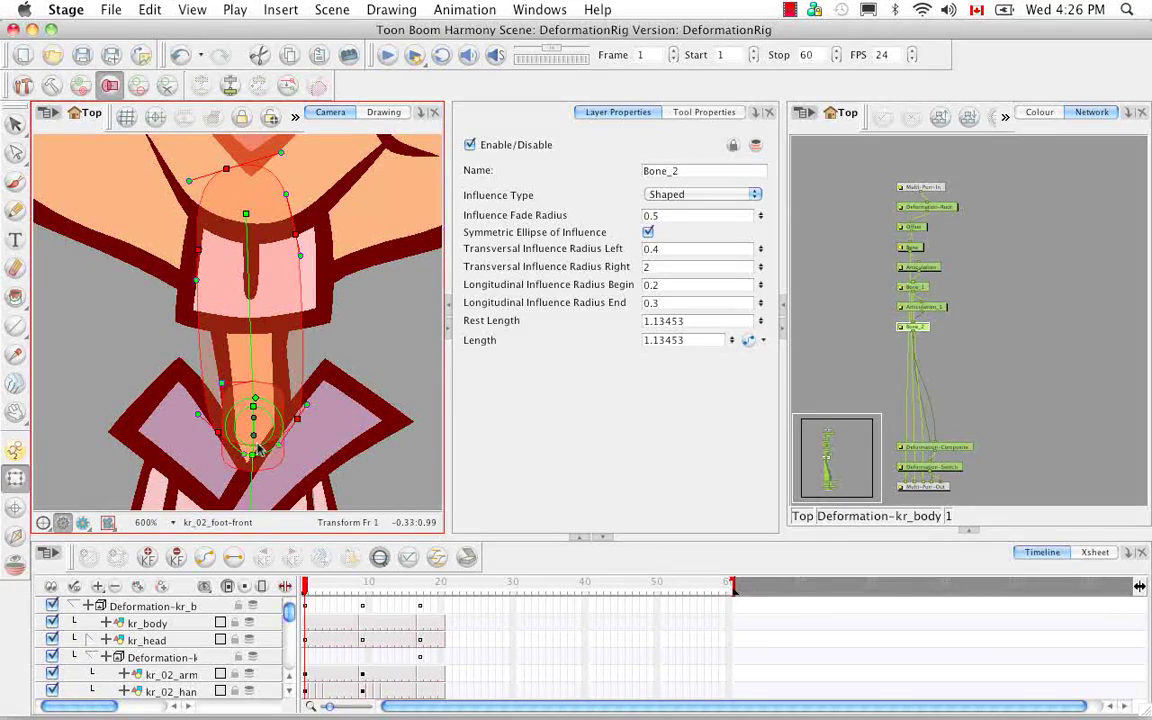
click(930, 309)
click(755, 195)
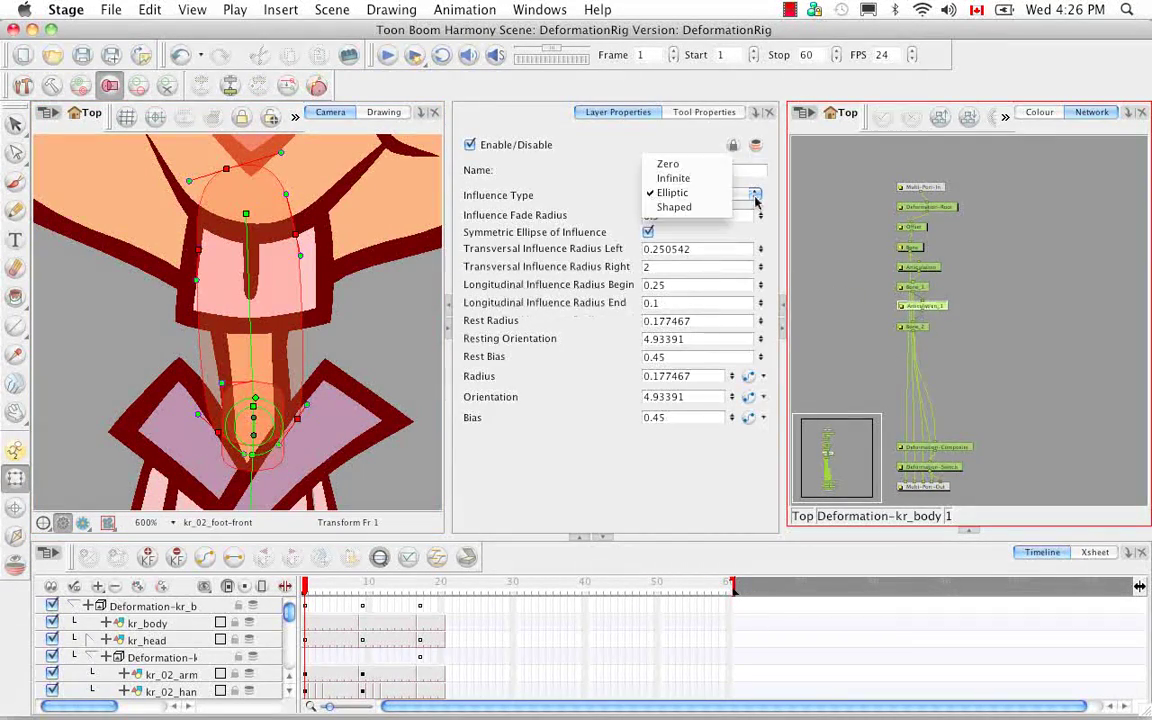
click(702, 180)
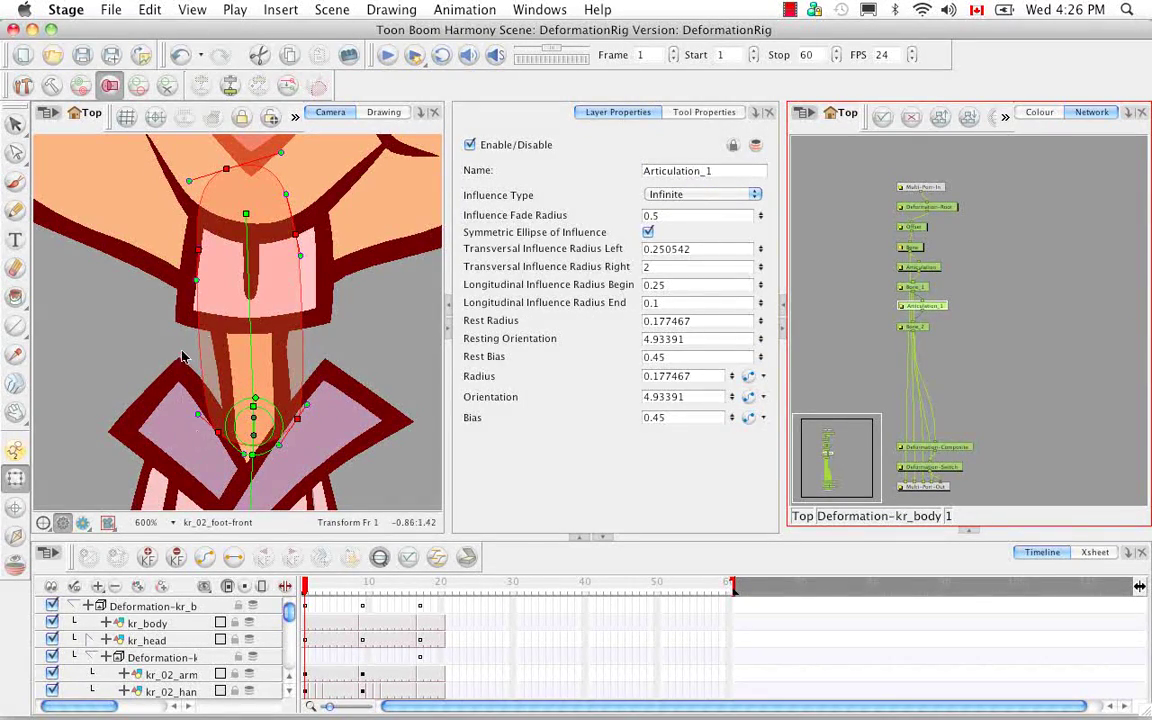
- In resting position editing, reshape the lower end of Bone_2's influence outline to follow the neck's taper into the collar
click(915, 329)
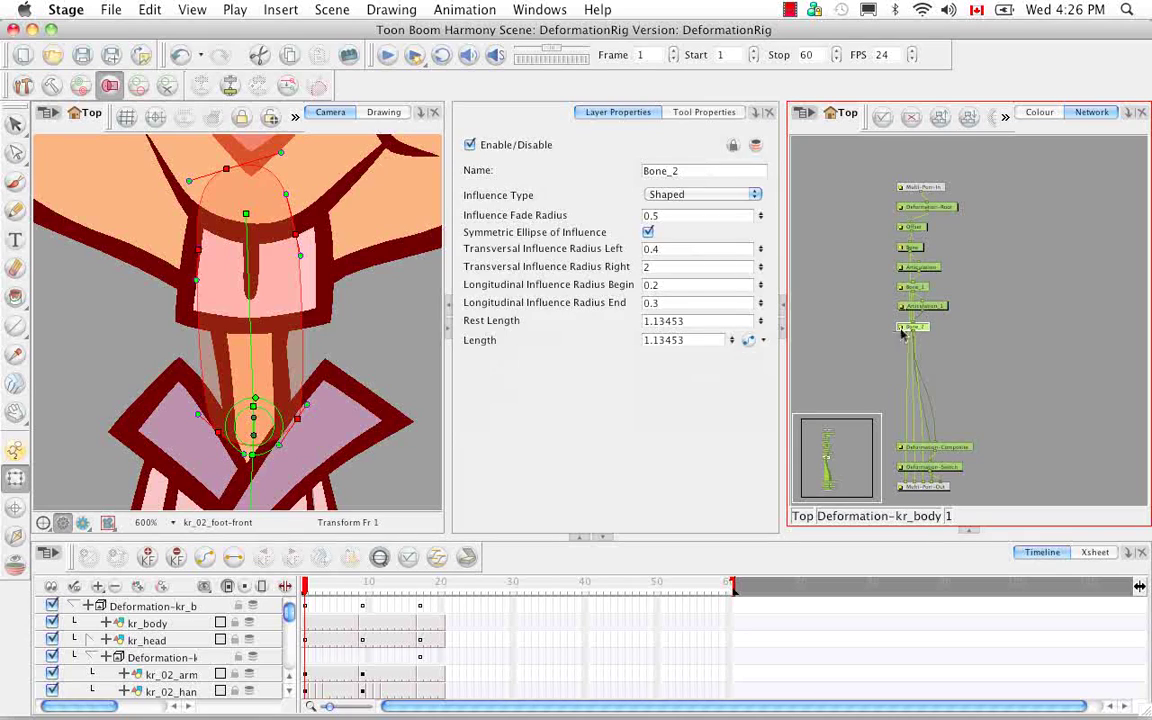
click(213, 403)
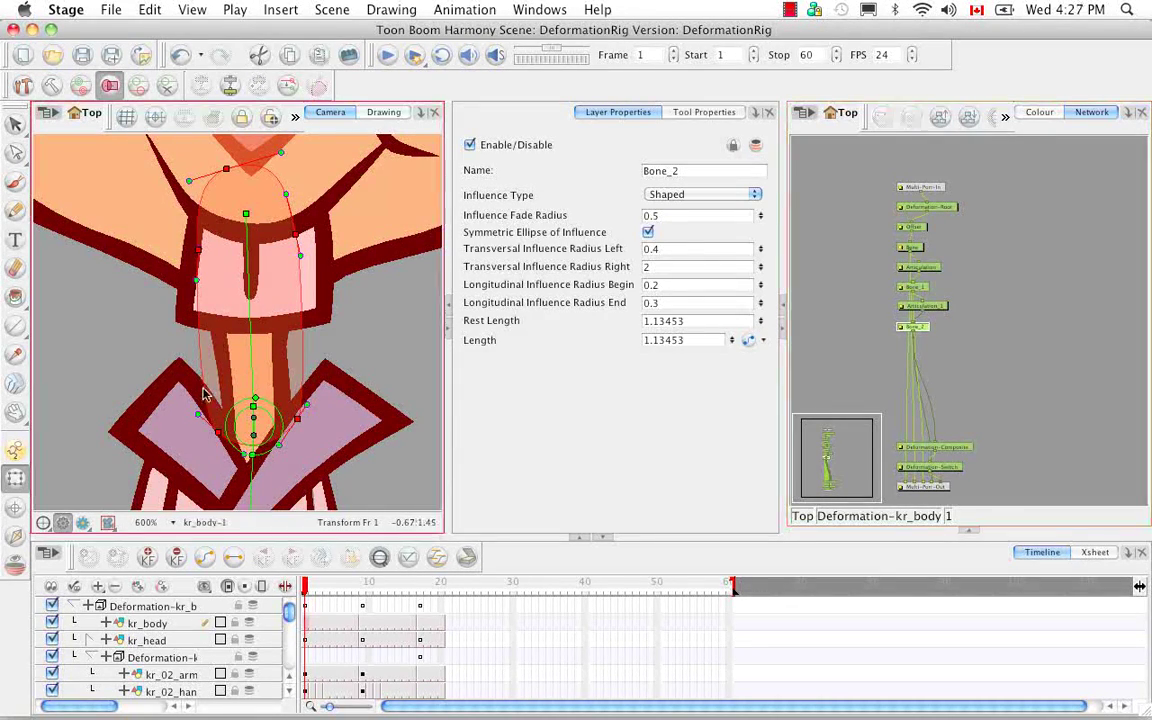
click(52, 86)
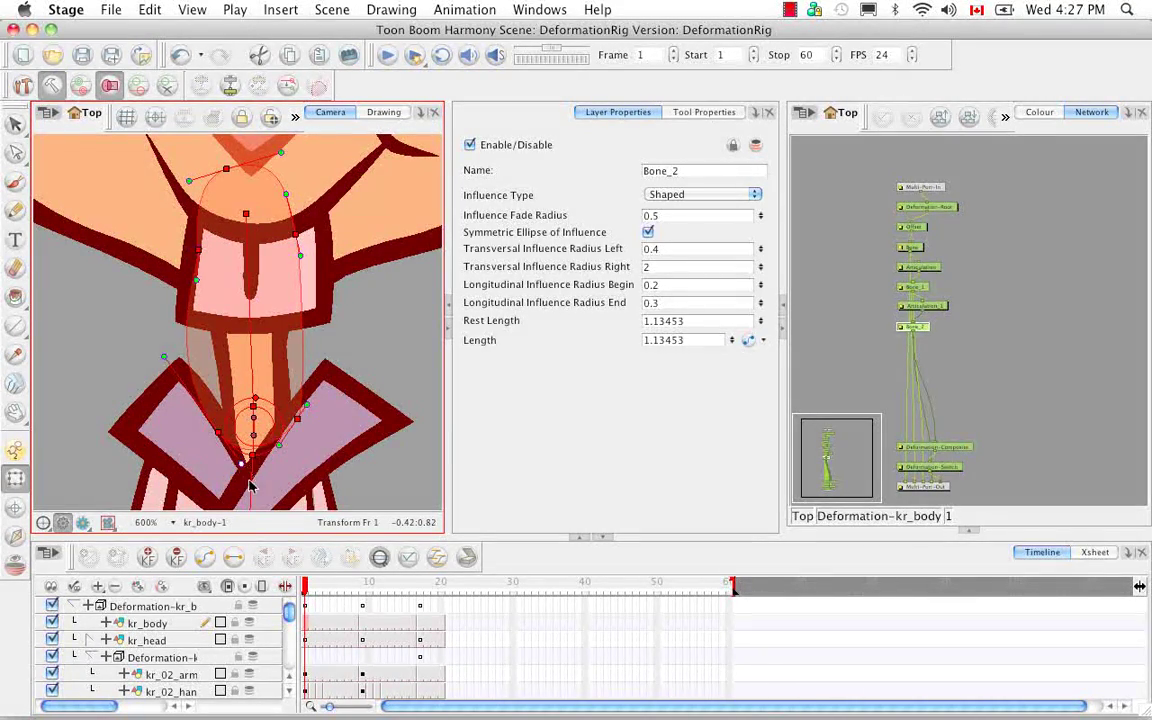
drag(249, 481, 259, 503)
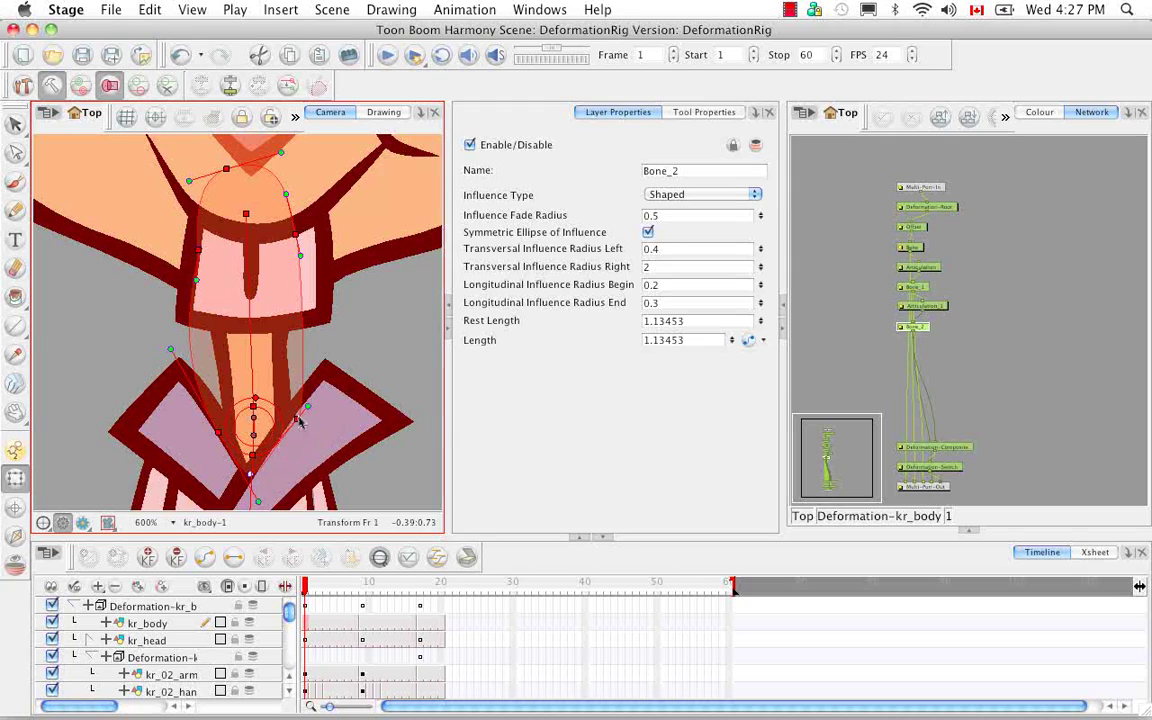
mouse_move(296, 418)
mouse_down()
mouse_move(288, 404)
mouse_move(290, 417)
mouse_up()
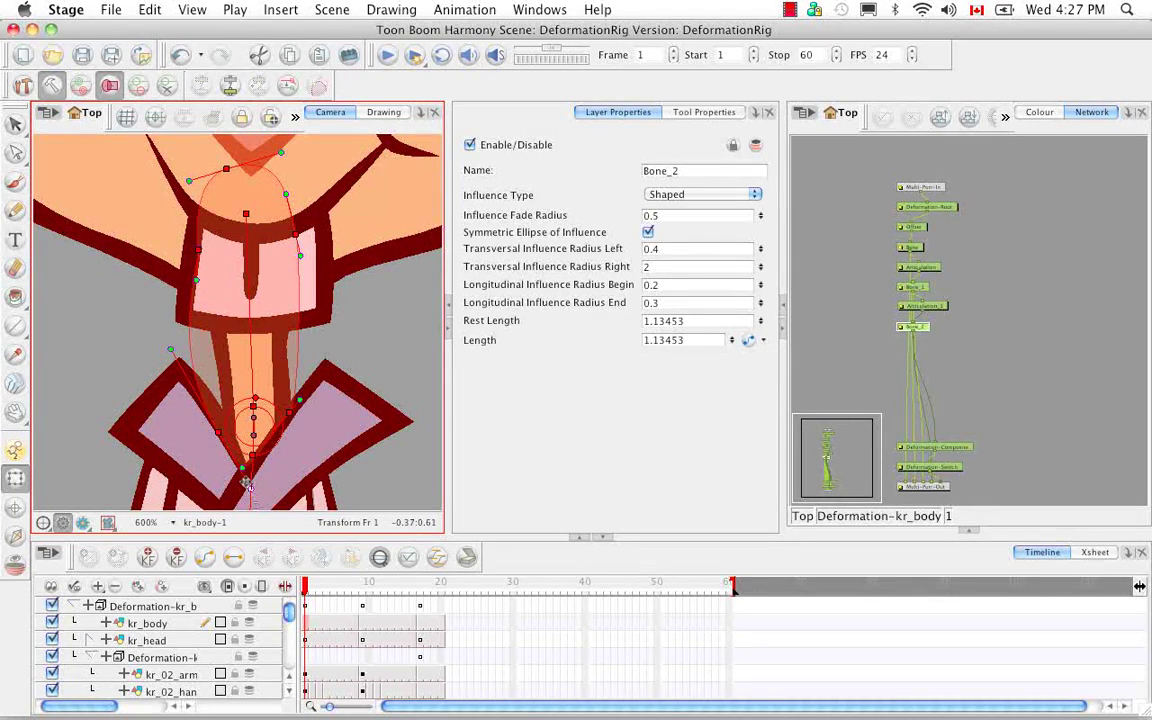
drag(243, 480, 232, 446)
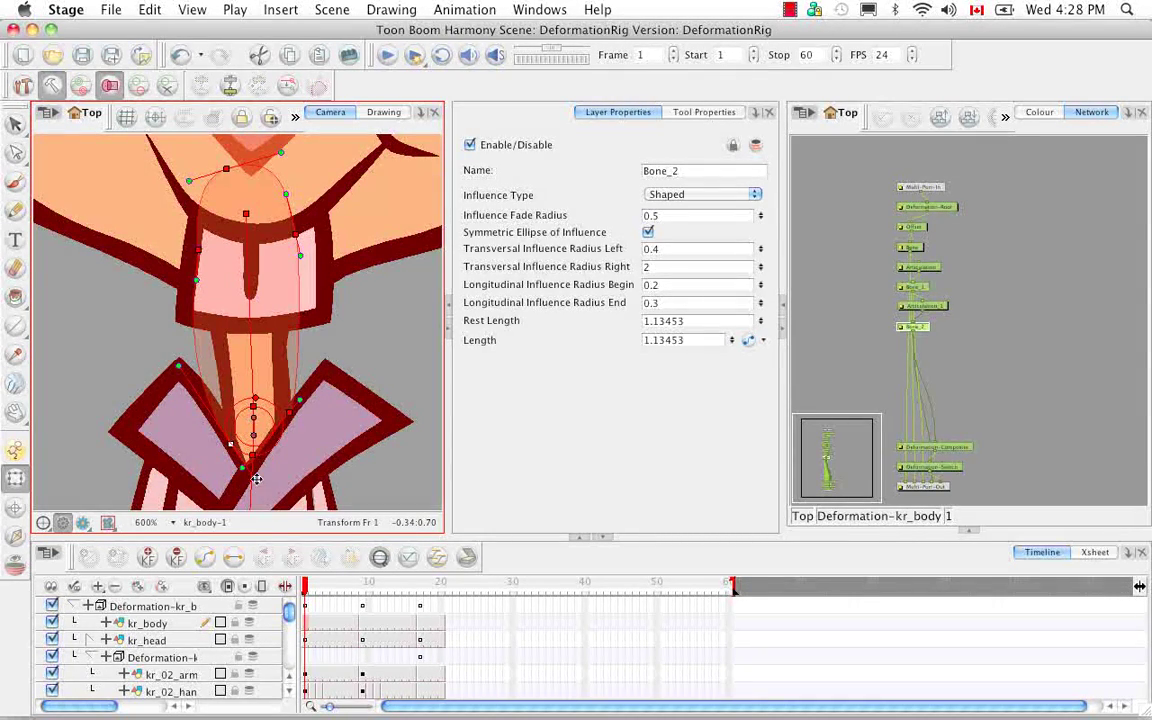
- Fit the sides of Bone_2's influence outline to the neck and lower its upper end to the base of the head
drag(245, 484, 246, 482)
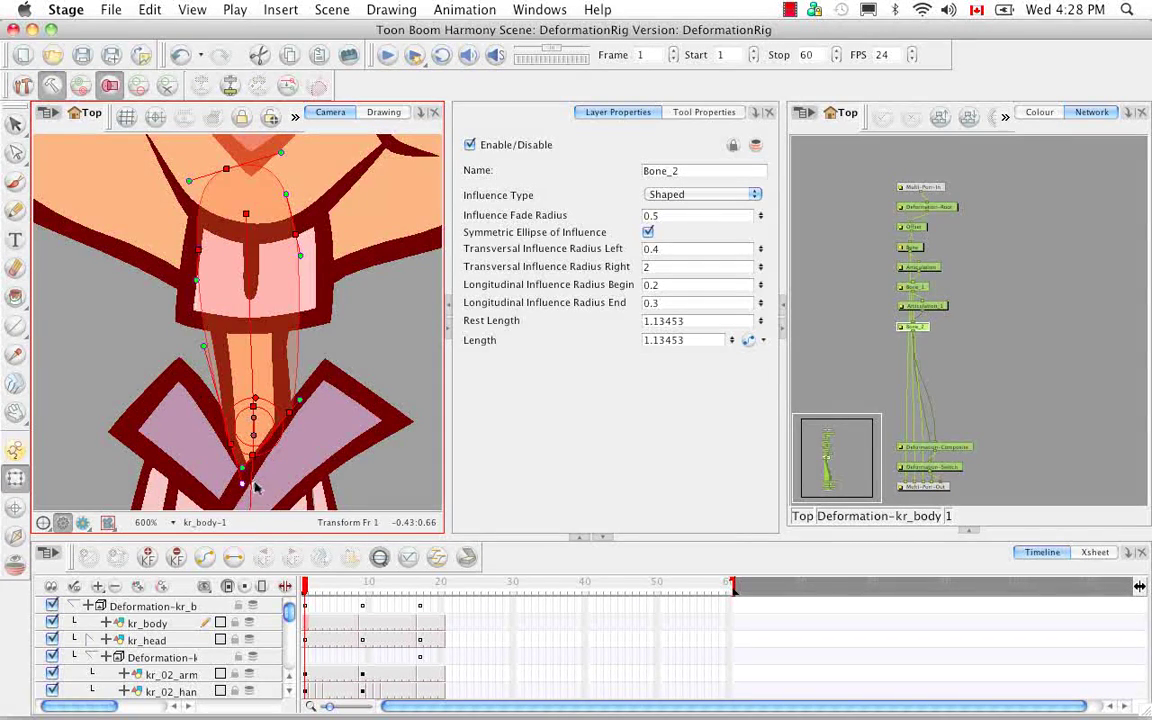
drag(204, 346, 221, 399)
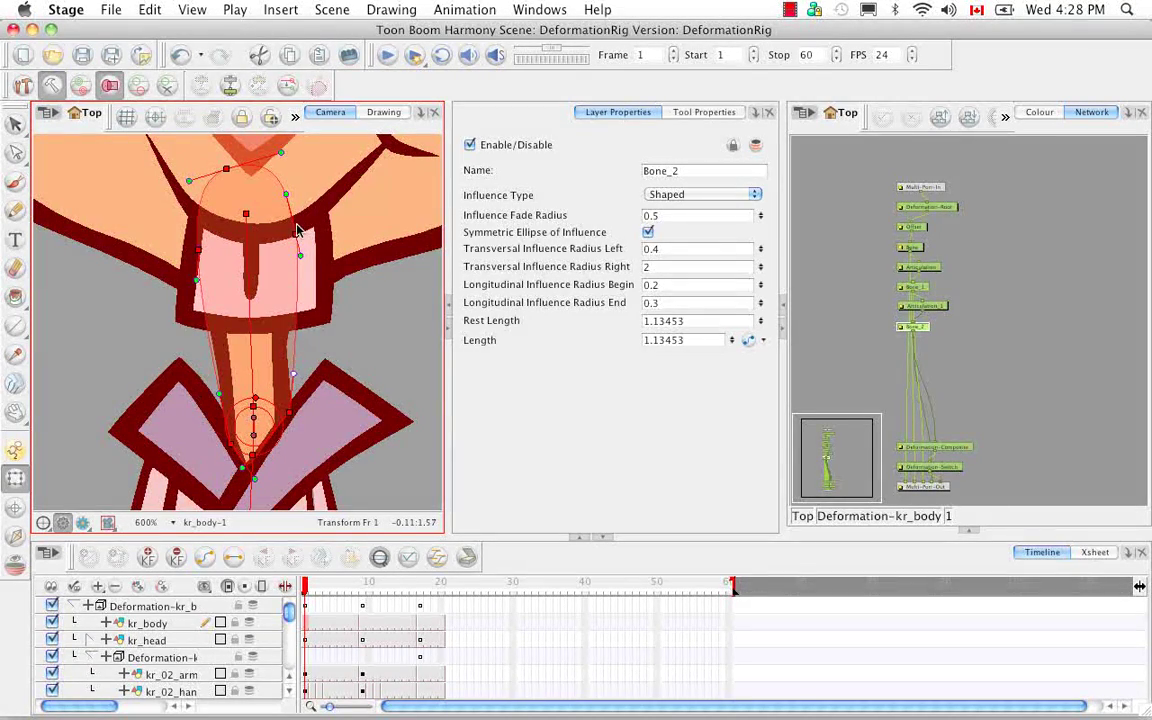
mouse_move(295, 233)
mouse_down()
mouse_move(270, 228)
mouse_move(285, 248)
mouse_up()
drag(227, 168, 291, 352)
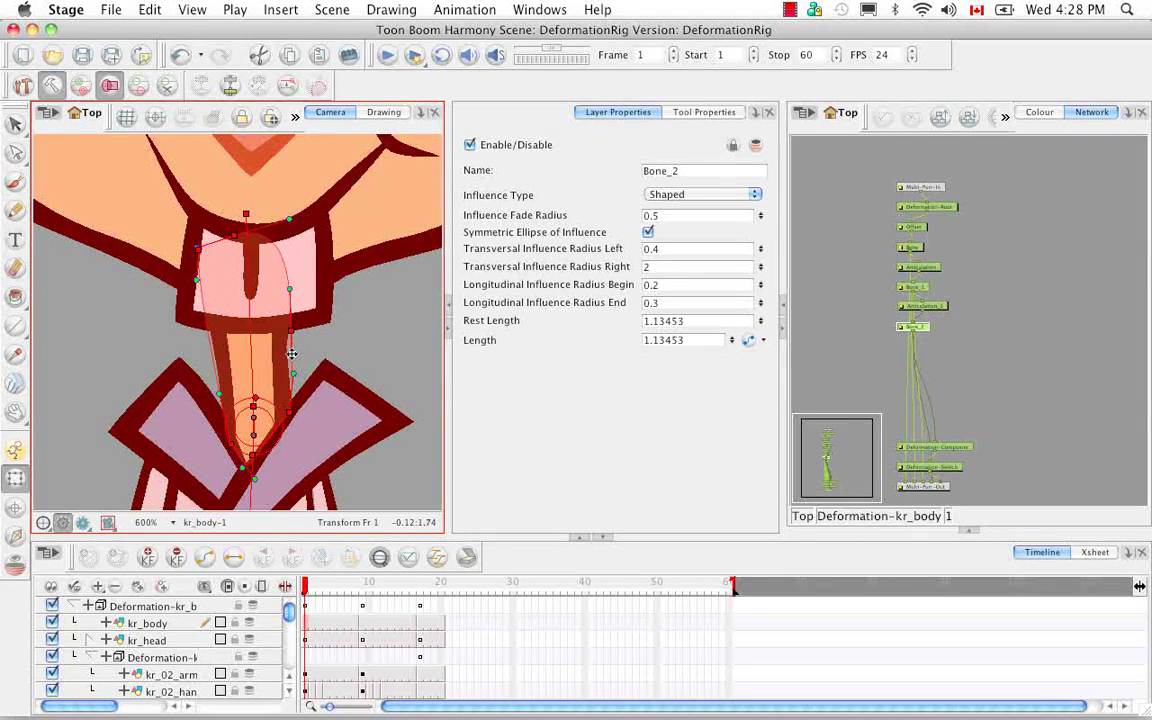
drag(198, 248, 211, 336)
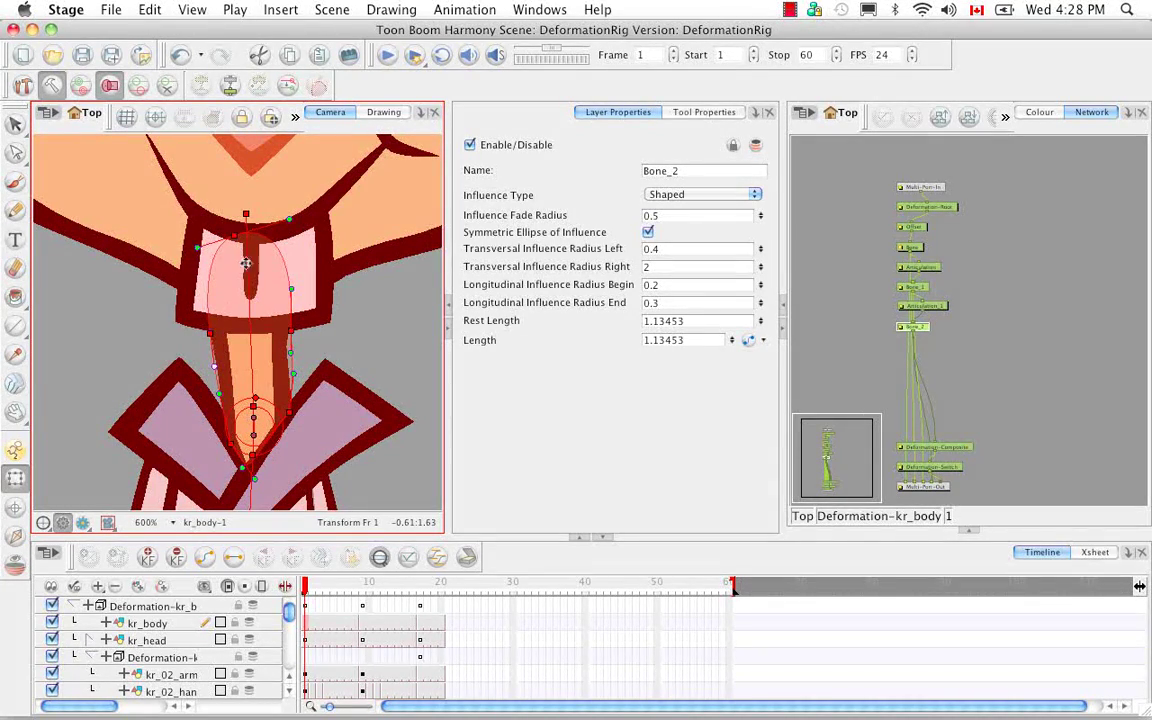
drag(222, 237, 202, 307)
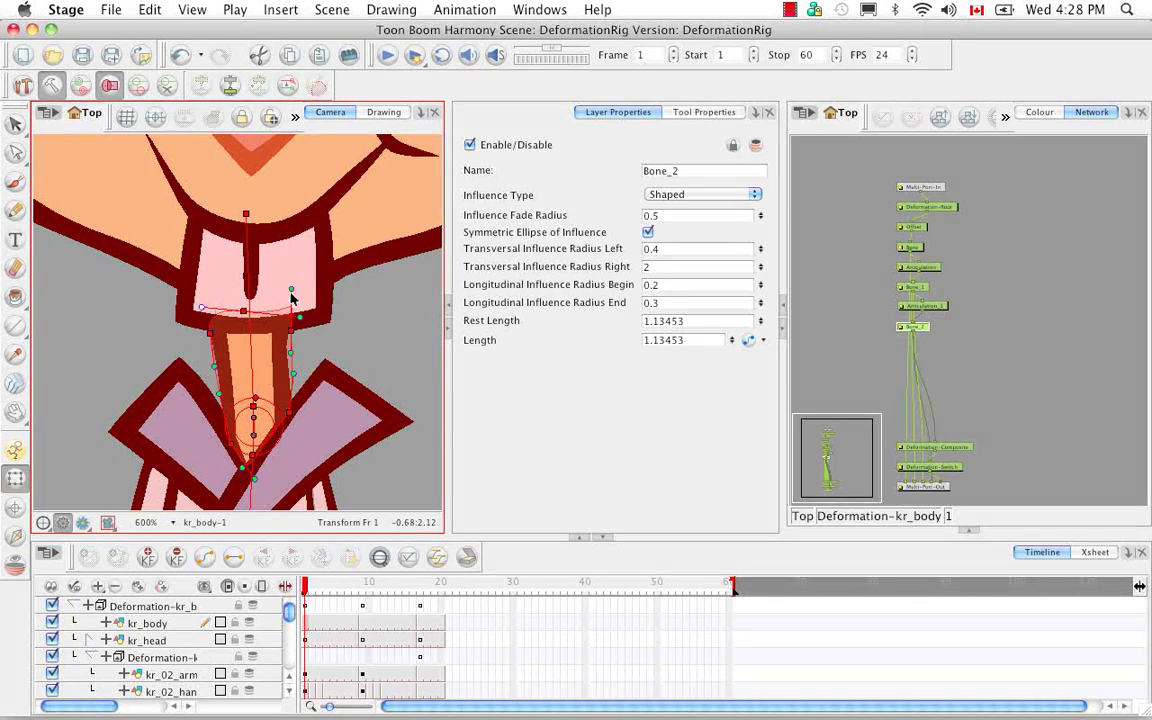
drag(292, 313, 276, 311)
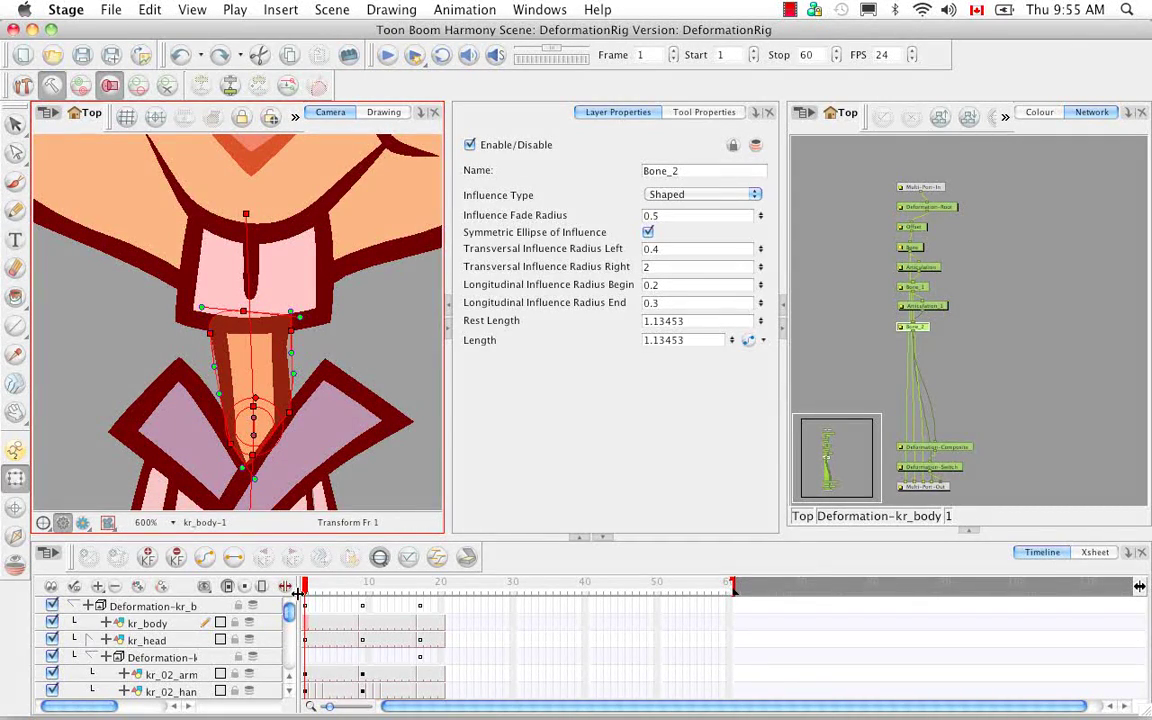
- Hide the kr_head layer and extend Bone_2's influence outline up and around the rounded upper end of the neck
click(53, 640)
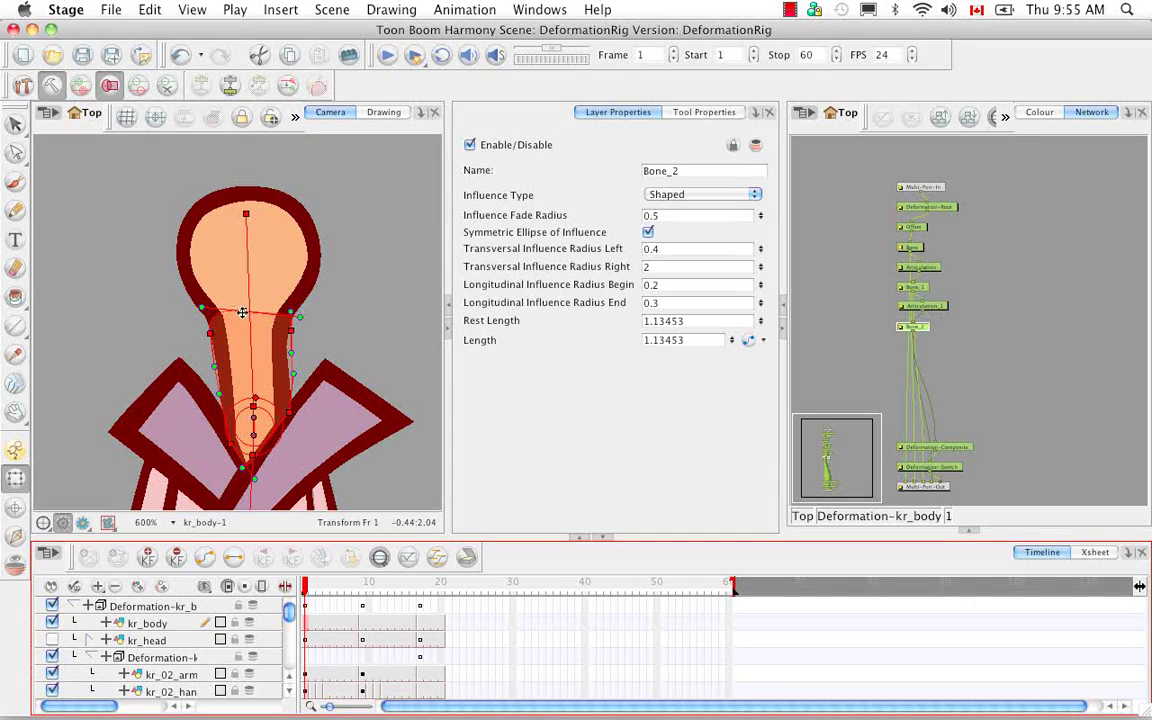
drag(242, 312, 248, 181)
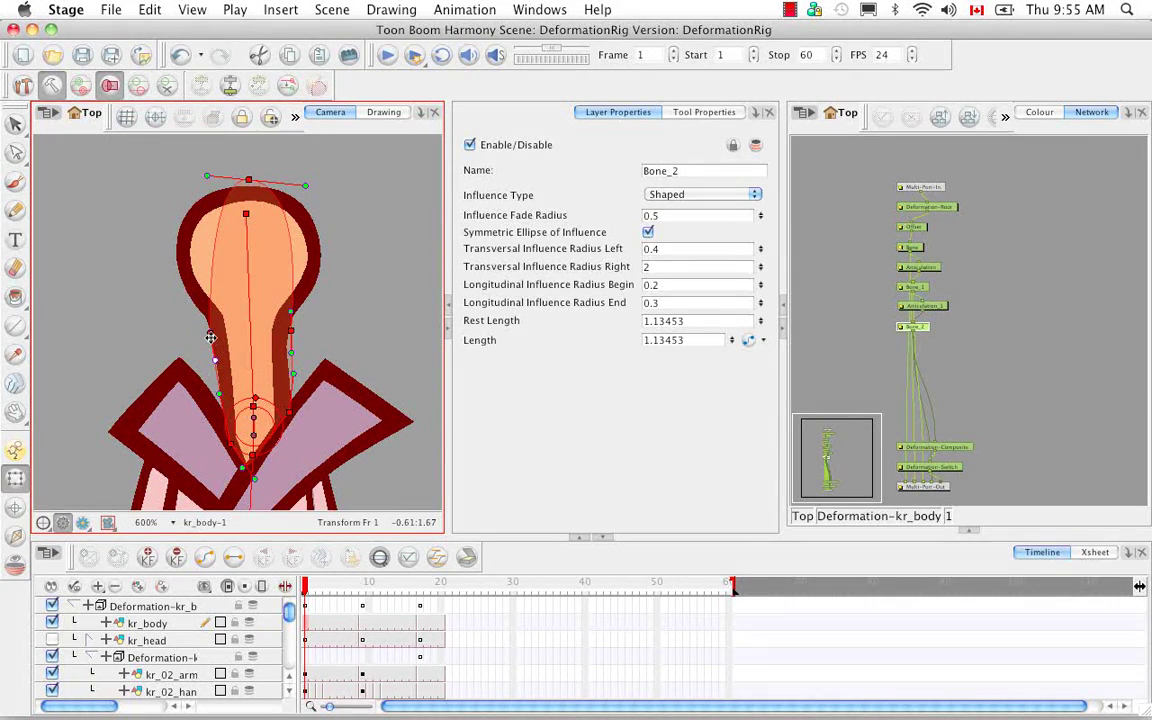
drag(203, 322, 205, 330)
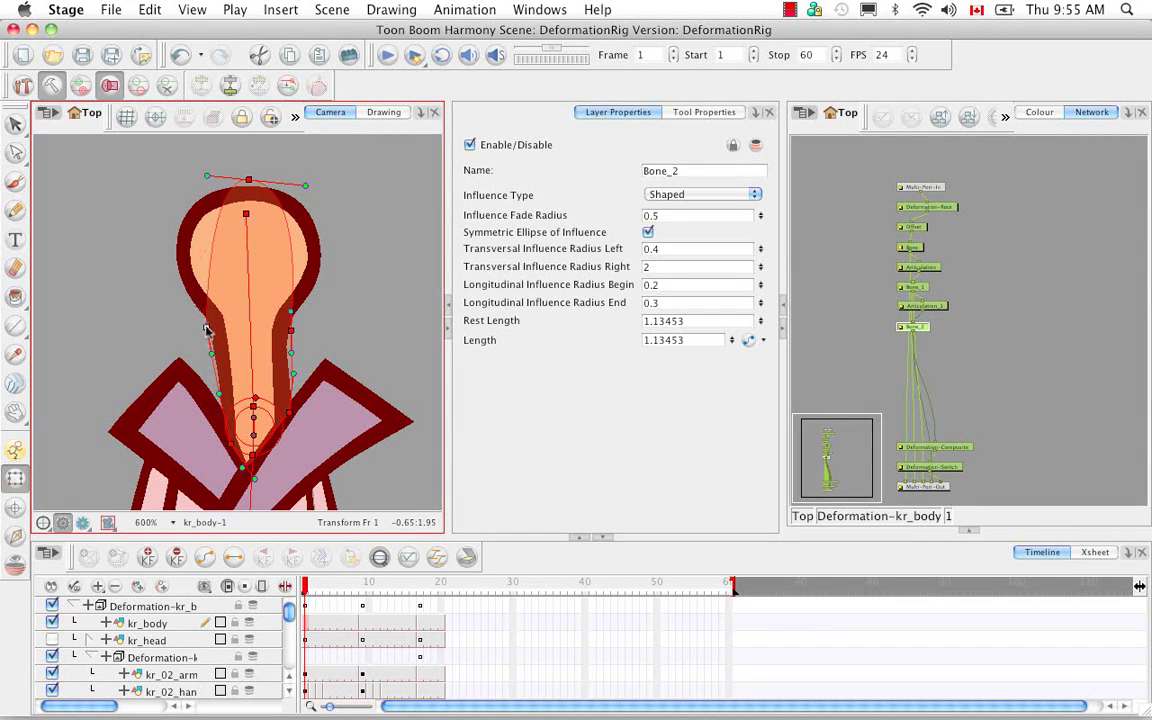
drag(207, 176, 106, 209)
drag(304, 170, 384, 177)
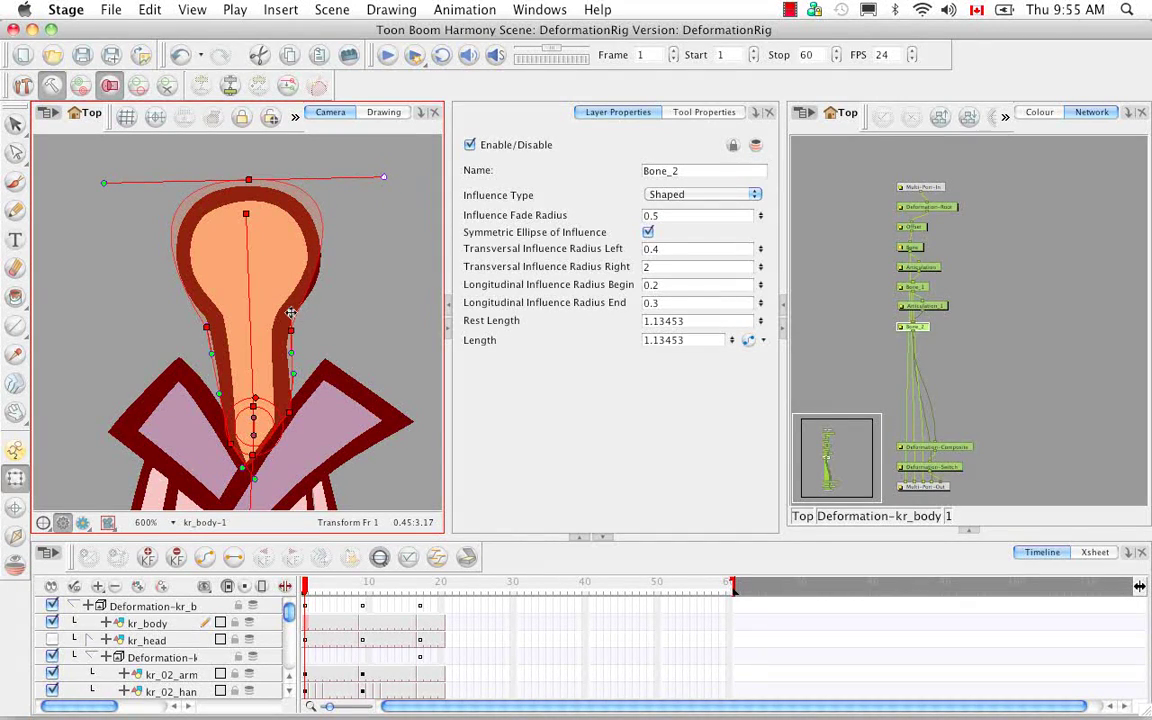
drag(263, 277, 320, 298)
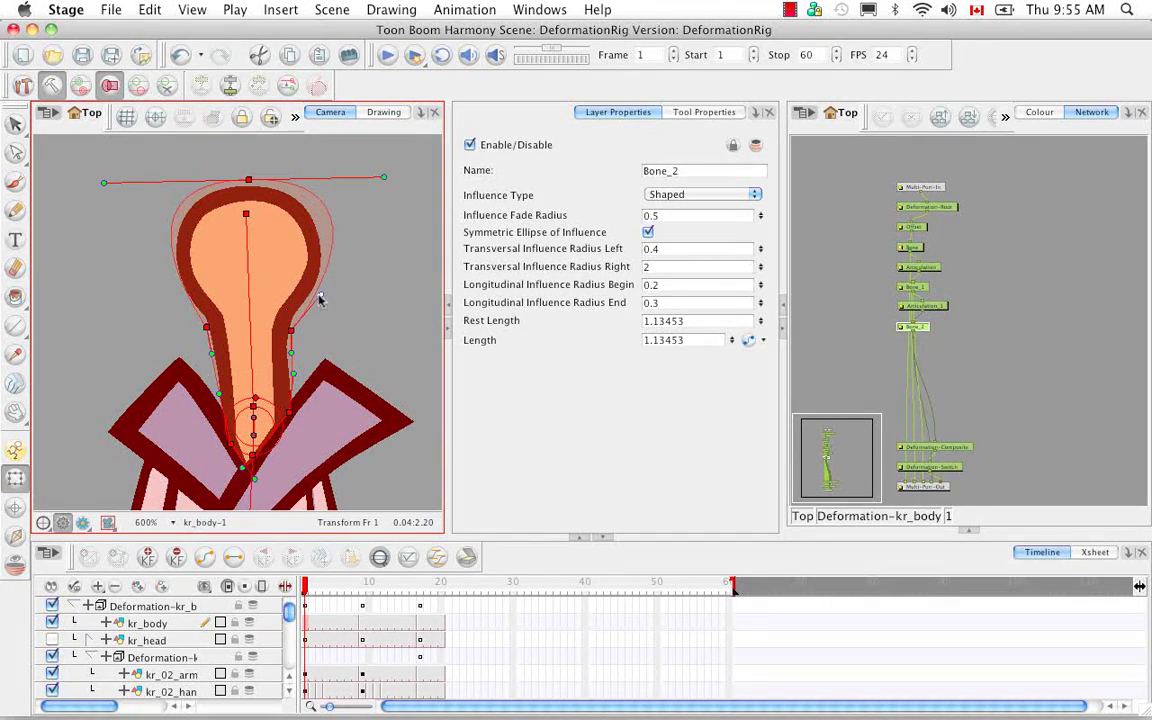
click(201, 327)
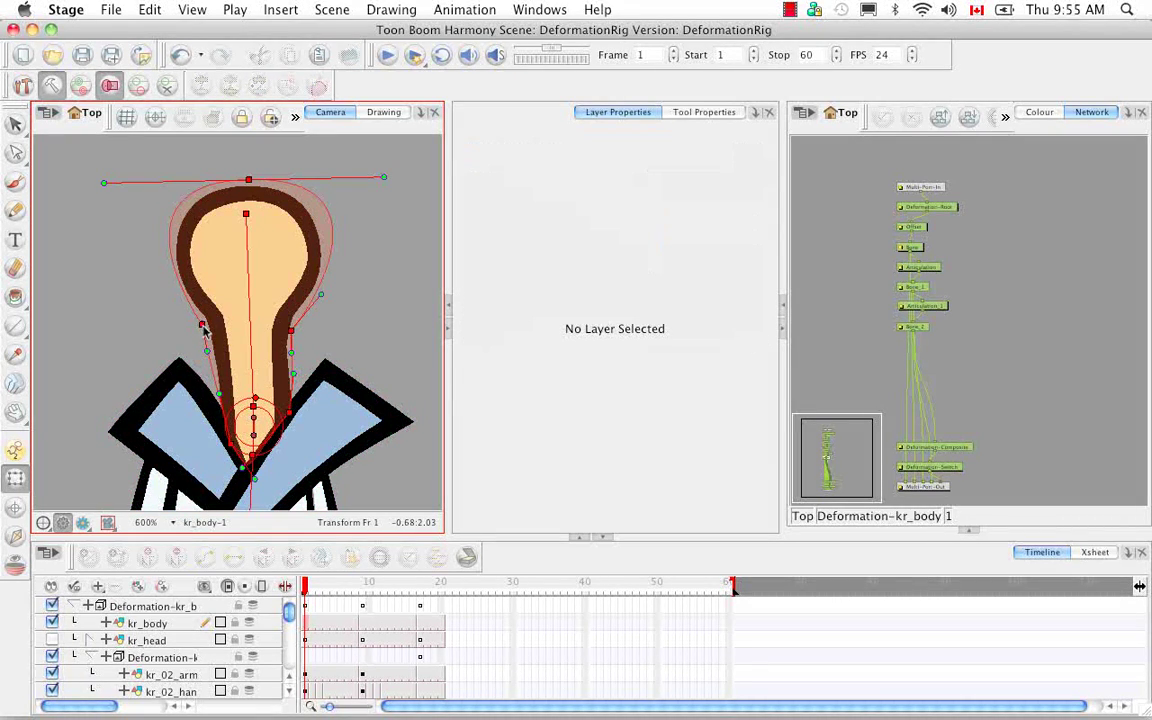
click(202, 329)
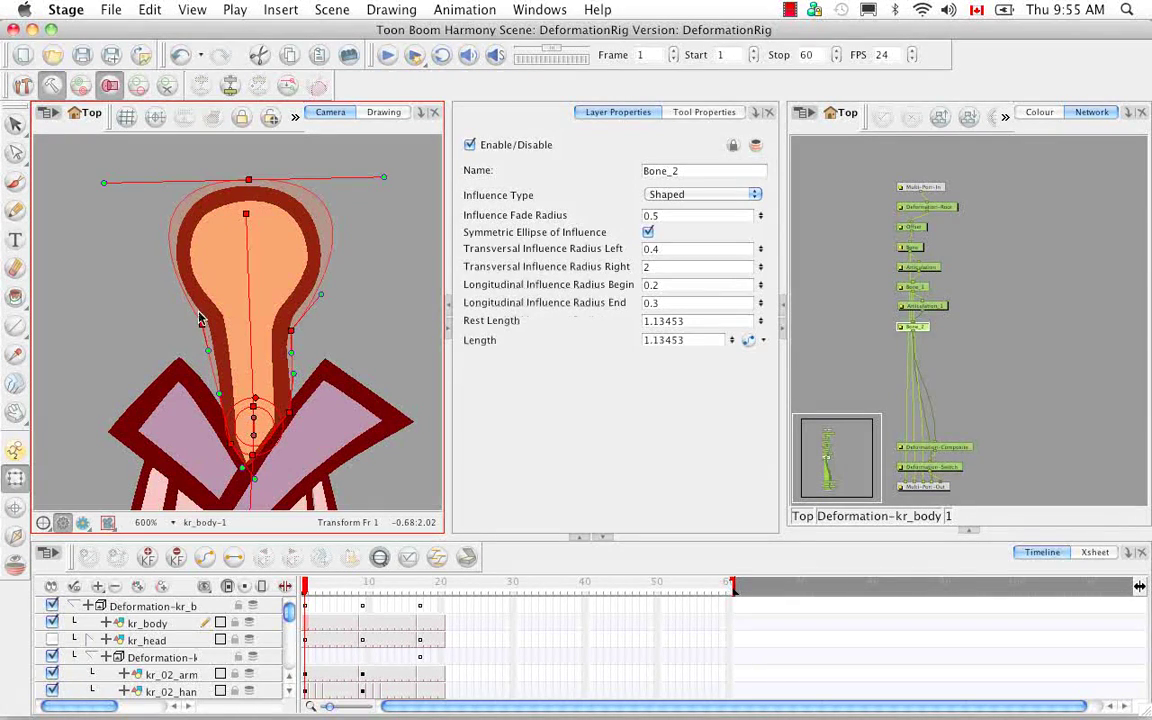
mouse_move(196, 310)
mouse_down()
mouse_move(180, 276)
mouse_move(191, 309)
mouse_move(178, 303)
mouse_up()
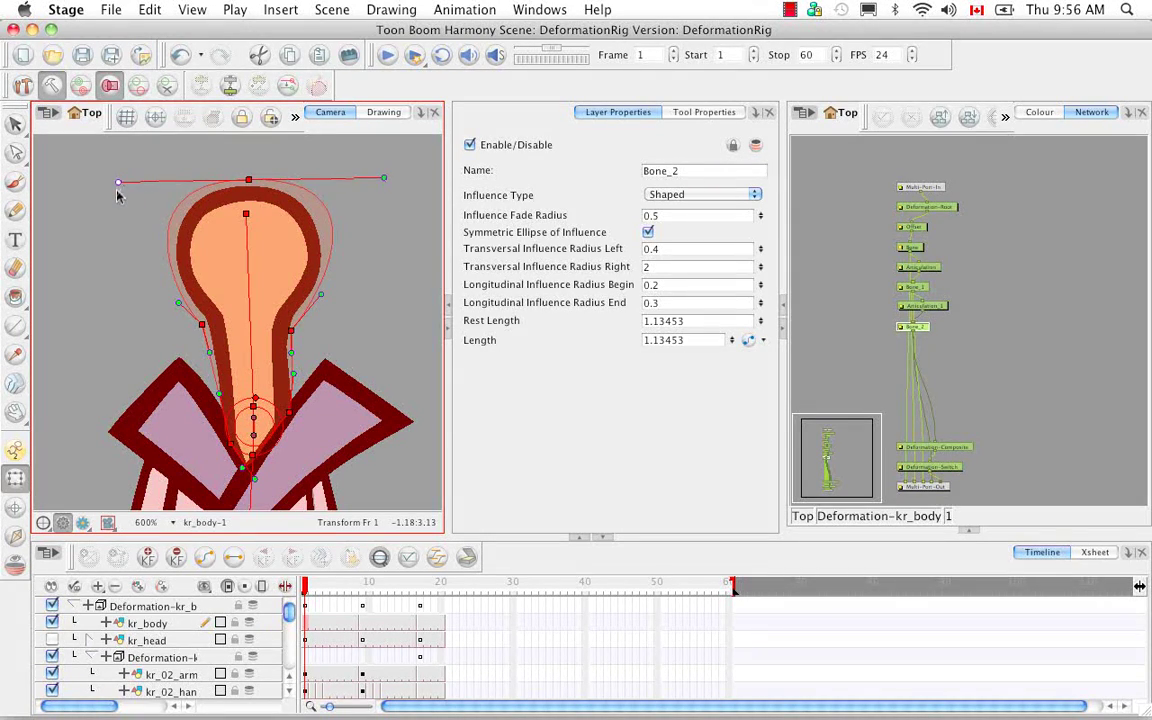
- Fine-tune the curve handles of Bone_2's influence outline so it hugs the neck's rounded upper end and tapering sides
drag(116, 185, 114, 191)
drag(380, 171, 369, 179)
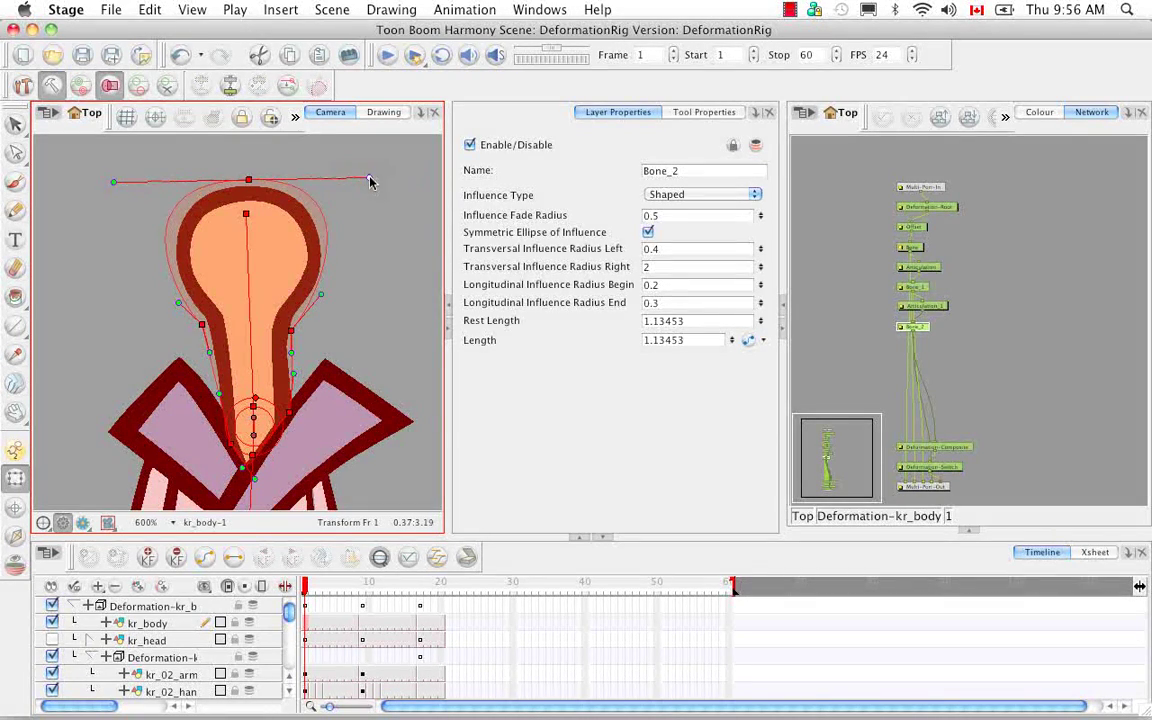
drag(248, 184, 249, 183)
drag(324, 306, 318, 320)
mouse_move(178, 302)
mouse_down()
mouse_move(163, 276)
mouse_move(183, 320)
mouse_up()
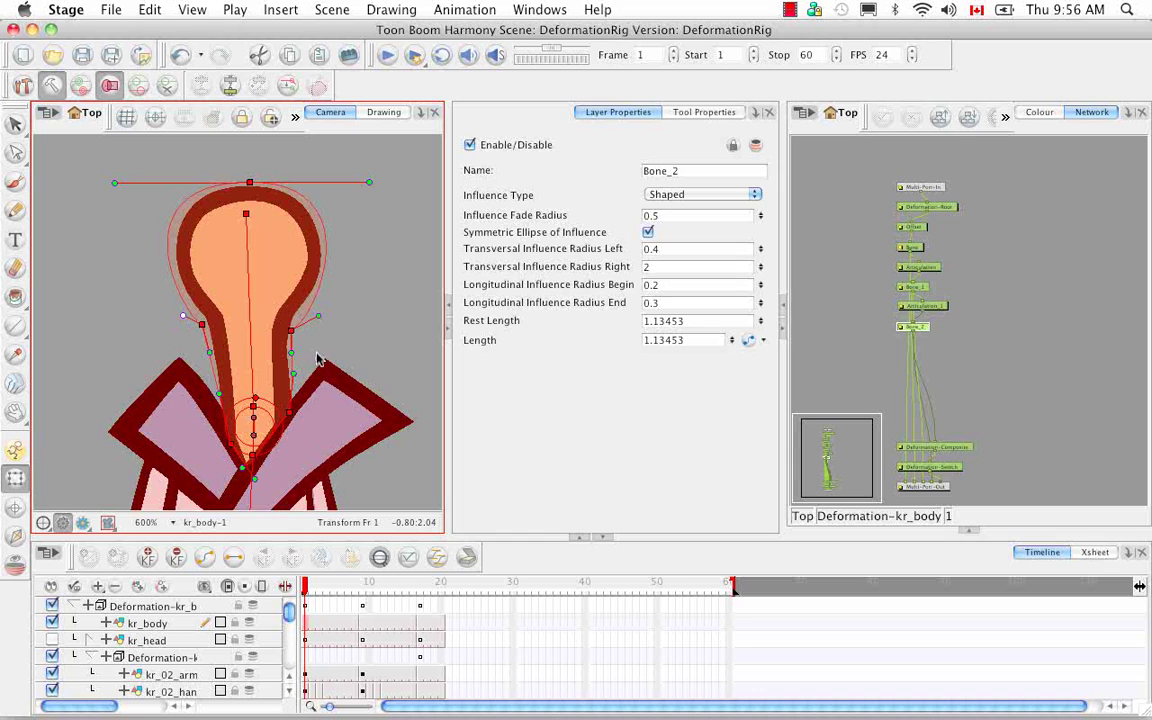
click(289, 376)
drag(294, 383, 296, 388)
- Show the kr_head layer again and leave resting position editing with Bone_2 selected
click(52, 640)
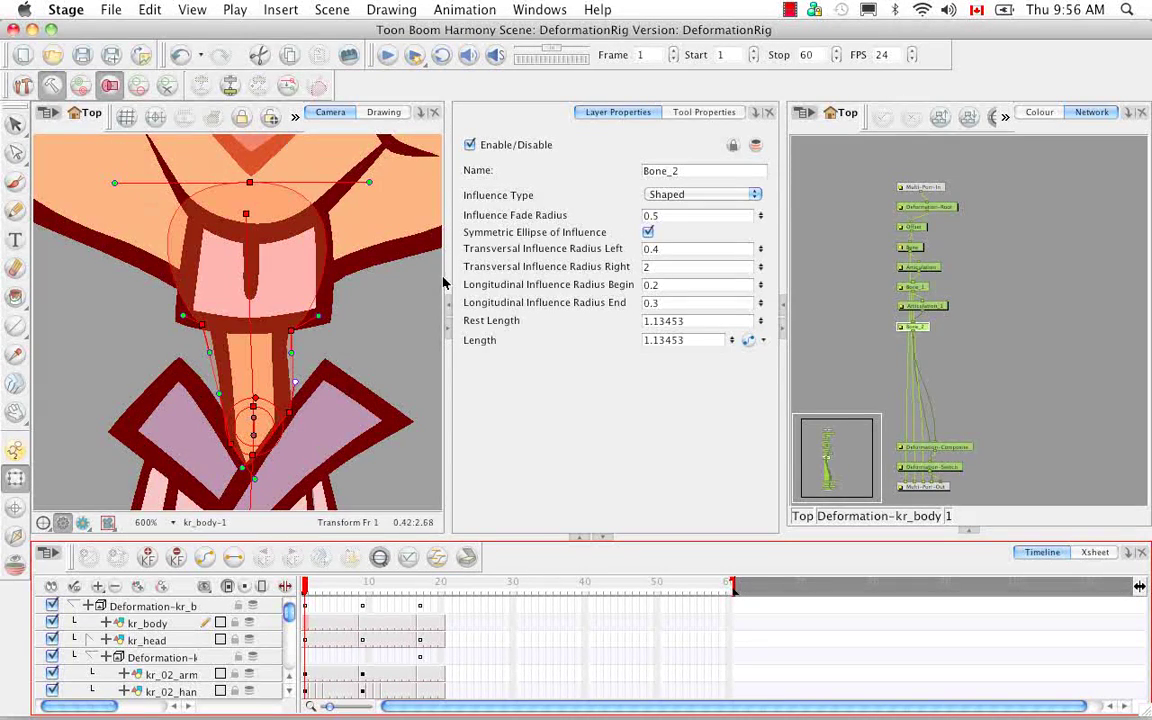
click(916, 332)
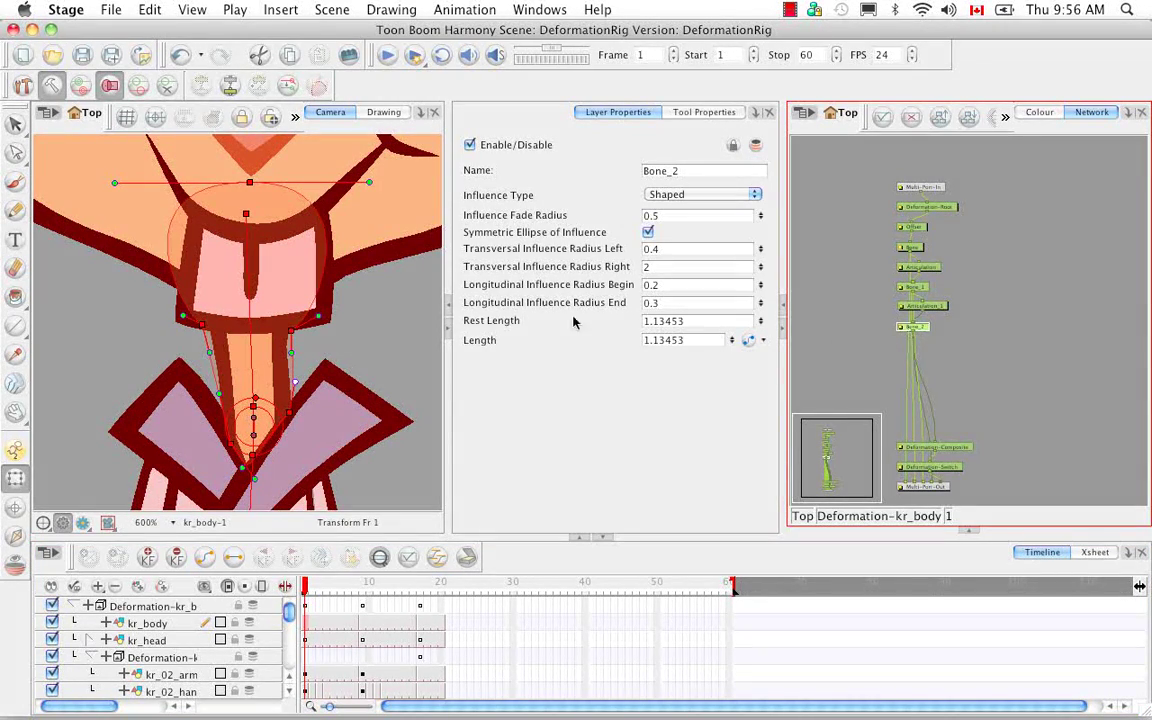
click(52, 85)
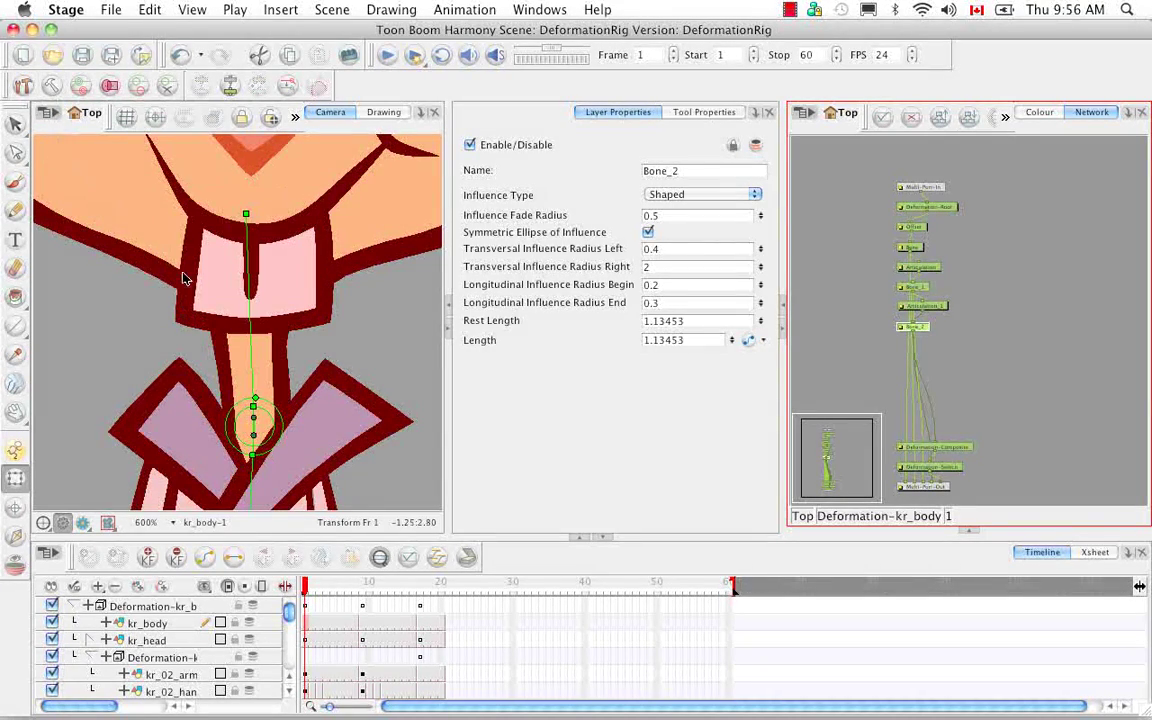
- Try a Zero influence type on Articulation_1 by bending the neck, undoing the test pose
click(928, 307)
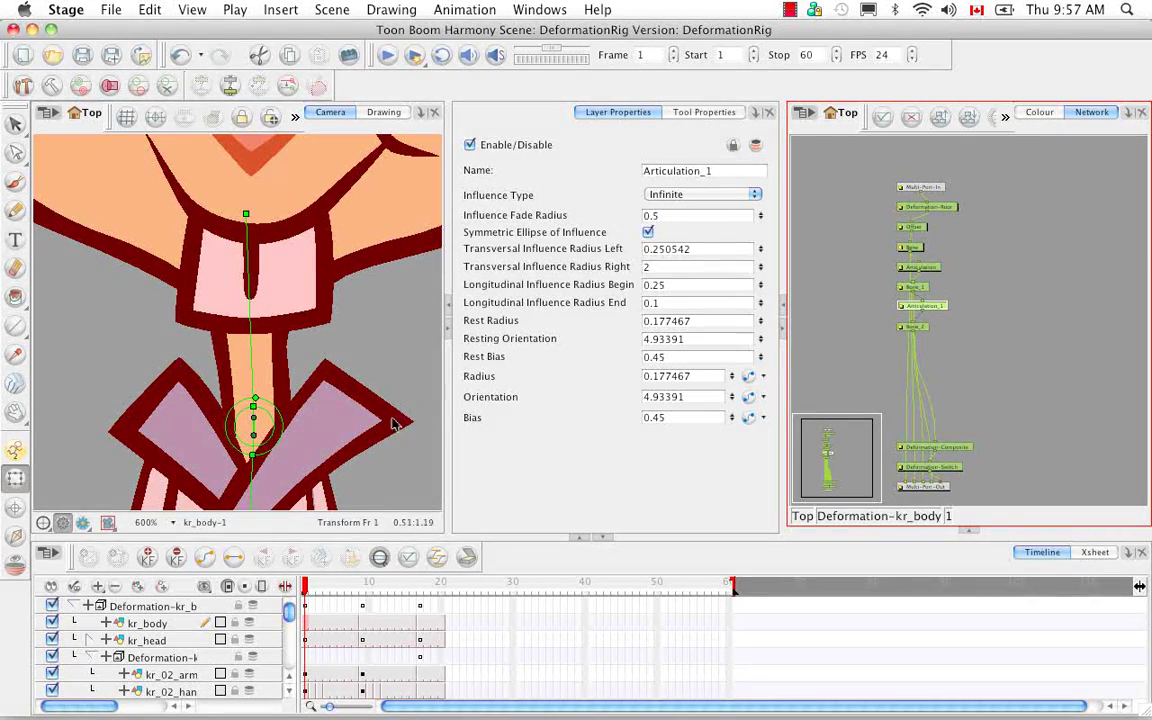
click(754, 196)
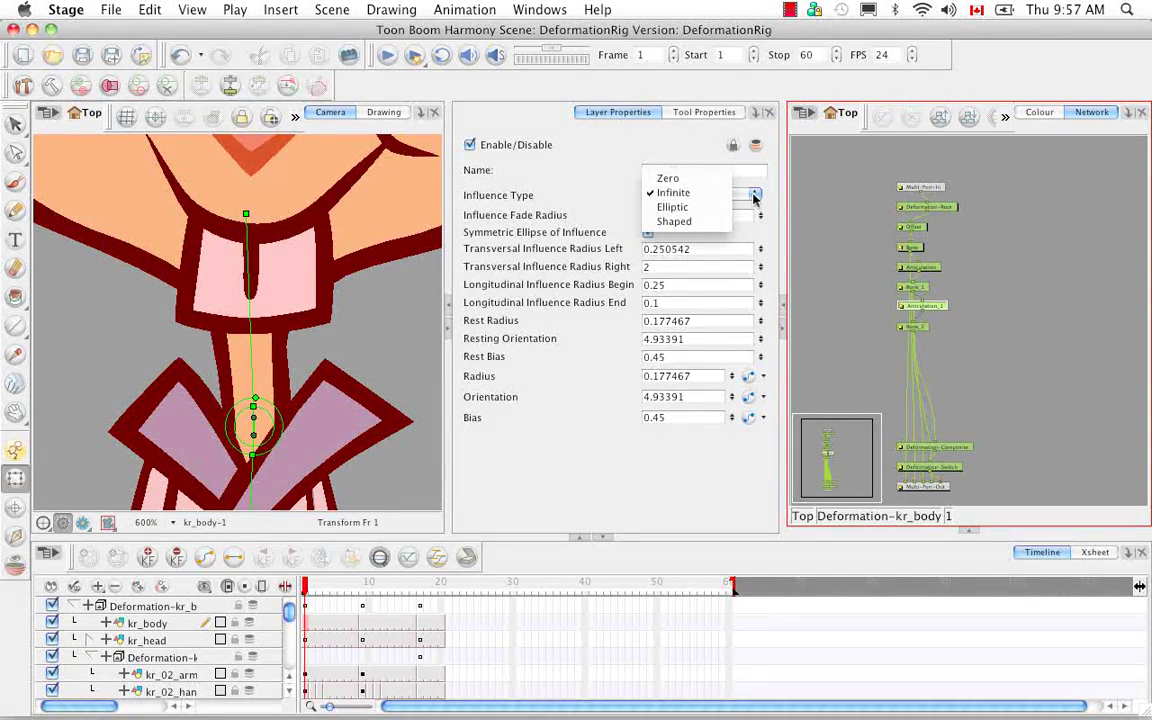
click(668, 178)
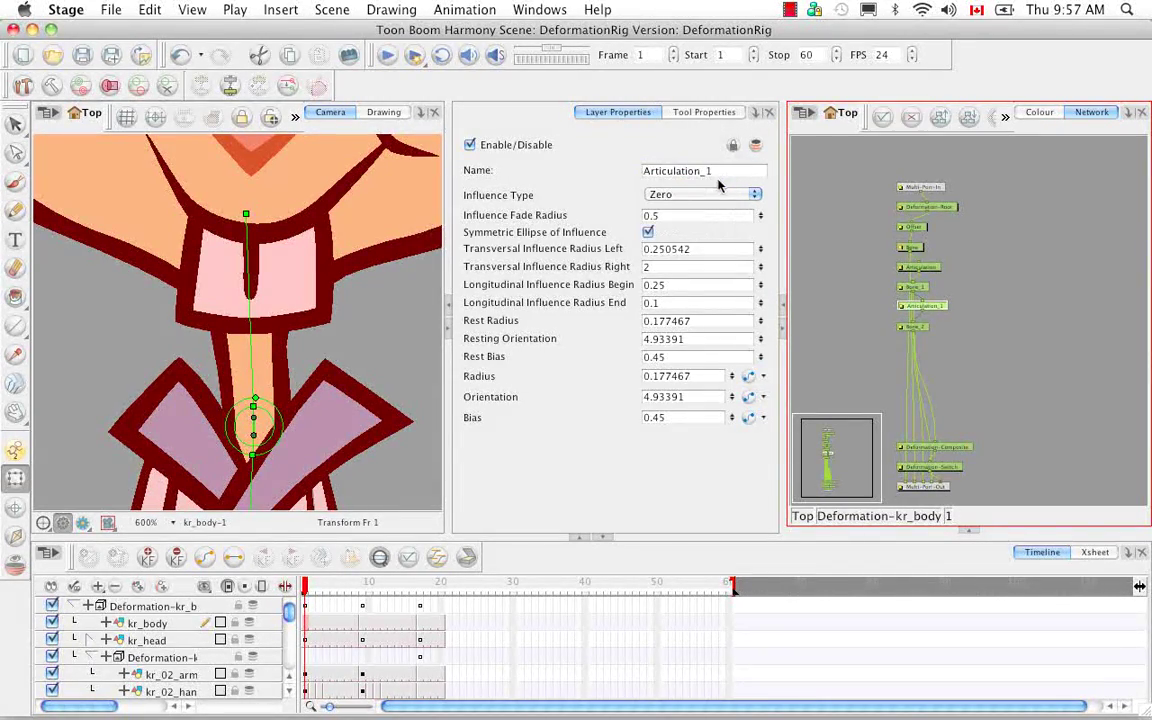
click(256, 312)
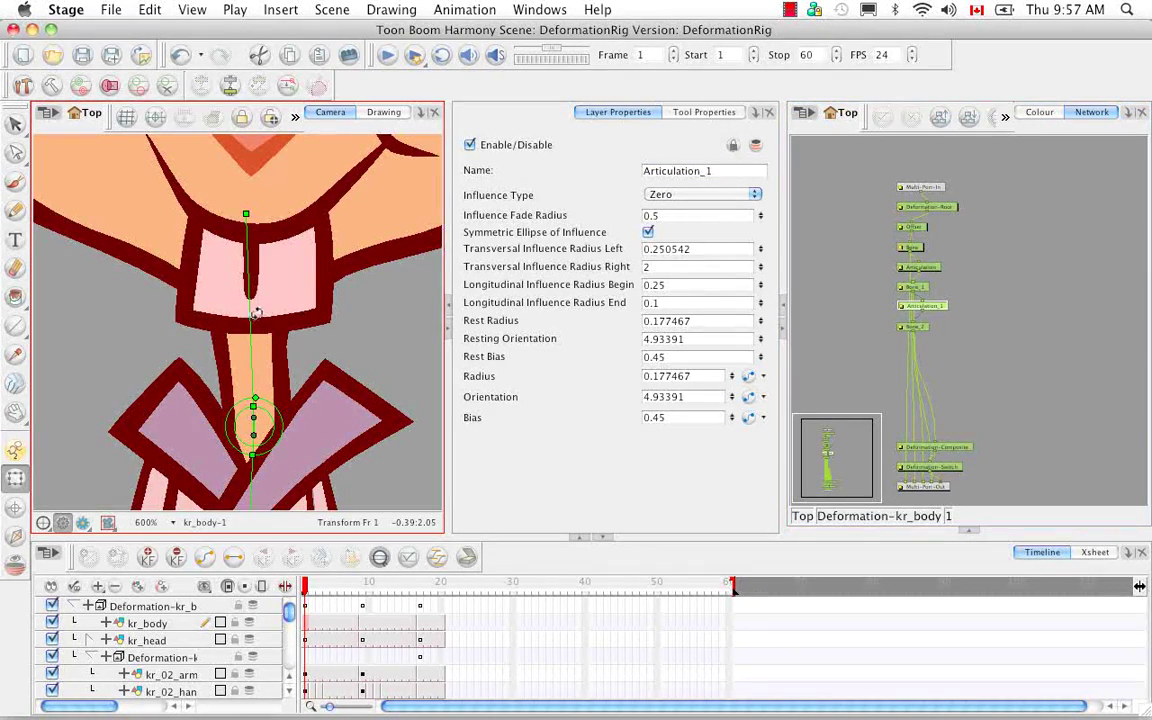
drag(256, 312, 270, 354)
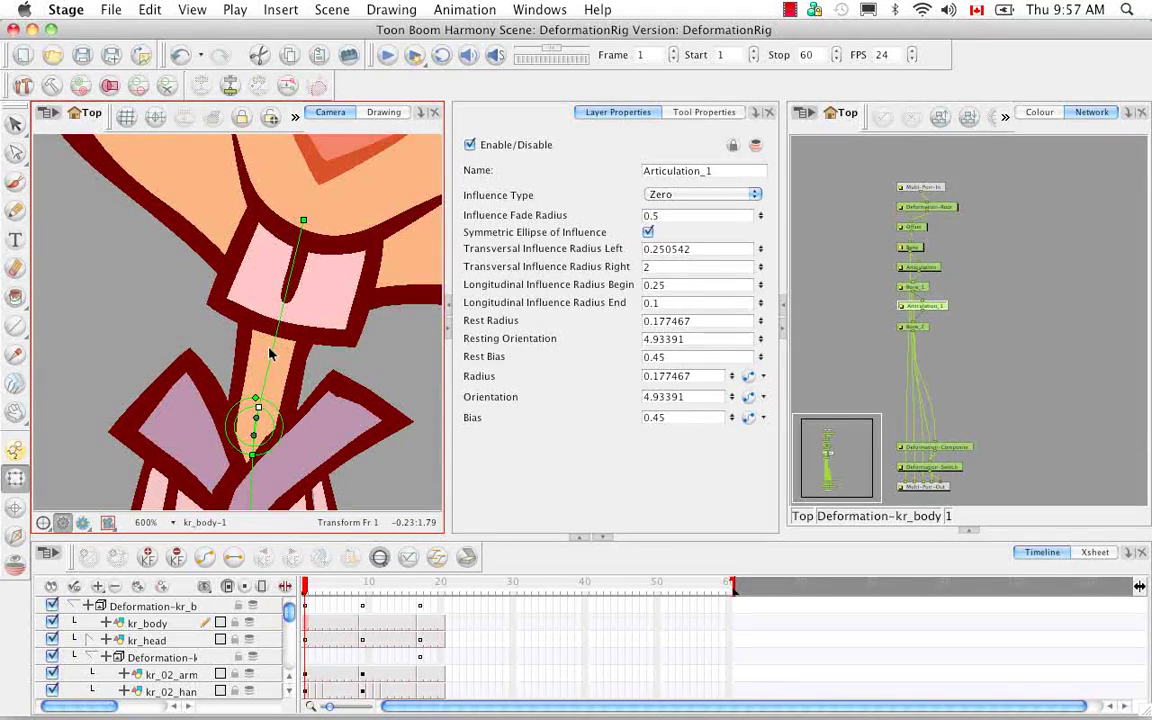
key(ctrl+z)
- Set Articulation_1's influence type to Elliptic and test it by bending the neck
click(755, 194)
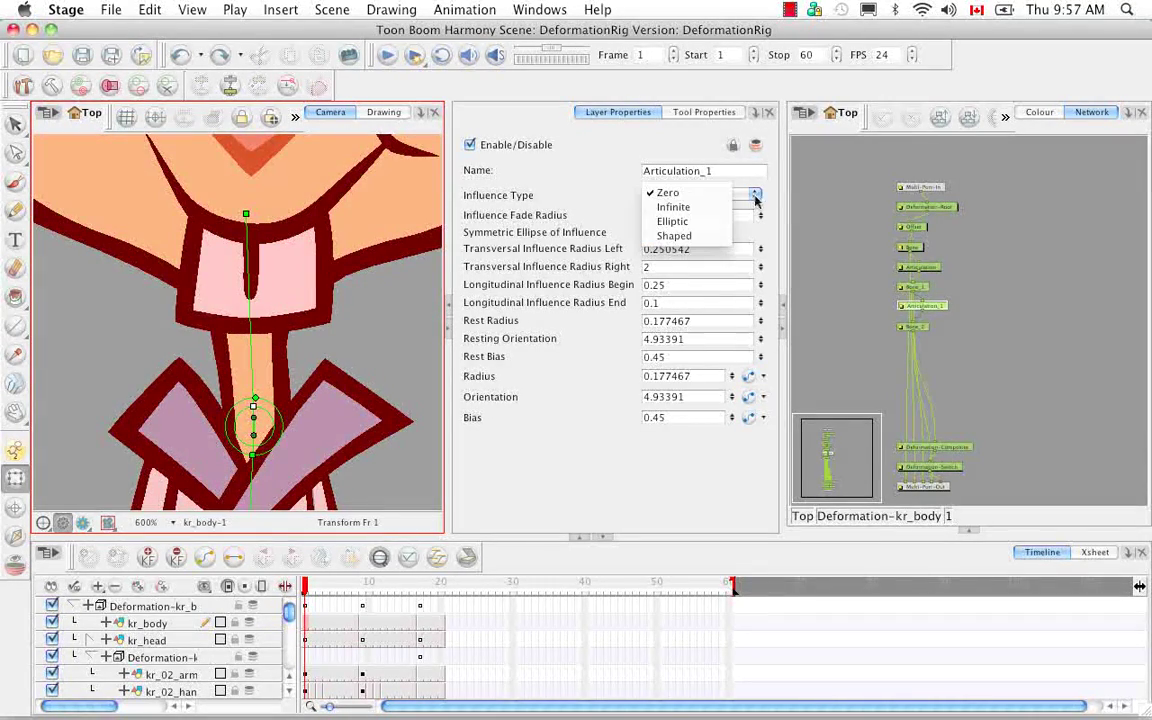
click(703, 221)
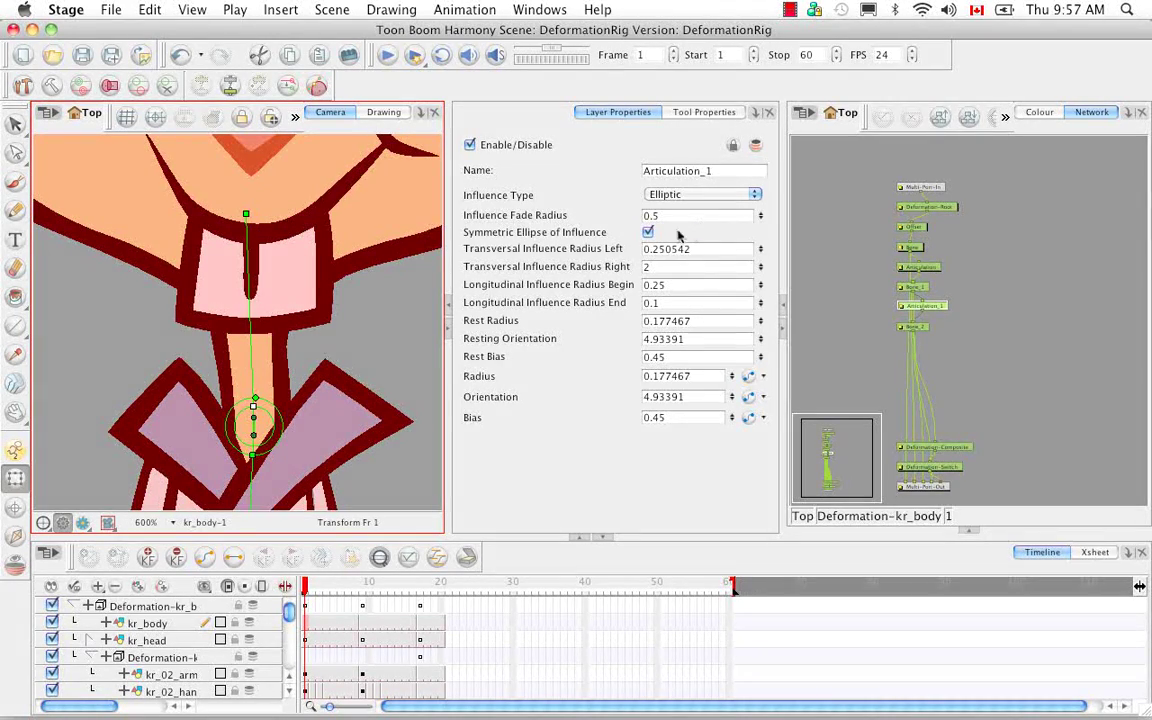
drag(251, 356, 322, 381)
- Show the regions of influence, set Bone_2's influence fade radius to 0.1, and hide the regions again
click(918, 330)
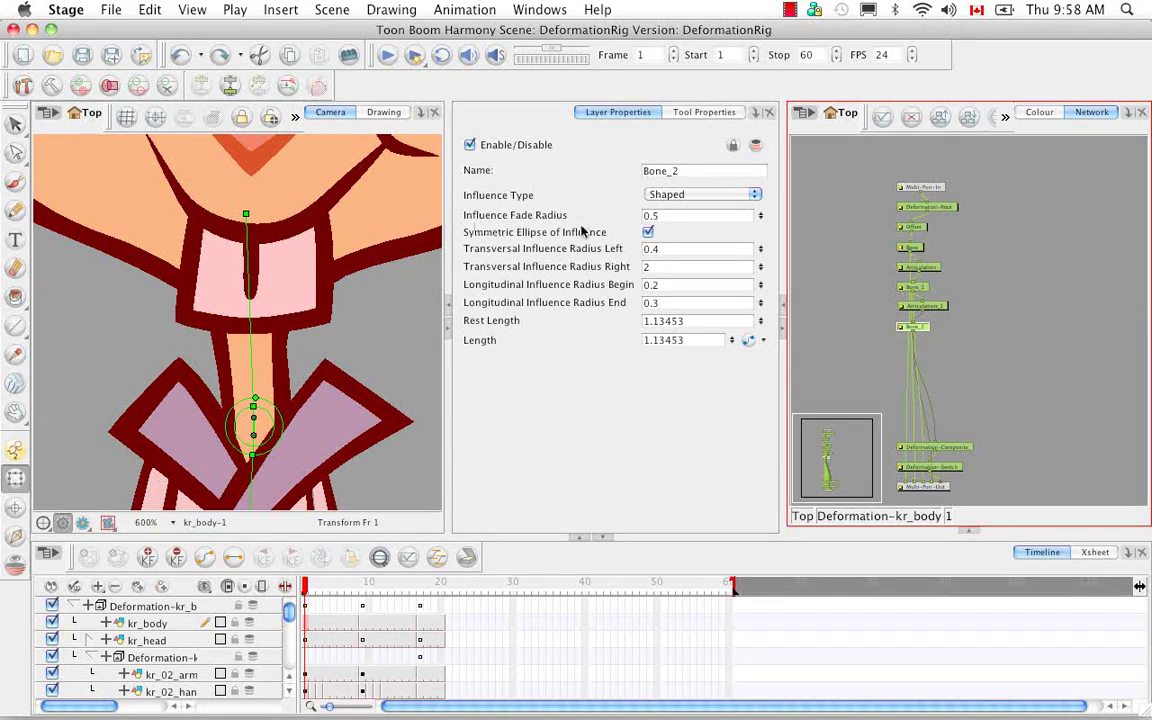
click(110, 85)
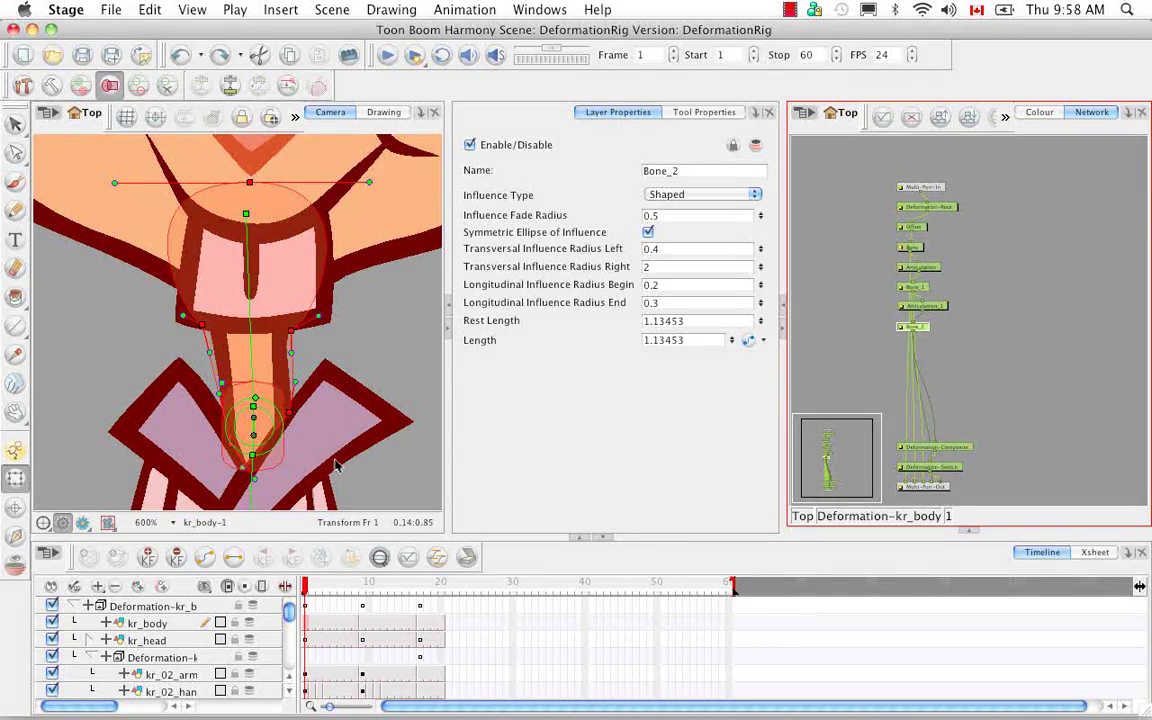
click(652, 215)
double_click(652, 215)
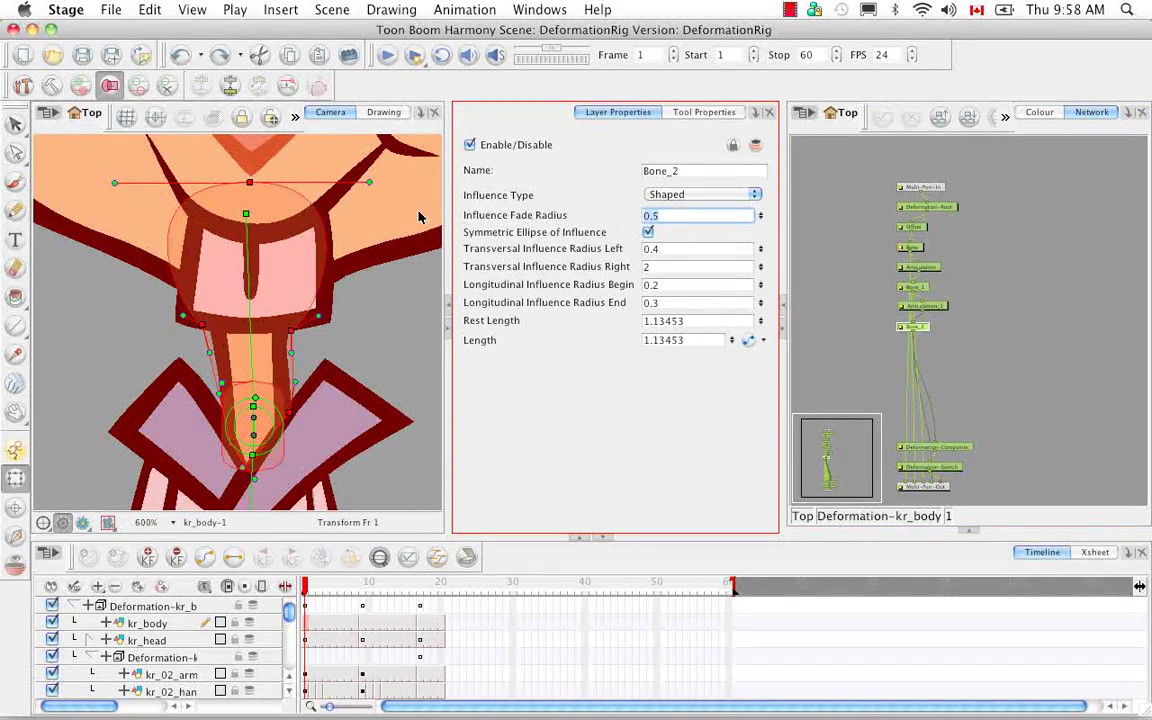
text(0.1)
key(Return)
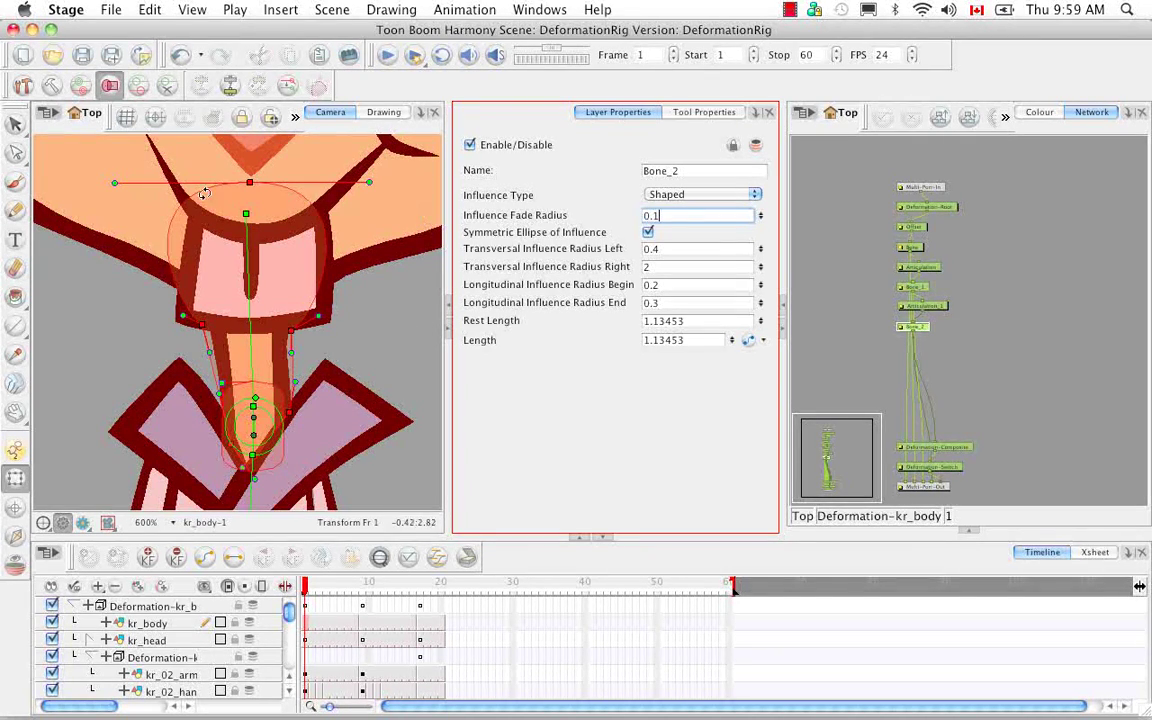
click(110, 86)
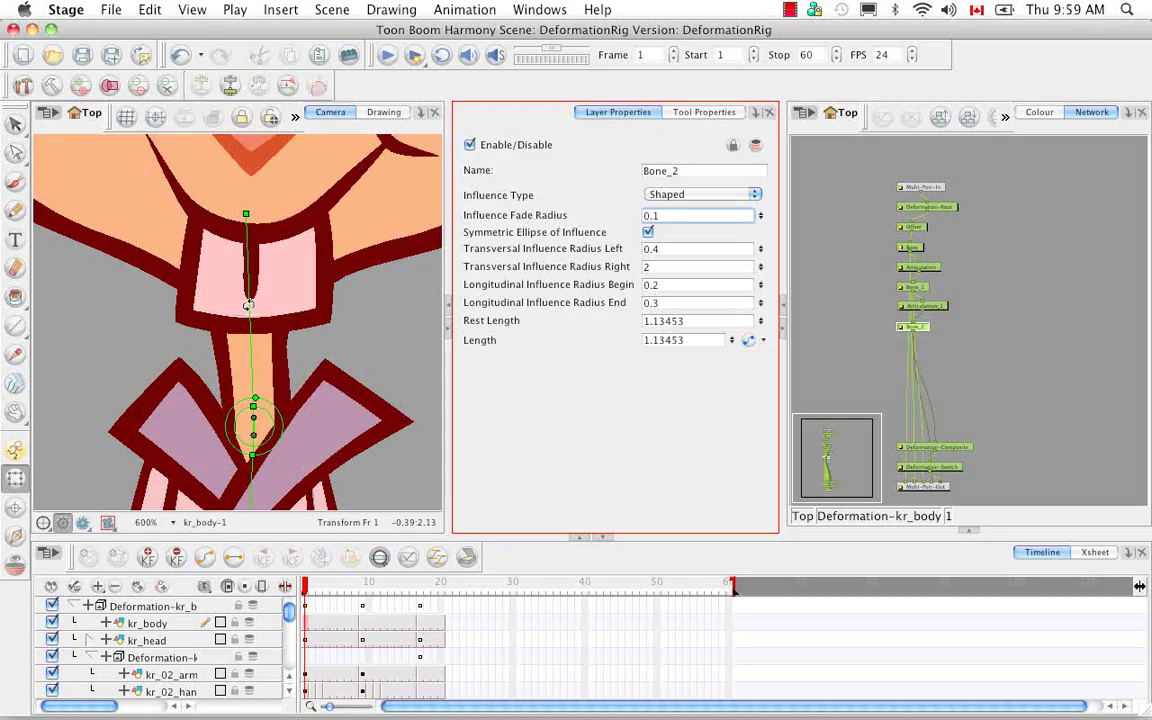
- Try bending the neck with the reduced fade radius and undo the test pose
click(285, 303)
drag(285, 303, 258, 326)
key(super+z)
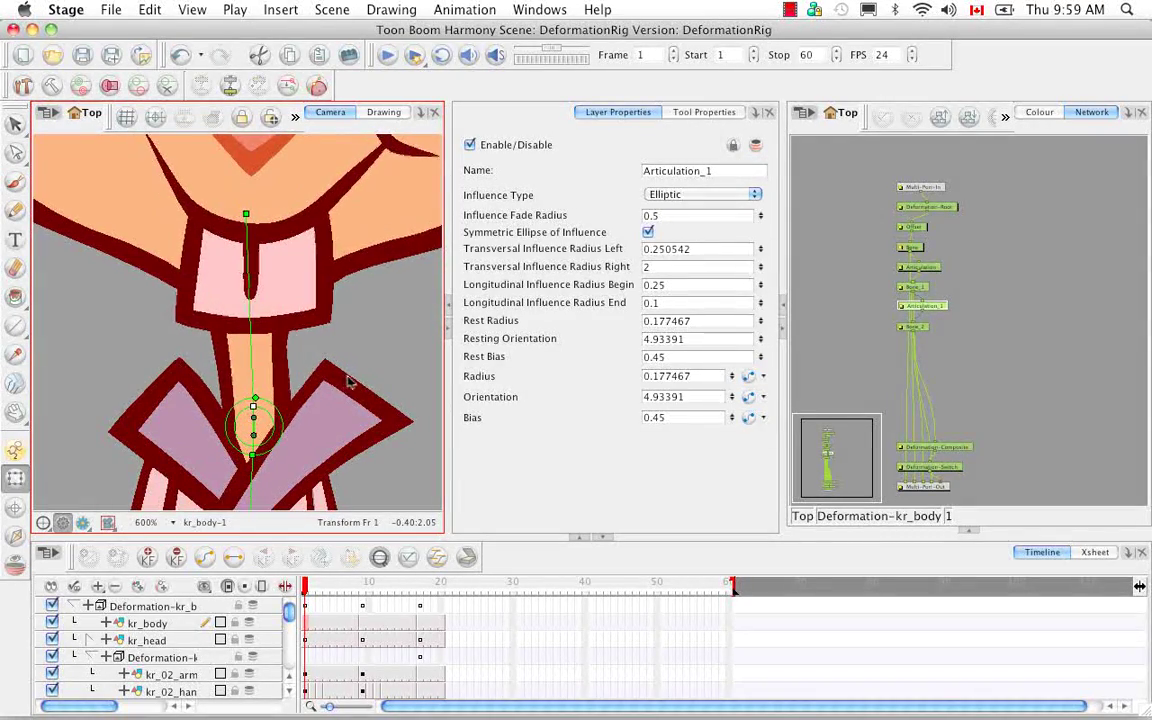
- Set Articulation_1's influence fade radius to 0.1 and test it by bending the neck, undoing the test pose
click(922, 328)
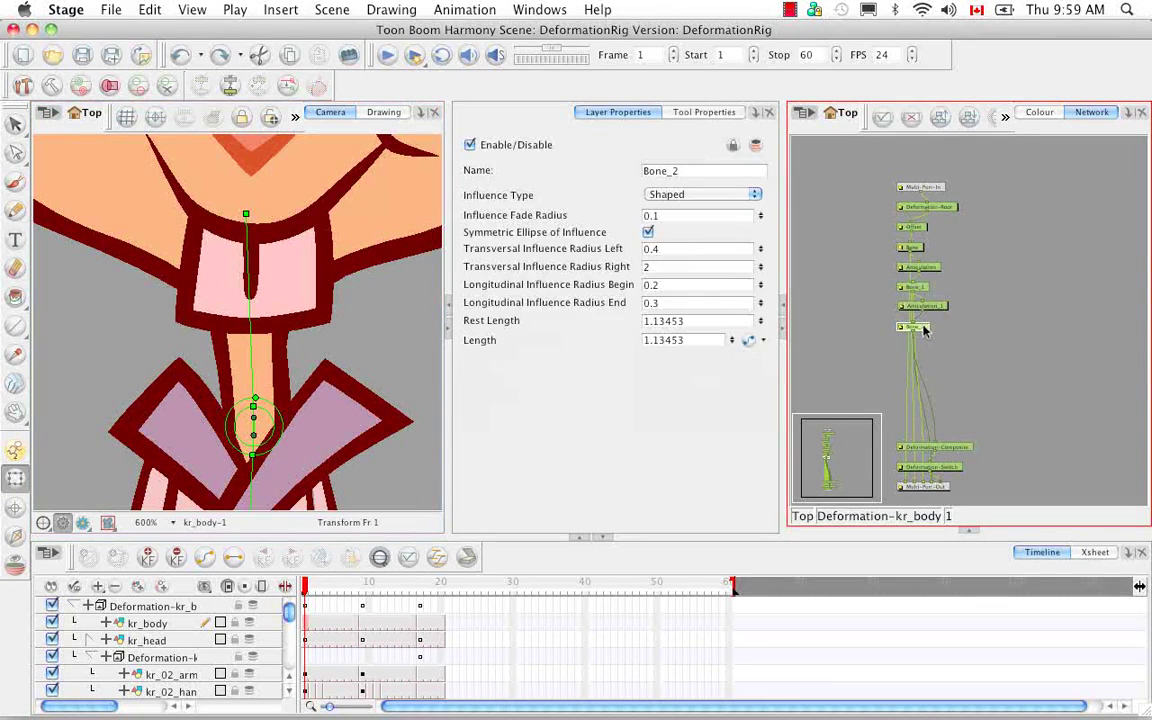
click(933, 308)
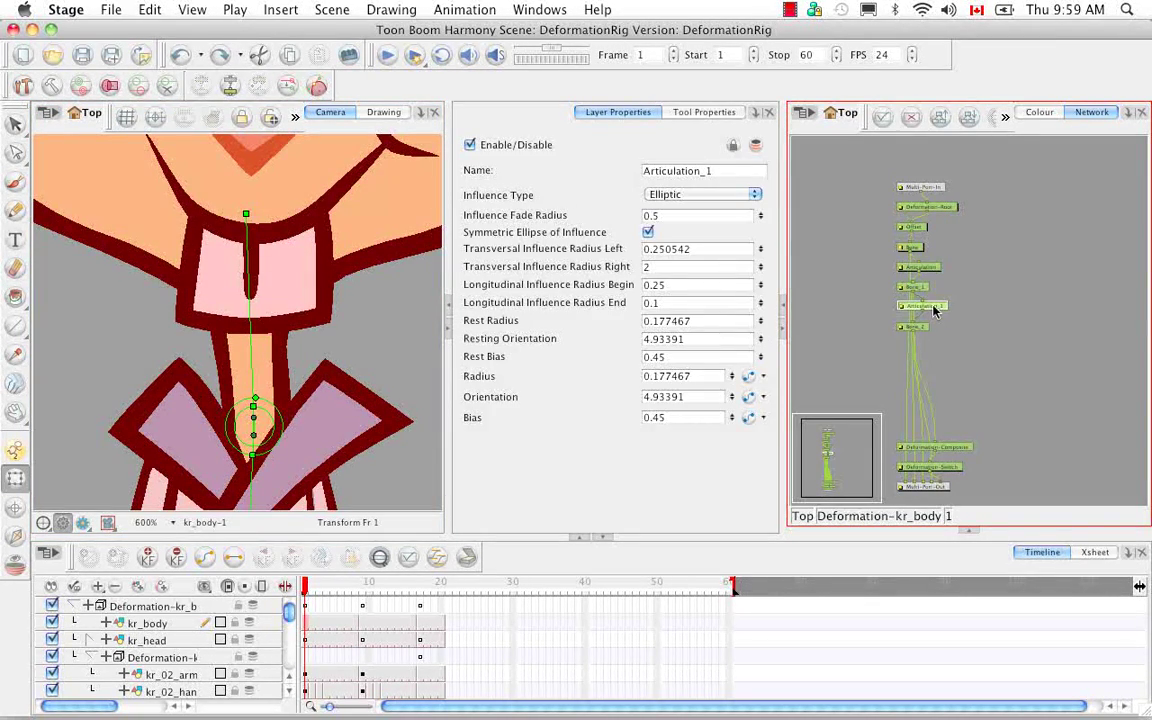
click(555, 190)
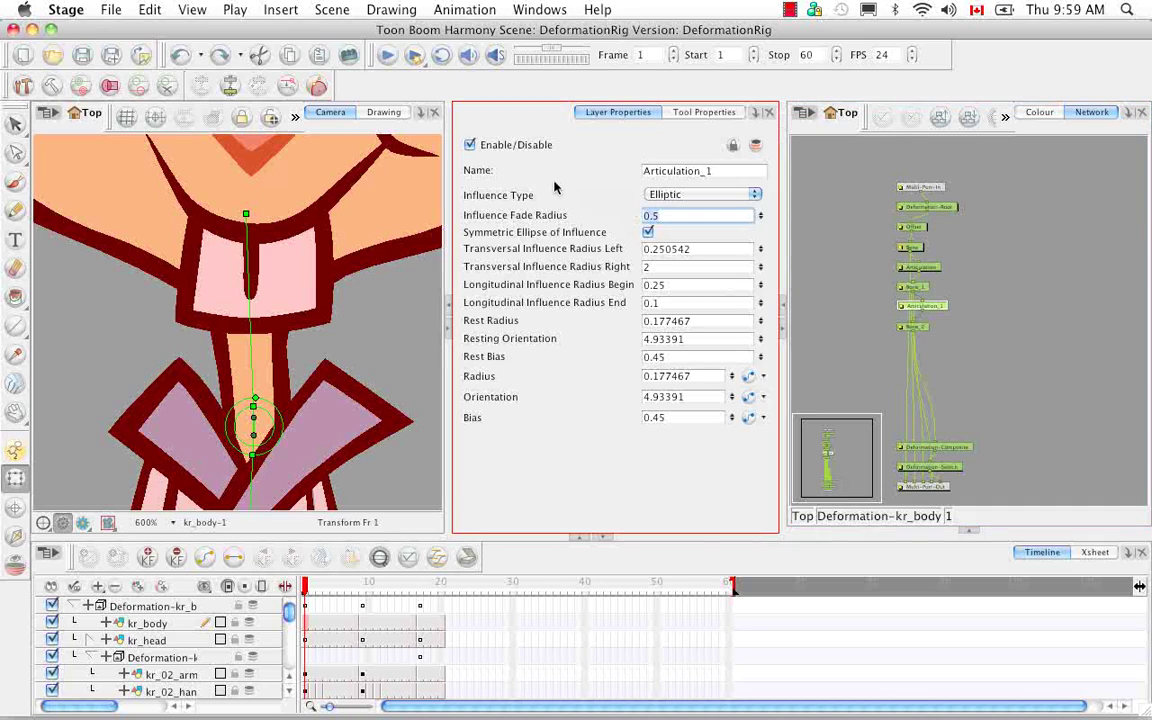
text(0.1)
key(Return)
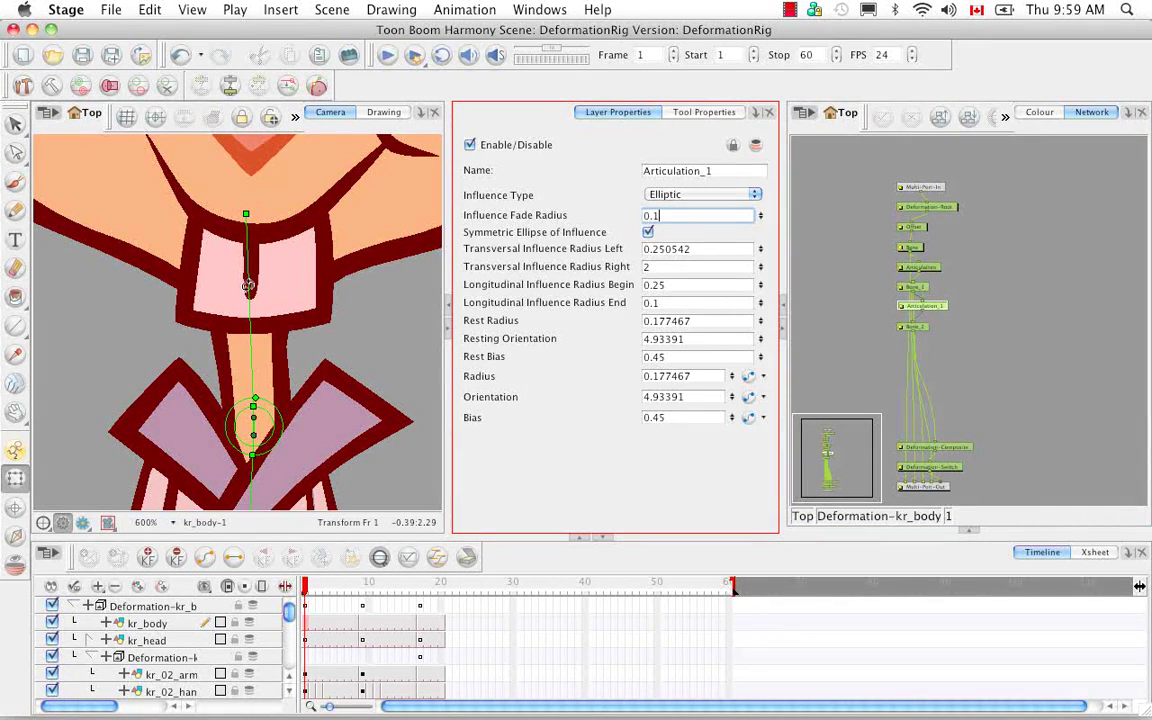
mouse_move(248, 285)
mouse_down()
mouse_move(313, 292)
mouse_move(232, 262)
mouse_move(200, 287)
mouse_move(198, 330)
mouse_move(295, 323)
mouse_move(258, 294)
mouse_up()
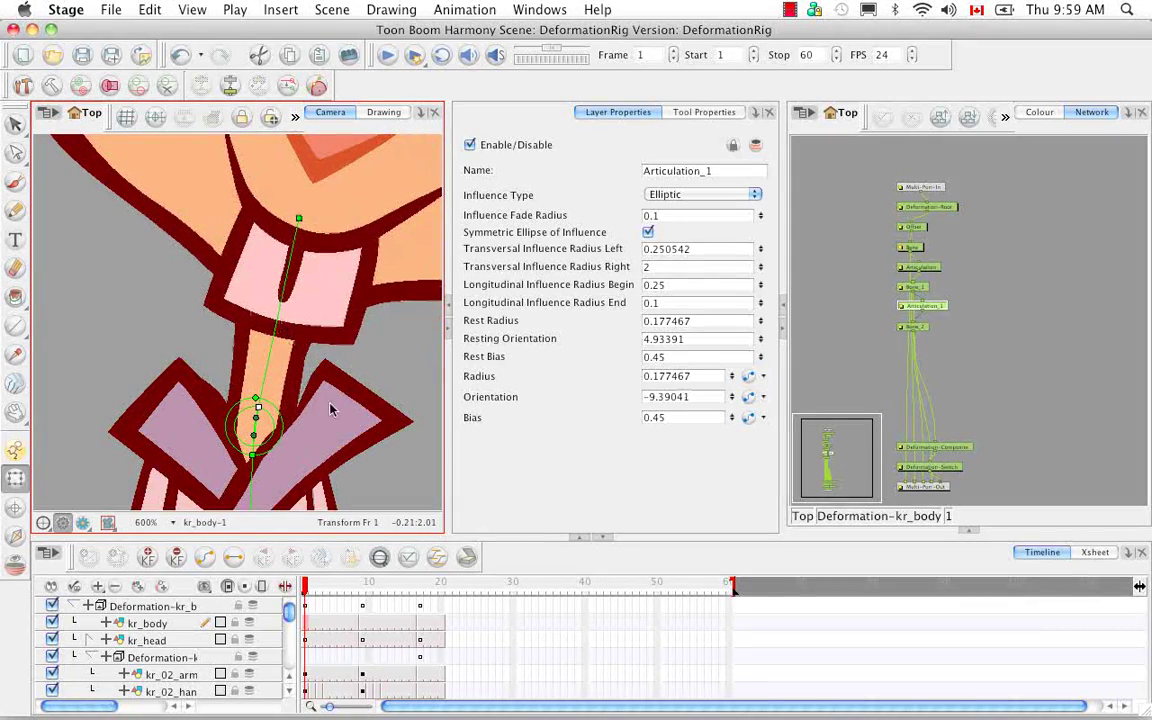
key(super+z)
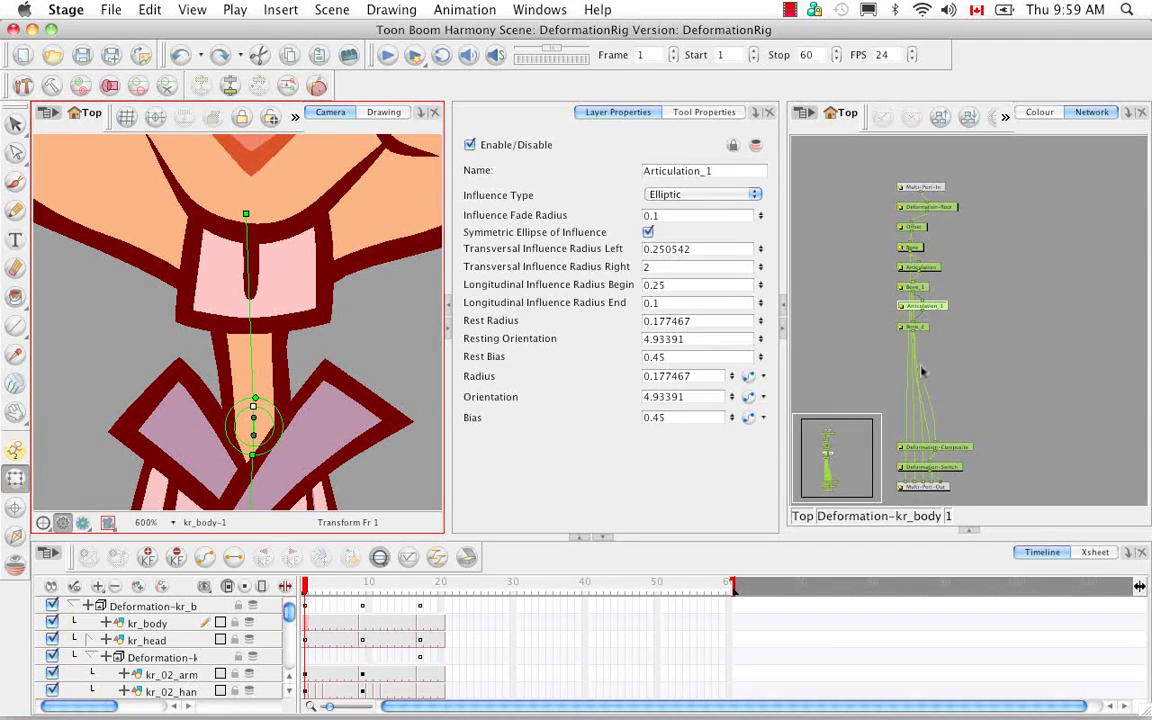
- Set the influence fade exponent of the Deformation-Switch inside subgroup 1 to 1 and test the neck bend, undoing the pose
click(953, 469)
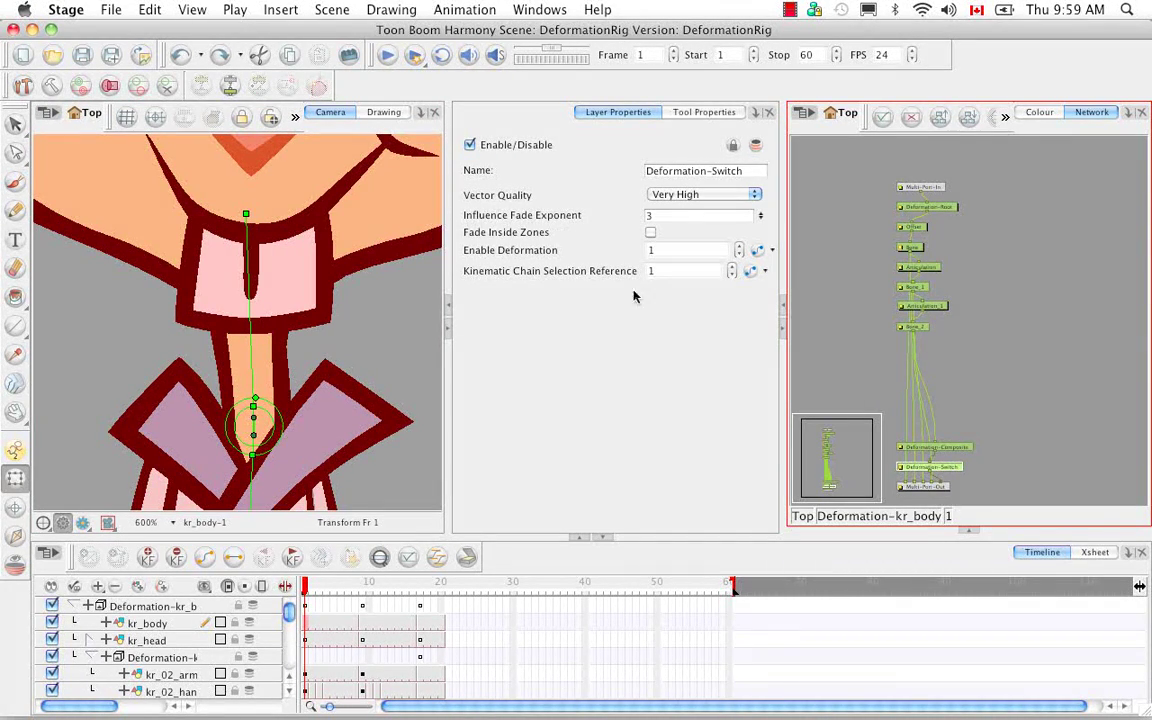
click(600, 350)
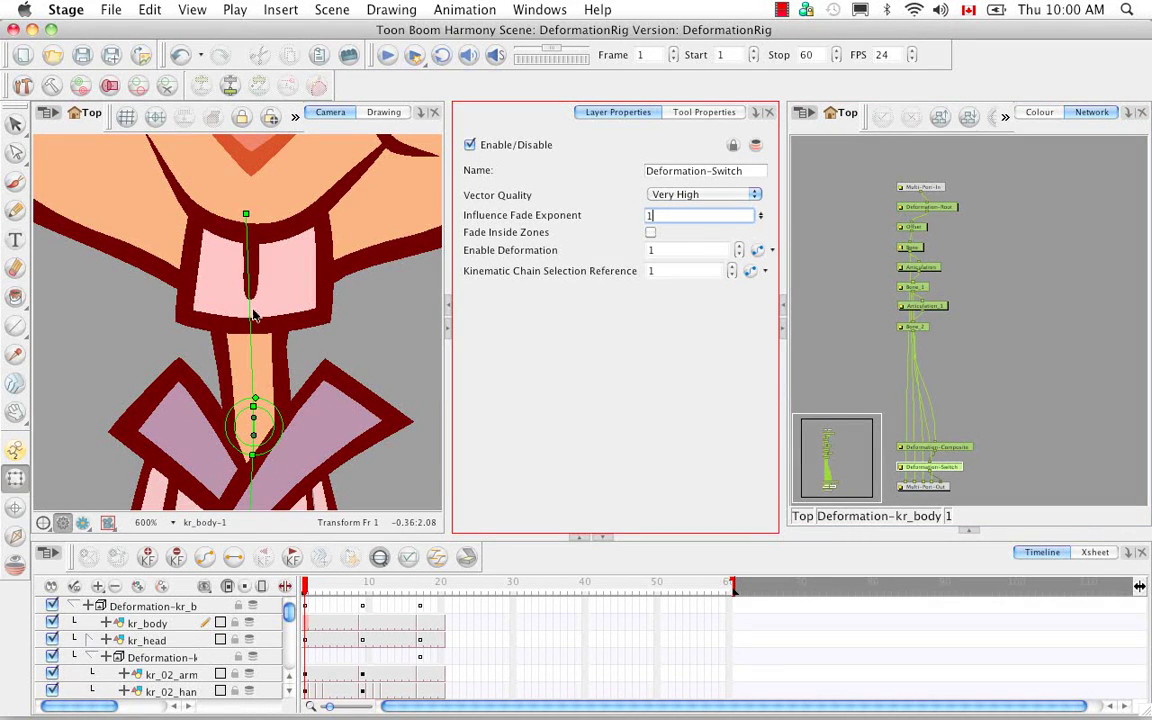
drag(249, 308, 290, 332)
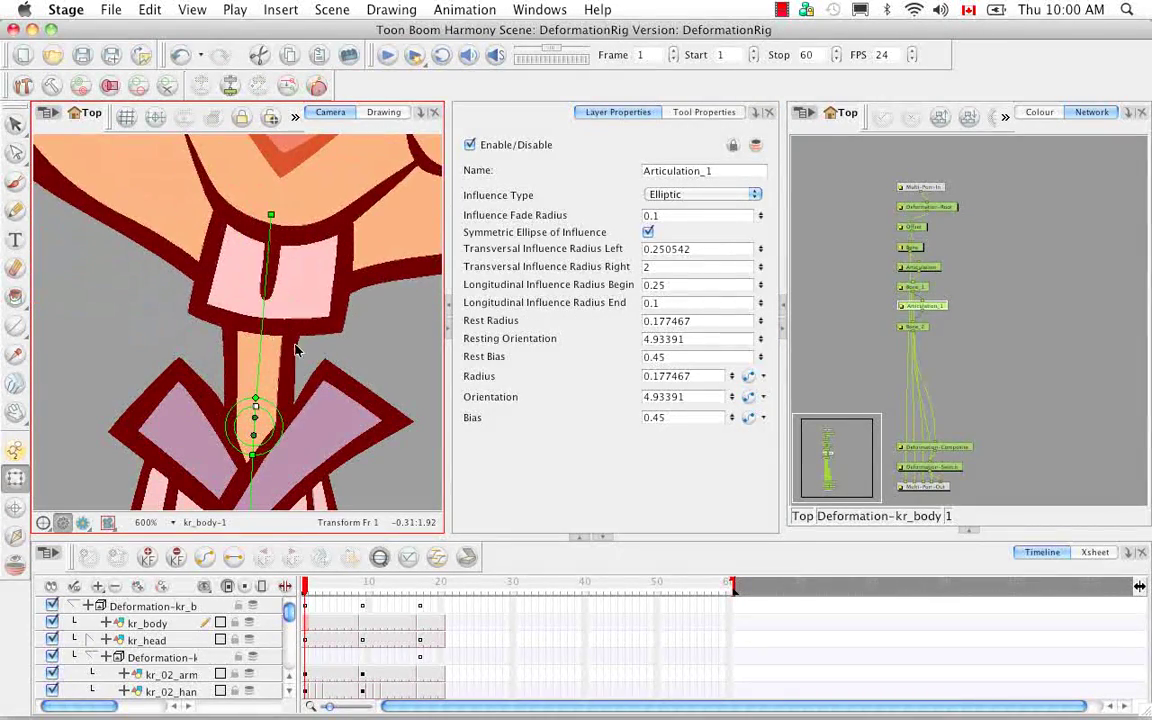
key(super+z)
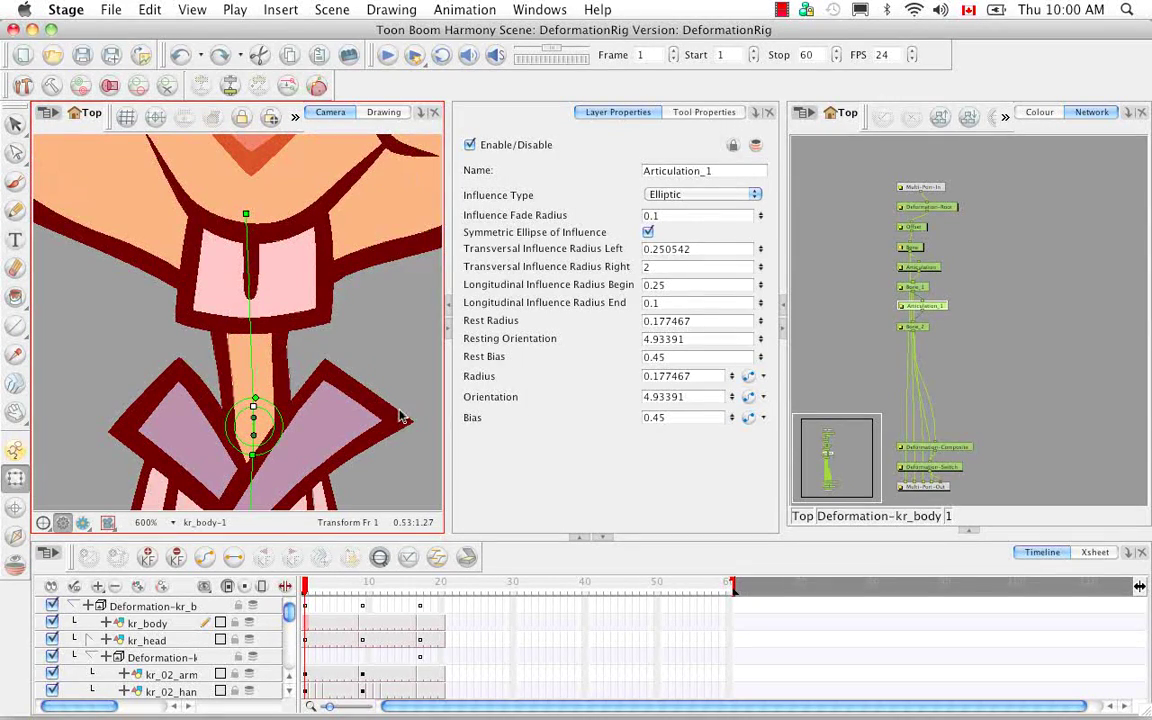
- Enable Fade Inside Zones on subgroup 1's Deformation-Switch and test the neck bend, undoing the pose
click(930, 467)
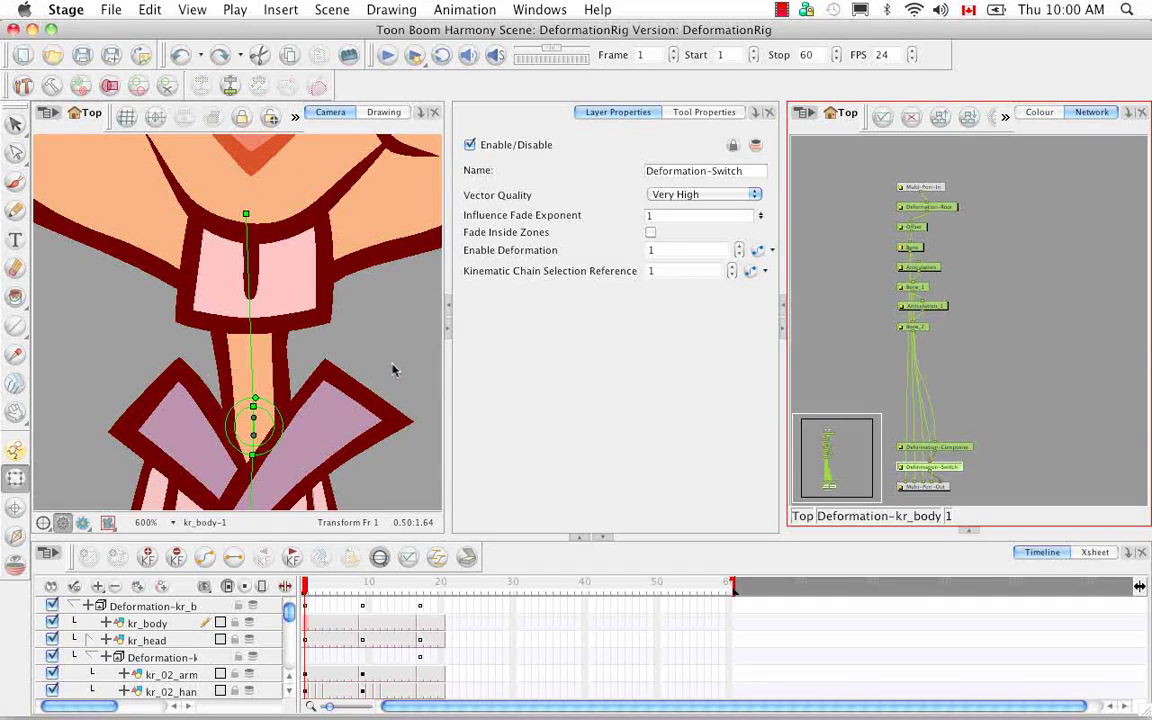
click(650, 232)
drag(226, 297, 260, 336)
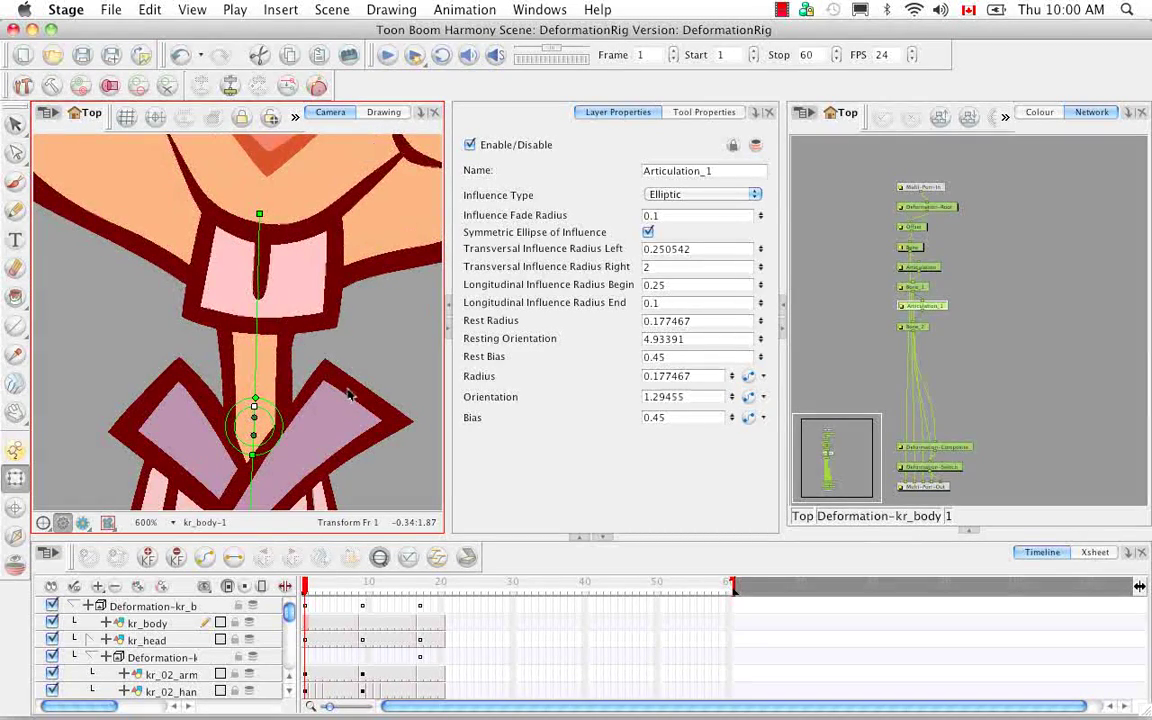
key(super+z)
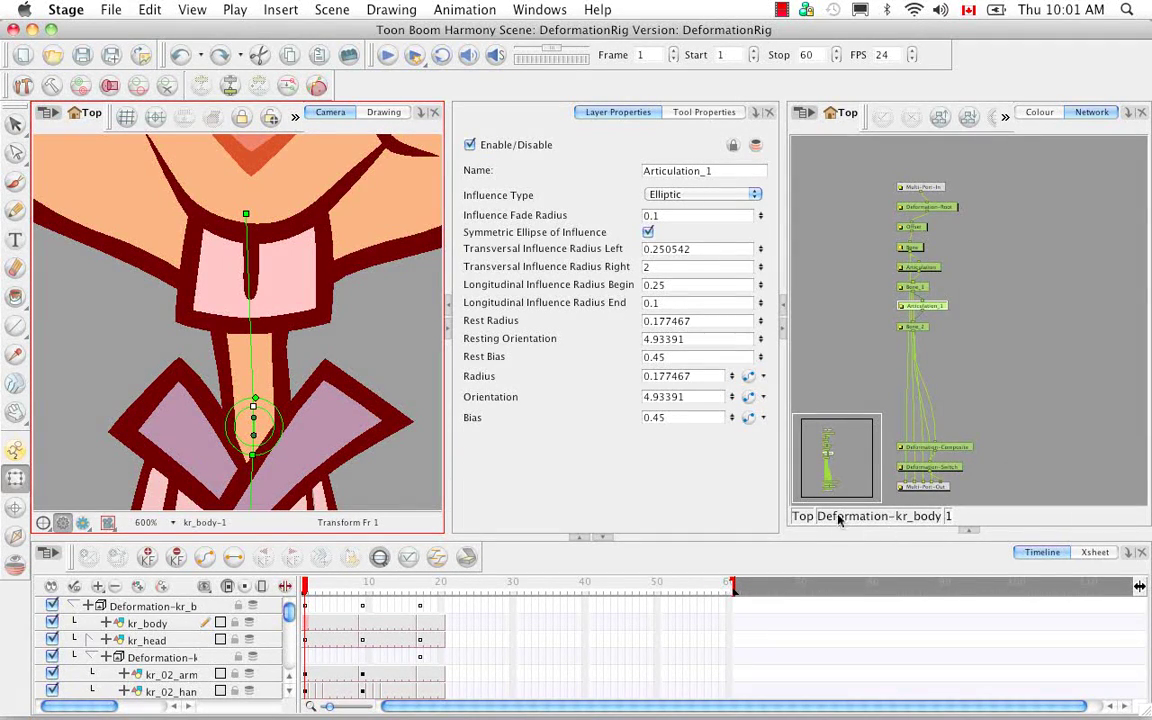
- Go up to the Deformation-kr_body group, set its Deformation-Switch's influence fade exponent to 1, and test the neck bend, undoing the pose
click(900, 517)
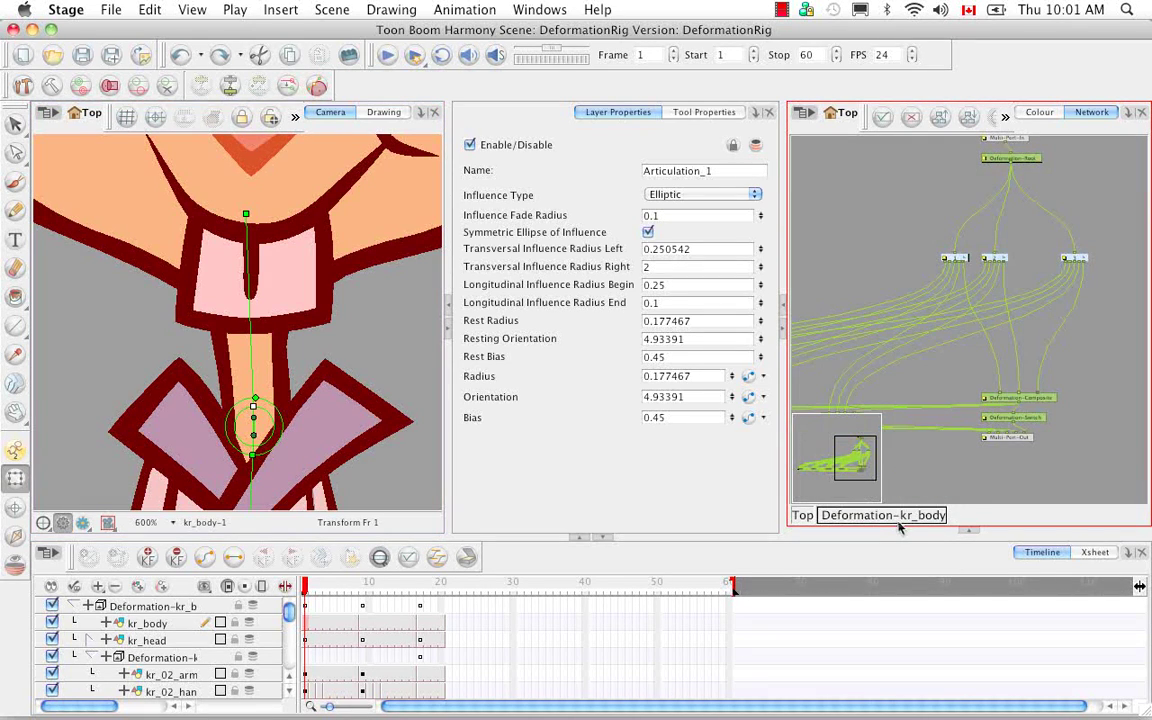
click(1040, 418)
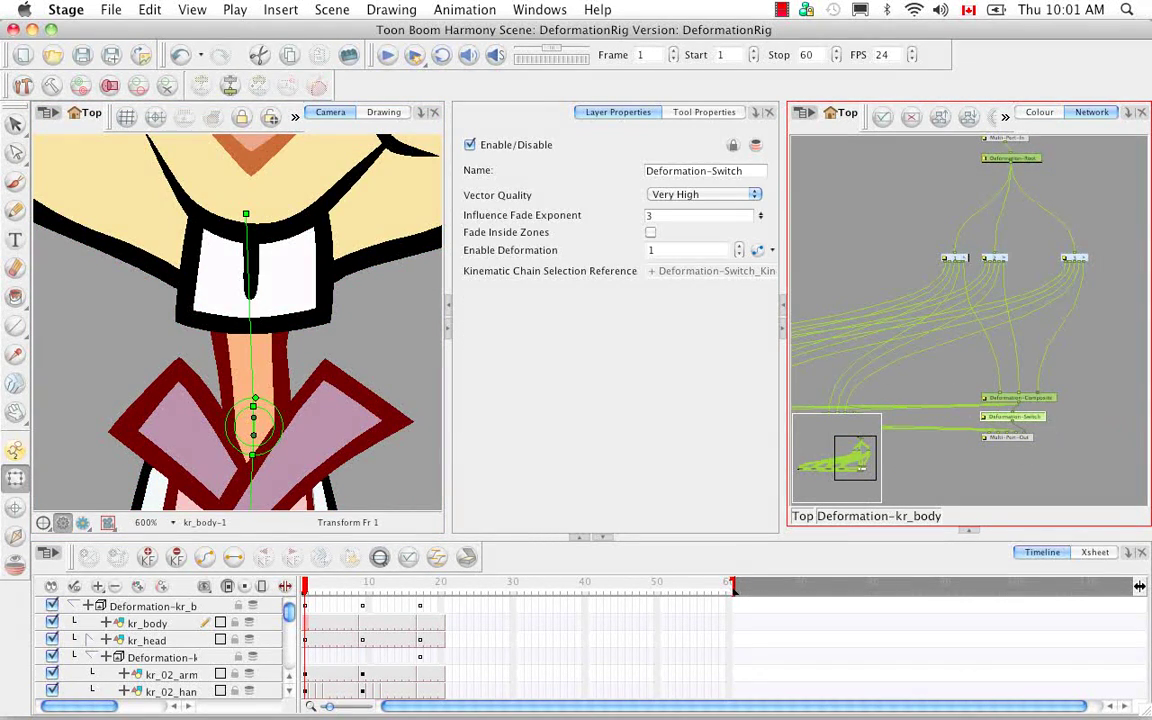
click(660, 392)
text(1)
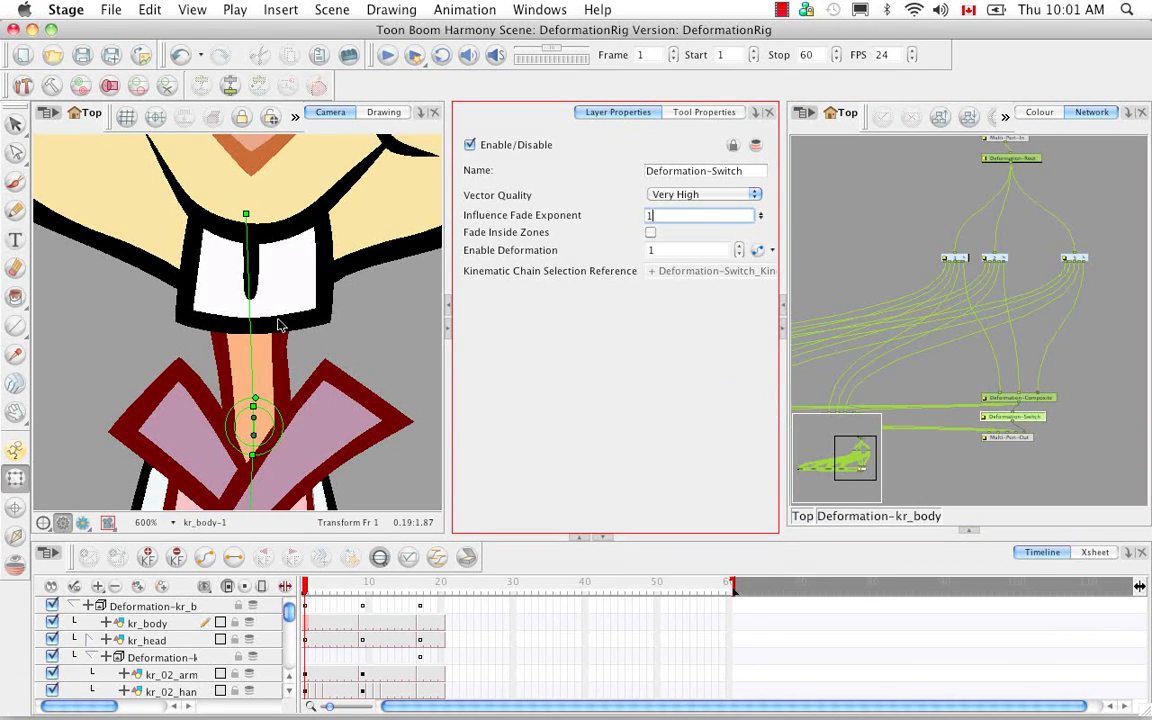
key(Return)
drag(248, 296, 395, 415)
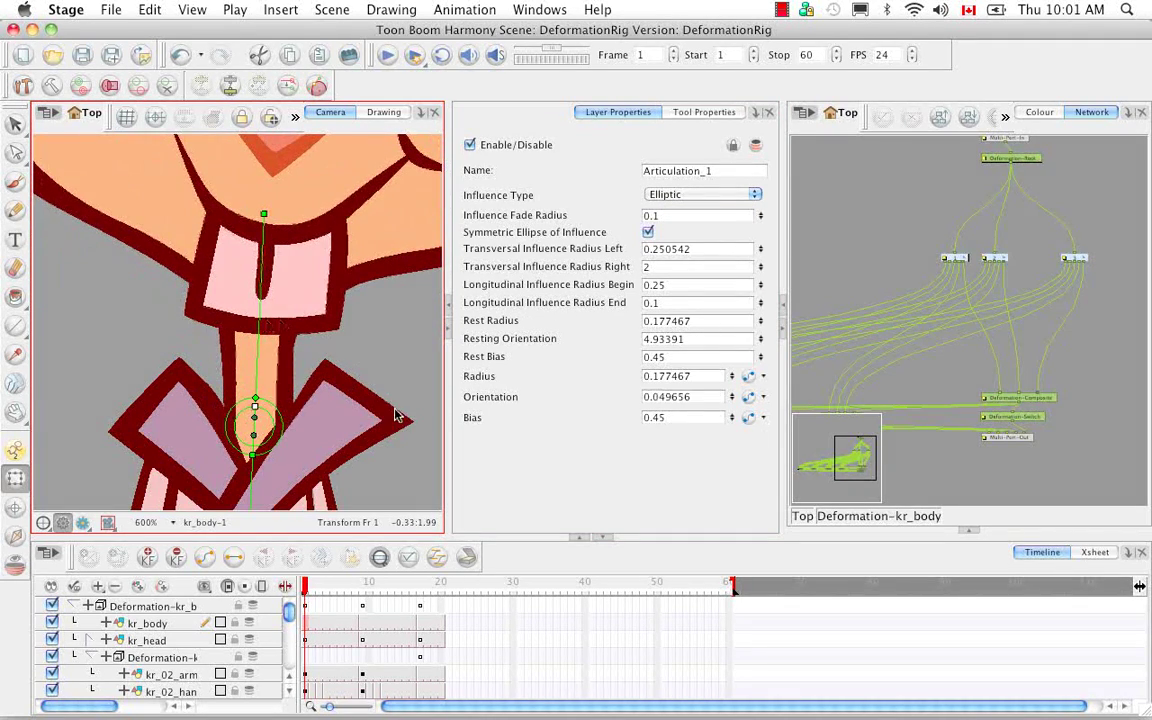
key(super+z)
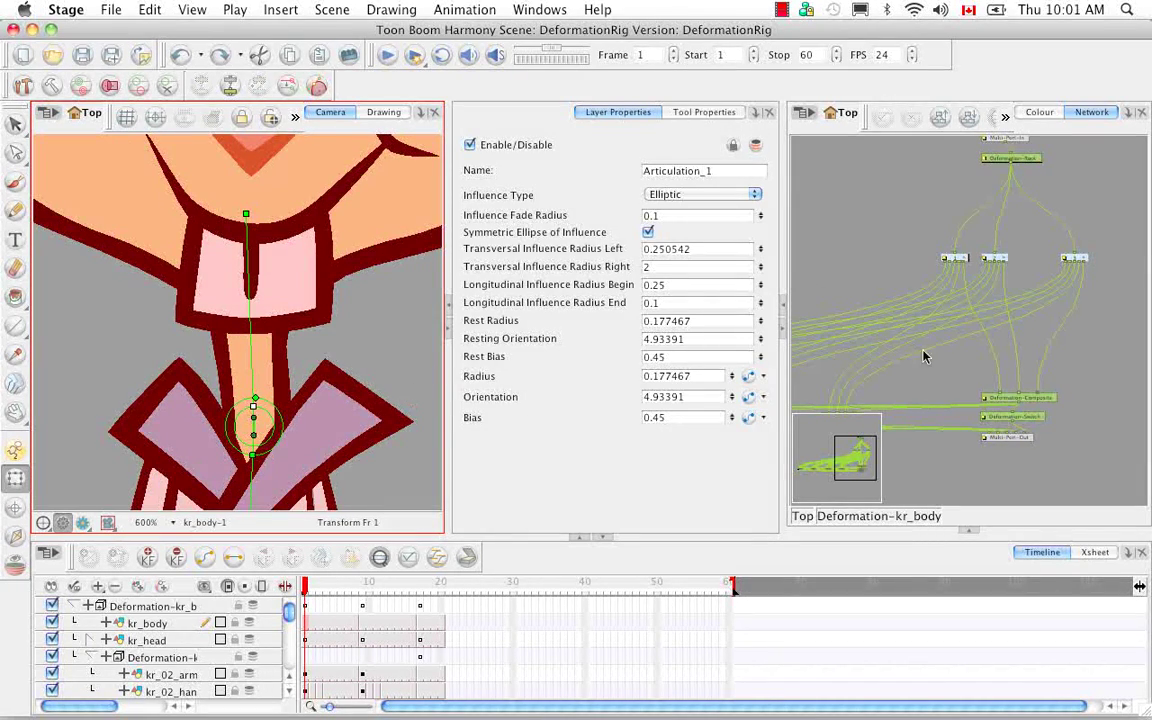
- Try Fade Inside Zones on the Deformation-kr_body group's Deformation-Switch with an undone neck bend, and turn the option off again
click(1025, 419)
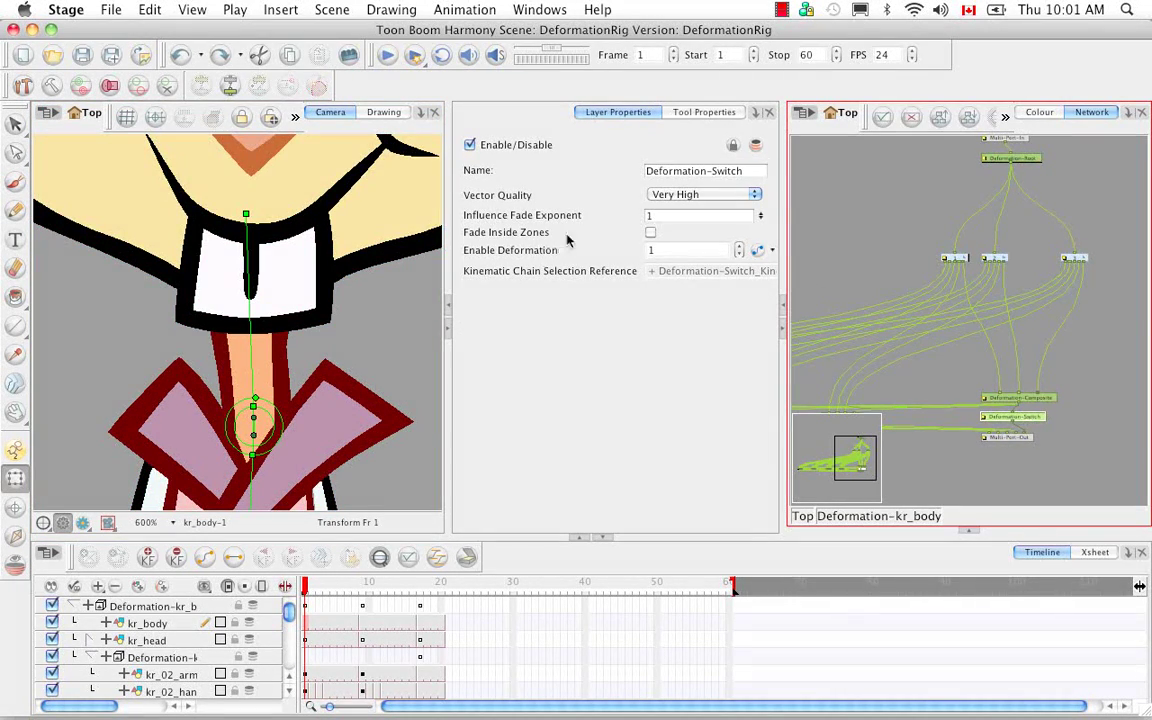
click(651, 233)
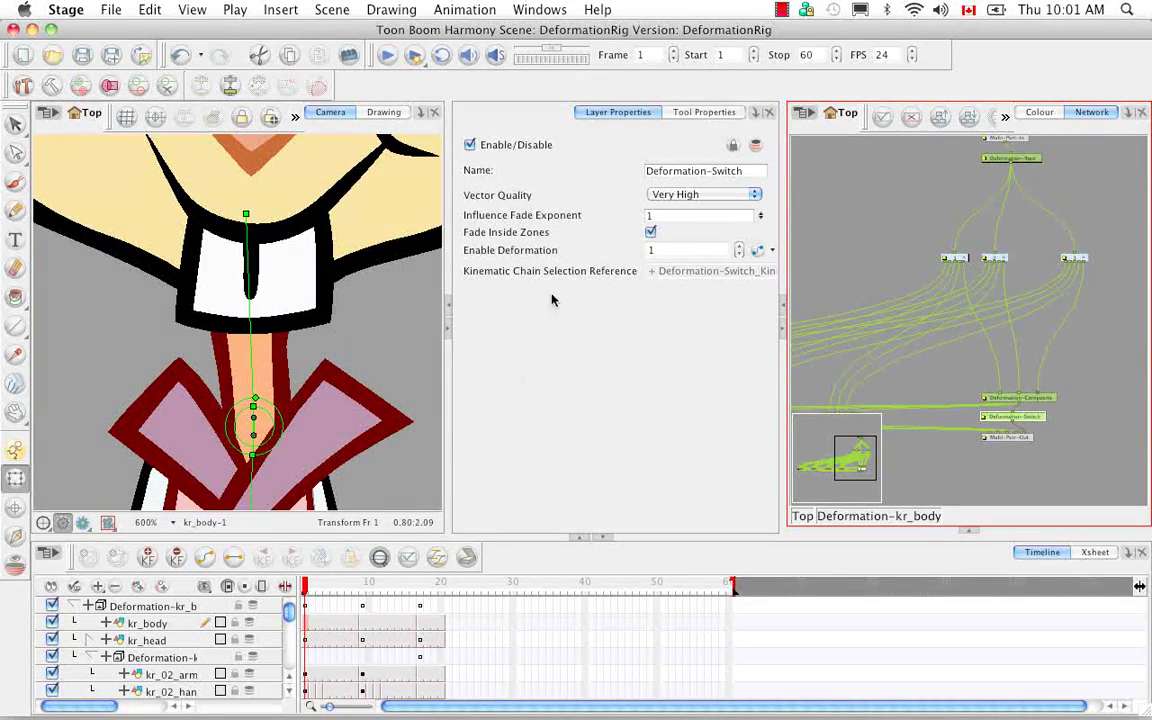
click(222, 248)
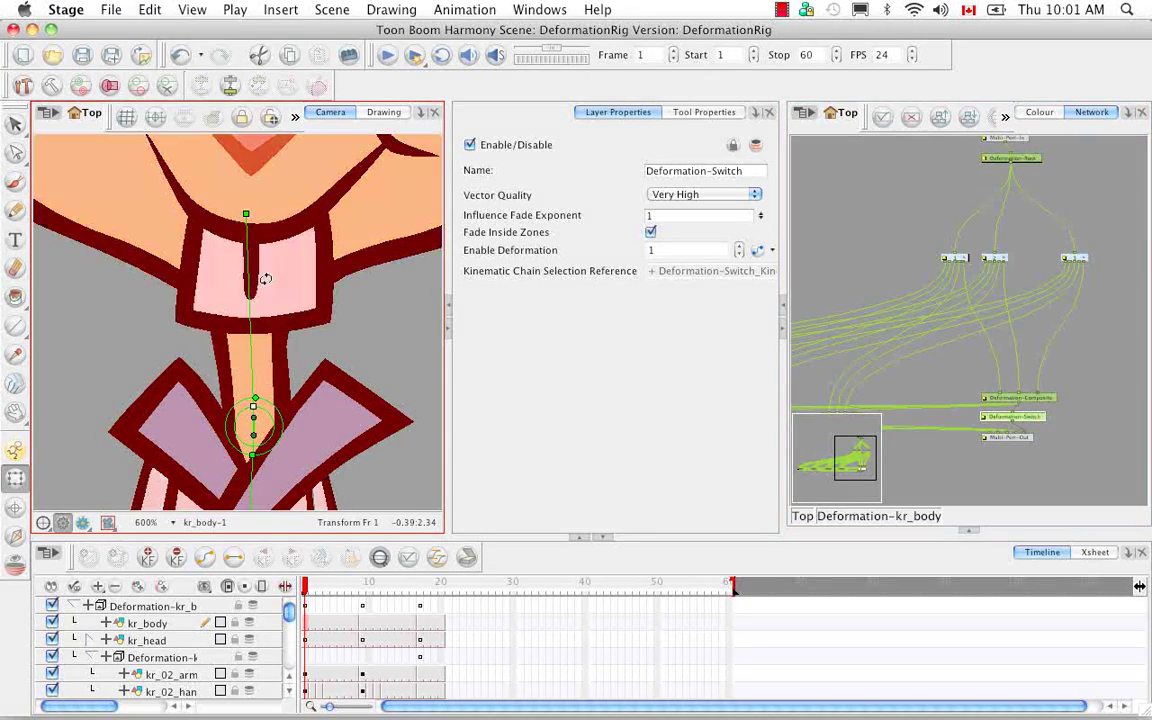
drag(297, 272, 305, 340)
key(super+z)
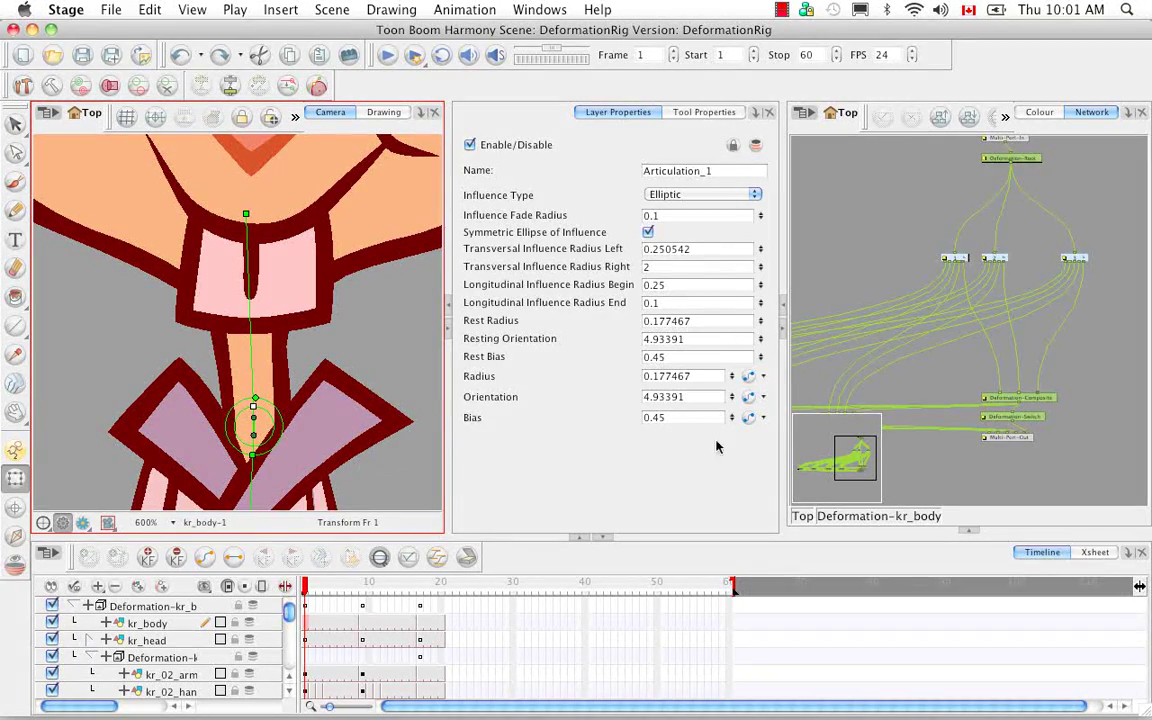
click(1018, 419)
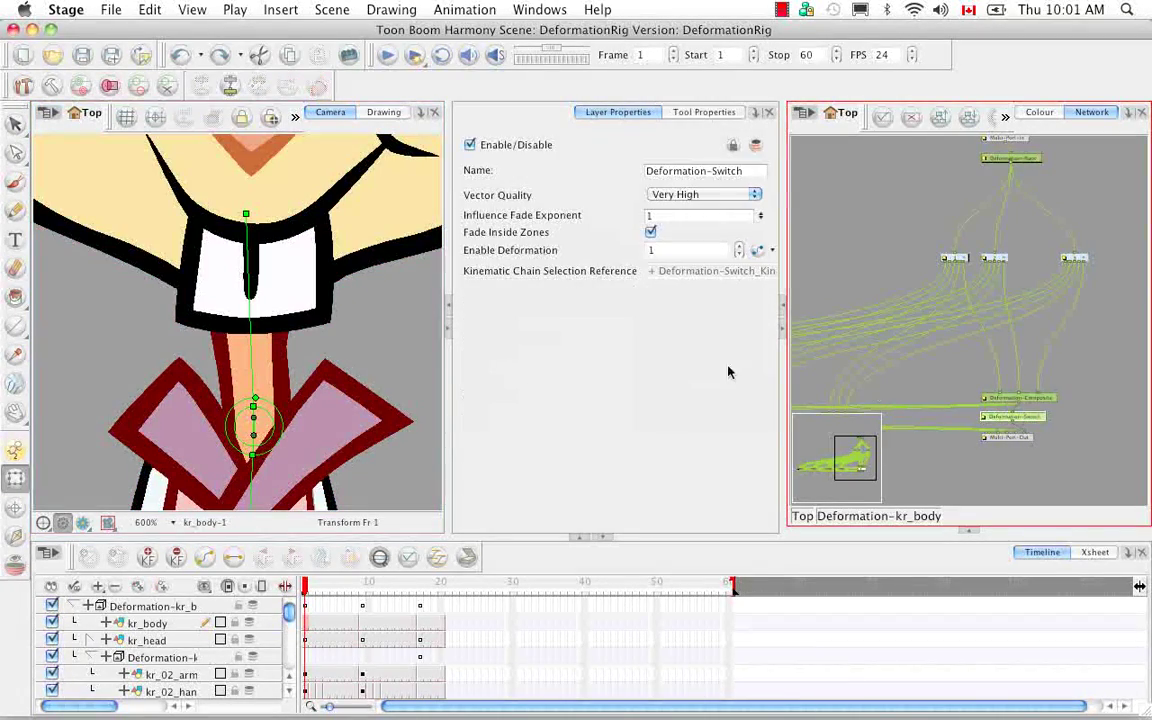
click(650, 234)
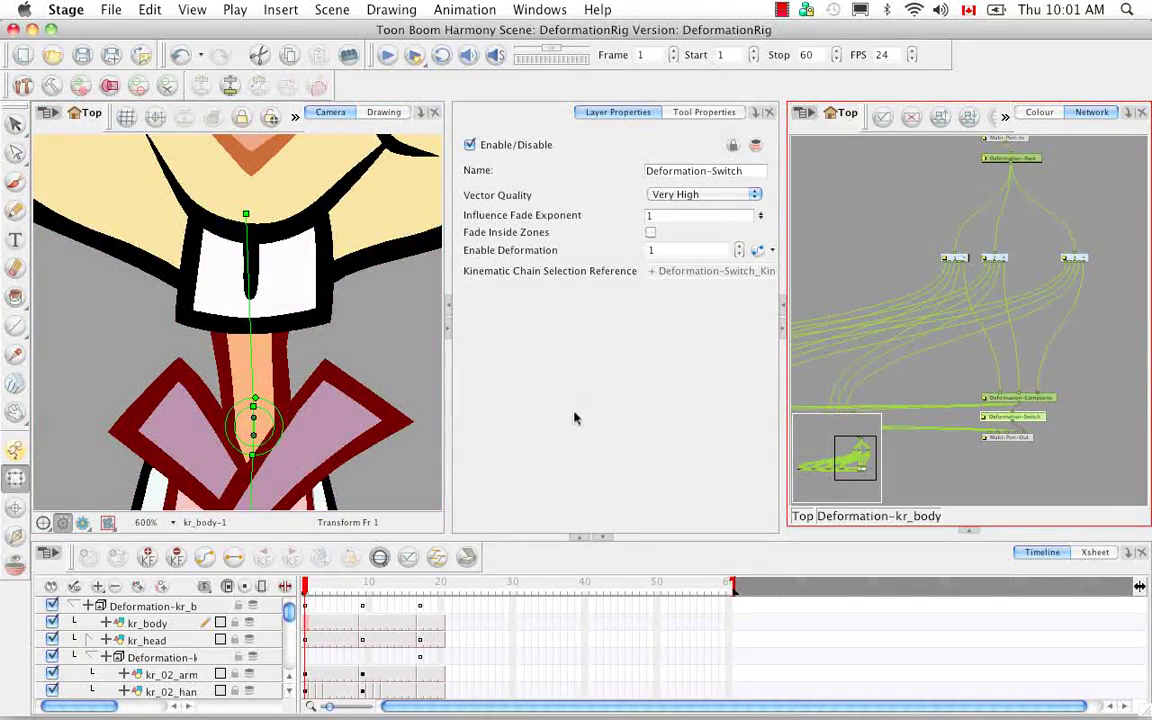